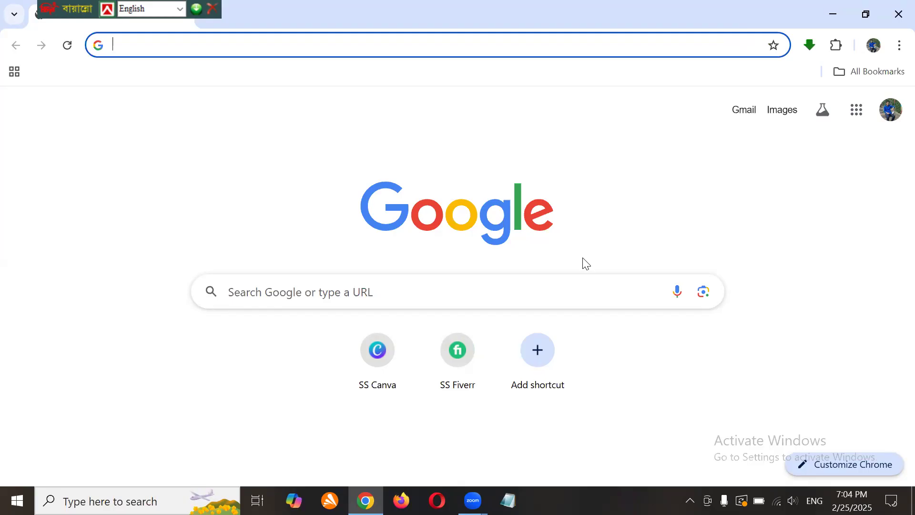
Step: Enter 'Upwork' as a Google search in Chrome's address bar
{"action": "left_click", "coordinate": [278, 382]}
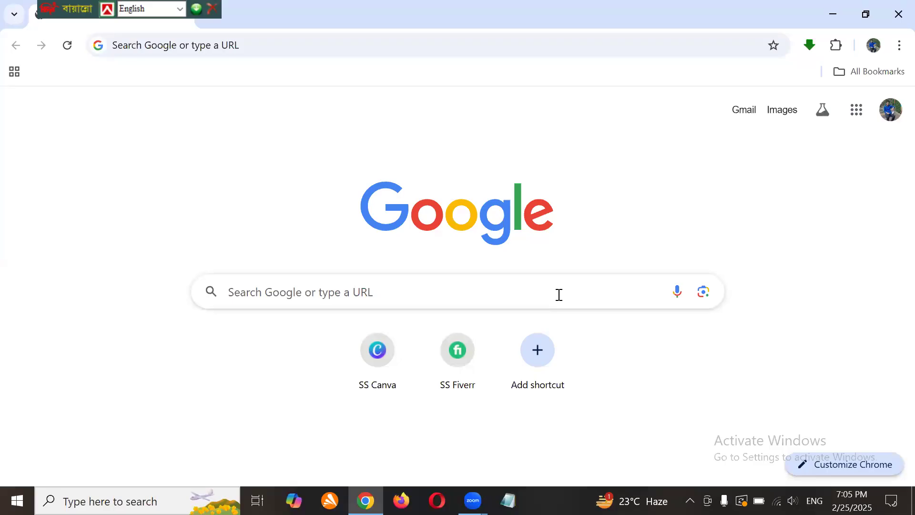
{"action": "left_click", "coordinate": [242, 41]}
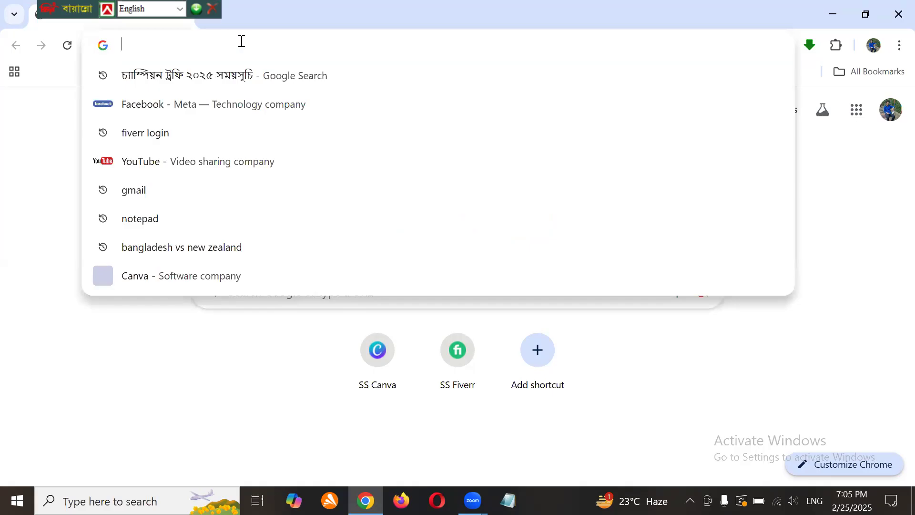
{"action": "type", "text": "Upwork"}
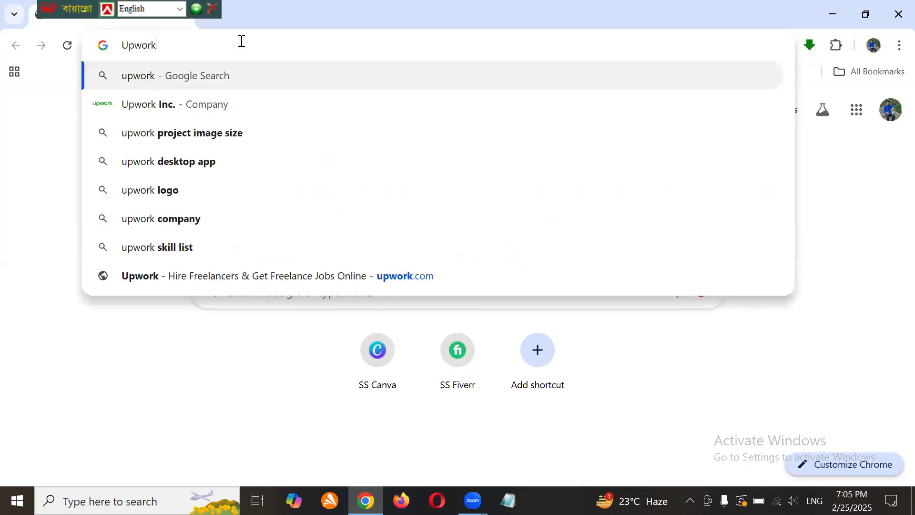
Step: Run the 'upwork' search, then tidy the query box after a stray link lands in it
{"action": "left_click", "coordinate": [219, 77]}
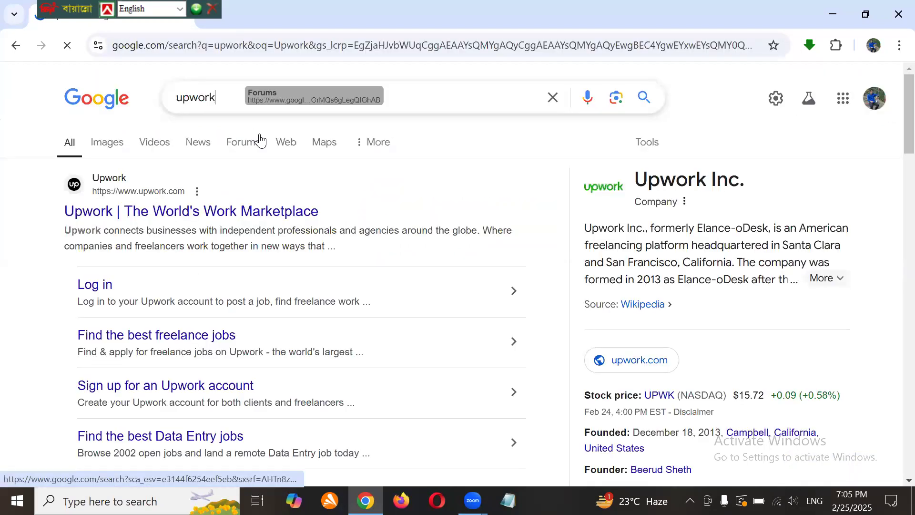
{"action": "left_click_drag", "start_coordinate": [260, 141], "coordinate": [290, 85]}
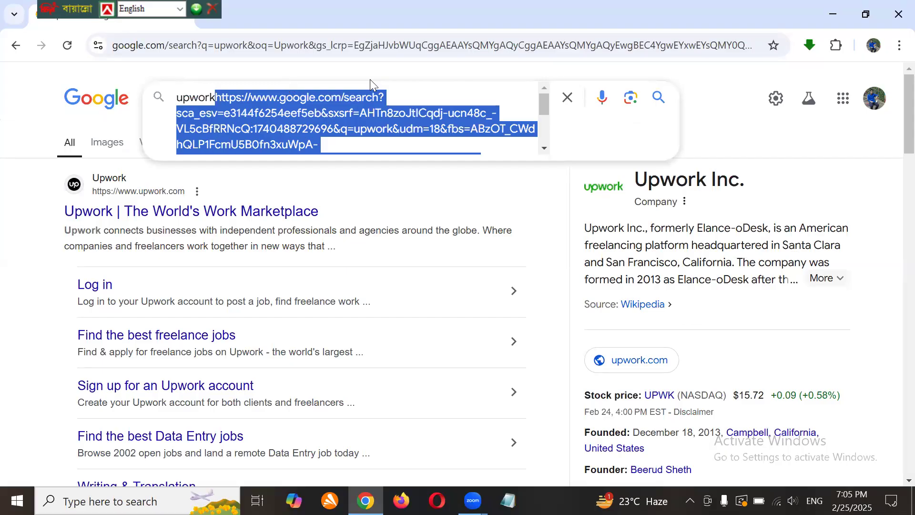
{"action": "left_click", "coordinate": [413, 87]}
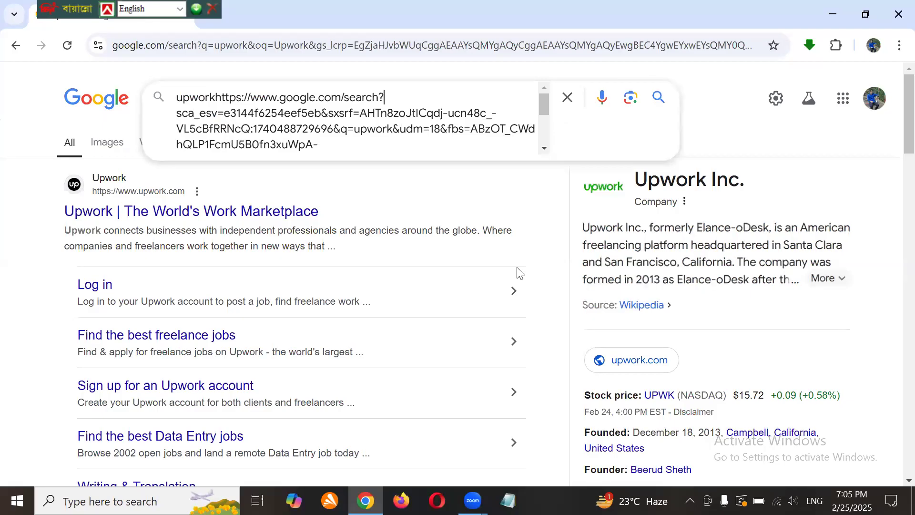
{"action": "left_click", "coordinate": [546, 185]}
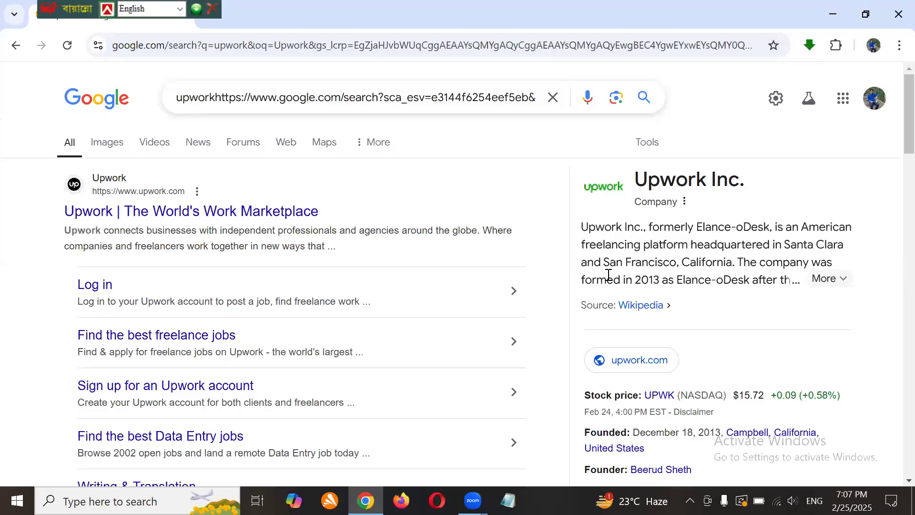
Step: Open the Upwork site, dismiss the cookie banner, and apply as a freelancer
{"action": "left_click", "coordinate": [167, 213]}
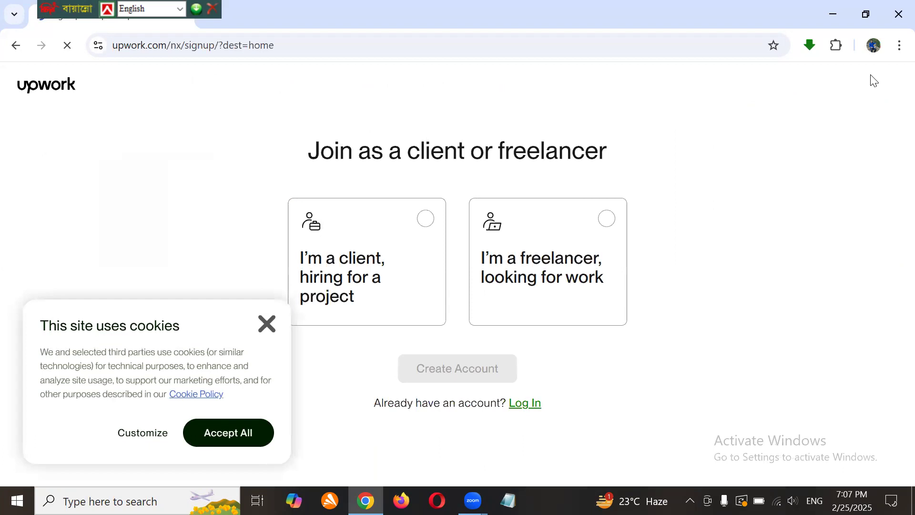
{"action": "left_click", "coordinate": [267, 326]}
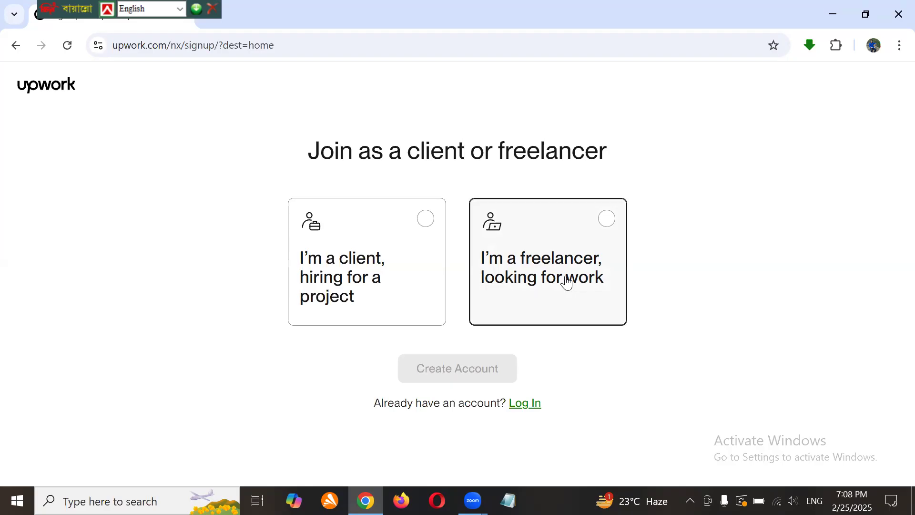
{"action": "left_click", "coordinate": [606, 227]}
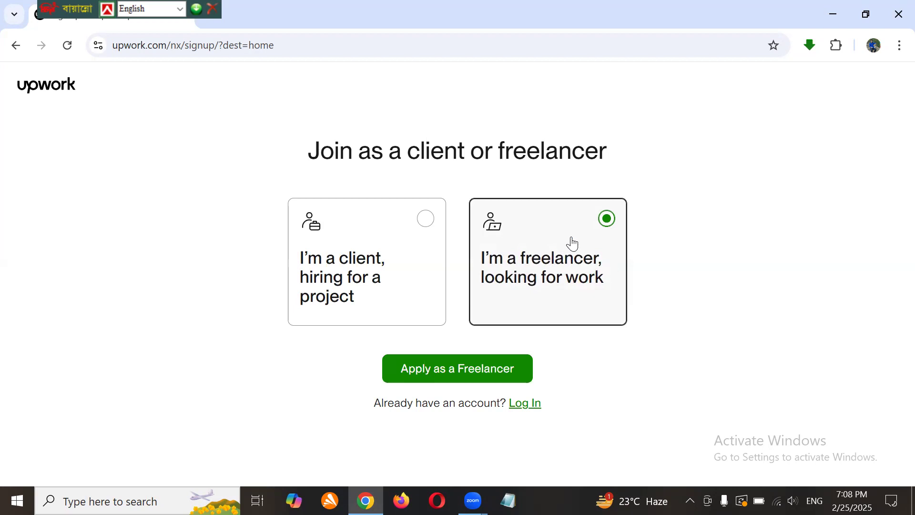
{"action": "left_click", "coordinate": [454, 375]}
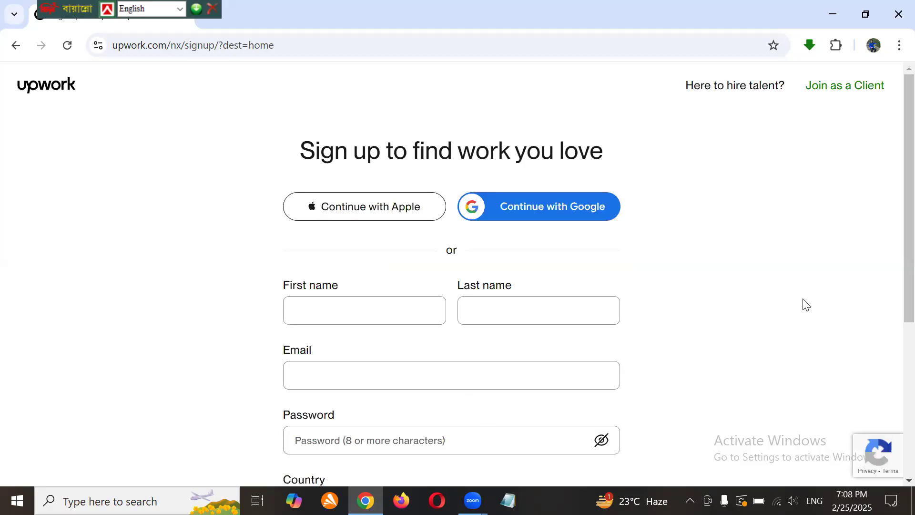
{"action": "scroll", "coordinate": [895, 258], "scroll_direction": "down", "scroll_amount": 2}
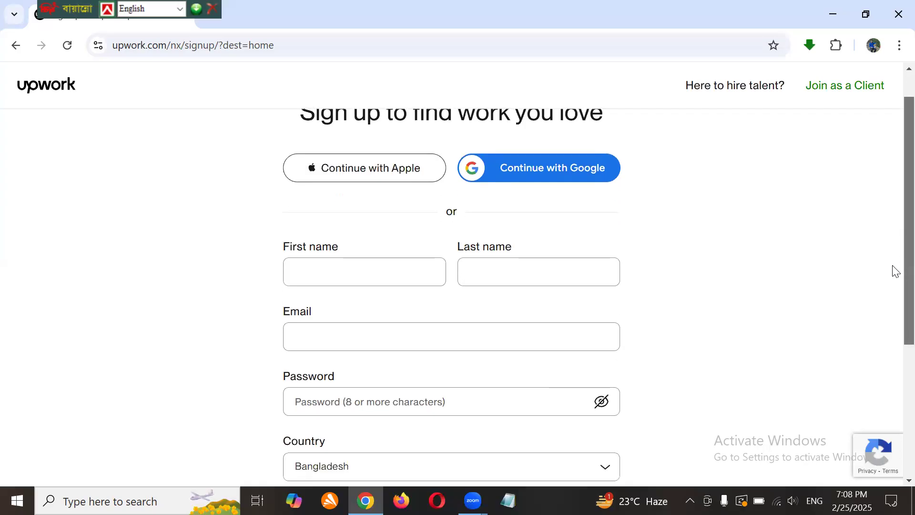
{"action": "scroll", "coordinate": [895, 277], "scroll_direction": "down", "scroll_amount": 1}
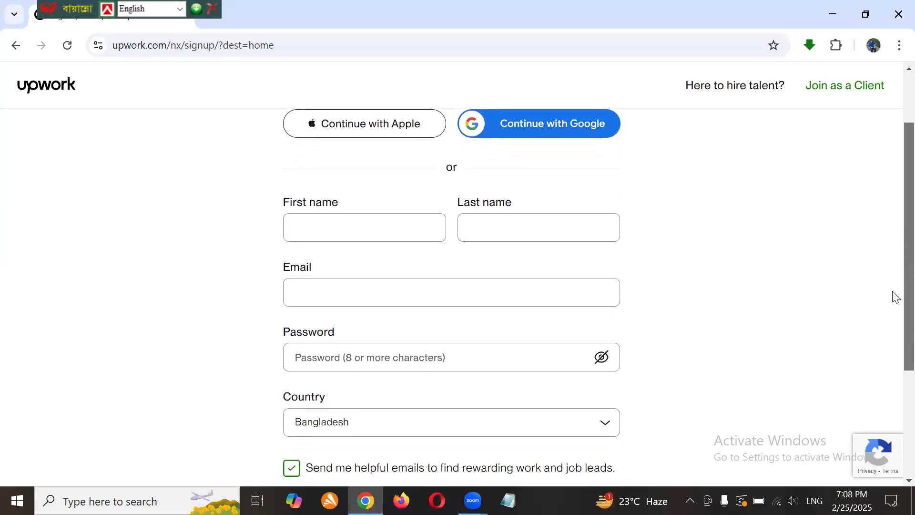
{"action": "scroll", "coordinate": [895, 298], "scroll_direction": "down", "scroll_amount": 1}
{"action": "scroll", "coordinate": [895, 314], "scroll_direction": "down", "scroll_amount": 2}
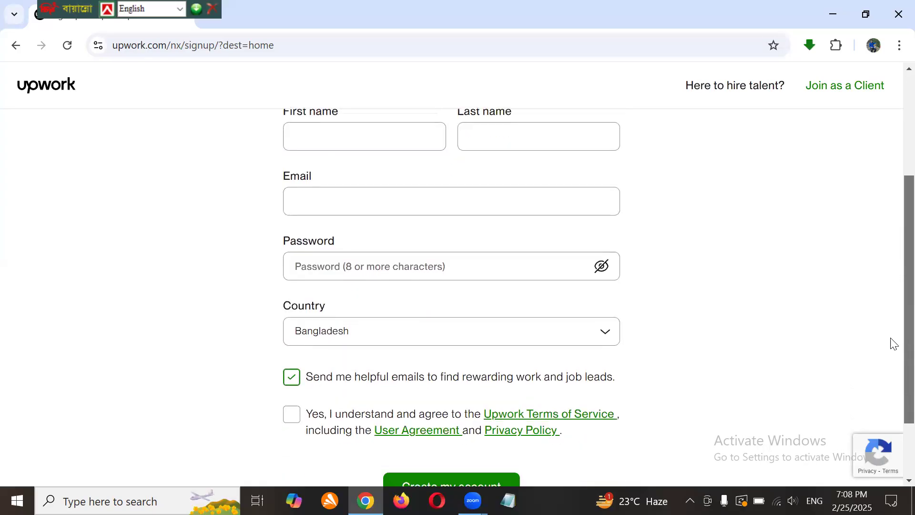
{"action": "scroll", "coordinate": [890, 353], "scroll_direction": "up", "scroll_amount": 3}
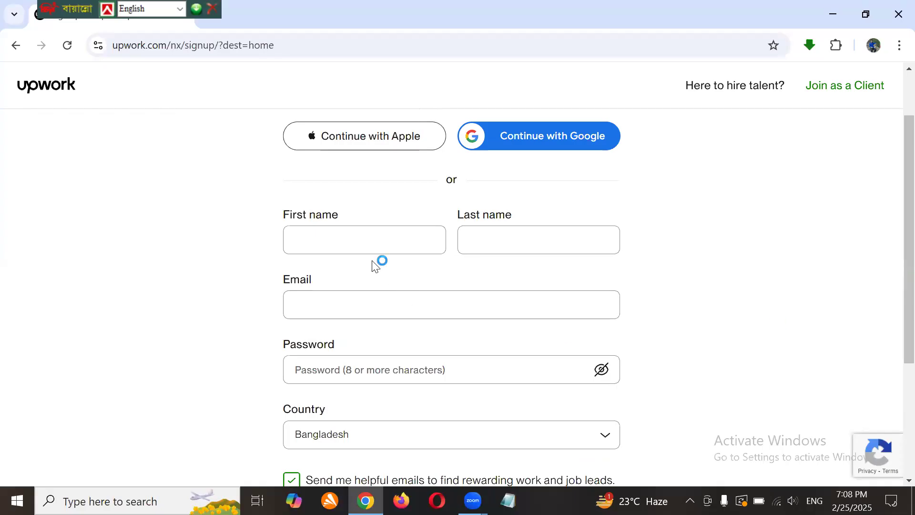
{"action": "left_click", "coordinate": [287, 140]}
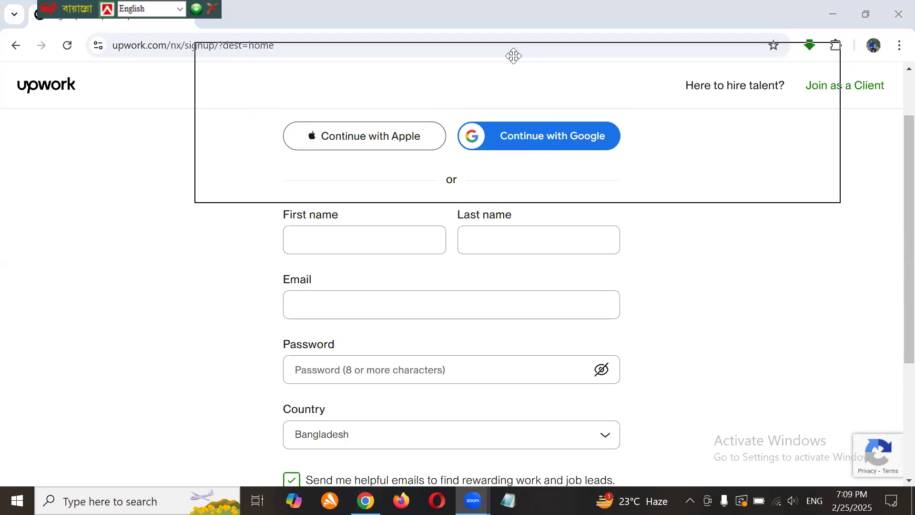
{"action": "left_click", "coordinate": [347, 245]}
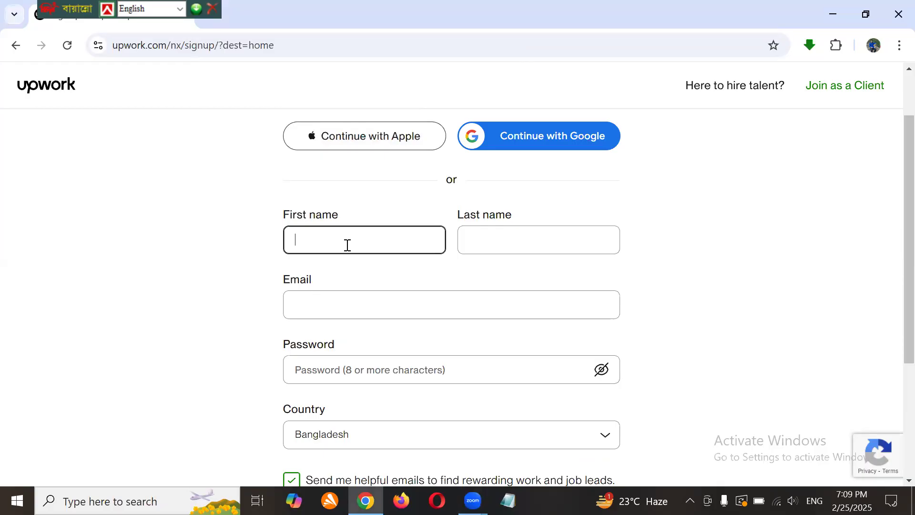
Step: Enter the user's first and last name in the sign-up form
{"action": "type", "text": "a"}
{"action": "key", "text": "BackSpace"}
{"action": "type", "text": "MD"}
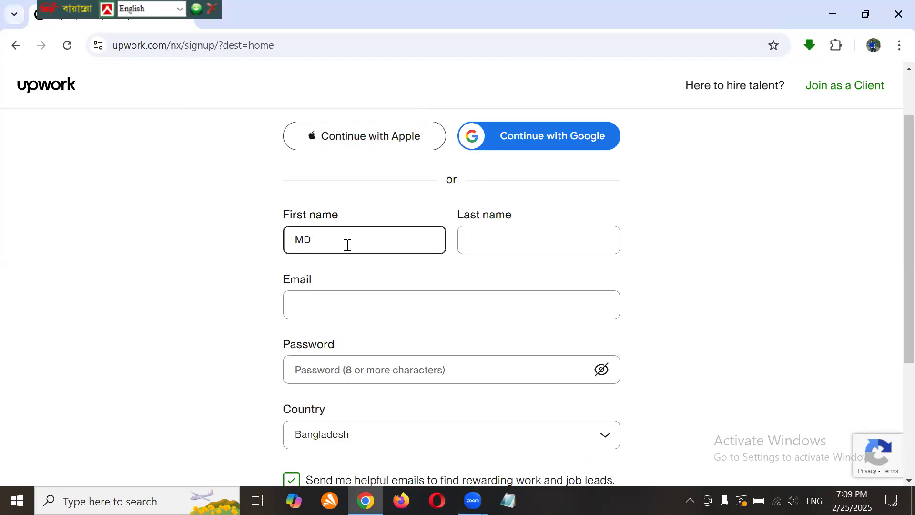
{"action": "left_click", "coordinate": [507, 244]}
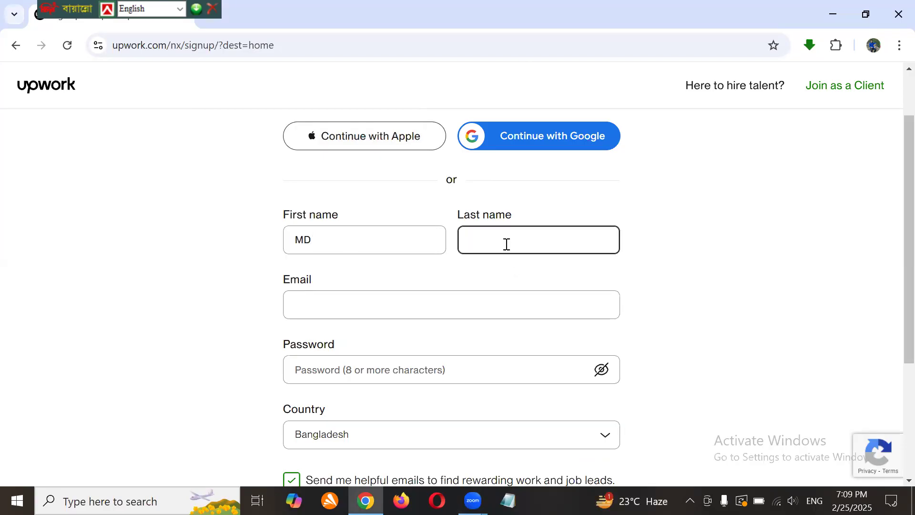
{"action": "type", "text": "SHOUROV"}
Step: Fill in the email from the saved autofill suggestion and type a password
{"action": "left_click", "coordinate": [491, 295]}
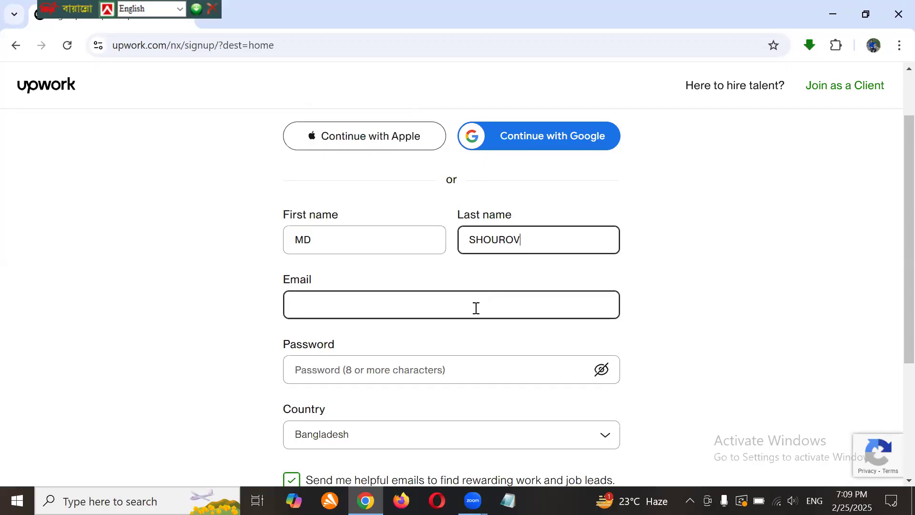
{"action": "left_click", "coordinate": [477, 308]}
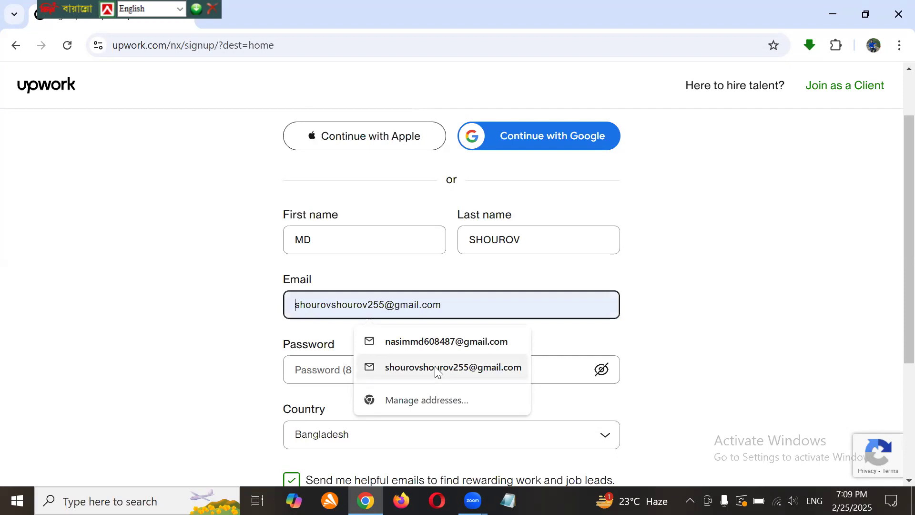
{"action": "left_click", "coordinate": [435, 366]}
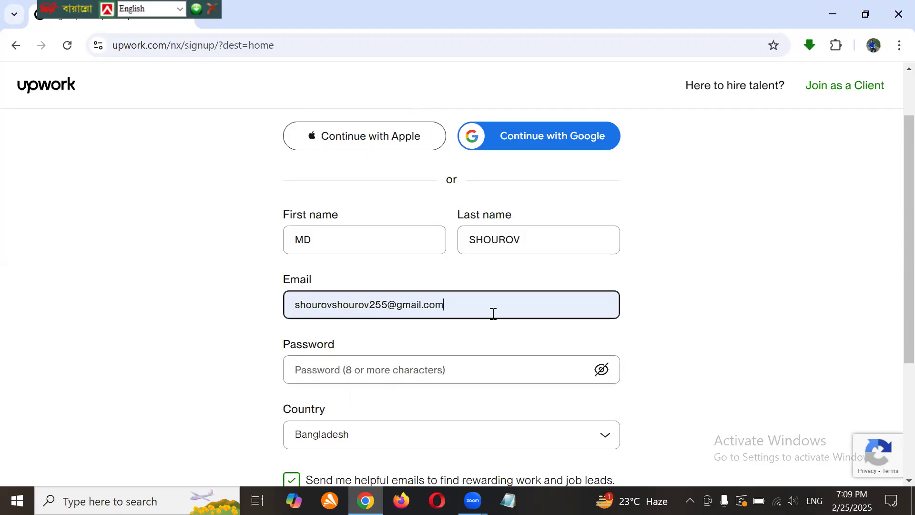
{"action": "left_click", "coordinate": [434, 370]}
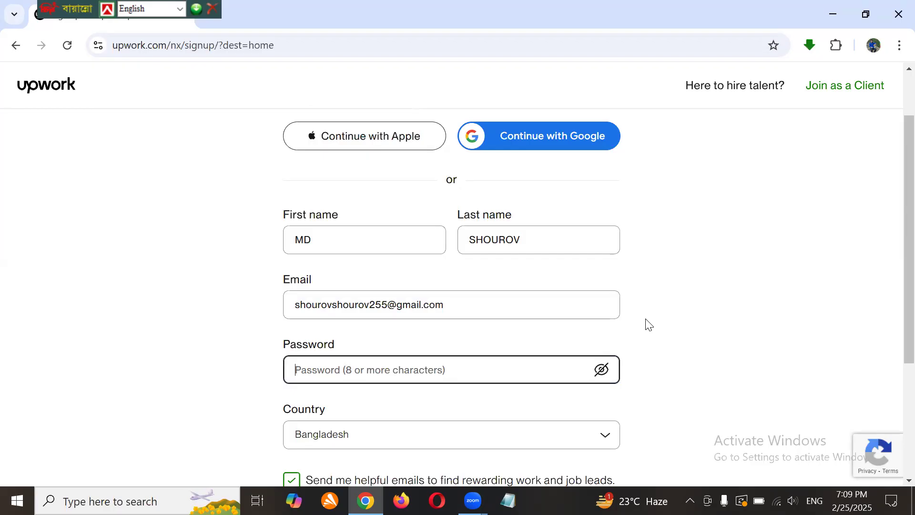
{"action": "type", "text": "*"}
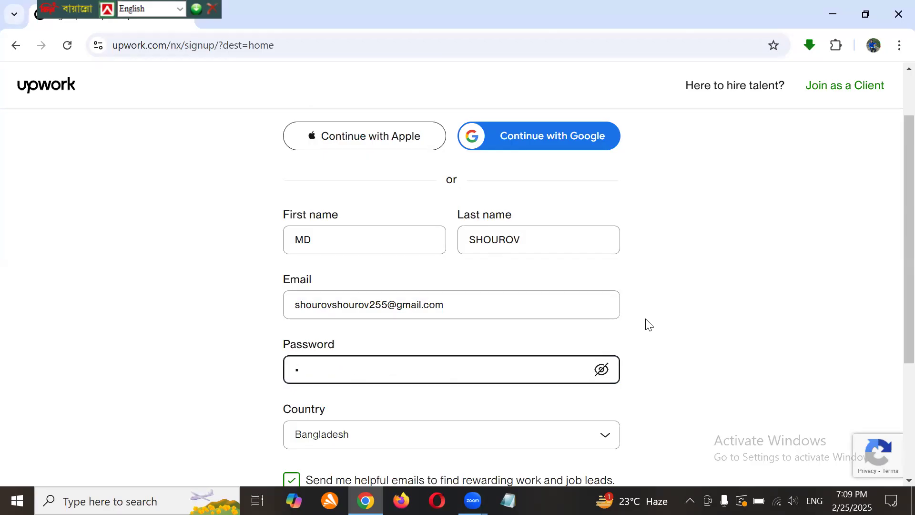
{"action": "type", "text": "**************"}
Step: Clear the Password field and enter a new account password in its place
{"action": "key", "text": "ctrl+a"}
{"action": "key", "text": "BackSpace"}
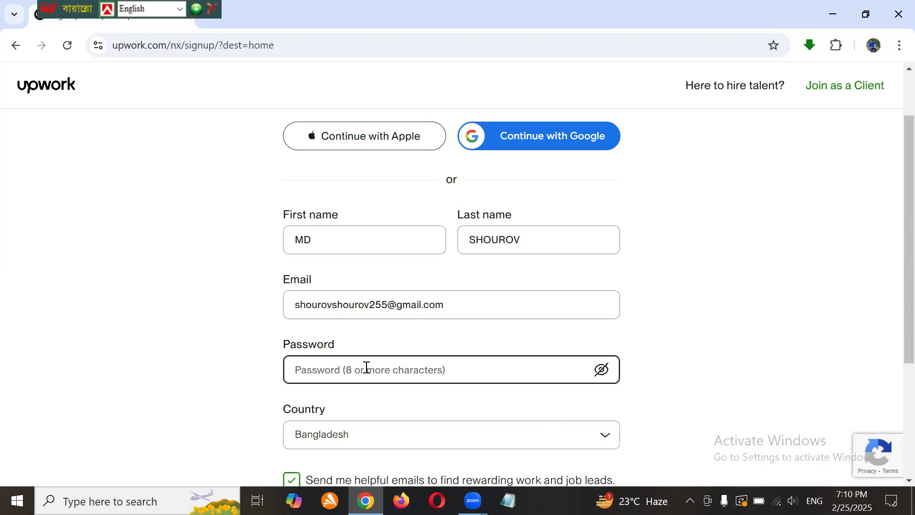
{"action": "type", "text": "•••"}
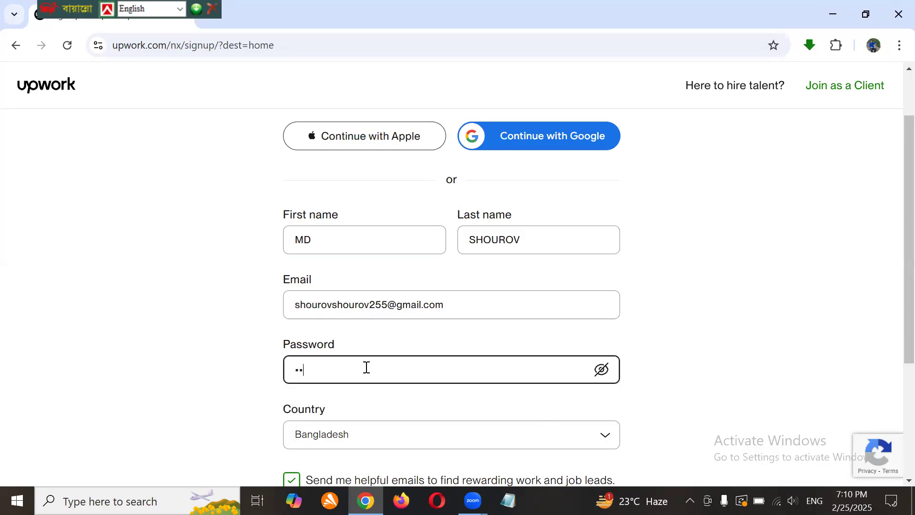
{"action": "type", "text": "••••••••••••"}
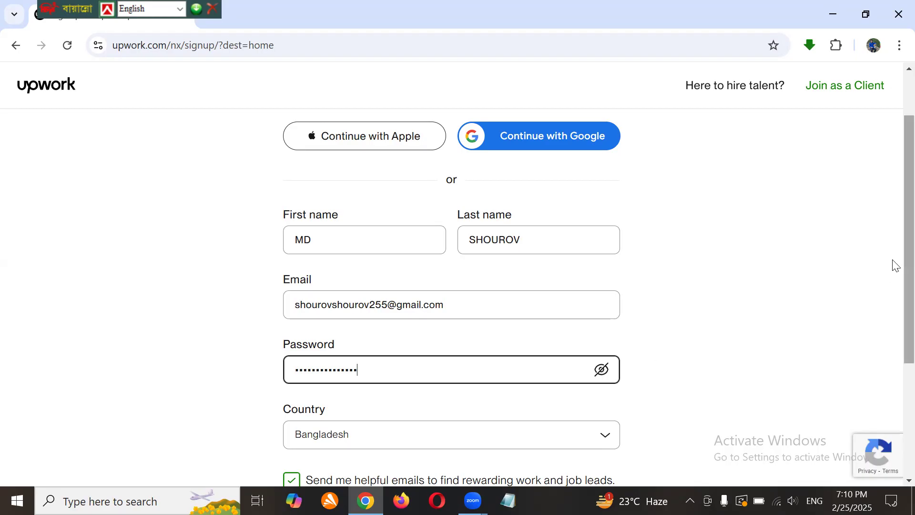
{"action": "scroll", "coordinate": [894, 279], "scroll_direction": "down", "scroll_amount": 3}
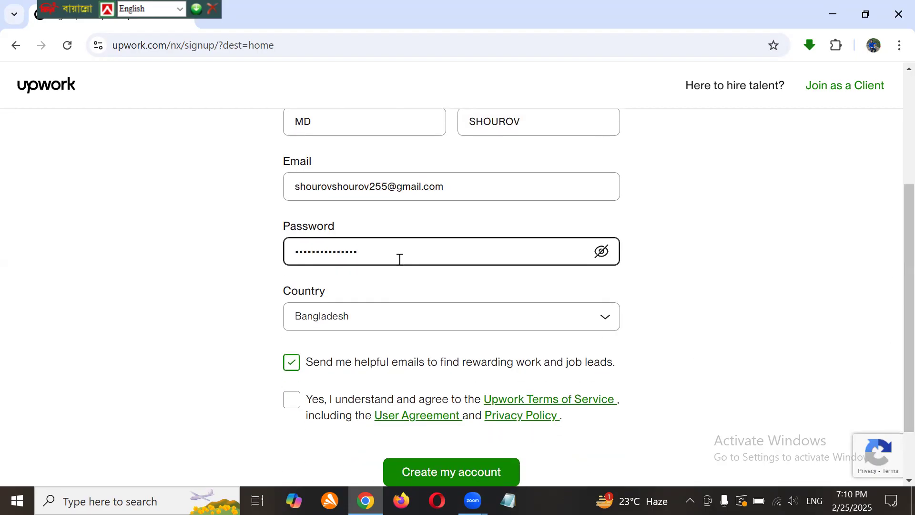
{"action": "key", "text": "ctrl+a"}
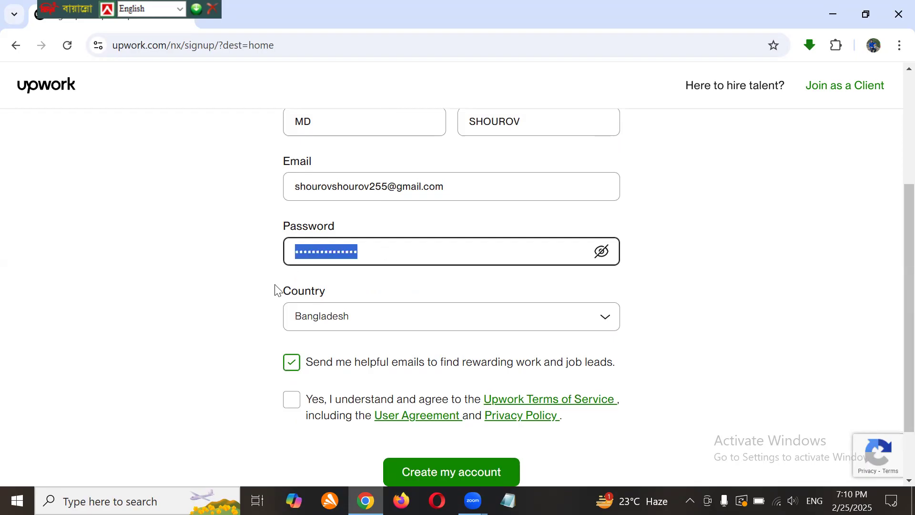
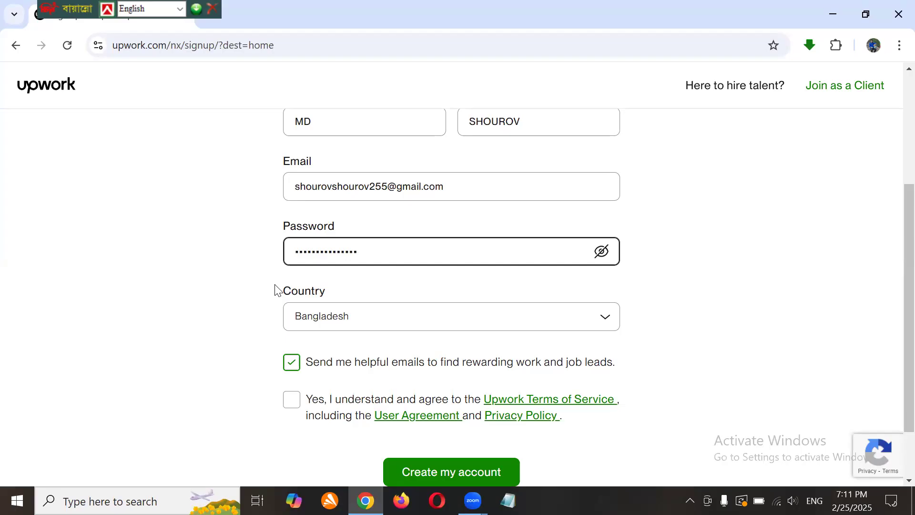
Step: Tick 'Yes, I understand and agree' and submit with Create my account
{"action": "left_click", "coordinate": [292, 401]}
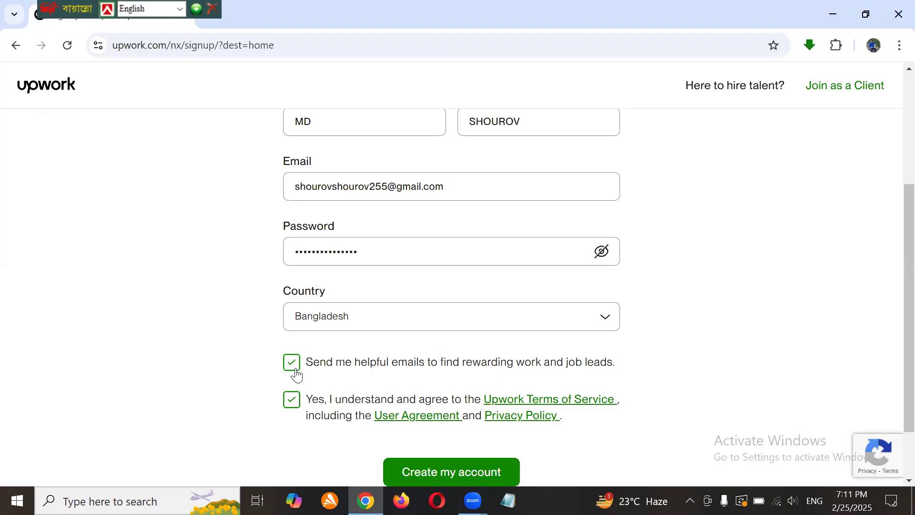
{"action": "left_click", "coordinate": [422, 473]}
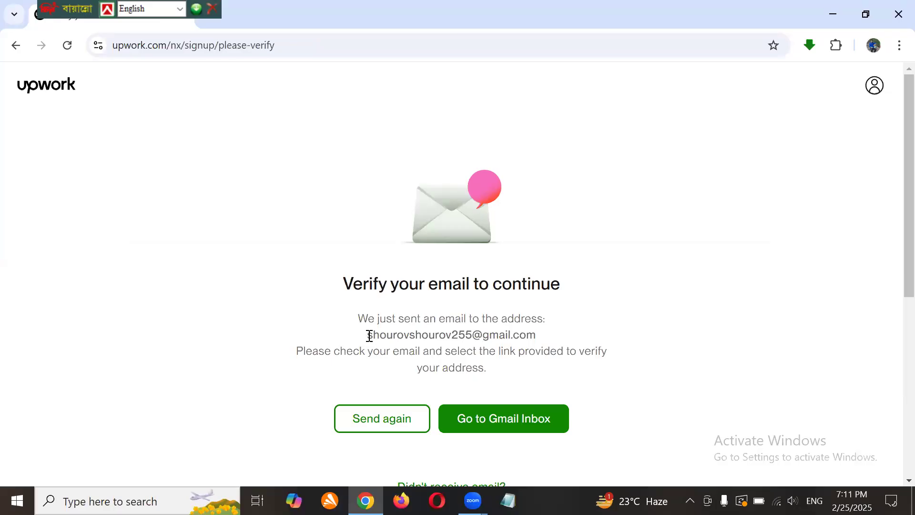
Step: Select the email address shown on the verify page and exit the BijoyBayanno toolbar
{"action": "left_click_drag", "start_coordinate": [369, 338], "coordinate": [551, 339]}
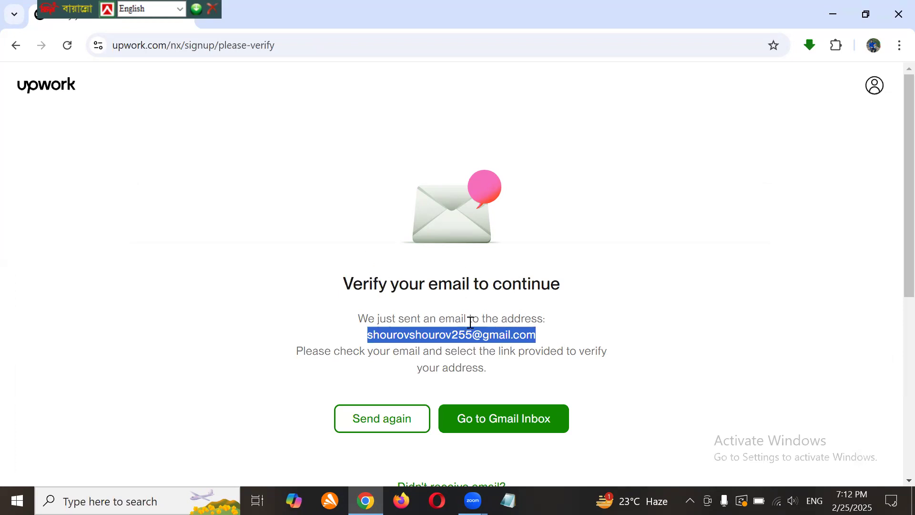
{"action": "left_click", "coordinate": [207, 17]}
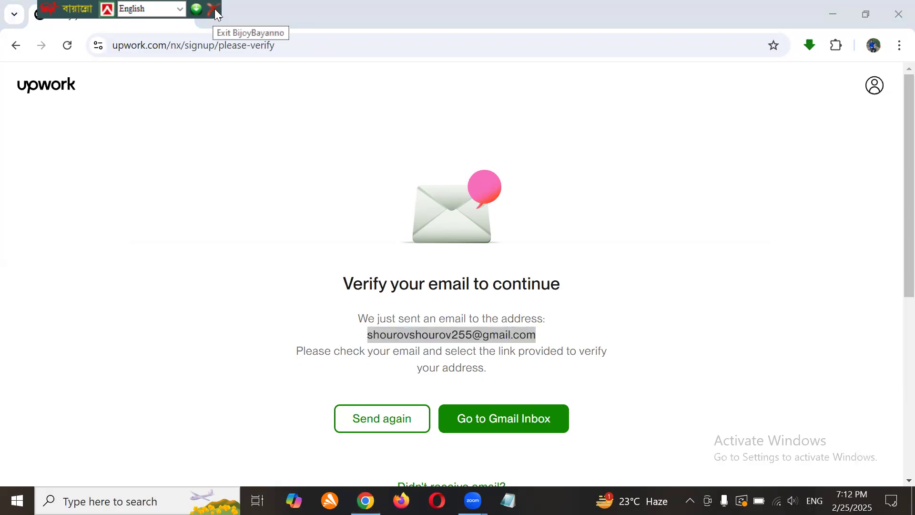
{"action": "left_click", "coordinate": [214, 9]}
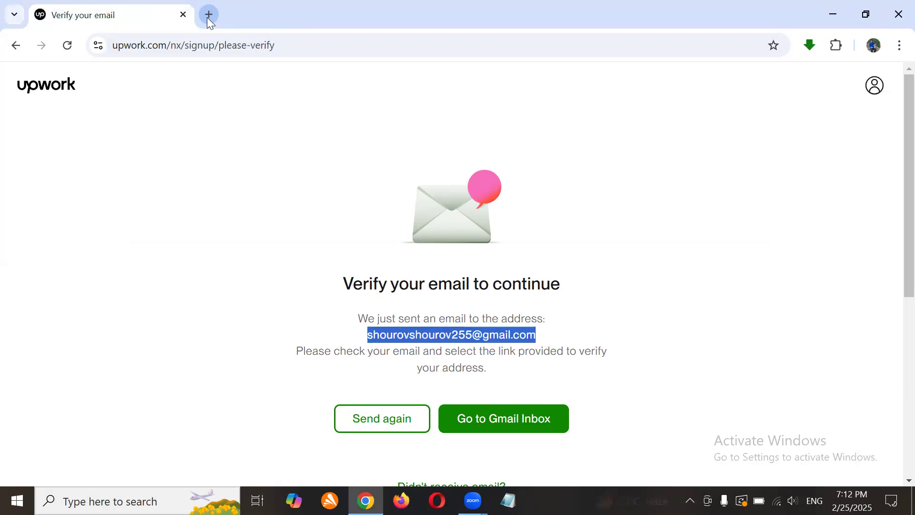
Step: In a new tab, search for gmail and go to the Gmail inbox
{"action": "left_click", "coordinate": [208, 16]}
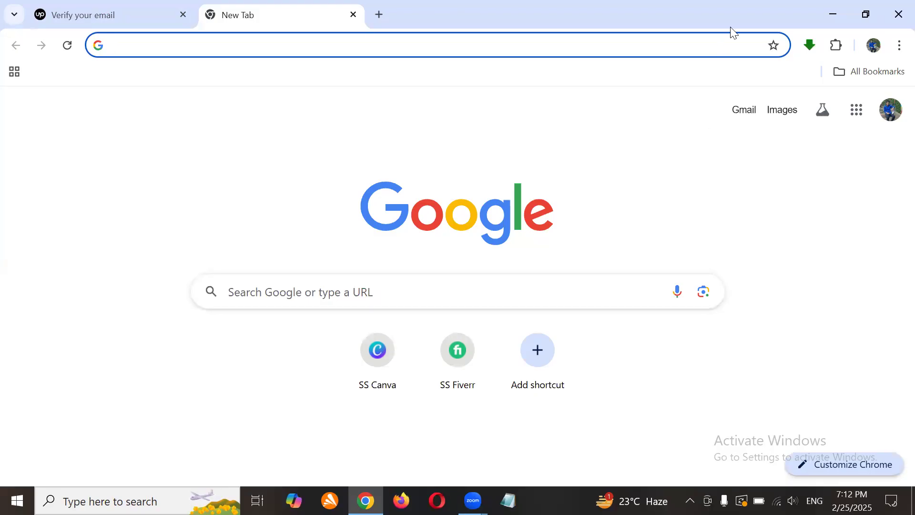
{"action": "left_click", "coordinate": [258, 49]}
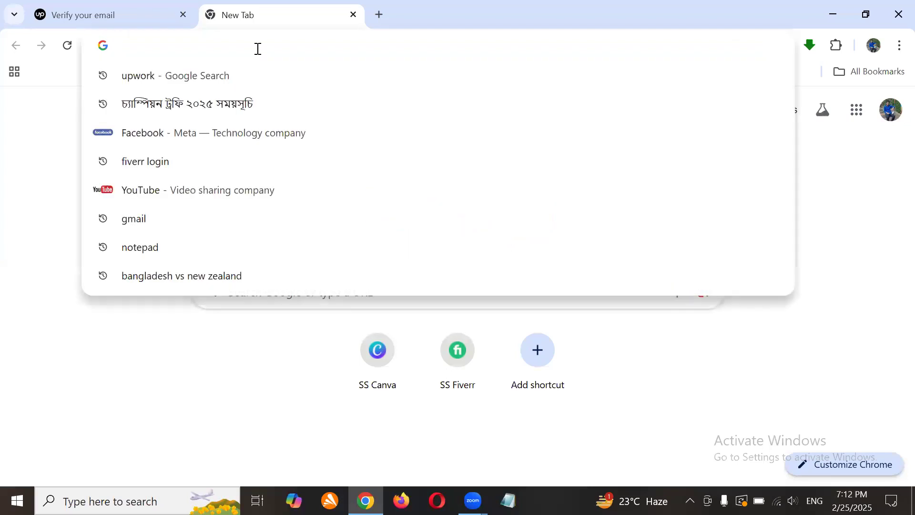
{"action": "type", "text": "g"}
{"action": "key", "text": "Down"}
{"action": "key", "text": "Return"}
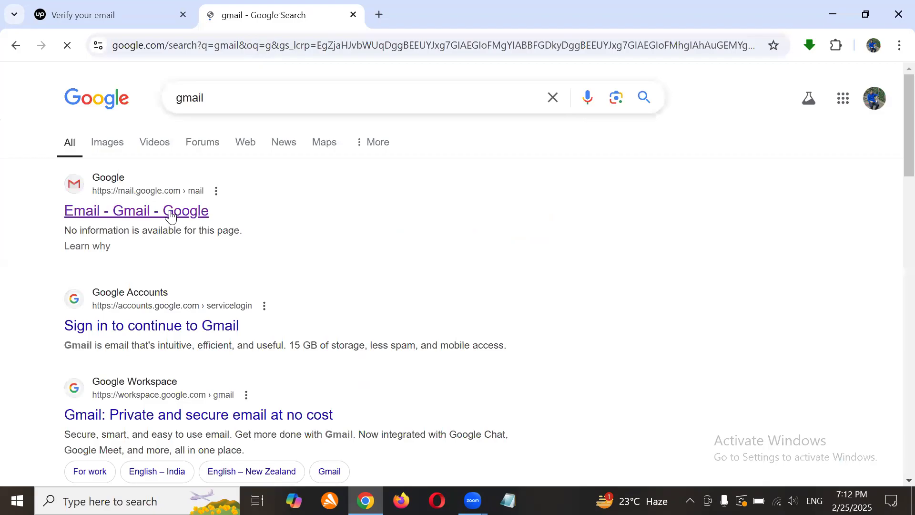
{"action": "left_click", "coordinate": [191, 217]}
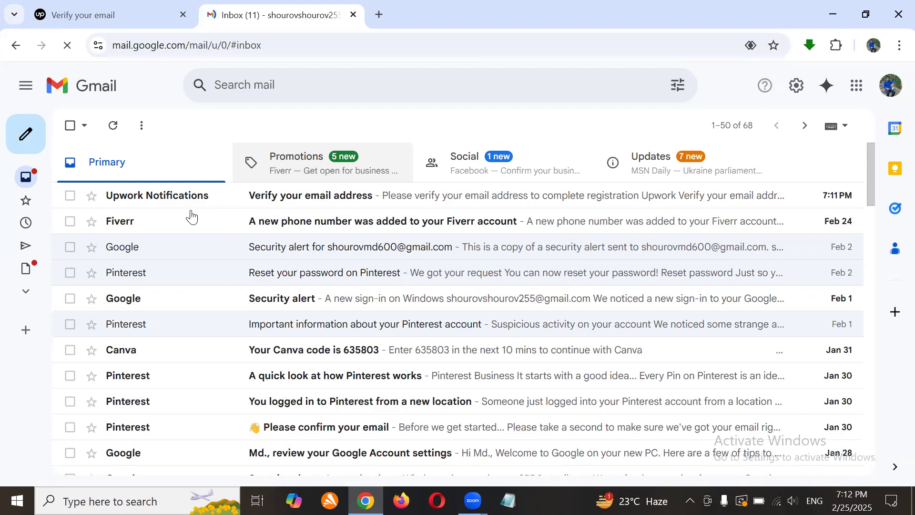
Step: Open Upwork's 'Verify your email address' message and follow its Verify Email link
{"action": "left_click", "coordinate": [283, 203]}
{"action": "left_click_drag", "start_coordinate": [876, 222], "coordinate": [865, 274]}
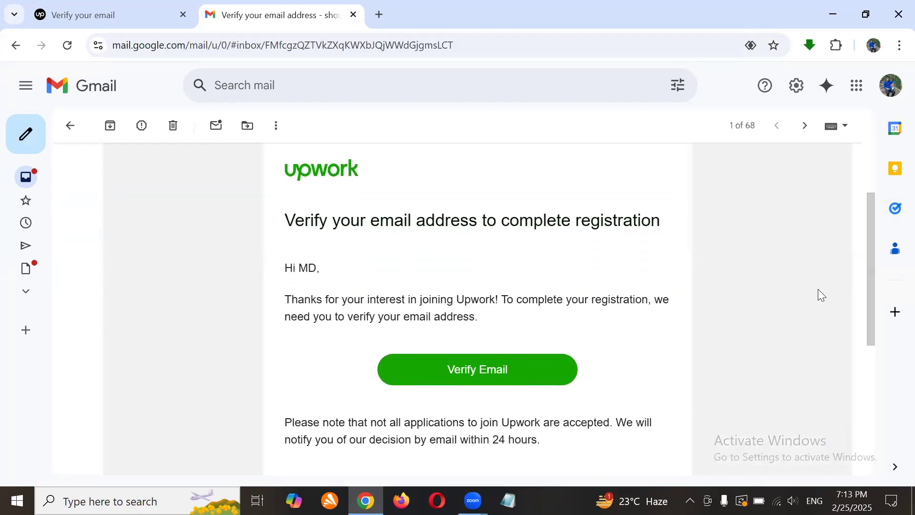
{"action": "scroll", "coordinate": [864, 289], "scroll_direction": "down", "scroll_amount": 1}
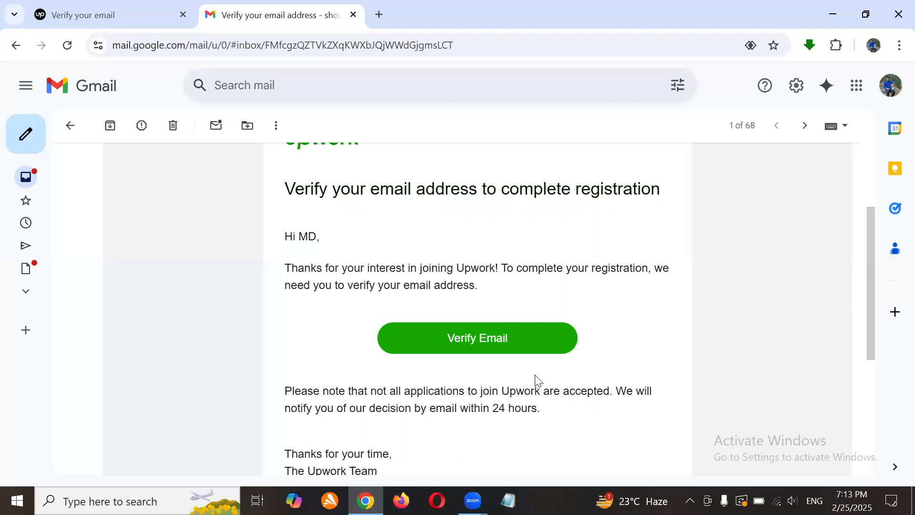
{"action": "left_click", "coordinate": [522, 350]}
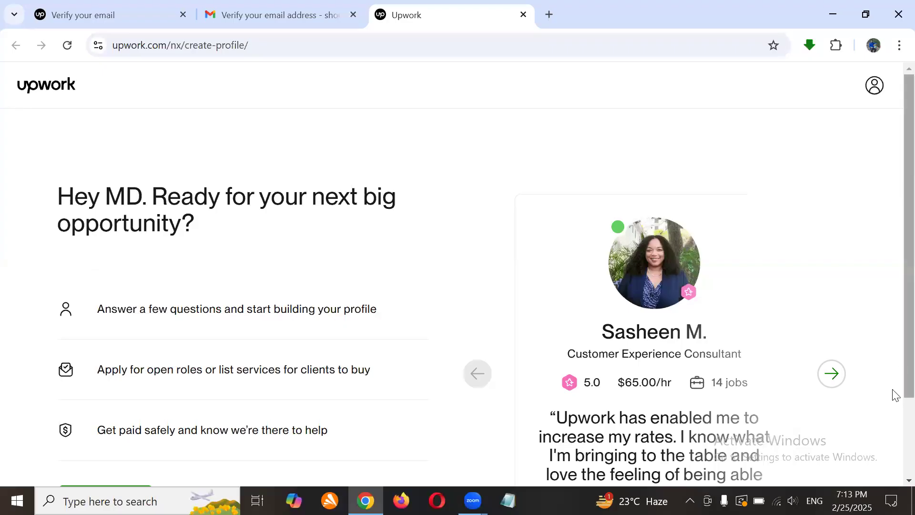
Step: Start profile building from the welcome page with Get started
{"action": "scroll", "coordinate": [895, 415], "scroll_direction": "down", "scroll_amount": 3}
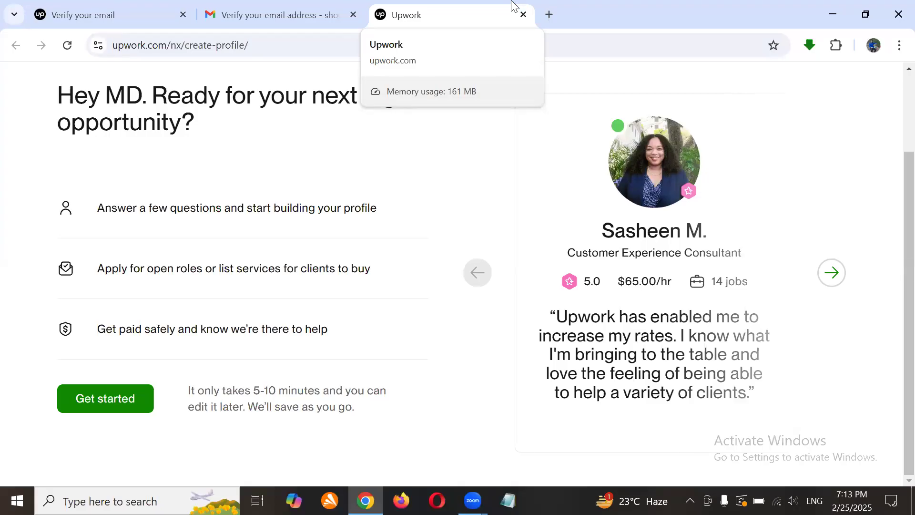
{"action": "left_click", "coordinate": [111, 400]}
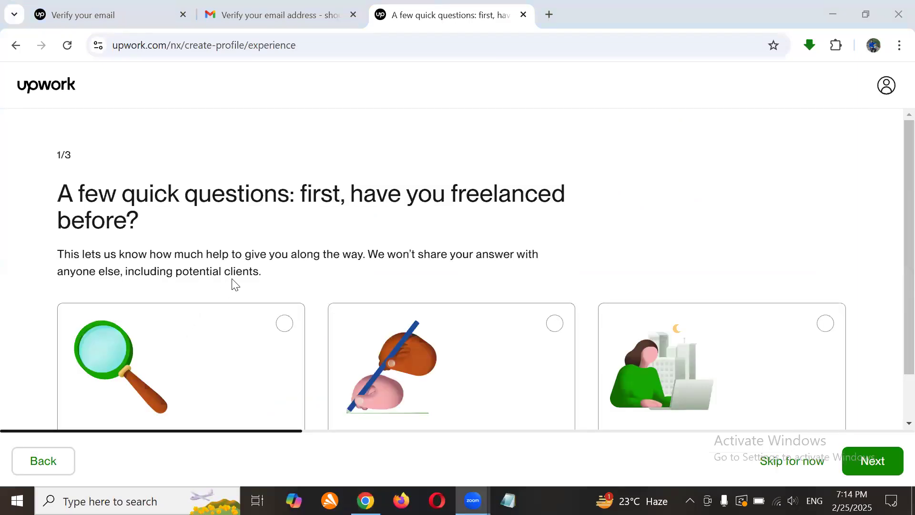
Step: Choose 'I am an expert' for question 1 and advance to the freelancing-goal question
{"action": "left_click", "coordinate": [623, 241]}
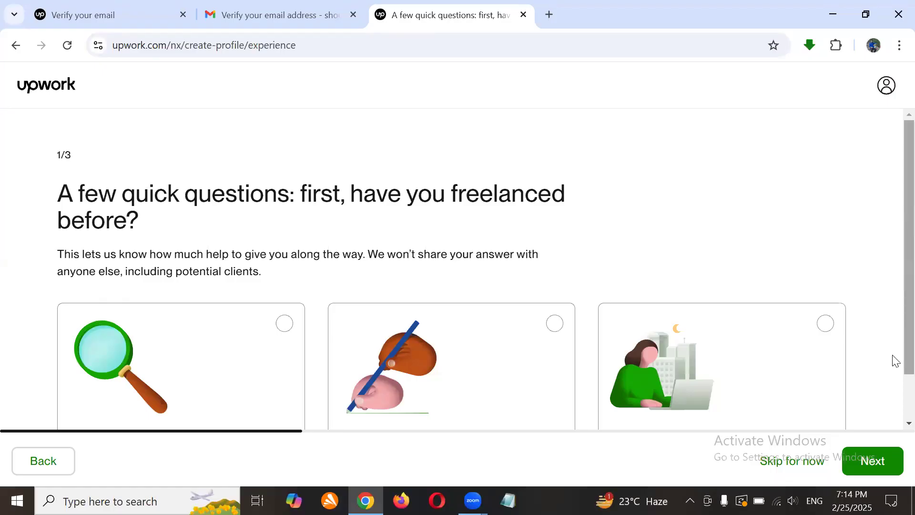
{"action": "scroll", "coordinate": [895, 405], "scroll_direction": "down", "scroll_amount": 1}
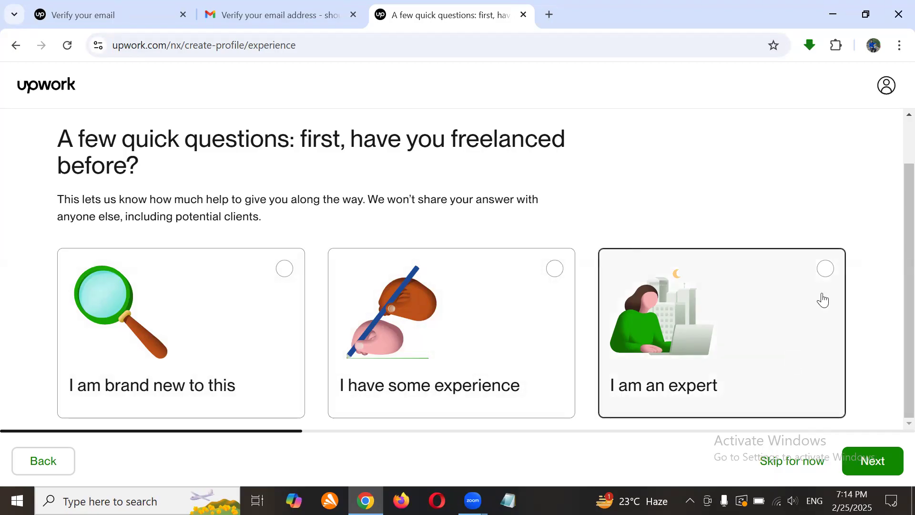
{"action": "left_click", "coordinate": [827, 276]}
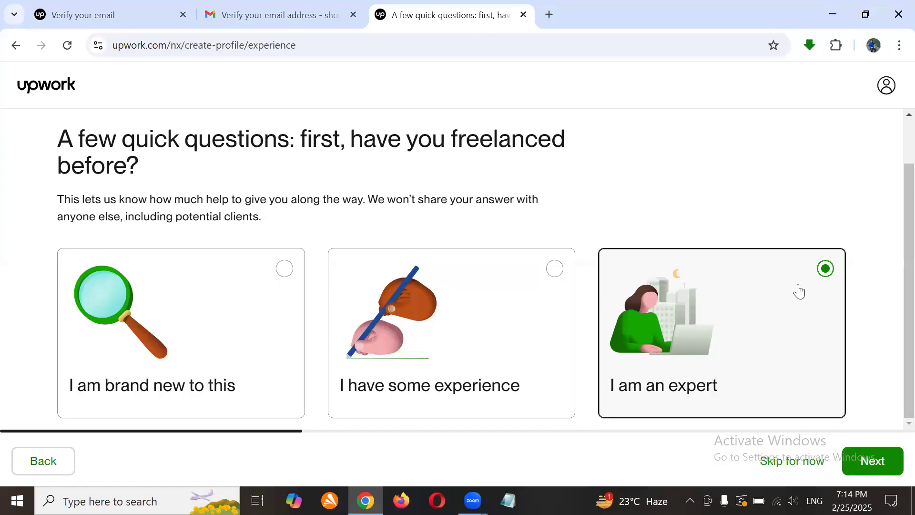
{"action": "left_click", "coordinate": [875, 459]}
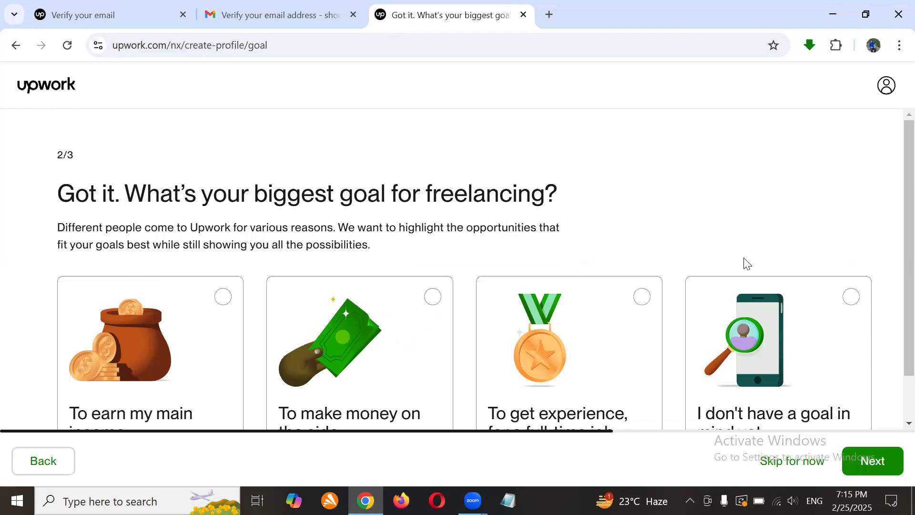
Step: Pick 'To get experience, for a full-time job' as the goal and advance to question 3
{"action": "scroll", "coordinate": [894, 382], "scroll_direction": "down", "scroll_amount": 2}
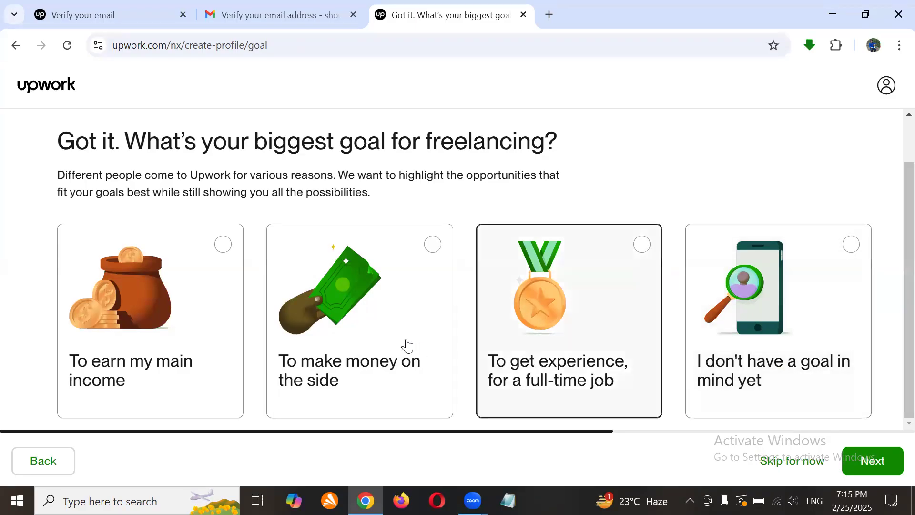
{"action": "left_click", "coordinate": [642, 245]}
{"action": "left_click", "coordinate": [874, 460]}
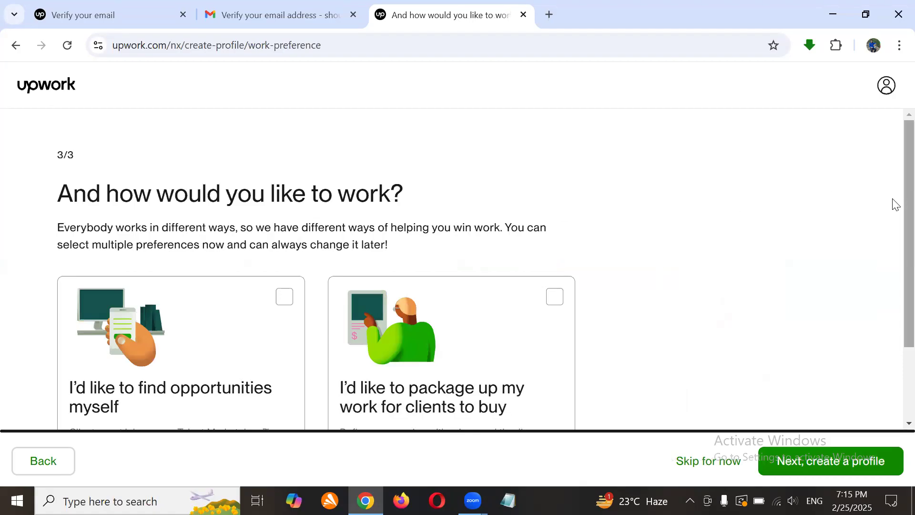
Step: Tick 'I'd like to package up my work for clients to buy' and contract-to-hire, then start creating the profile
{"action": "scroll", "coordinate": [895, 238], "scroll_direction": "down", "scroll_amount": 2}
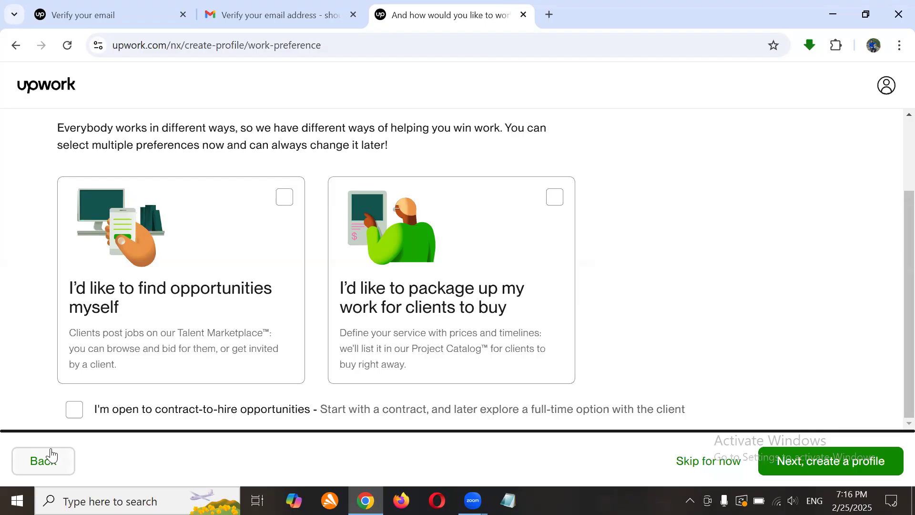
{"action": "left_click", "coordinate": [554, 198]}
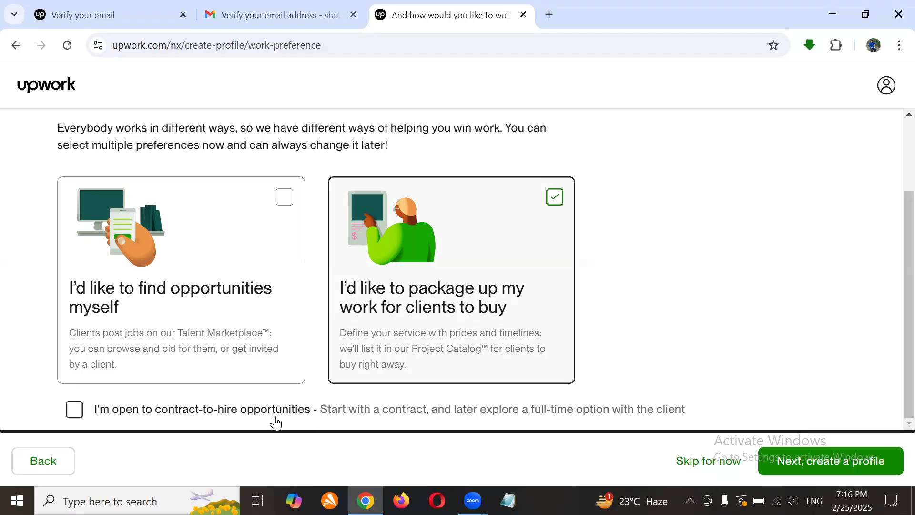
{"action": "left_click", "coordinate": [74, 412]}
{"action": "left_click", "coordinate": [817, 469]}
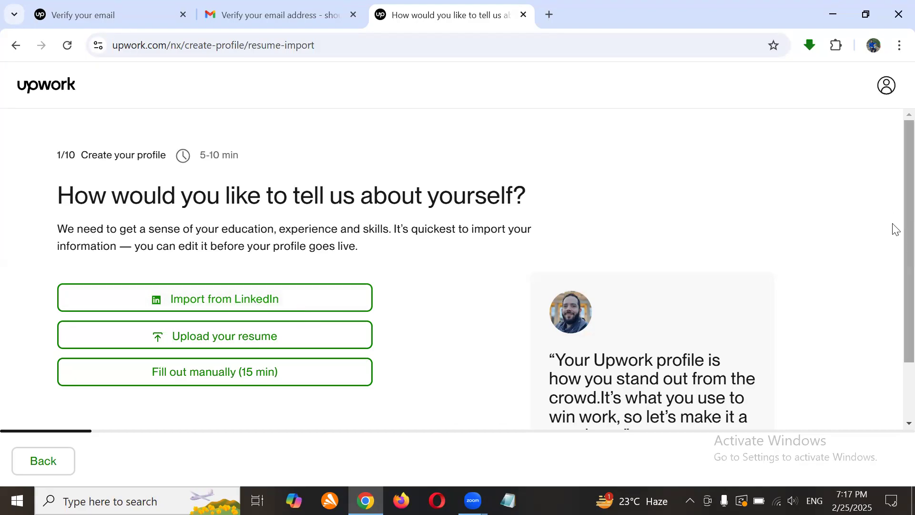
Step: Choose 'Fill out manually (15 min)' instead of LinkedIn import or resume upload
{"action": "scroll", "coordinate": [894, 238], "scroll_direction": "down", "scroll_amount": 2}
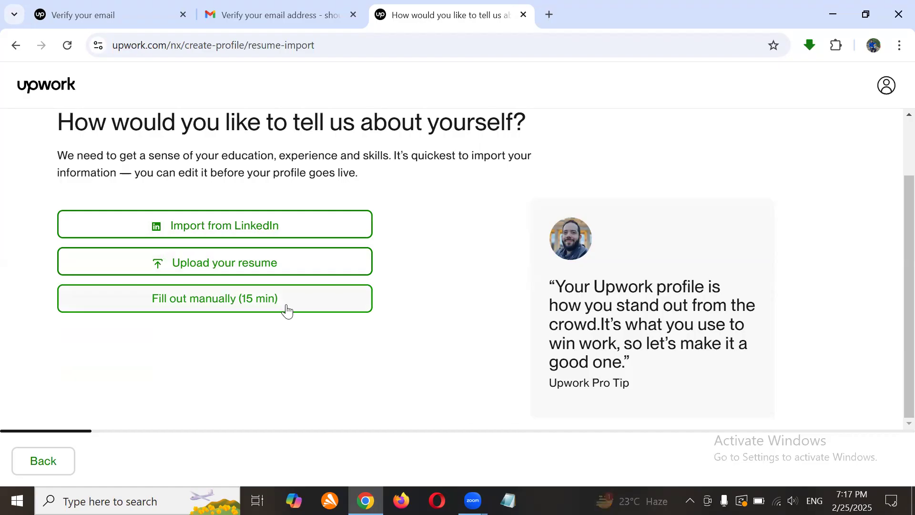
{"action": "left_click", "coordinate": [216, 306]}
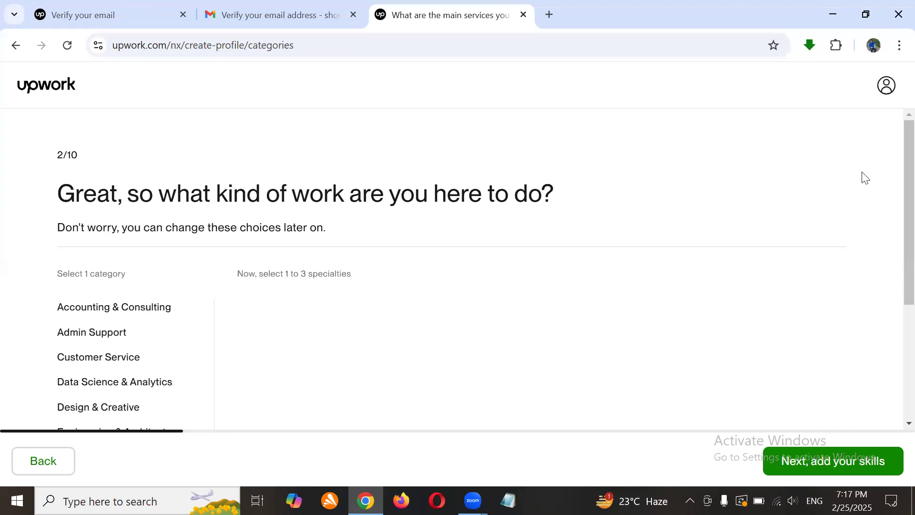
Step: Select Sales & Marketing with Digital Marketing and Lead Generation & Telemarketing specialties, then continue to skills
{"action": "scroll", "coordinate": [893, 196], "scroll_direction": "down", "scroll_amount": 3}
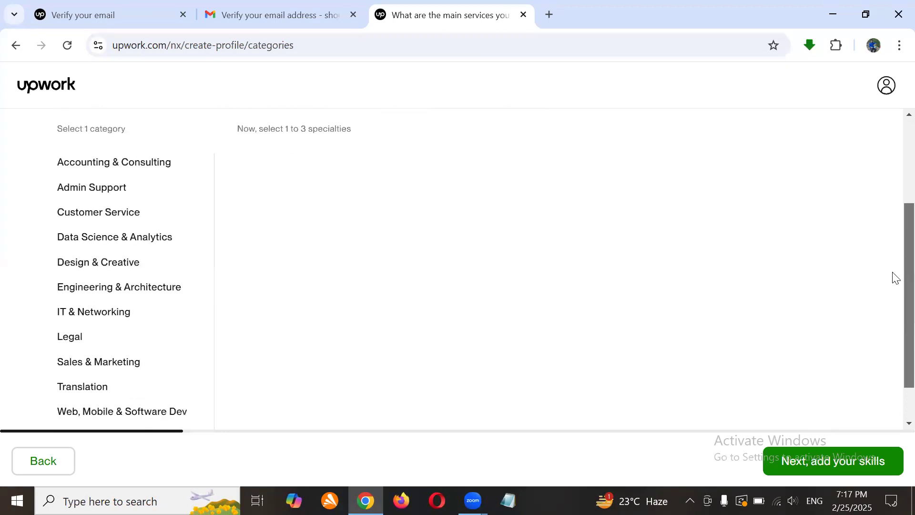
{"action": "scroll", "coordinate": [893, 290], "scroll_direction": "down", "scroll_amount": 1}
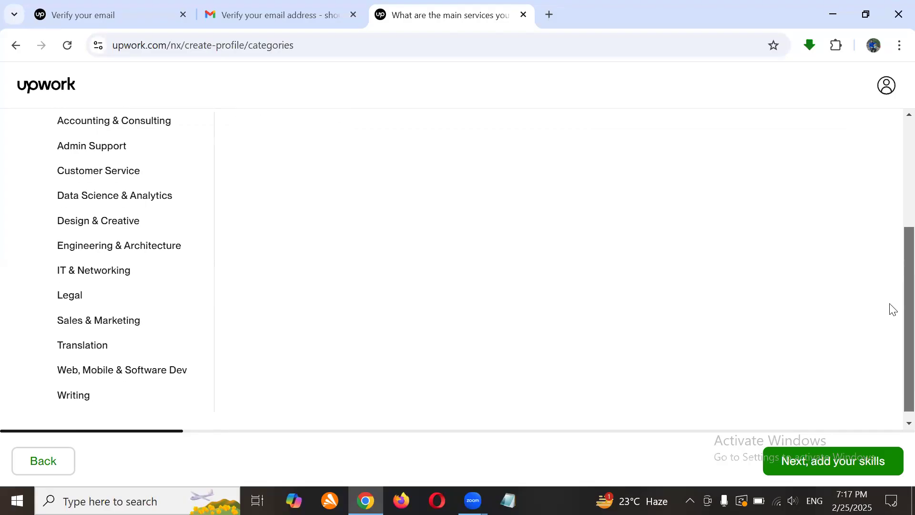
{"action": "left_click", "coordinate": [111, 312]}
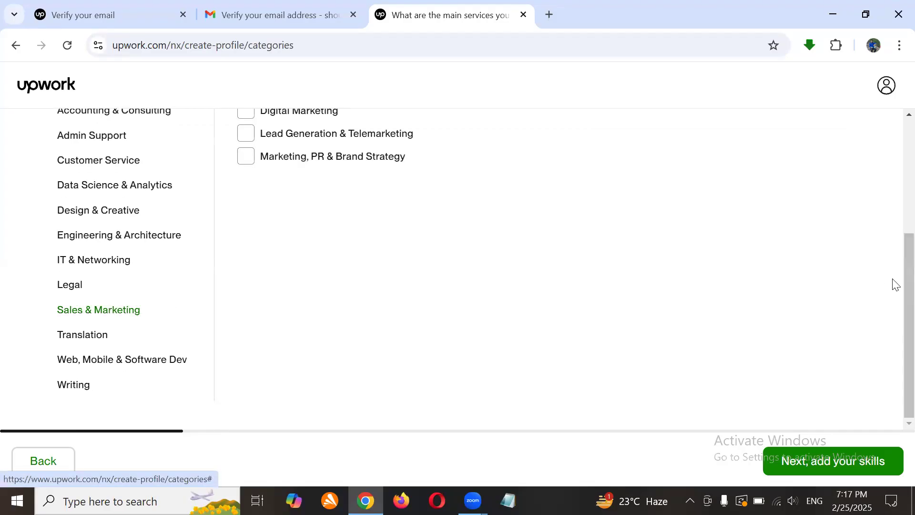
{"action": "scroll", "coordinate": [896, 285], "scroll_direction": "up", "scroll_amount": 2}
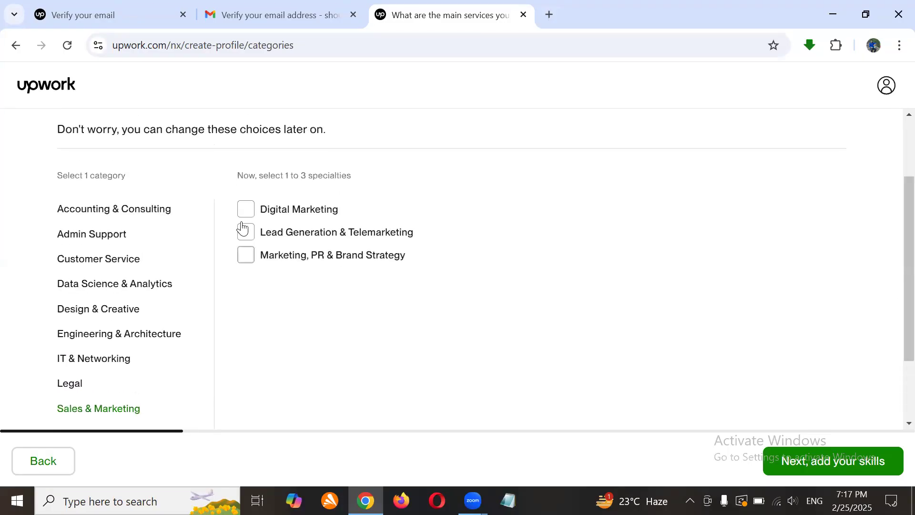
{"action": "left_click", "coordinate": [245, 211]}
{"action": "left_click", "coordinate": [242, 236]}
{"action": "left_click", "coordinate": [809, 470]}
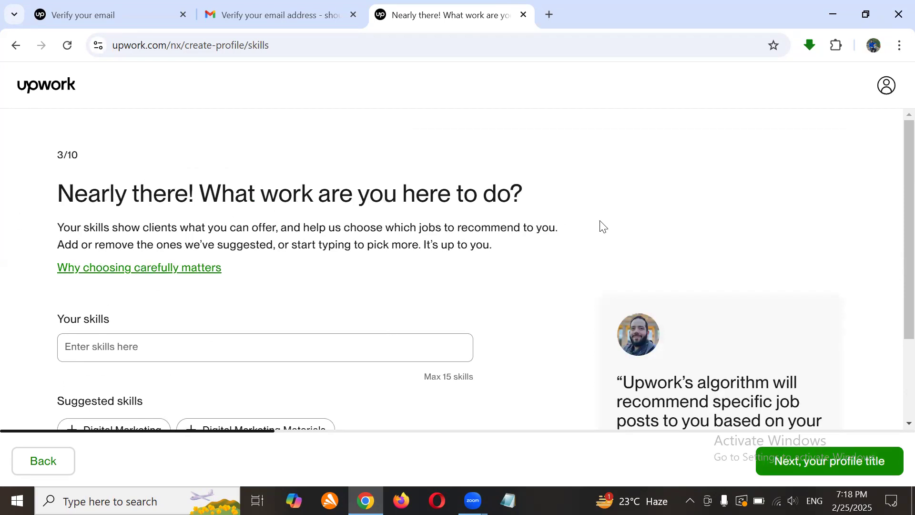
Step: Add the suggested skills Digital Marketing, Lead Generation and Social Media Lead Generation
{"action": "scroll", "coordinate": [894, 305], "scroll_direction": "down", "scroll_amount": 2}
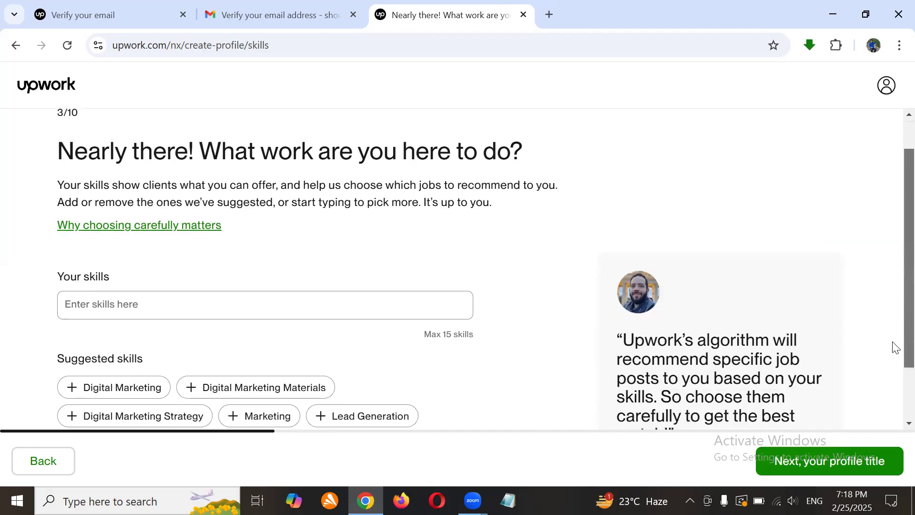
{"action": "scroll", "coordinate": [895, 367], "scroll_direction": "down", "scroll_amount": 1}
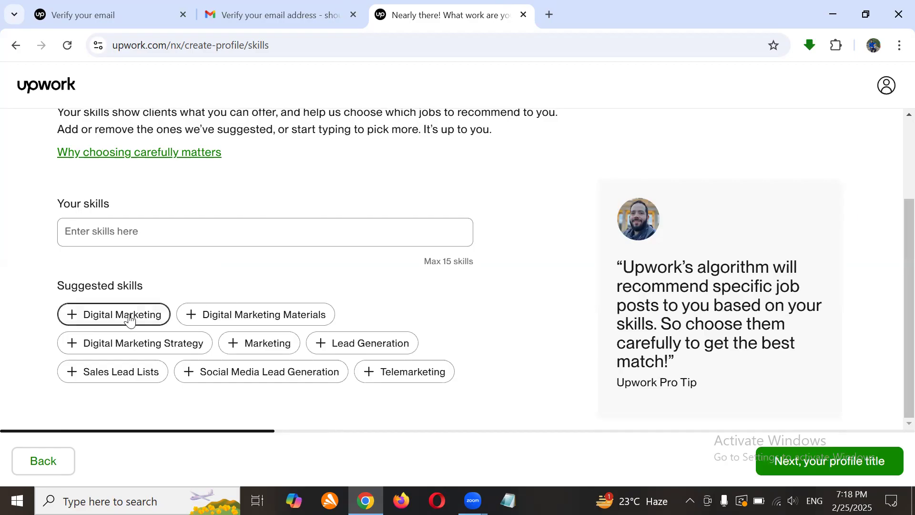
{"action": "left_click", "coordinate": [110, 319]}
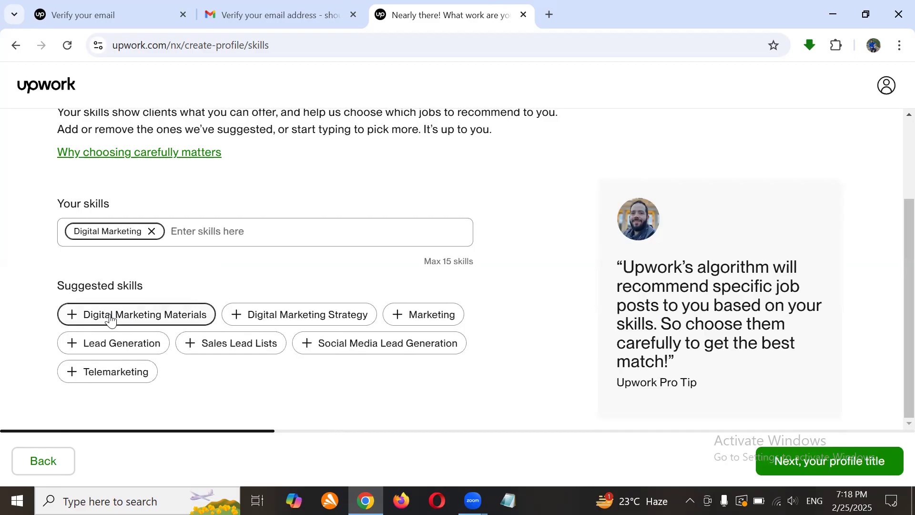
{"action": "left_click", "coordinate": [107, 342]}
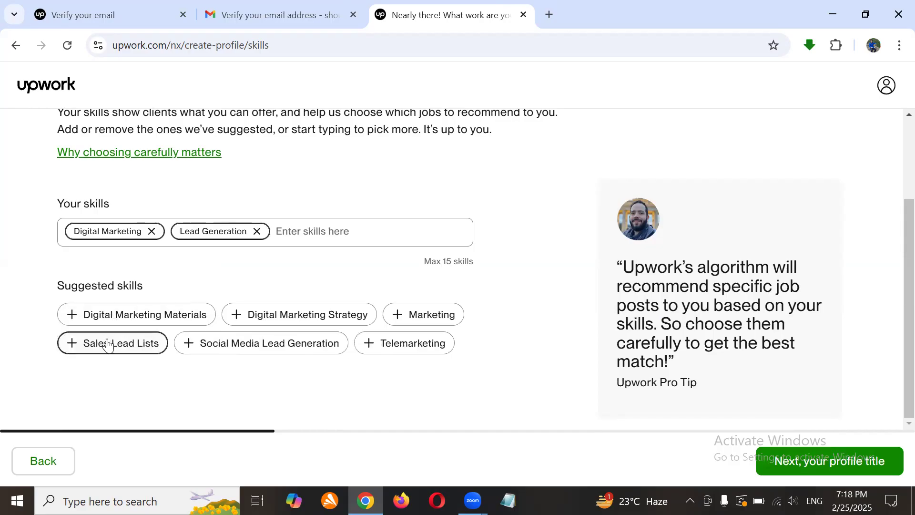
{"action": "left_click", "coordinate": [240, 345]}
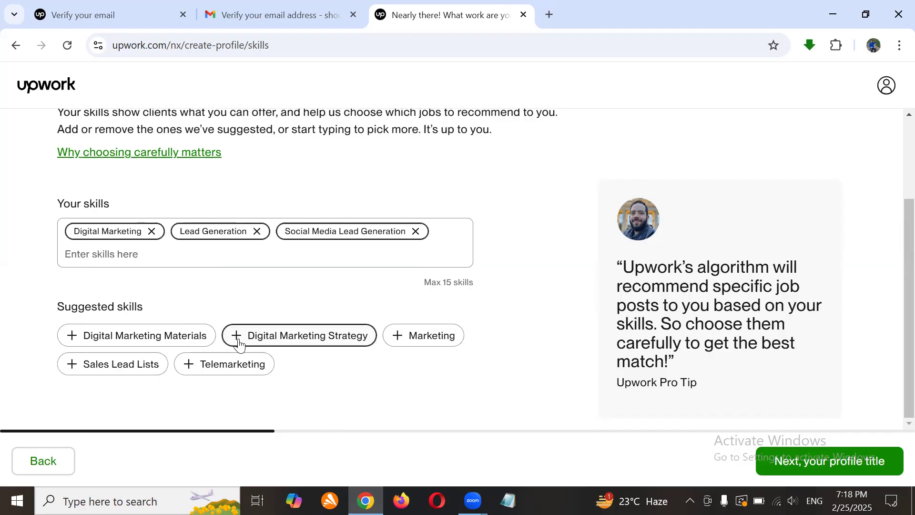
Step: Enter 'Soicial media ma' as a custom skill, then erase the misspelled text
{"action": "left_click", "coordinate": [116, 260]}
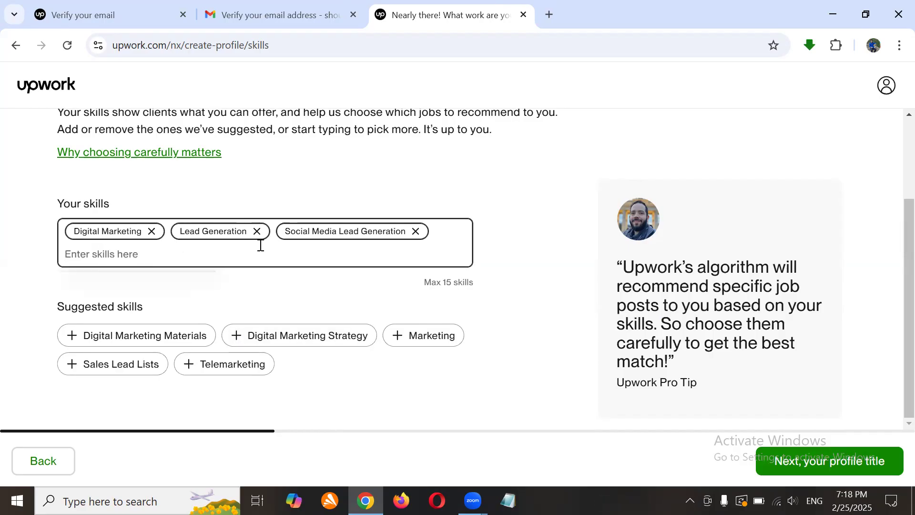
{"action": "type", "text": "S"}
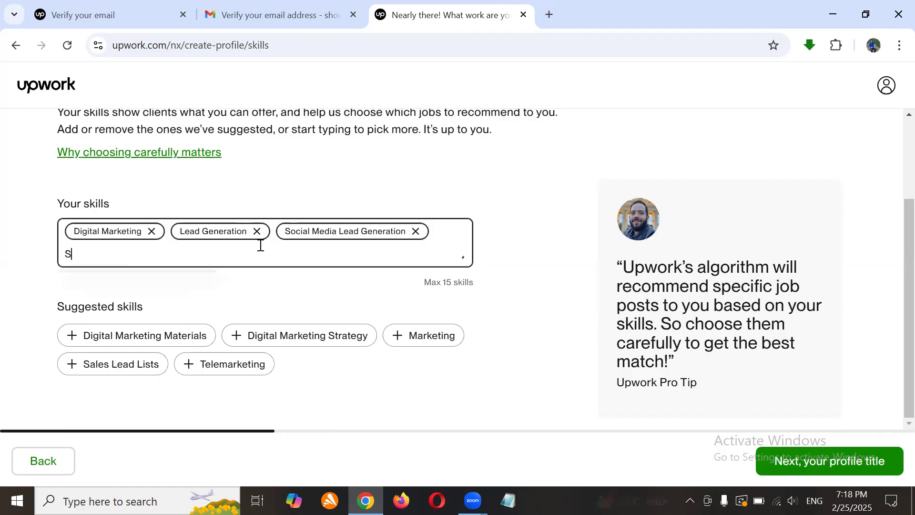
{"action": "type", "text": "oicial"}
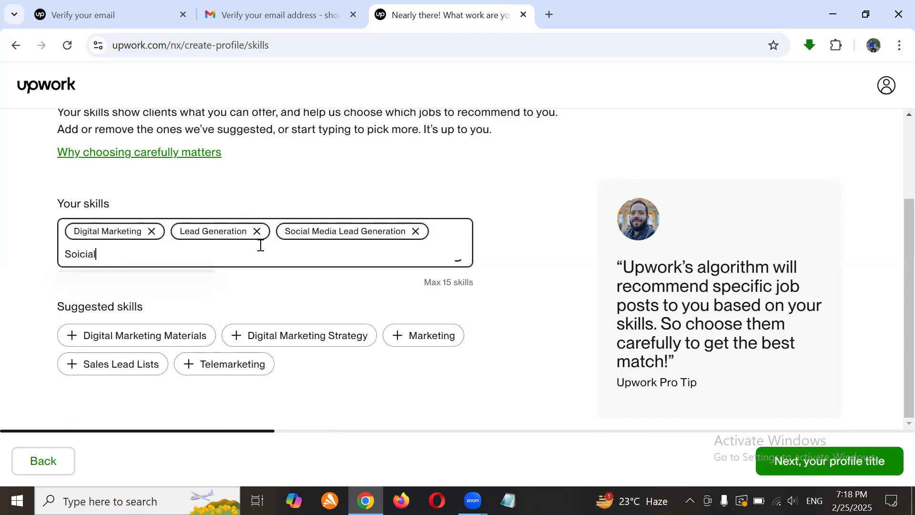
{"action": "type", "text": " media m"}
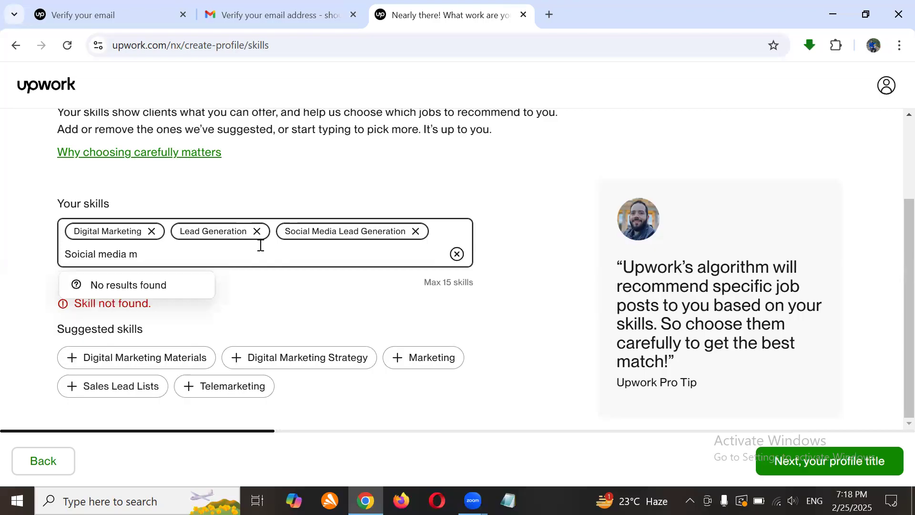
{"action": "type", "text": "a"}
{"action": "key", "text": "BackSpace"}
{"action": "key", "text": "BackSpace"}
{"action": "key", "text": "BackSpace"}
{"action": "key", "text": "BackSpace"}
{"action": "key", "text": "BackSpace"}
{"action": "key", "text": "BackSpace"}
{"action": "key", "text": "BackSpace"}
{"action": "key", "text": "BackSpace"}
{"action": "key", "text": "BackSpace"}
{"action": "key", "text": "BackSpace"}
{"action": "key", "text": "BackSpace"}
{"action": "key", "text": "BackSpace"}
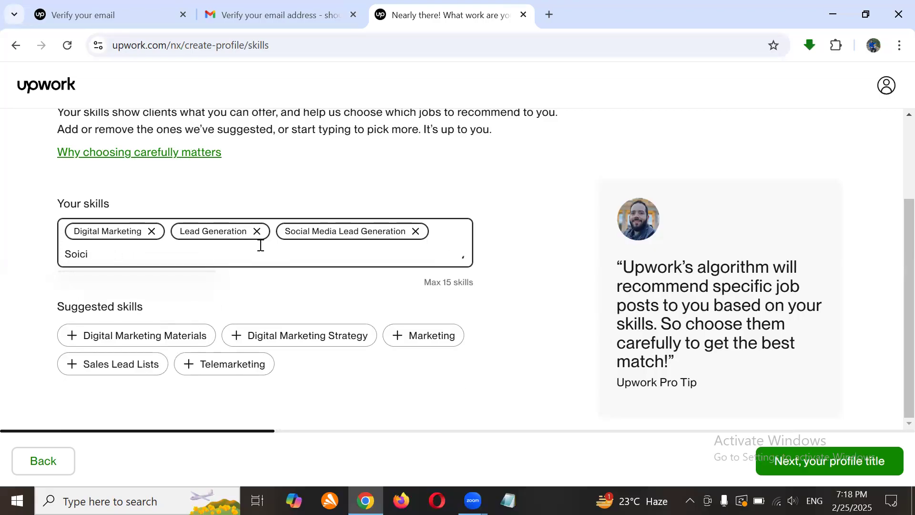
{"action": "key", "text": "BackSpace"}
{"action": "key", "text": "BackSpace"}
{"action": "key", "text": "BackSpace"}
{"action": "key", "text": "BackSpace"}
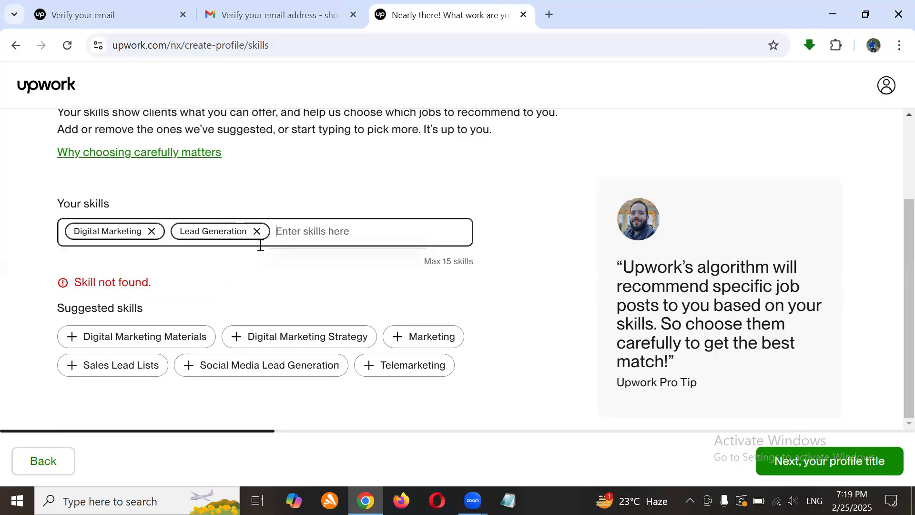
Step: Search LinkedIn skills and add LinkedIn Profile Creation, LinkedIn Profile Optimization and the profile headline skill
{"action": "type", "text": "Linked"}
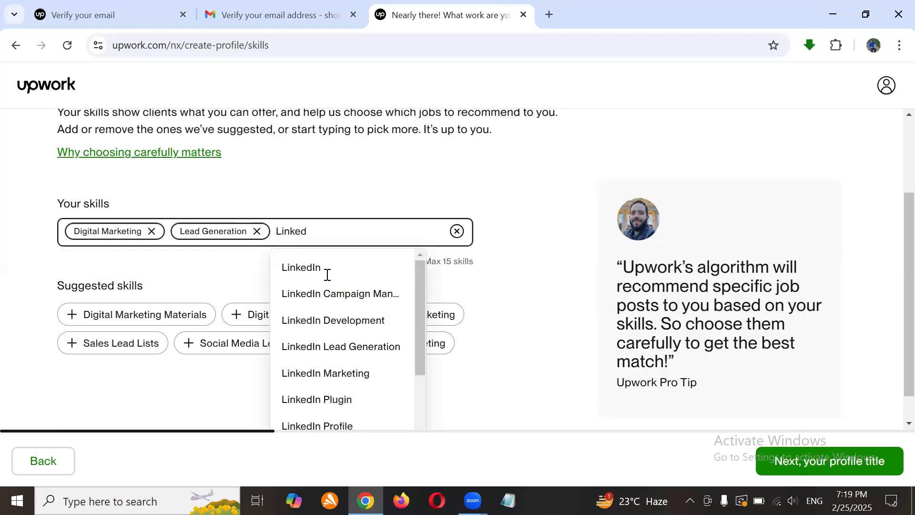
{"action": "left_click_drag", "start_coordinate": [421, 329], "coordinate": [424, 380]}
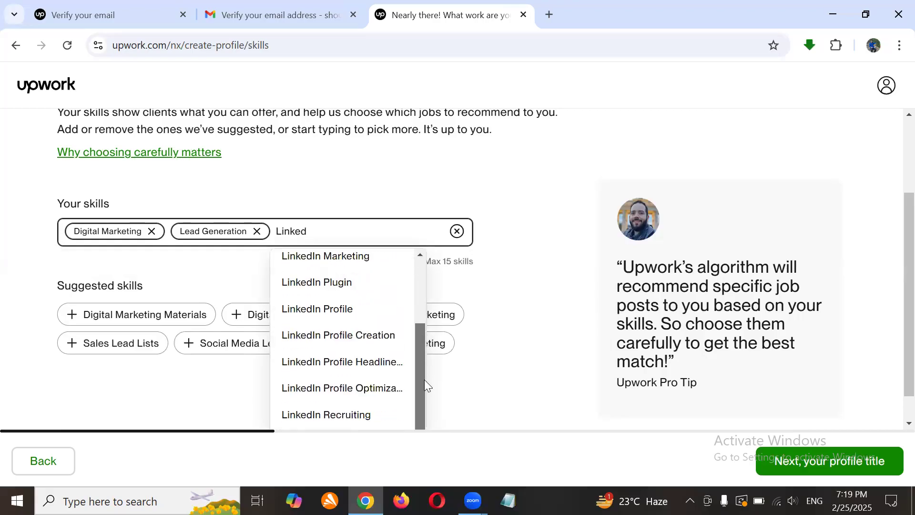
{"action": "left_click", "coordinate": [337, 339]}
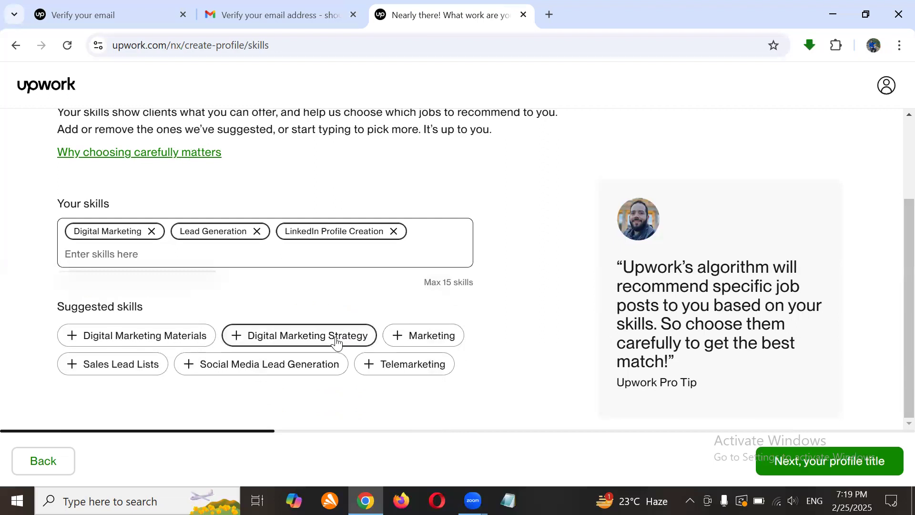
{"action": "type", "text": "lin"}
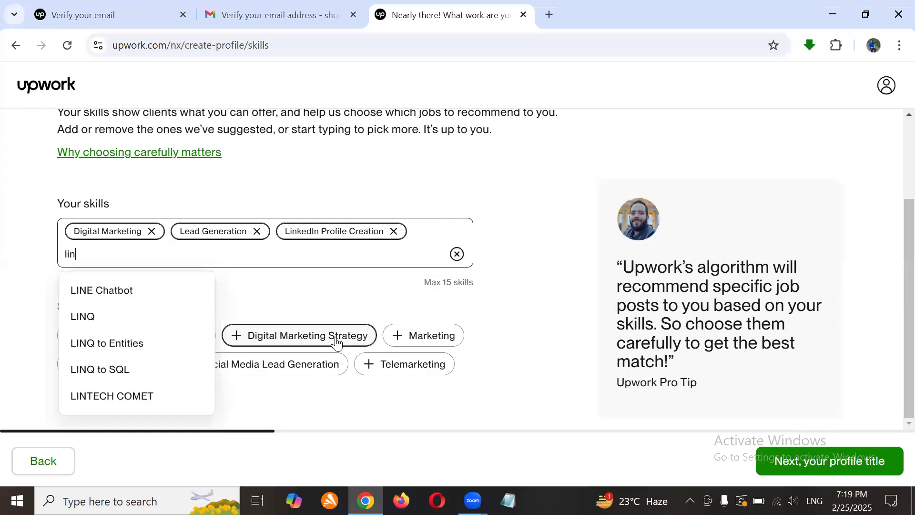
{"action": "type", "text": "kedin"}
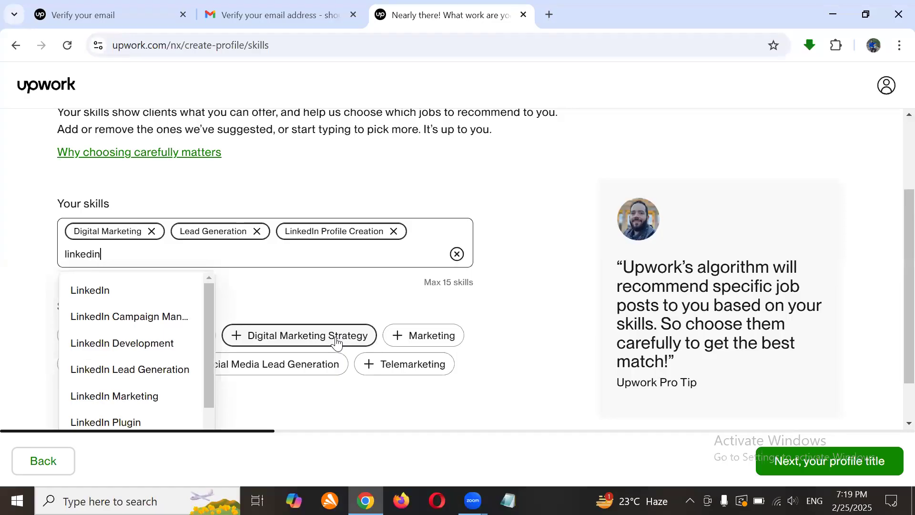
{"action": "type", "text": " p"}
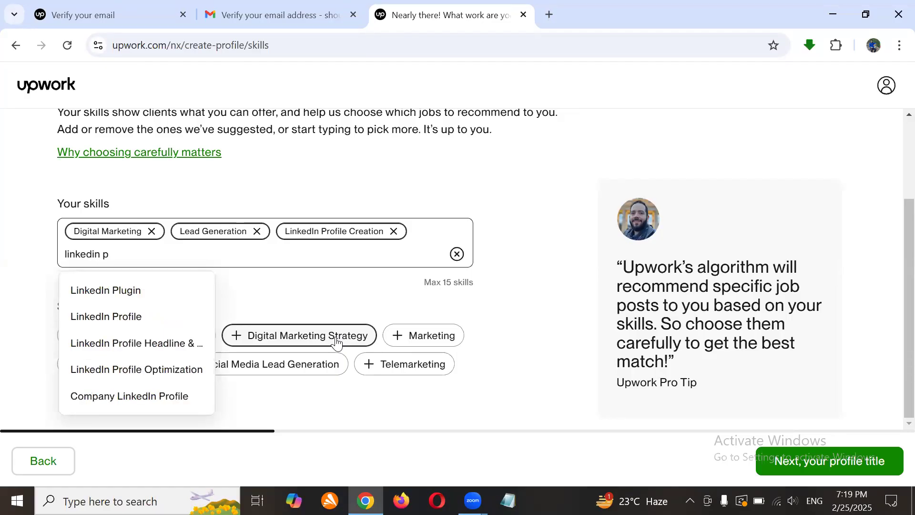
{"action": "left_click", "coordinate": [153, 370]}
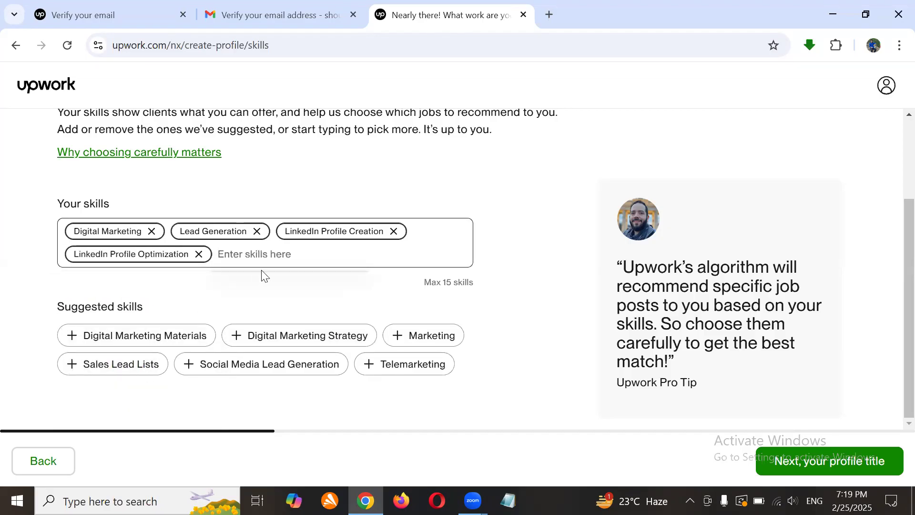
{"action": "type", "text": "link"}
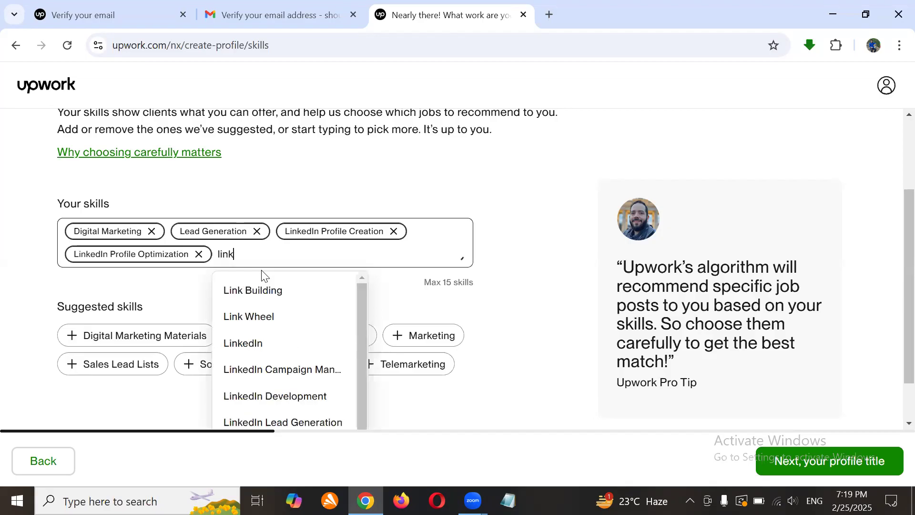
{"action": "type", "text": "edin p"}
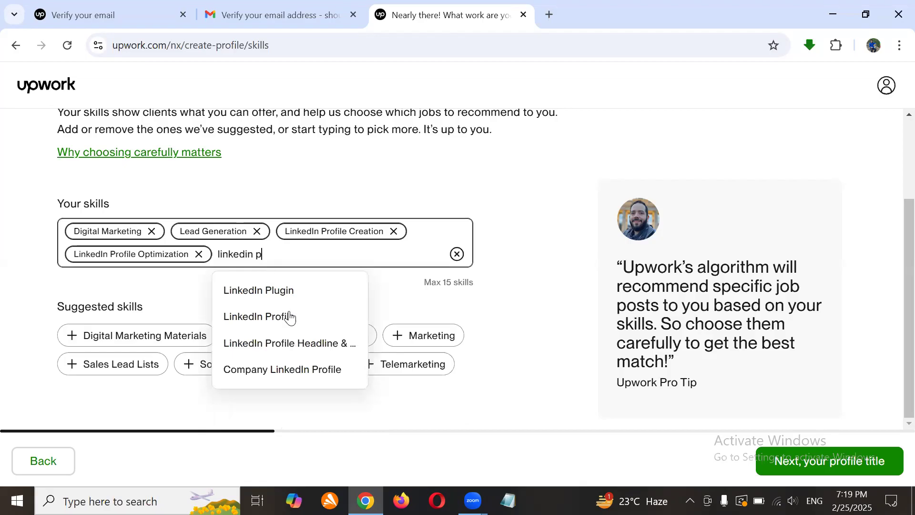
{"action": "left_click", "coordinate": [304, 342]}
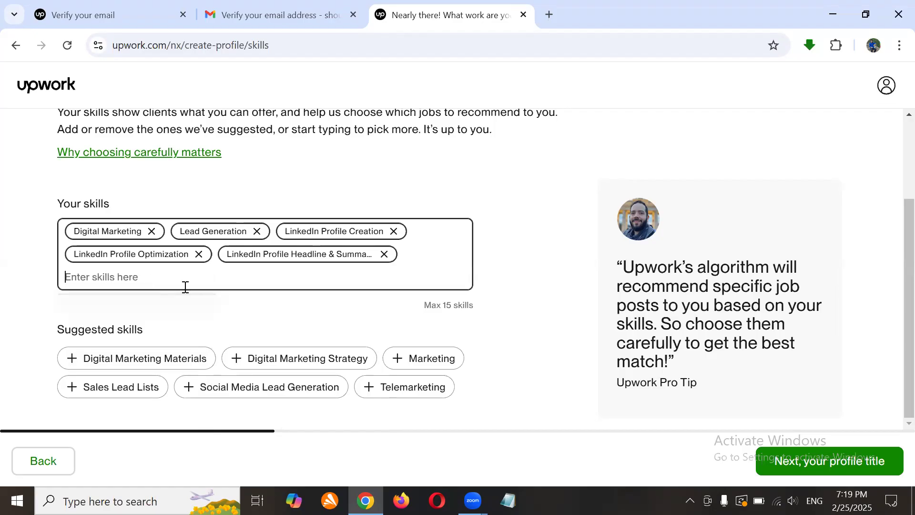
Step: Add Company LinkedIn Profile and LinkedIn Lead Generation, then begin searching 'Facebook p'
{"action": "type", "text": "linkedin"}
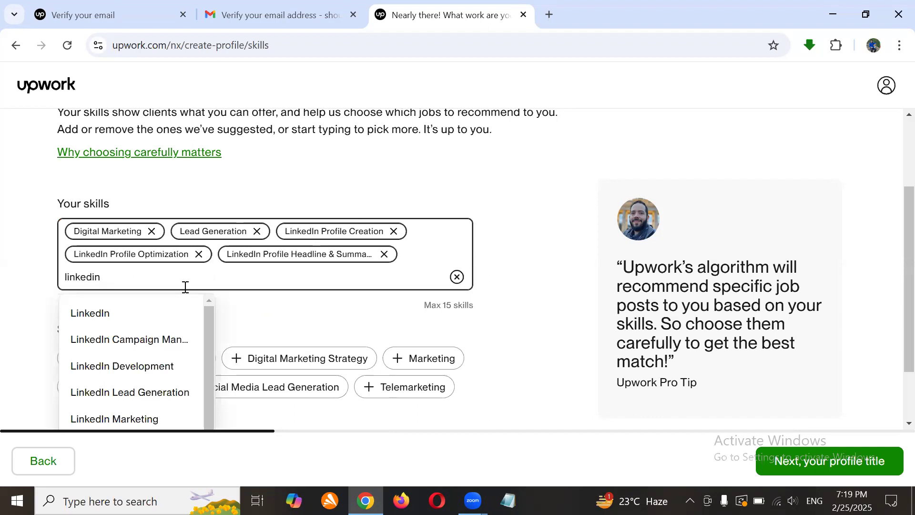
{"action": "type", "text": " p"}
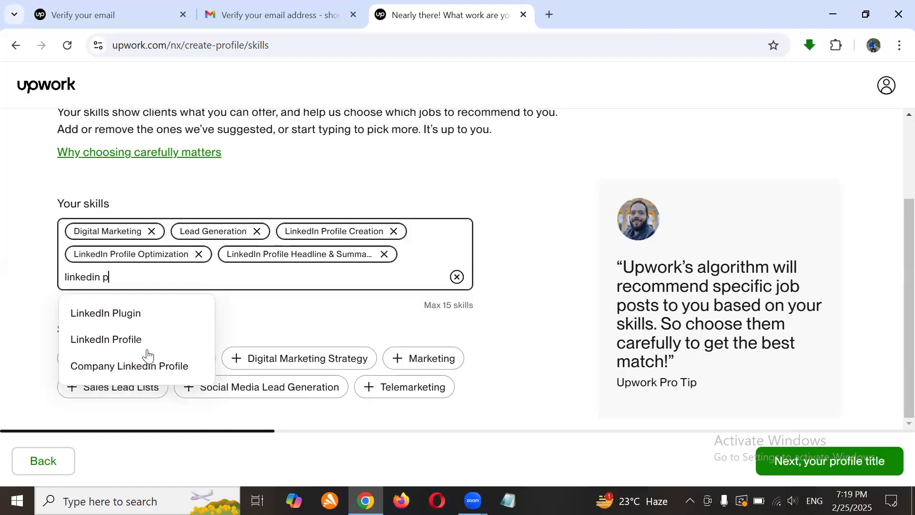
{"action": "left_click", "coordinate": [142, 365]}
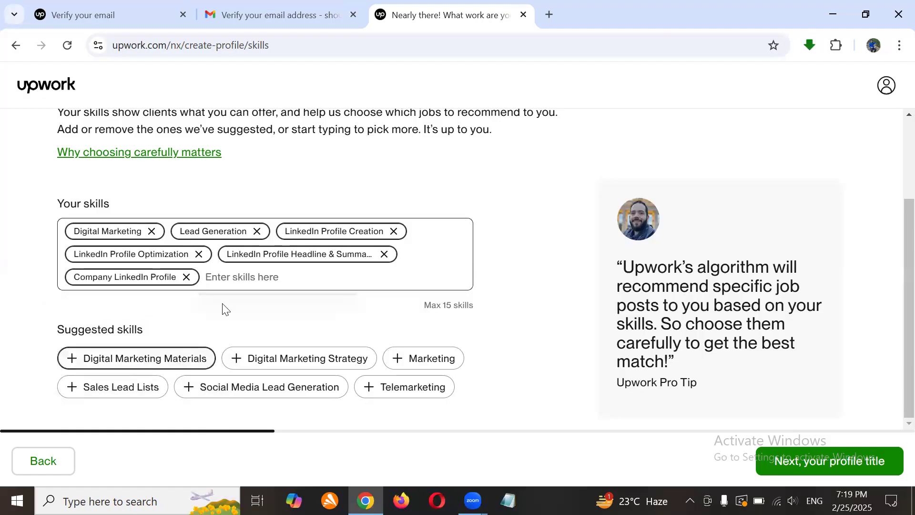
{"action": "left_click", "coordinate": [257, 276]}
{"action": "type", "text": "linkedin"}
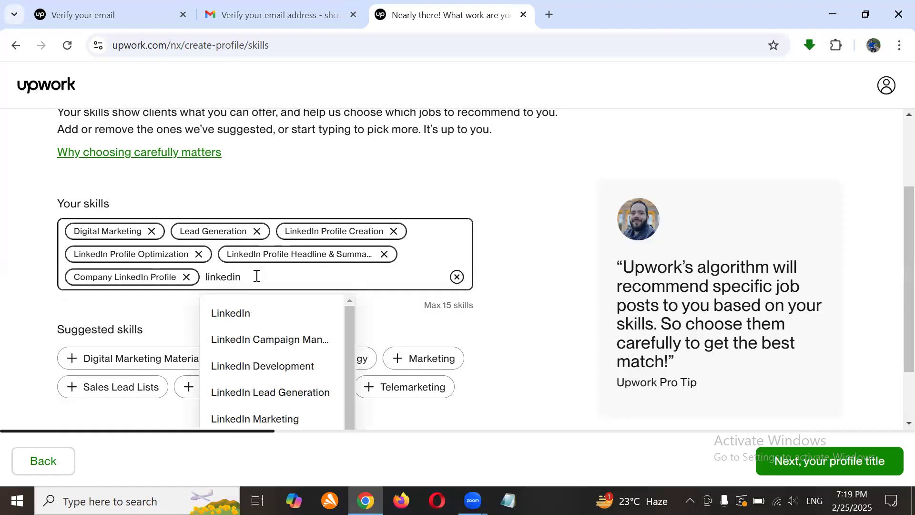
{"action": "left_click", "coordinate": [276, 393]}
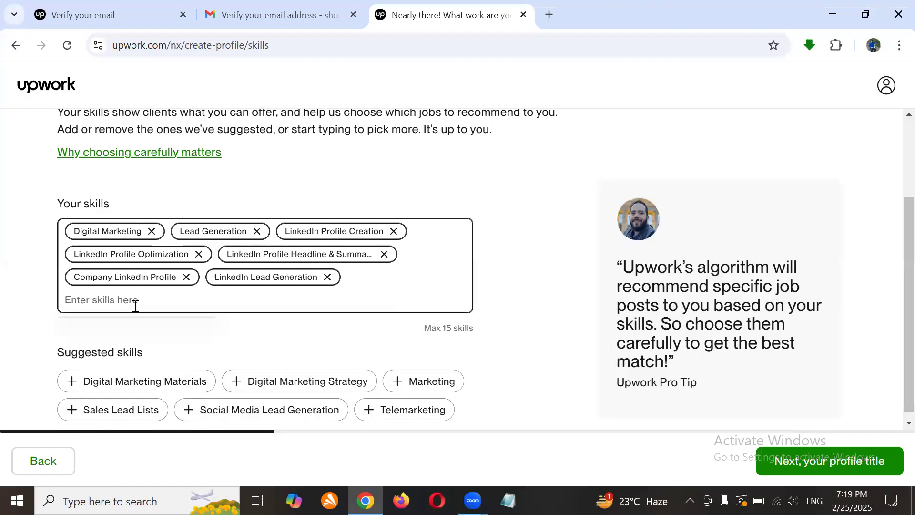
{"action": "type", "text": "Face"}
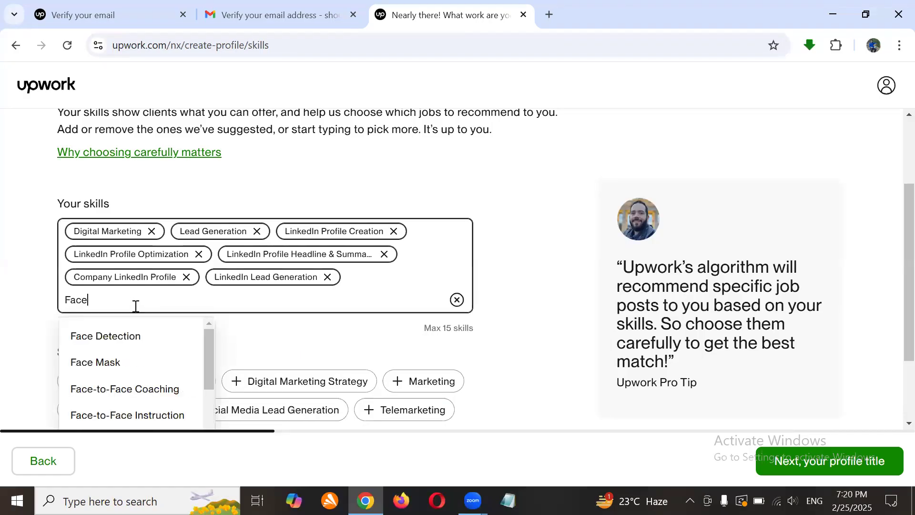
{"action": "type", "text": "book"}
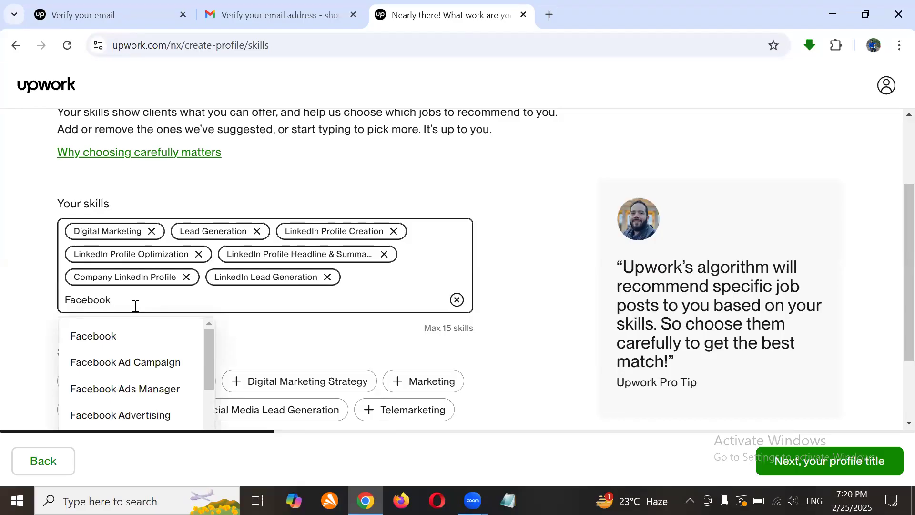
{"action": "type", "text": " p"}
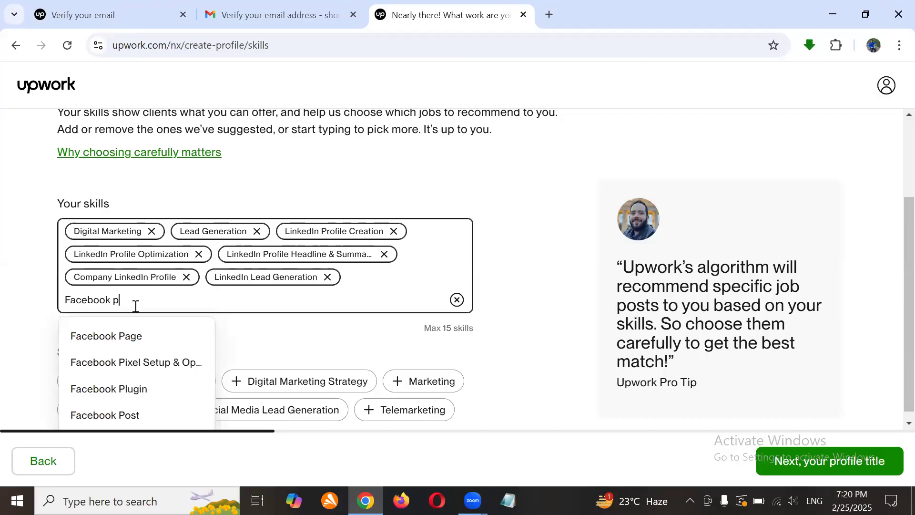
Step: Add Facebook Page, Facebook Ad Campaign and Facebook Marketing from the 'facebook' skill suggestions
{"action": "left_click", "coordinate": [112, 335]}
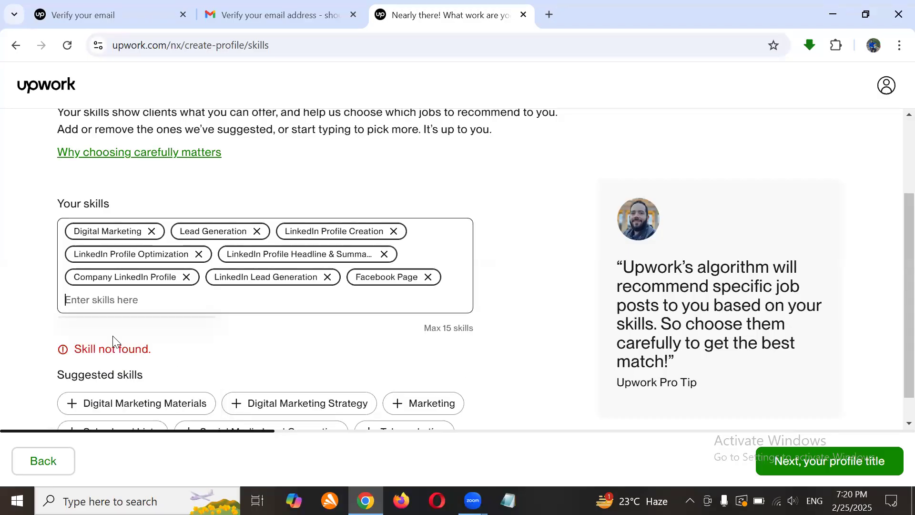
{"action": "type", "text": "facebook"}
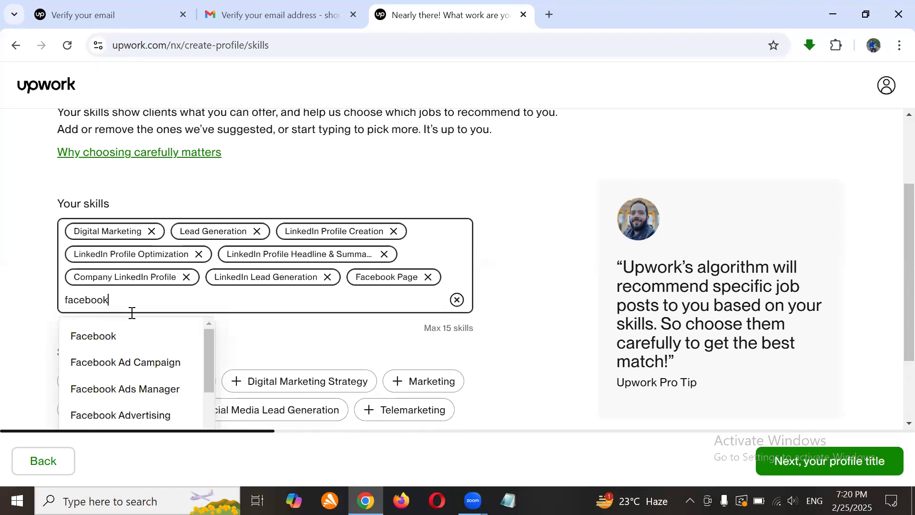
{"action": "left_click", "coordinate": [146, 364]}
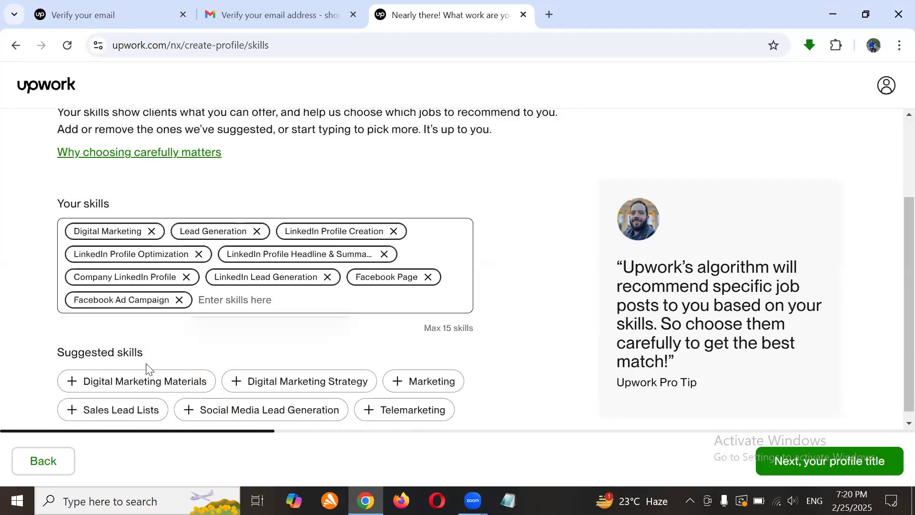
{"action": "type", "text": "faceb"}
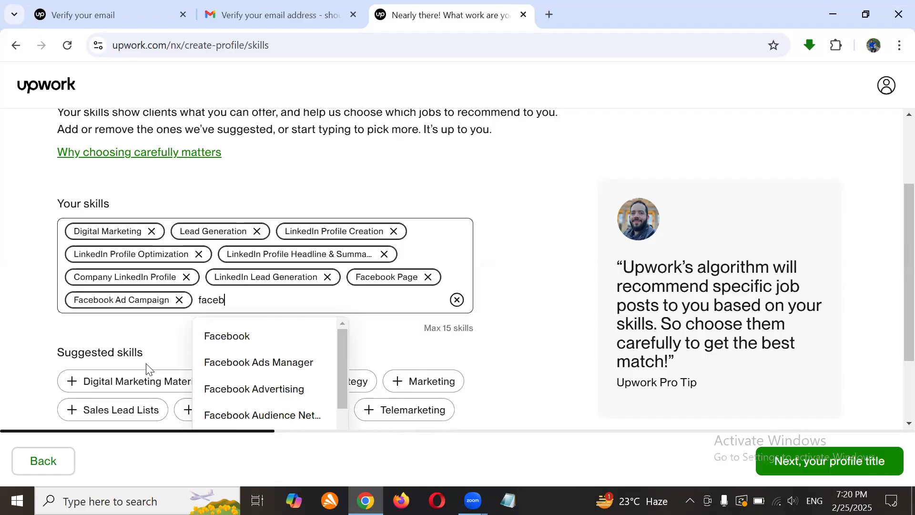
{"action": "type", "text": "ook"}
{"action": "left_click_drag", "start_coordinate": [340, 355], "coordinate": [336, 418]}
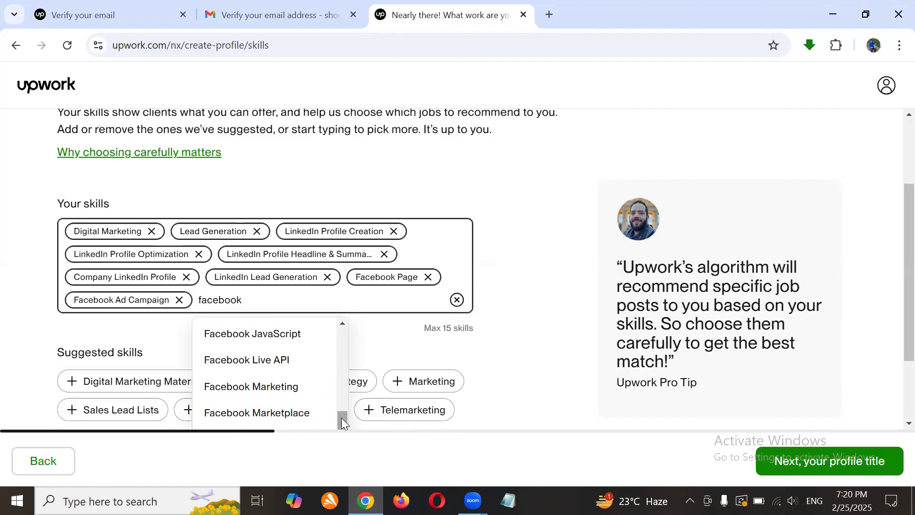
{"action": "left_click", "coordinate": [260, 388]}
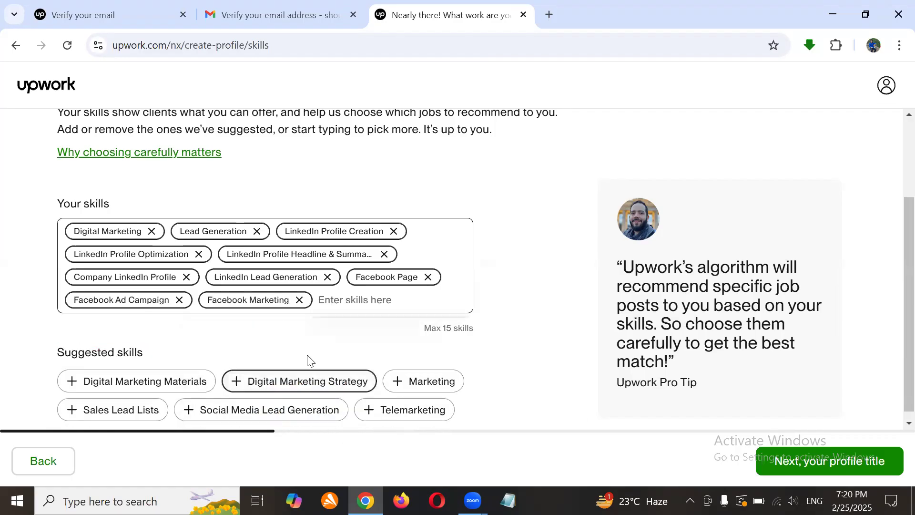
{"action": "left_click", "coordinate": [379, 304]}
Step: Search for and add Pinterest, YouTube, Twitter/X and Quora, bringing the skills to 14
{"action": "type", "text": "pi"}
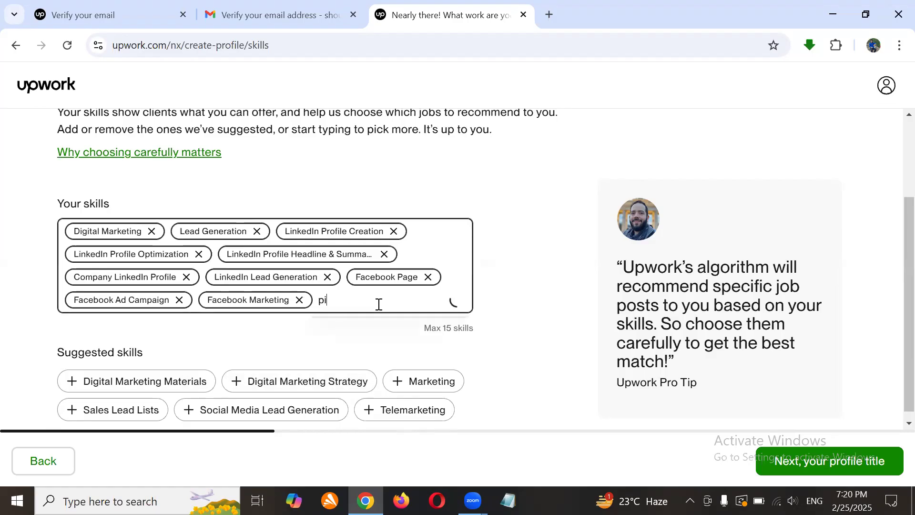
{"action": "type", "text": "nterest"}
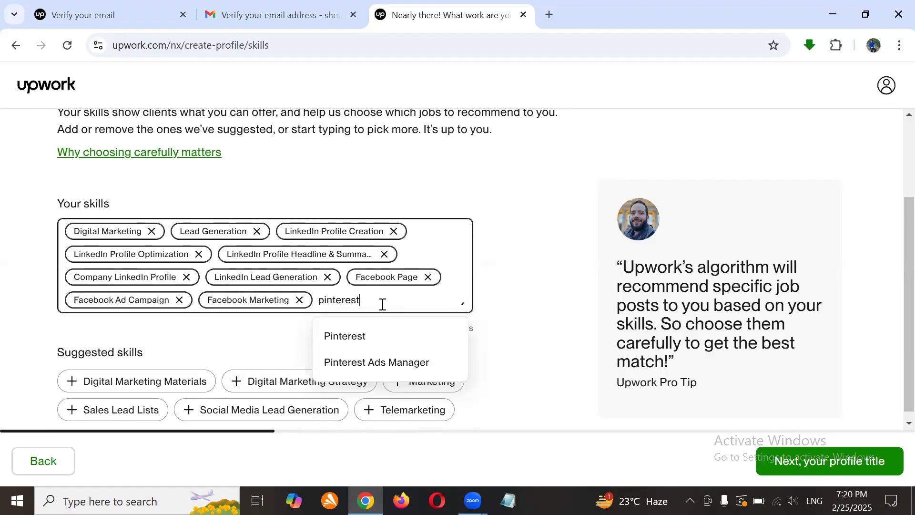
{"action": "left_click", "coordinate": [345, 337]}
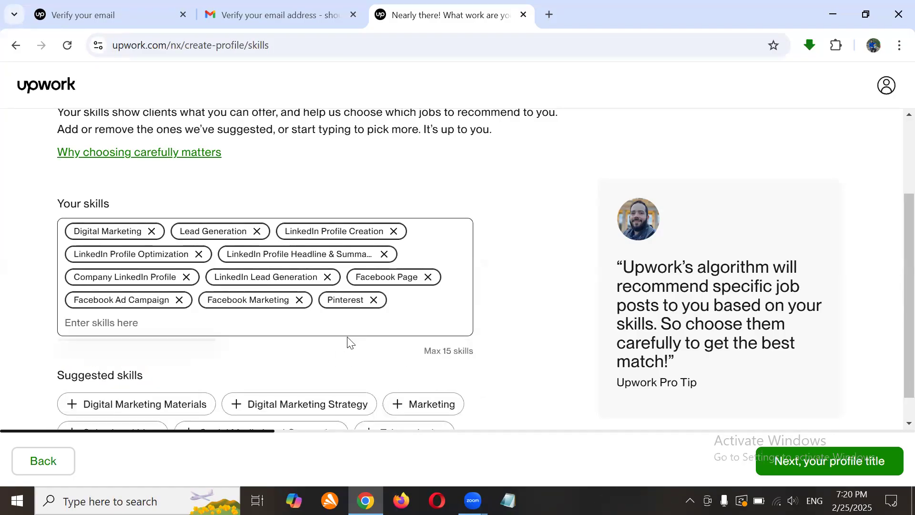
{"action": "type", "text": "yo"}
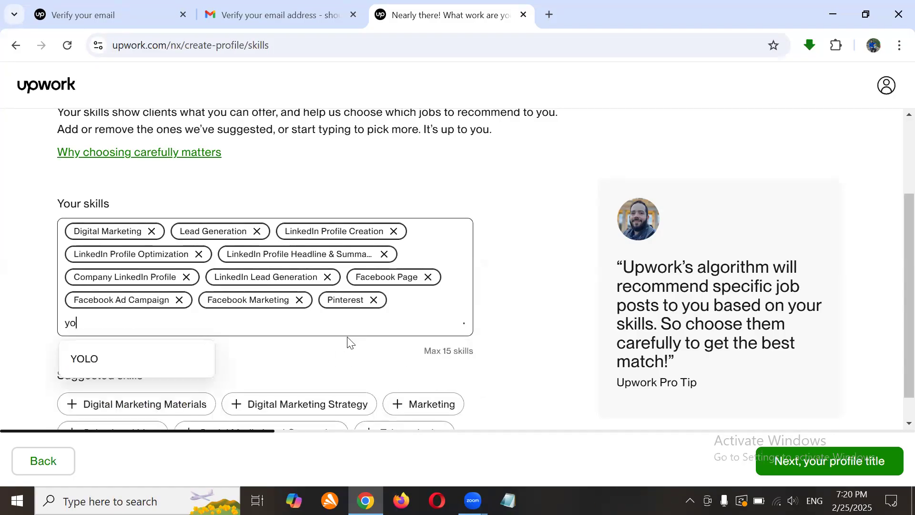
{"action": "type", "text": "utube"}
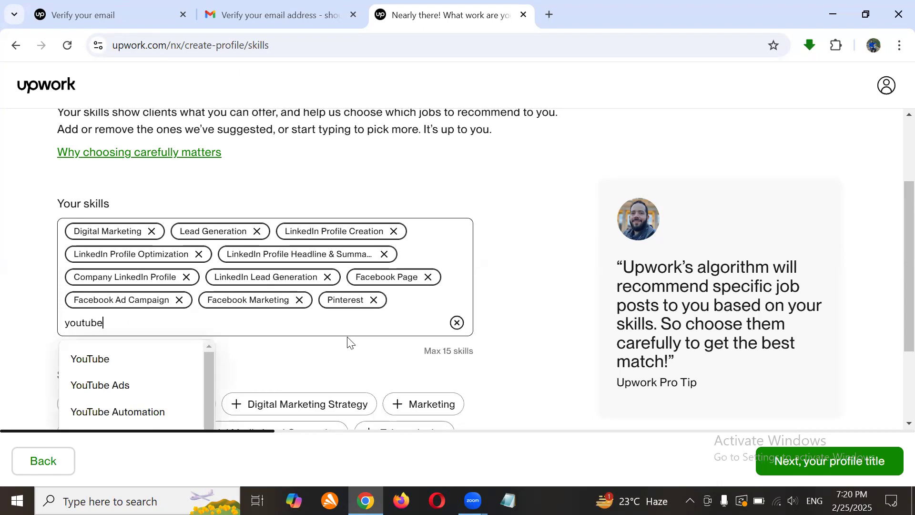
{"action": "left_click", "coordinate": [85, 362]}
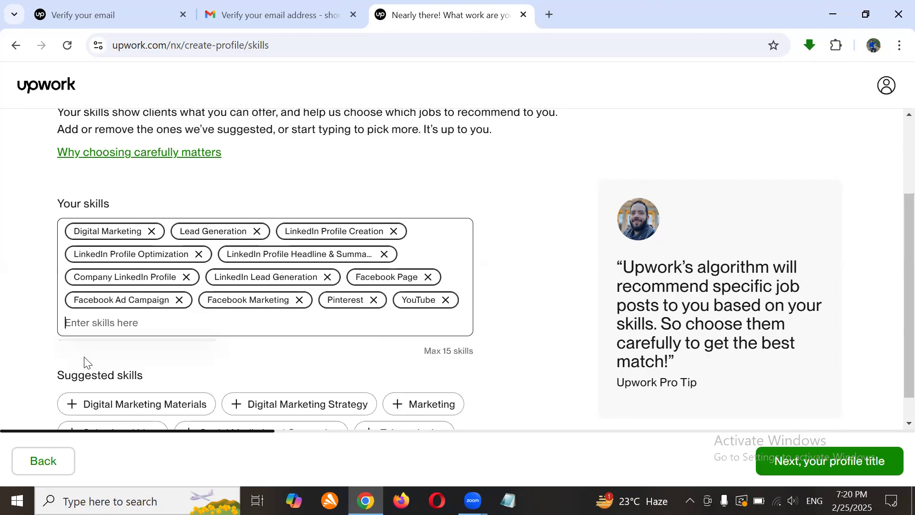
{"action": "type", "text": "Twitter"}
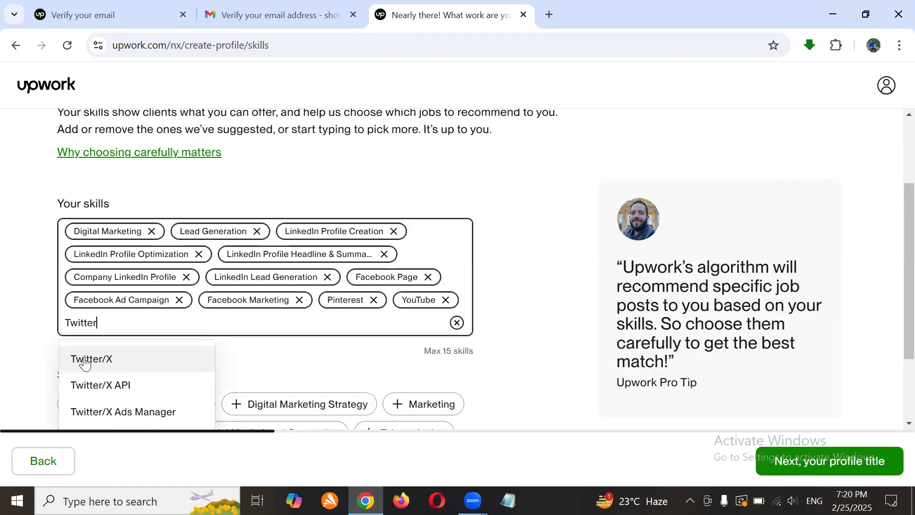
{"action": "left_click", "coordinate": [85, 362]}
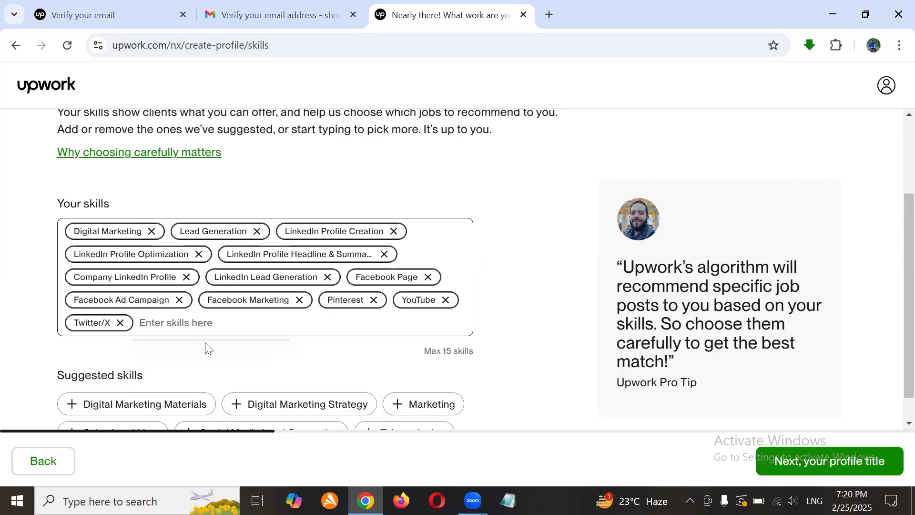
{"action": "type", "text": "Quo"}
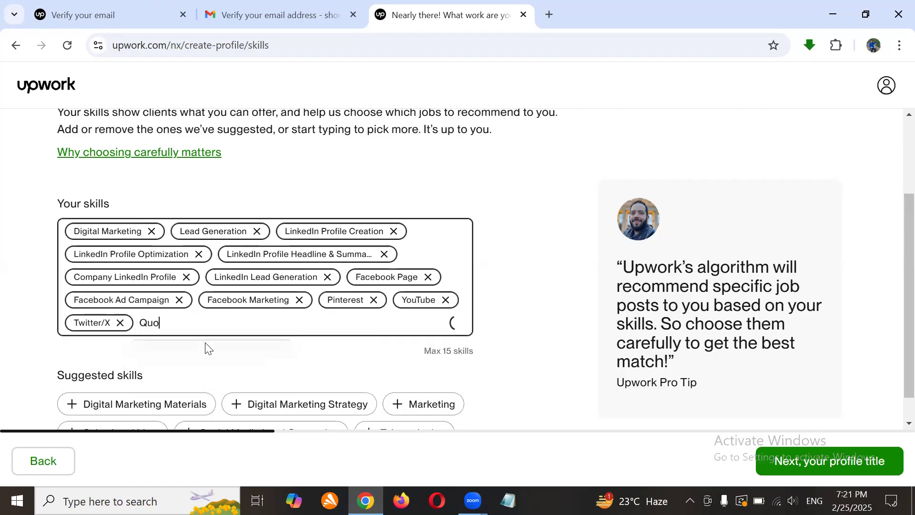
{"action": "type", "text": "ra"}
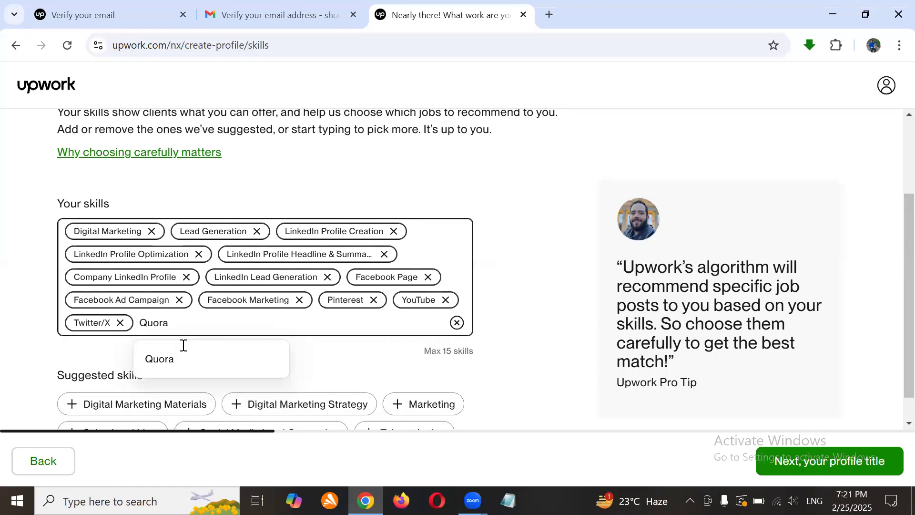
{"action": "left_click", "coordinate": [161, 364]}
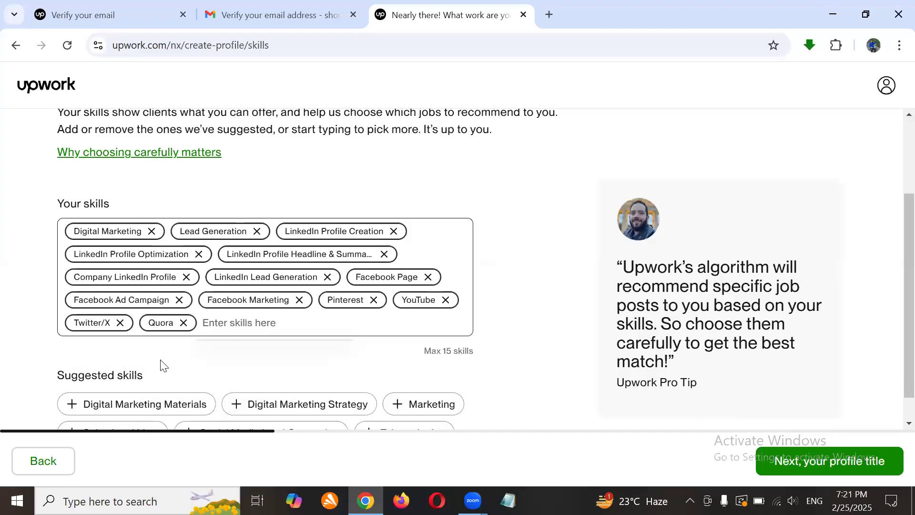
Step: Search 'Google' and add Google Ads as the 15th and final skill
{"action": "type", "text": "Google a"}
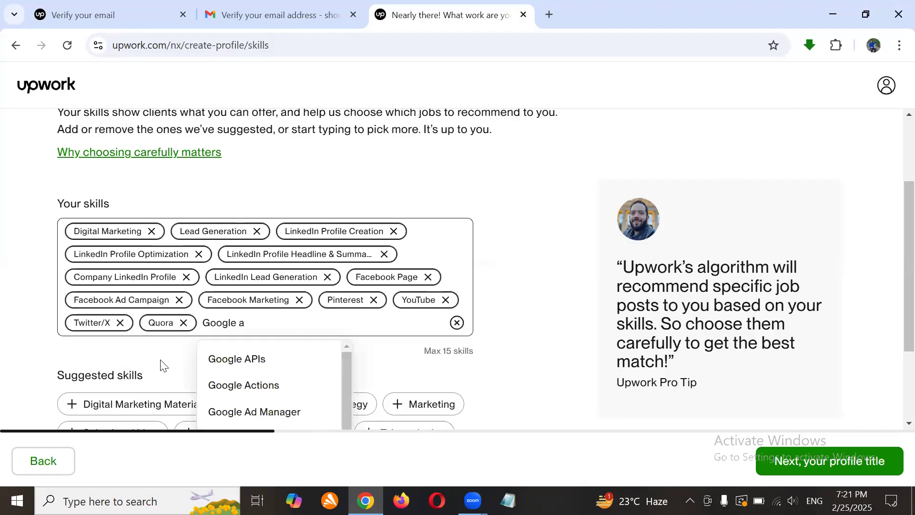
{"action": "type", "text": "d"}
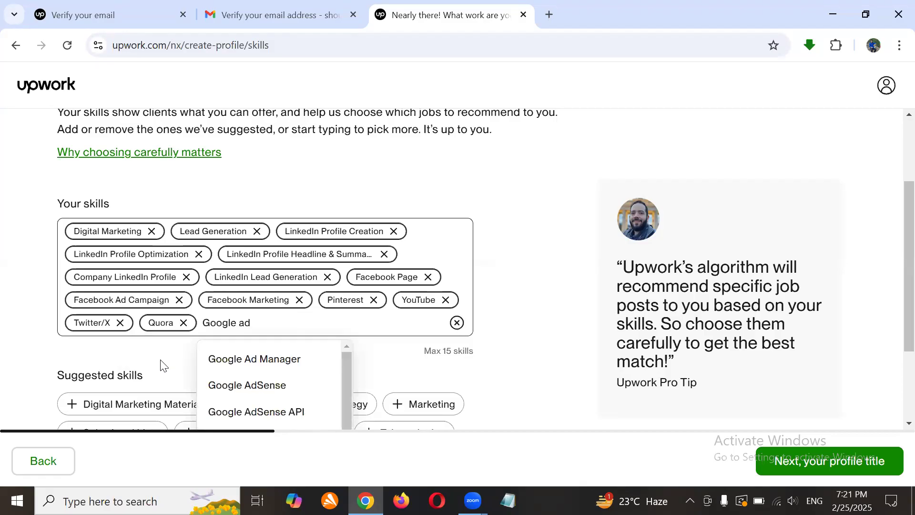
{"action": "type", "text": "s"}
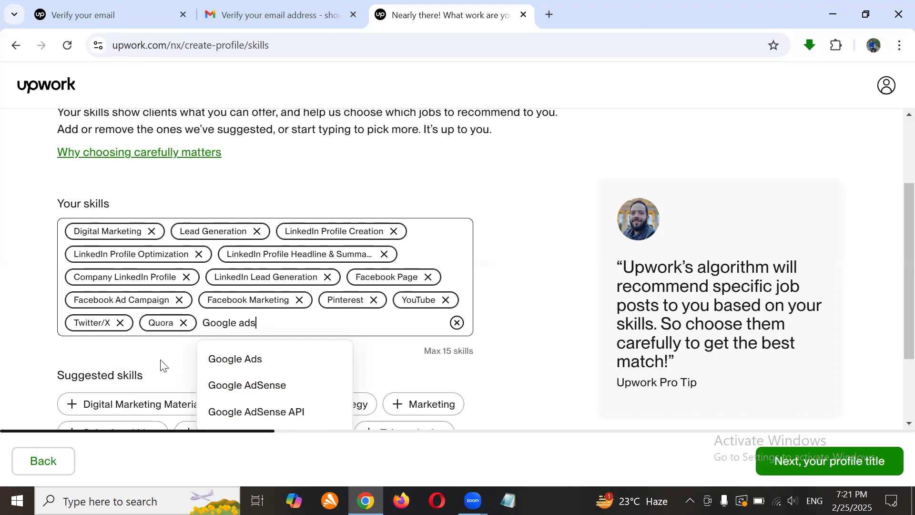
{"action": "left_click", "coordinate": [244, 367]}
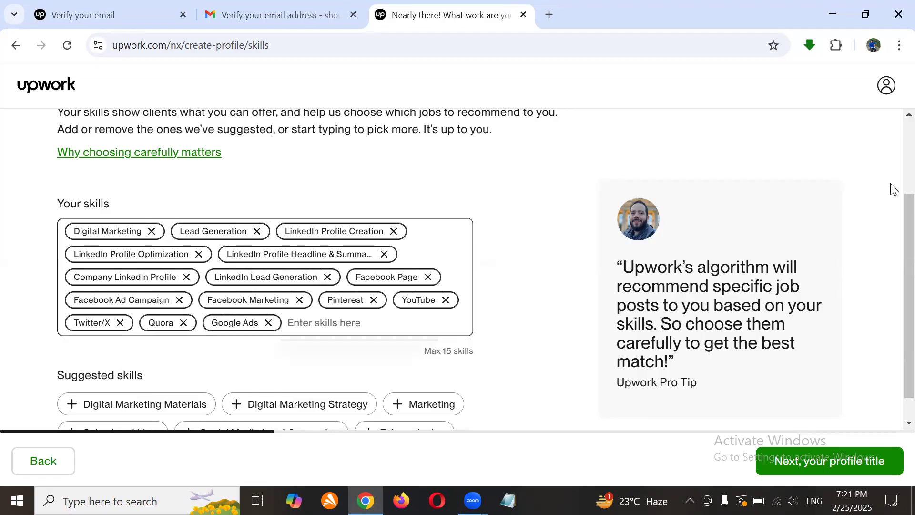
{"action": "scroll", "coordinate": [895, 315], "scroll_direction": "down", "scroll_amount": 1}
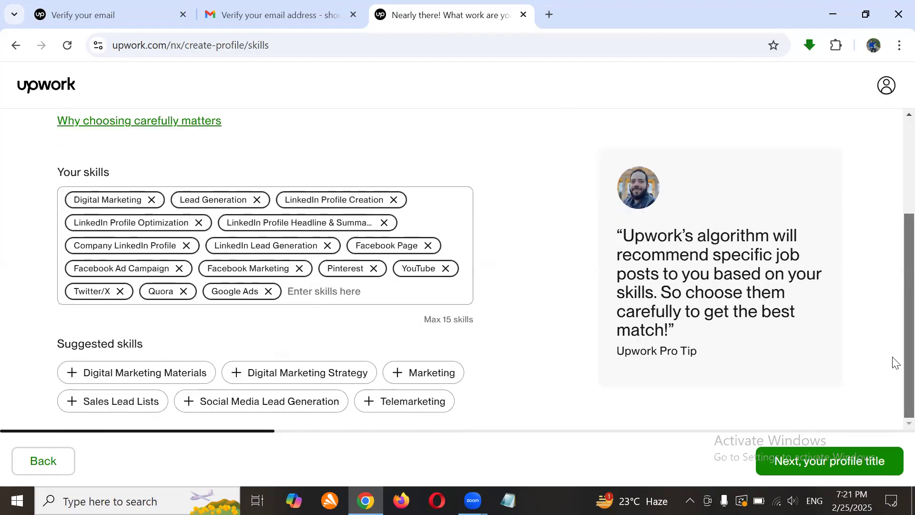
Step: Enter the professional title 'Digital Marketing Manager | Social Media Manager | Data Entry Expert'
{"action": "left_click", "coordinate": [813, 469]}
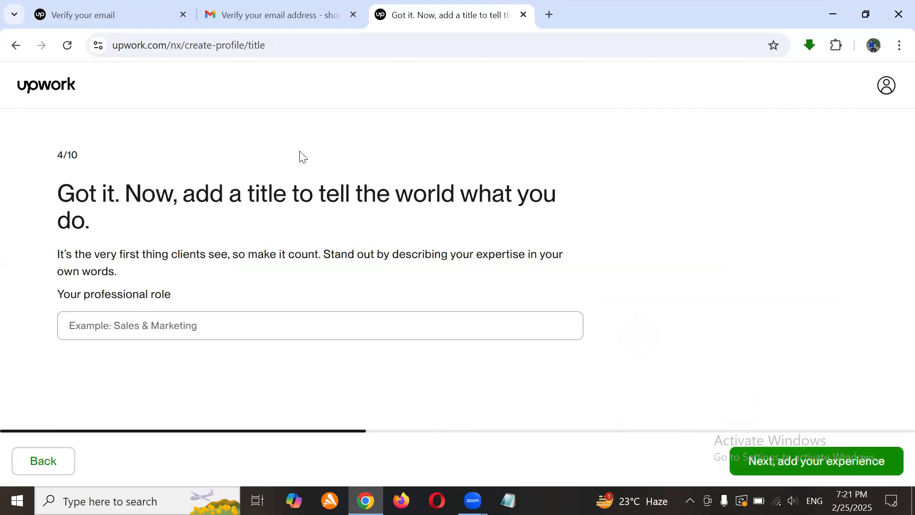
{"action": "left_click", "coordinate": [292, 327]}
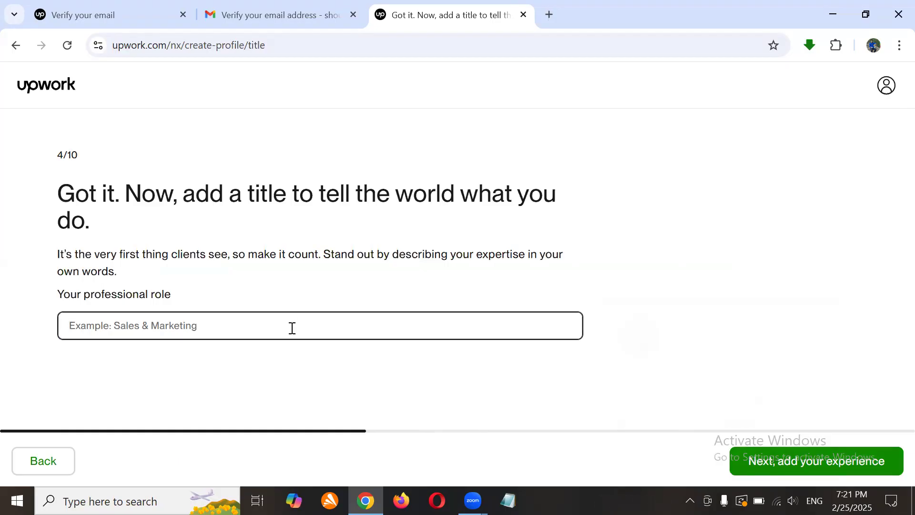
{"action": "type", "text": "Dig"}
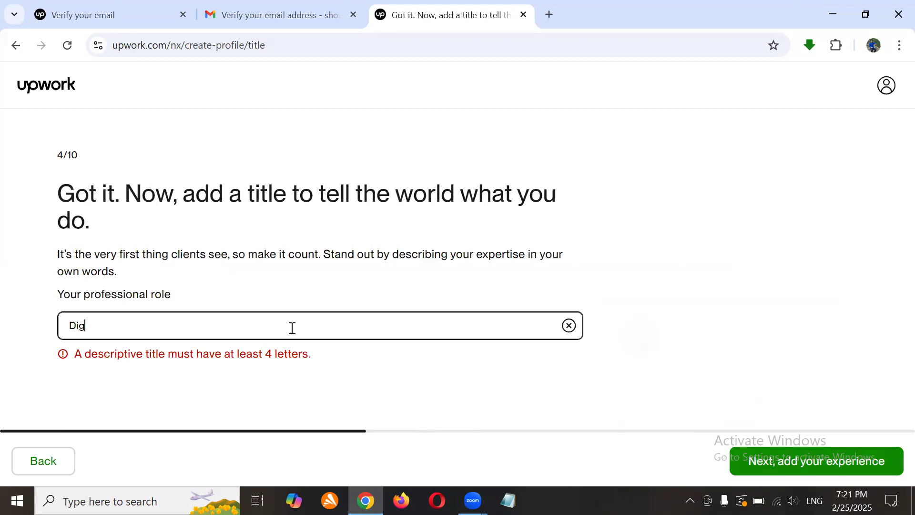
{"action": "type", "text": "ital "}
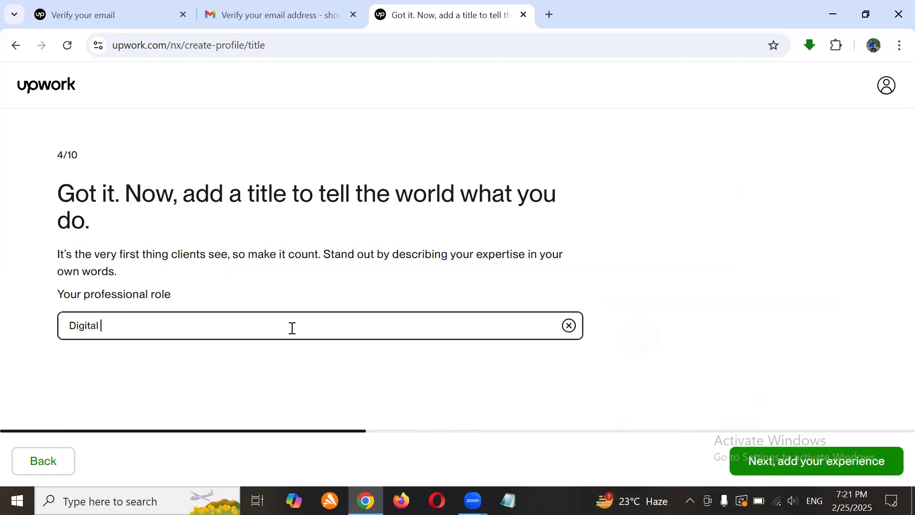
{"action": "type", "text": "Marketing Manager"}
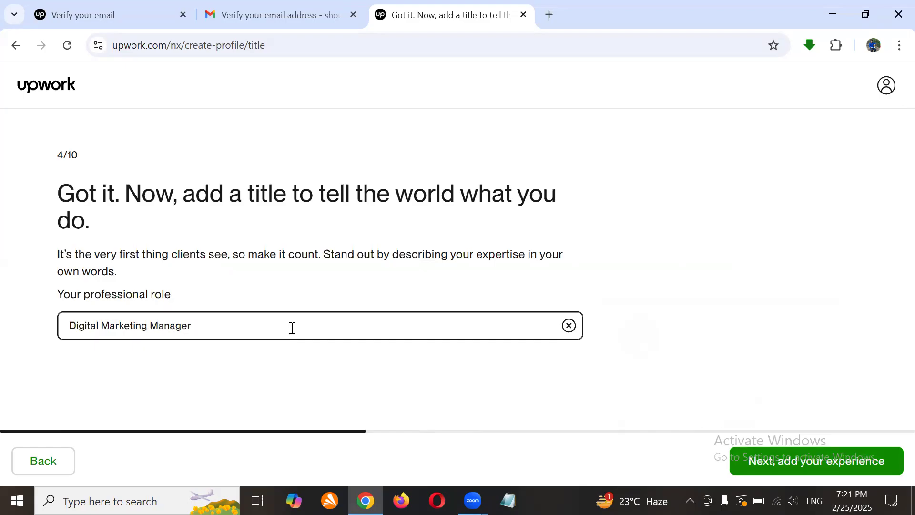
{"action": "type", "text": " ?"}
{"action": "key", "text": "BackSpace"}
{"action": "type", "text": "|"}
{"action": "type", "text": " S"}
{"action": "type", "text": "ocial "}
{"action": "type", "text": "Medi"}
{"action": "type", "text": "a"}
{"action": "type", "text": " Manage"}
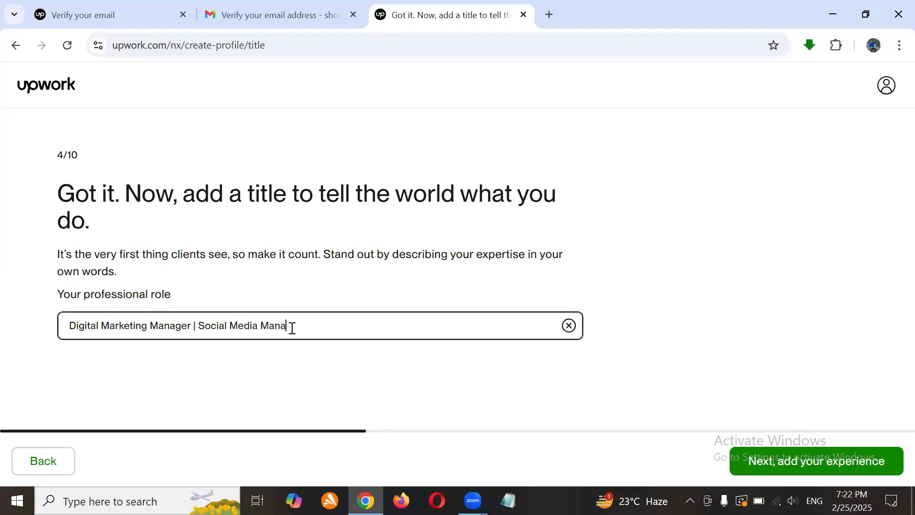
{"action": "type", "text": "r | Data Entry Expert"}
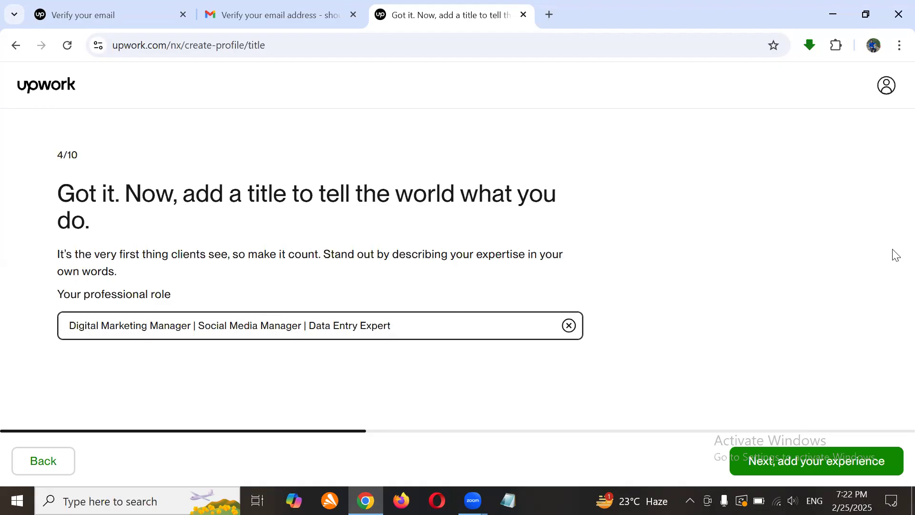
{"action": "left_click_drag", "start_coordinate": [896, 255], "coordinate": [894, 294]}
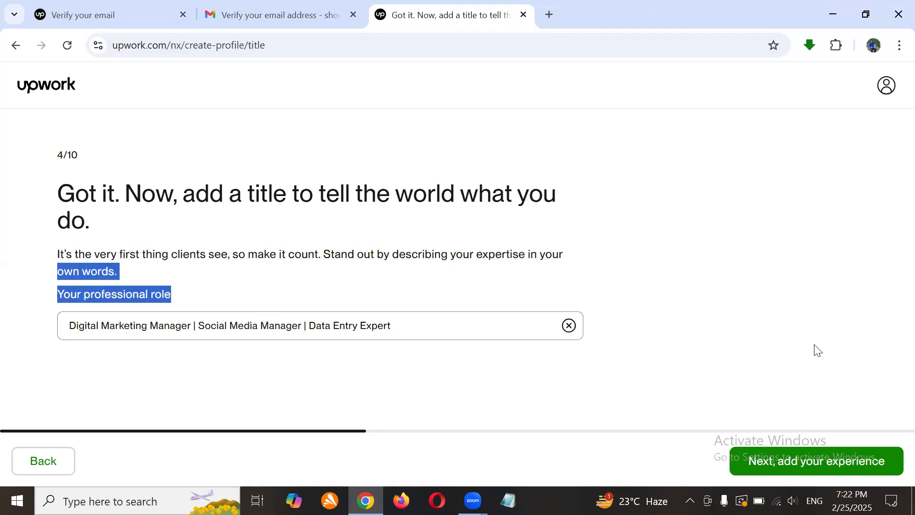
{"action": "left_click", "coordinate": [783, 369]}
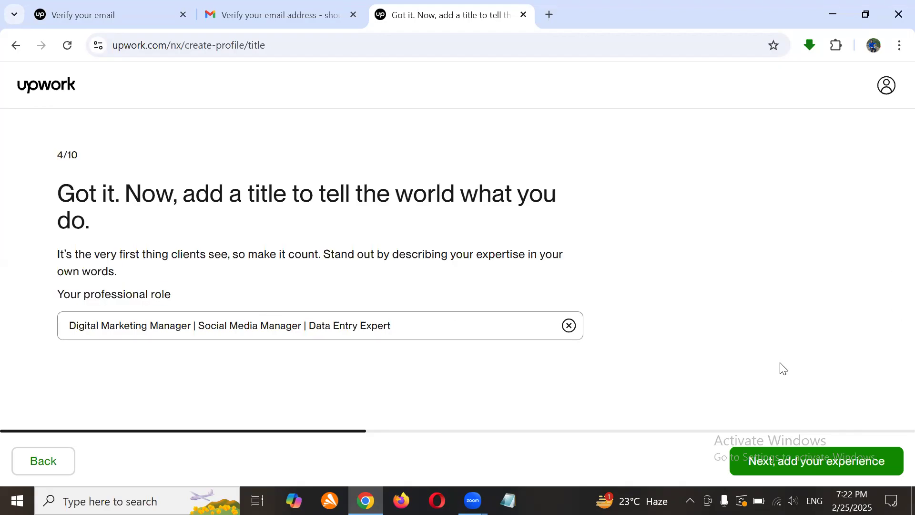
Step: Save the title, advance to the work experience step (5 of 10), and scroll down it
{"action": "left_click", "coordinate": [767, 463]}
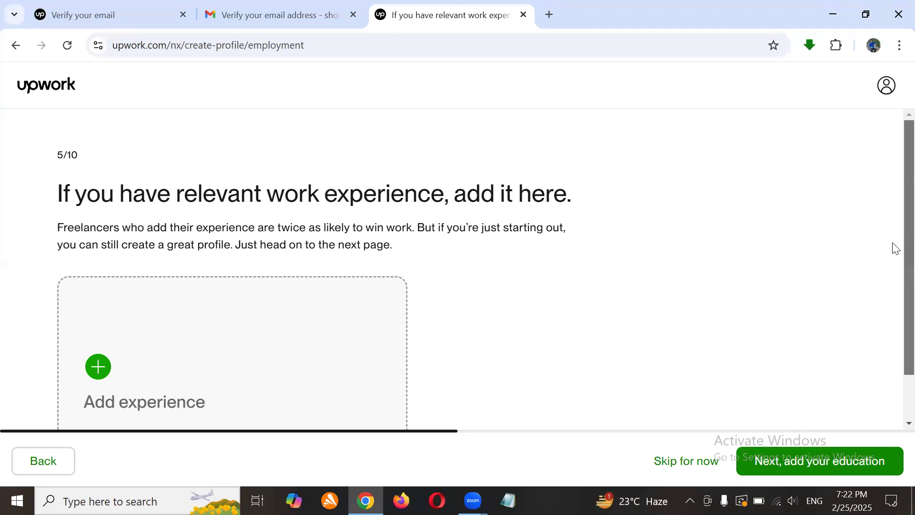
{"action": "scroll", "coordinate": [892, 247], "scroll_direction": "down", "scroll_amount": 1}
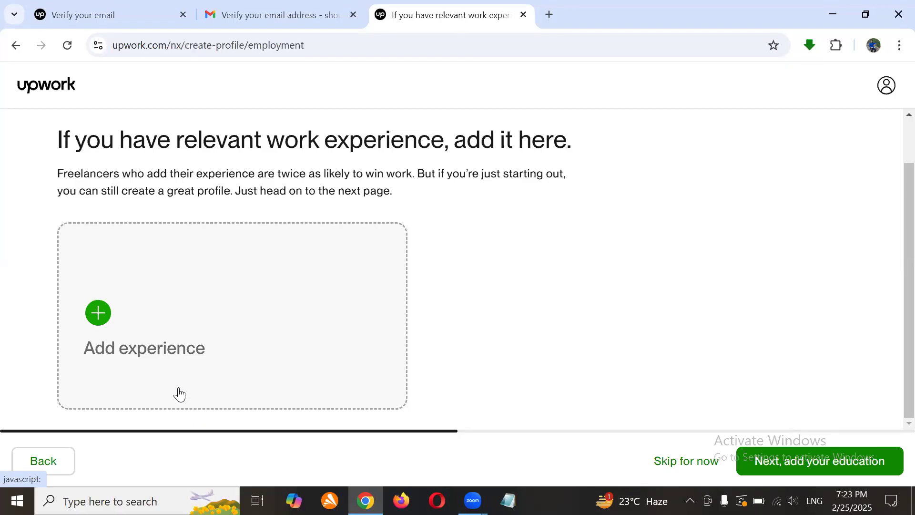
Step: Start a new work experience entry with the title Account Manager
{"action": "left_click", "coordinate": [98, 313]}
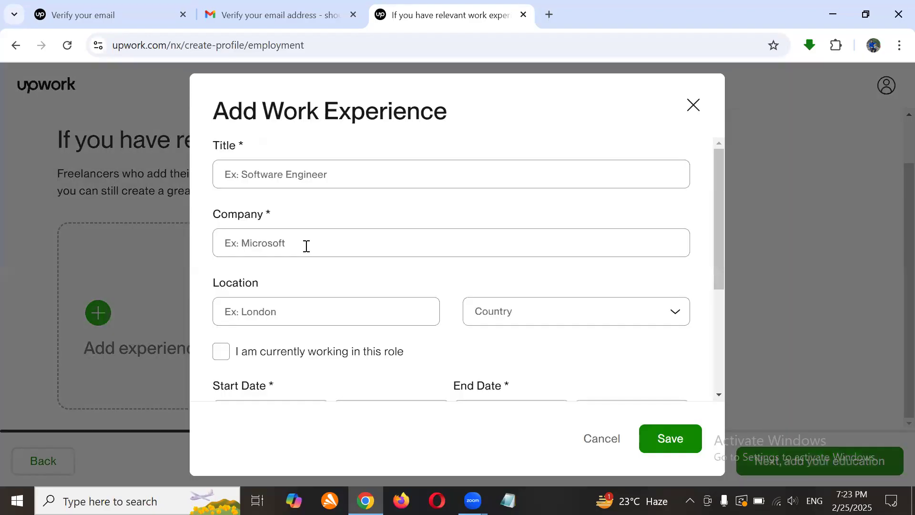
{"action": "left_click", "coordinate": [363, 172]}
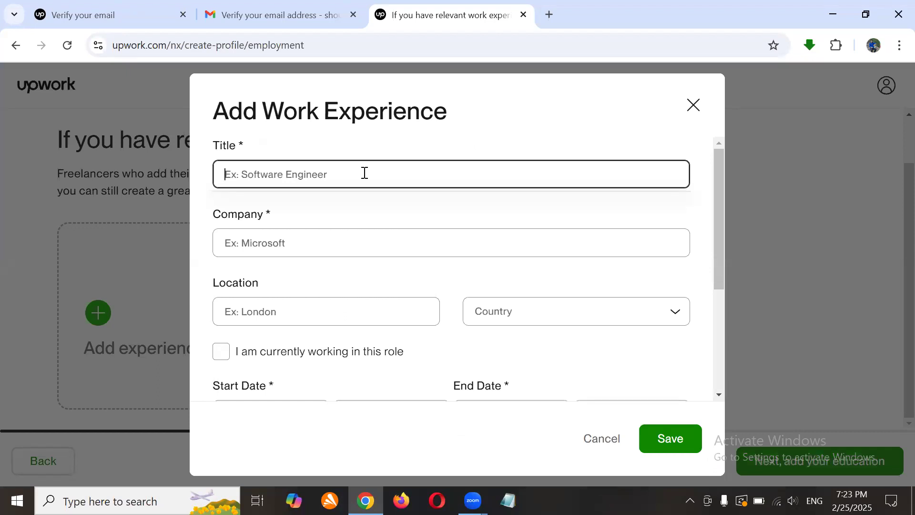
{"action": "type", "text": "Acc"}
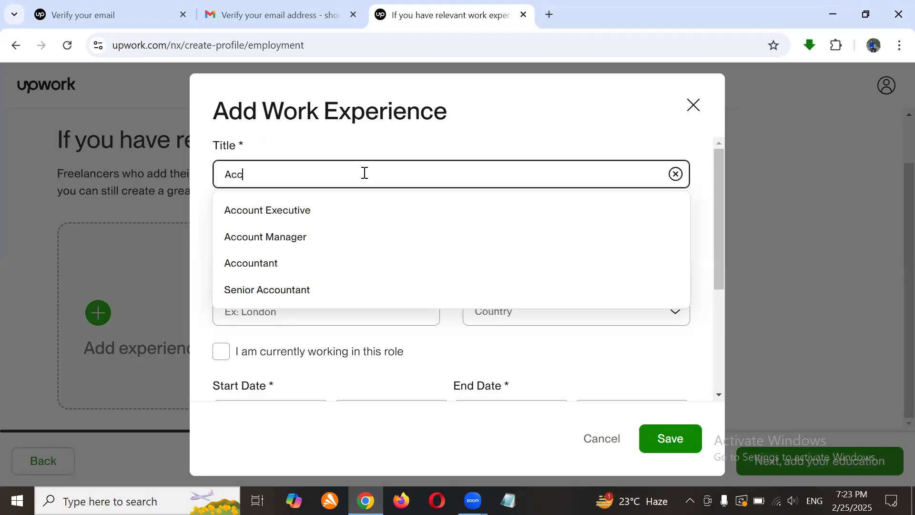
{"action": "type", "text": "ou"}
{"action": "left_click", "coordinate": [285, 238]}
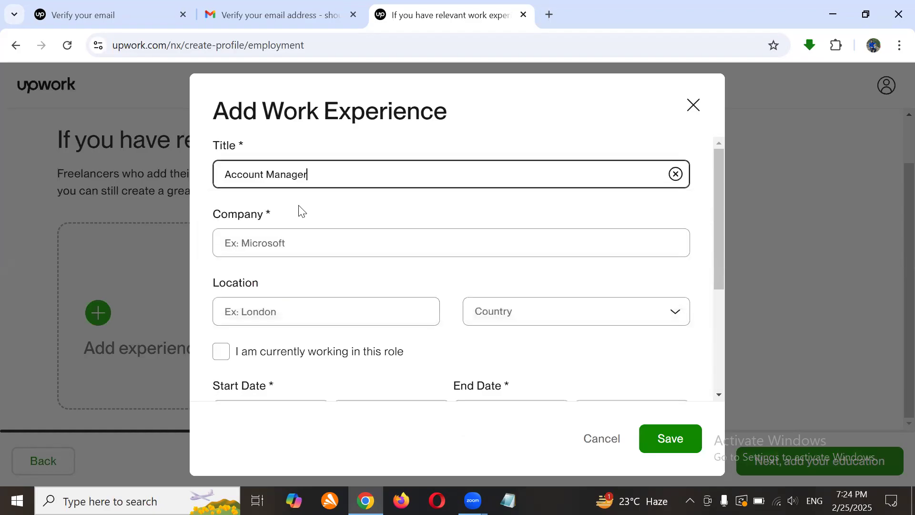
Step: Enter the company name 'Swadesh Islami life Insurance Company LTD.'
{"action": "left_click", "coordinate": [304, 244]}
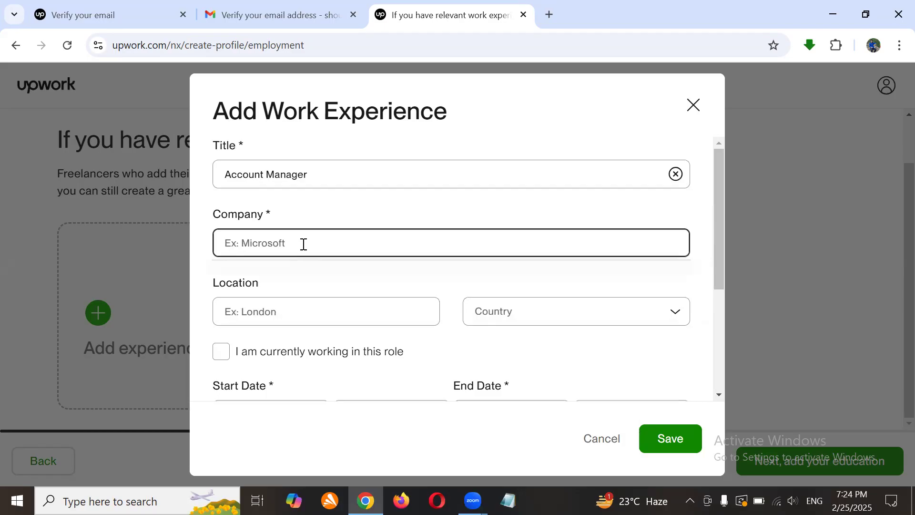
{"action": "type", "text": "Swe"}
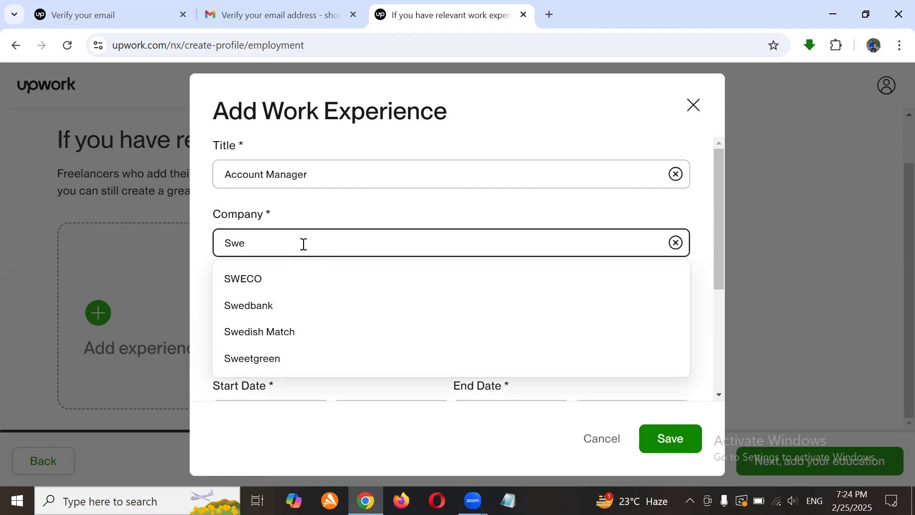
{"action": "type", "text": "sh"}
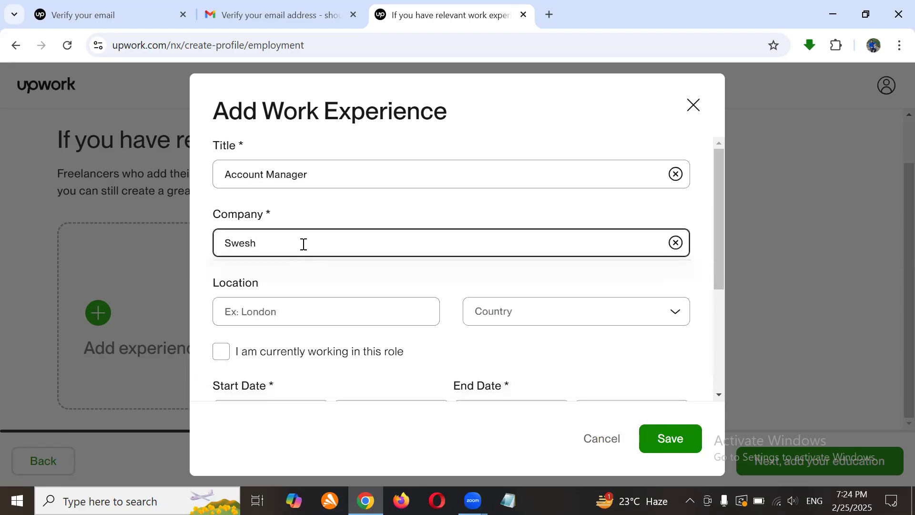
{"action": "key", "text": "BackSpace"}
{"action": "key", "text": "BackSpace"}
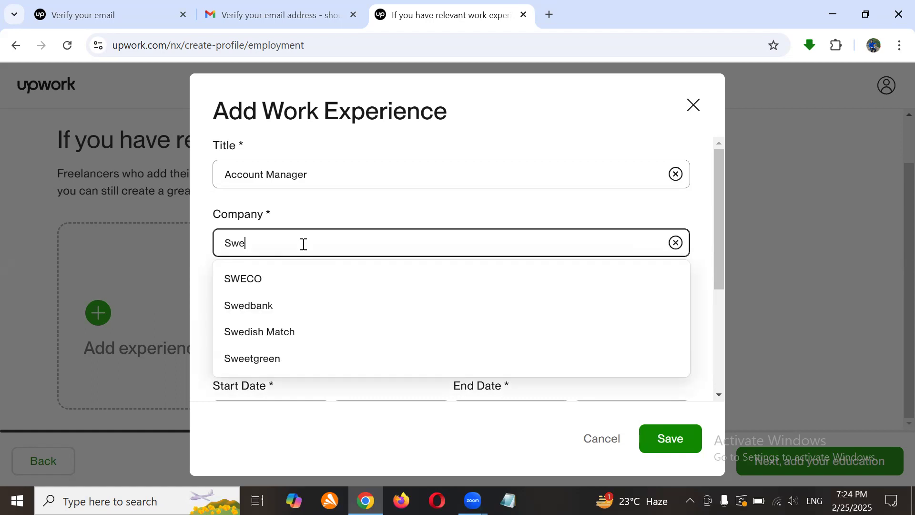
{"action": "key", "text": "BackSpace"}
{"action": "type", "text": "d"}
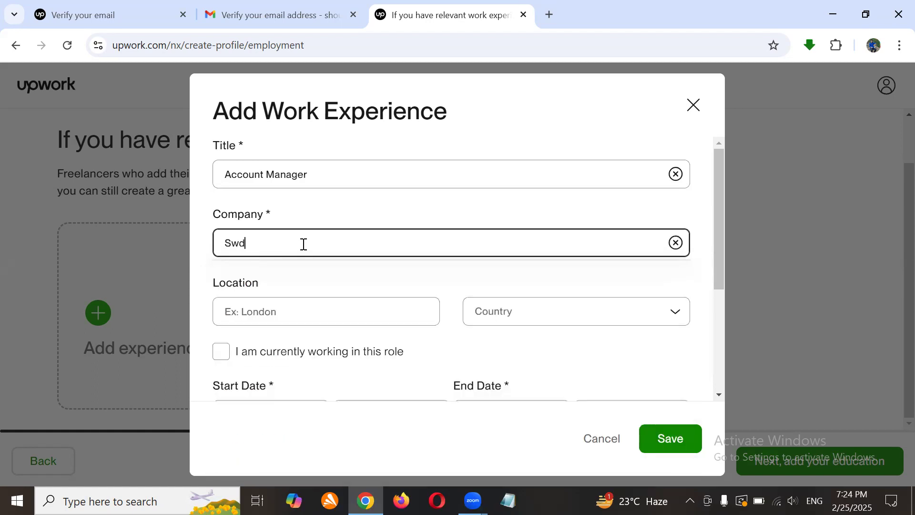
{"action": "type", "text": "e"}
{"action": "key", "text": "BackSpace"}
{"action": "key", "text": "BackSpace"}
{"action": "type", "text": "adesh Islami Ba"}
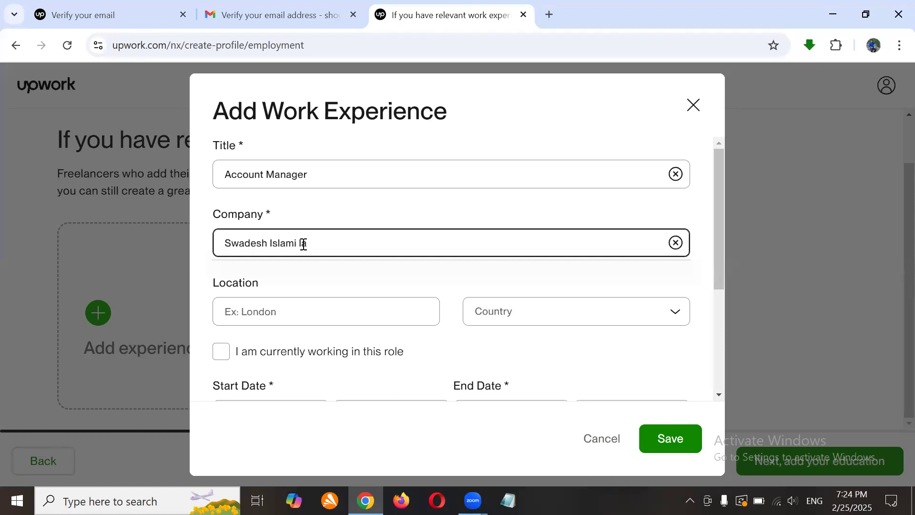
{"action": "key", "text": "BackSpace"}
{"action": "type", "text": "ami life"}
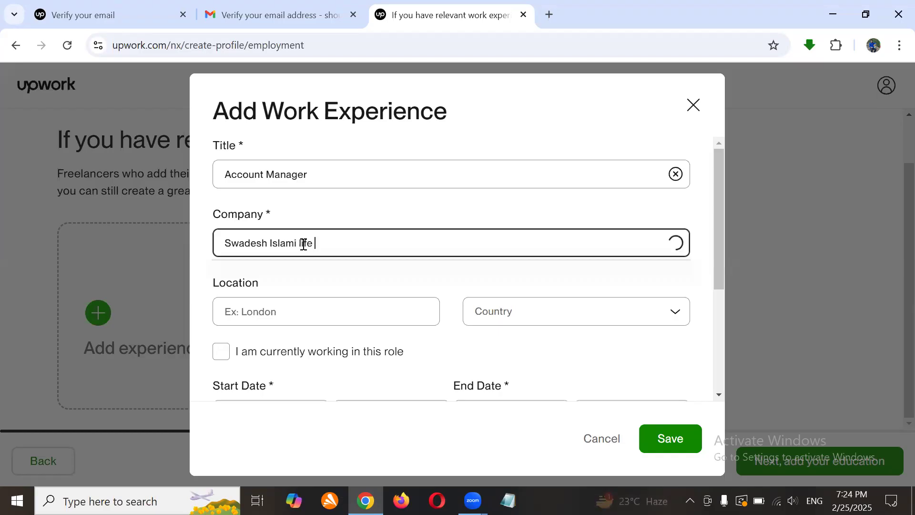
{"action": "type", "text": " Insu"}
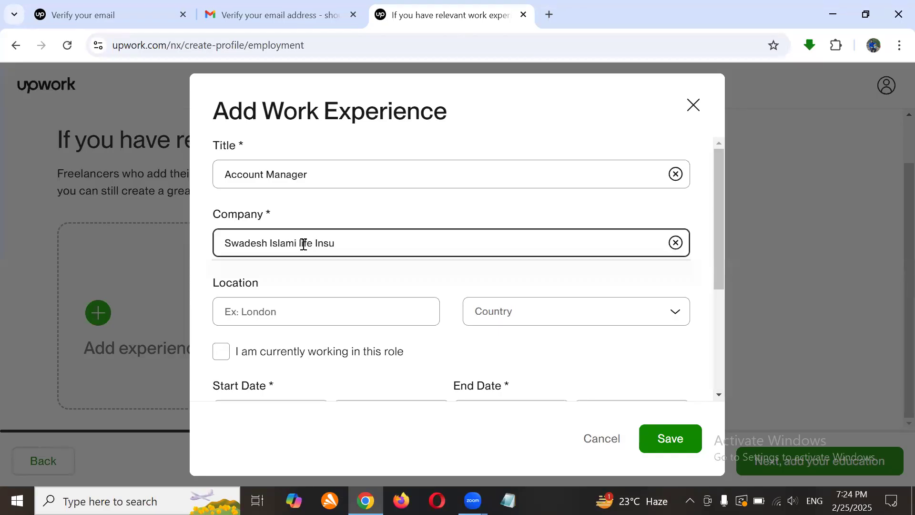
{"action": "type", "text": "rance Company"}
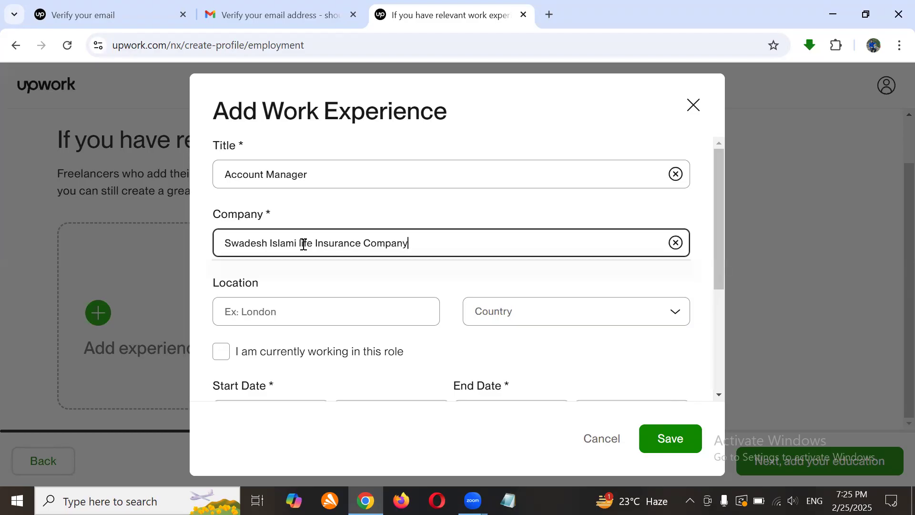
{"action": "type", "text": " LD"}
{"action": "key", "text": "BackSpace"}
{"action": "type", "text": "TD;"}
{"action": "key", "text": "BackSpace"}
{"action": "type", "text": "."}
Step: Enter Mymensingh as the work location city
{"action": "left_click", "coordinate": [287, 312]}
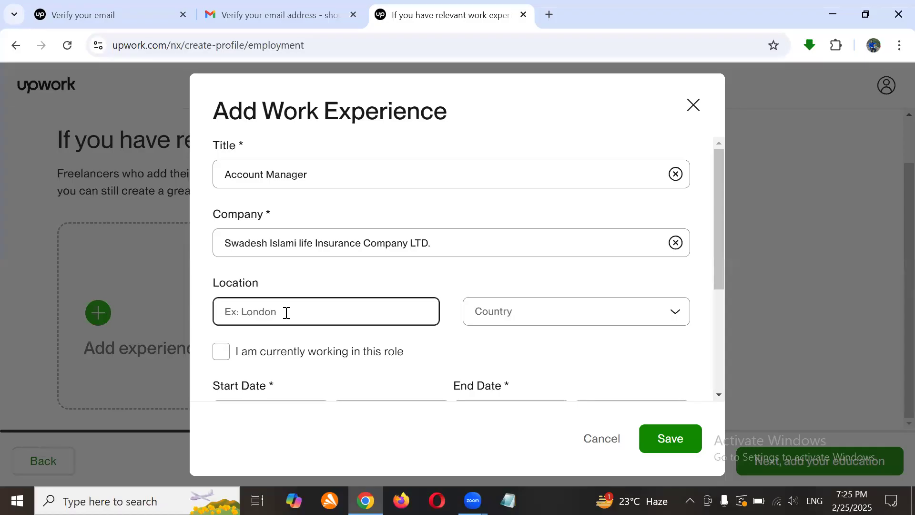
{"action": "type", "text": "Mymenshi"}
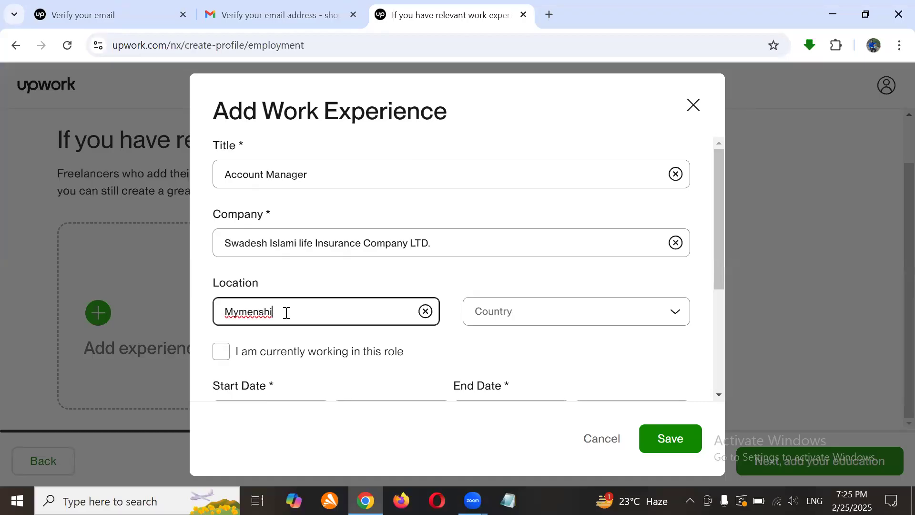
{"action": "key", "text": "BackSpace"}
{"action": "key", "text": "BackSpace"}
{"action": "type", "text": "ingh"}
Step: Choose Bangladesh as the country for the Account Manager job
{"action": "left_click", "coordinate": [646, 326]}
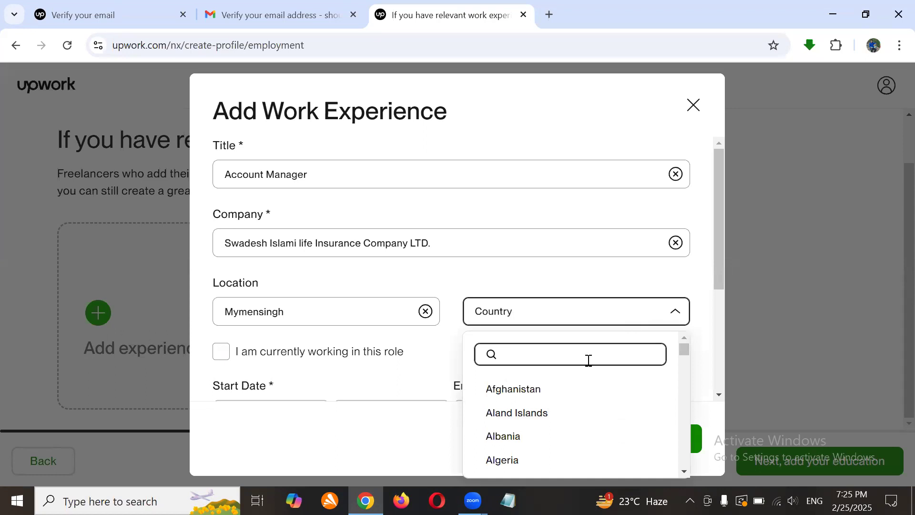
{"action": "type", "text": "b"}
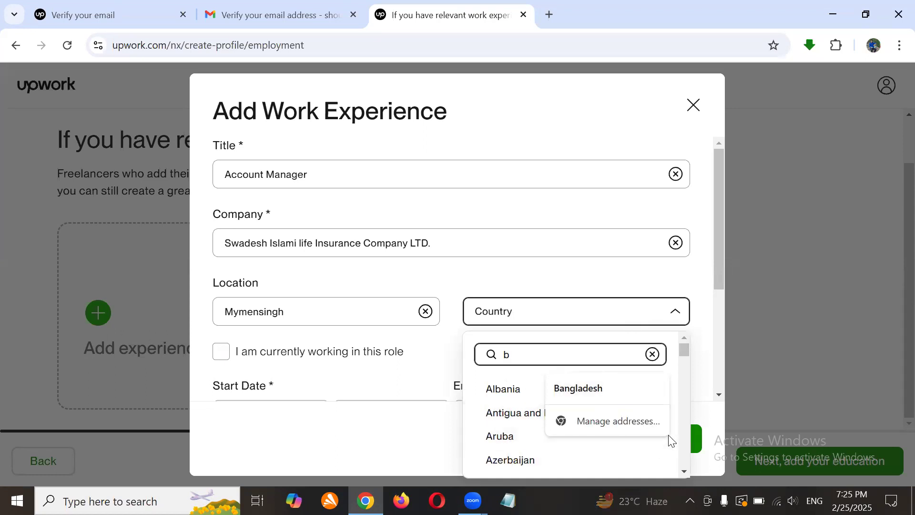
{"action": "left_click", "coordinate": [639, 386]}
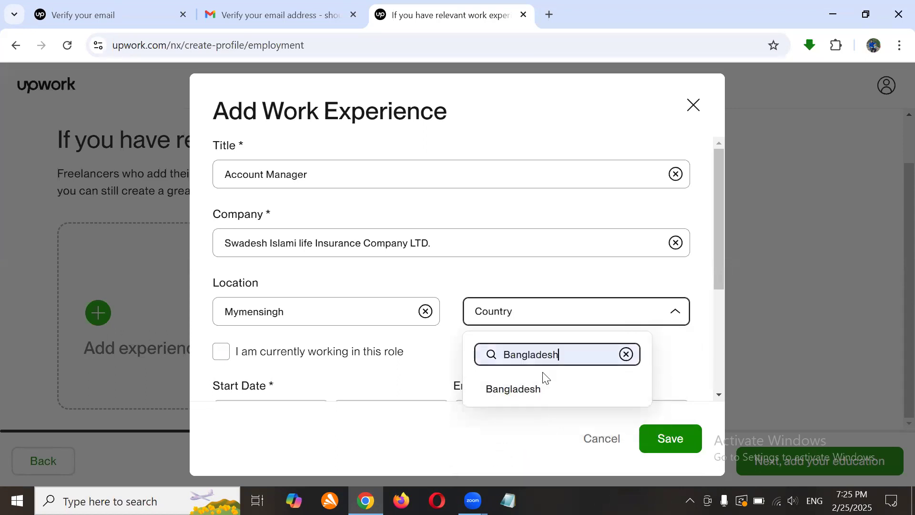
{"action": "left_click", "coordinate": [668, 364]}
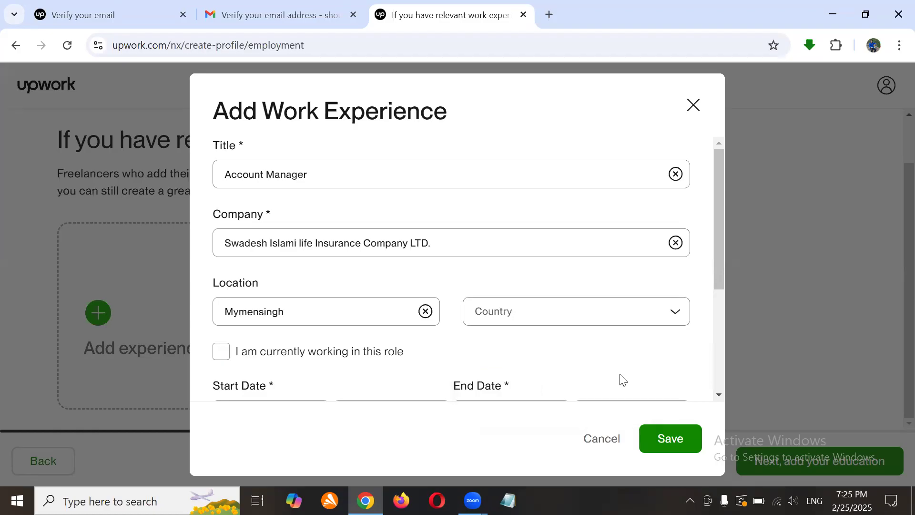
{"action": "left_click", "coordinate": [636, 317]}
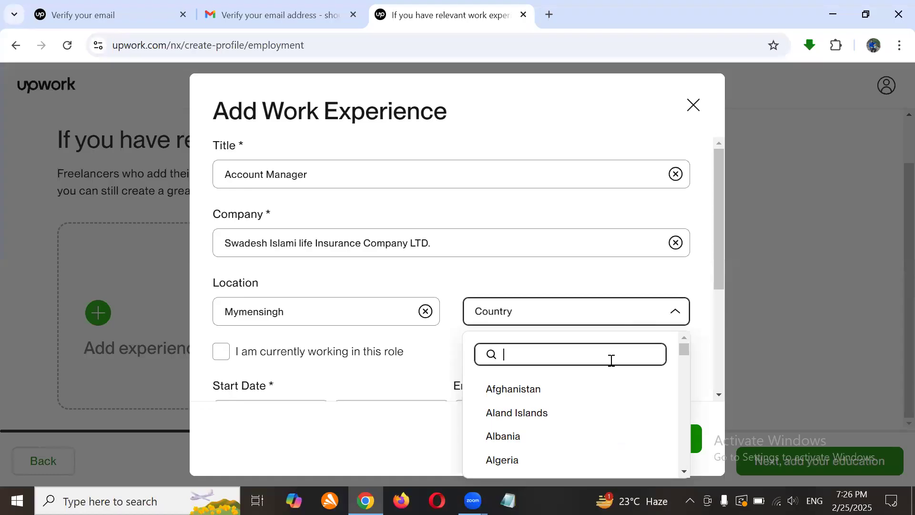
{"action": "type", "text": "b"}
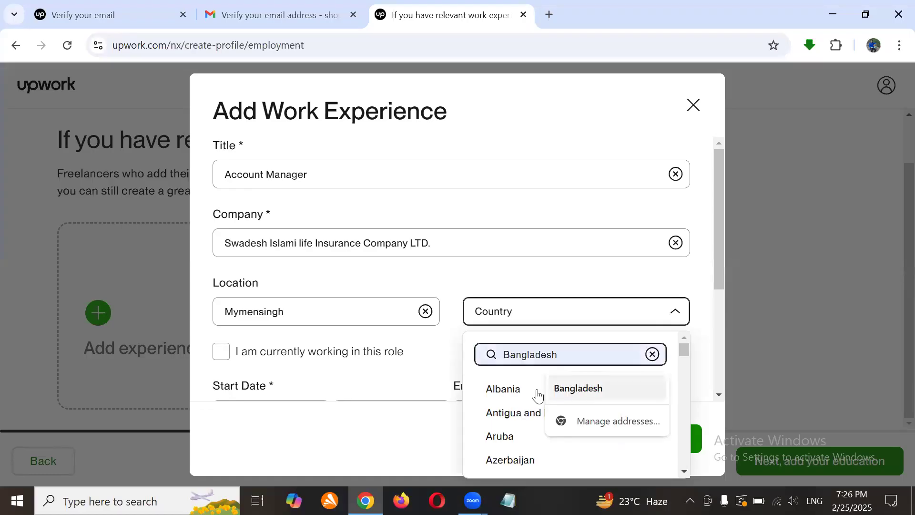
{"action": "left_click_drag", "start_coordinate": [683, 351], "coordinate": [683, 367]}
{"action": "scroll", "coordinate": [595, 415], "scroll_direction": "up", "scroll_amount": 1}
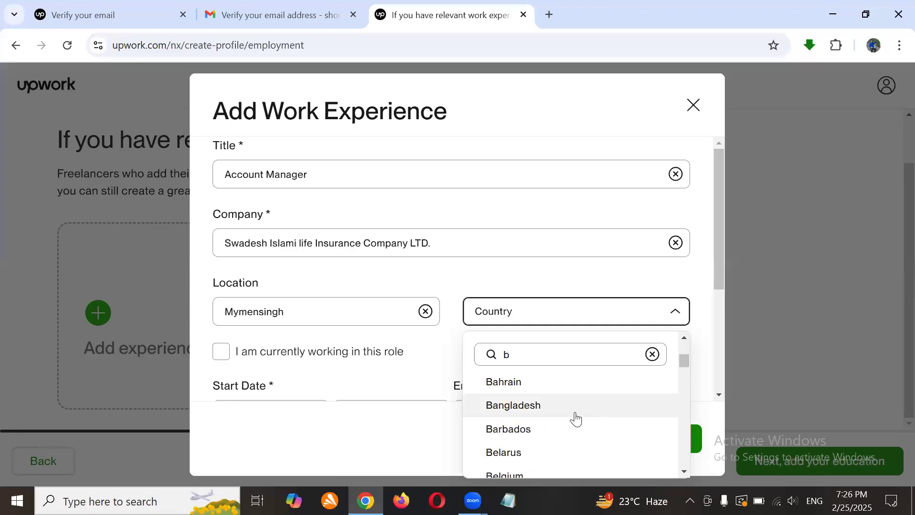
{"action": "left_click", "coordinate": [575, 414]}
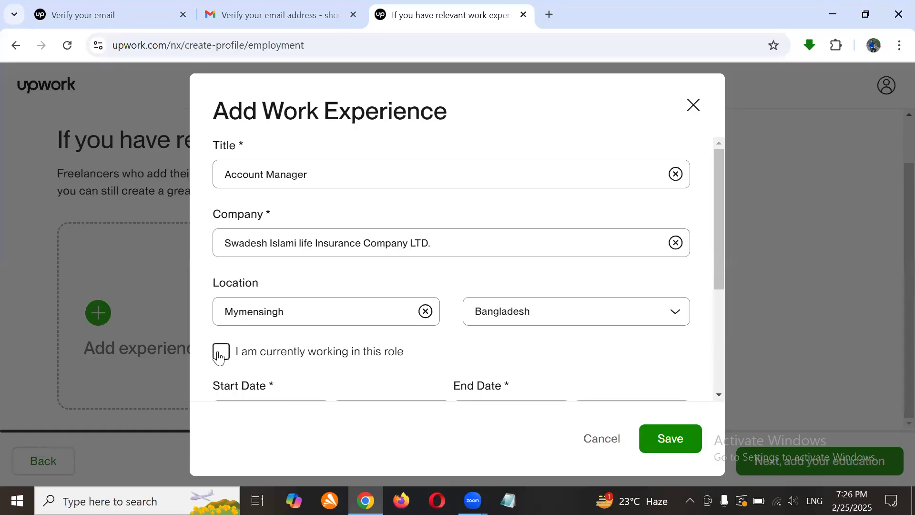
Step: Mark the Account Manager role as current, starting April 2024
{"action": "left_click", "coordinate": [219, 358]}
{"action": "scroll", "coordinate": [717, 317], "scroll_direction": "down", "scroll_amount": 4}
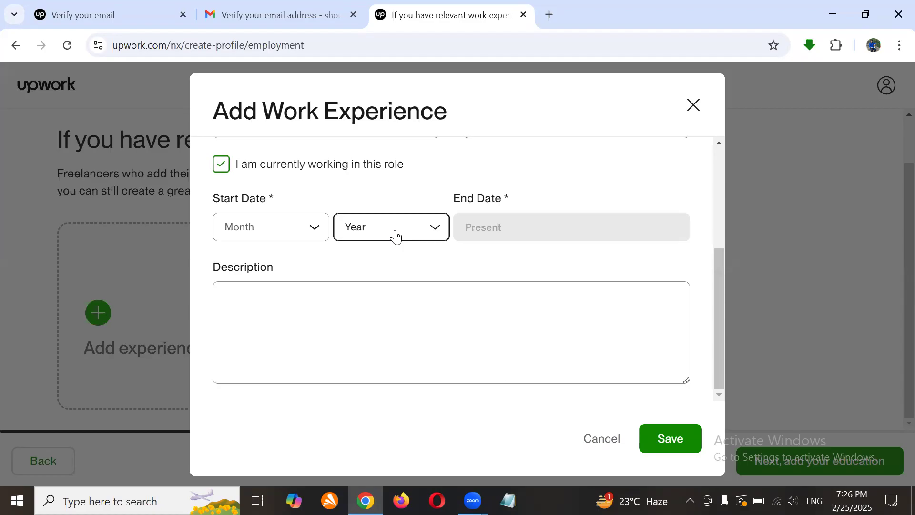
{"action": "left_click", "coordinate": [301, 232]}
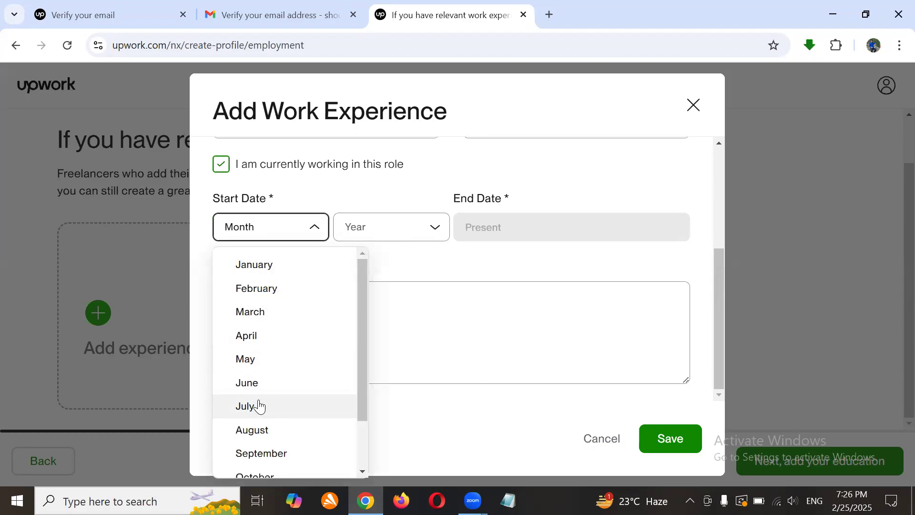
{"action": "left_click", "coordinate": [267, 384]}
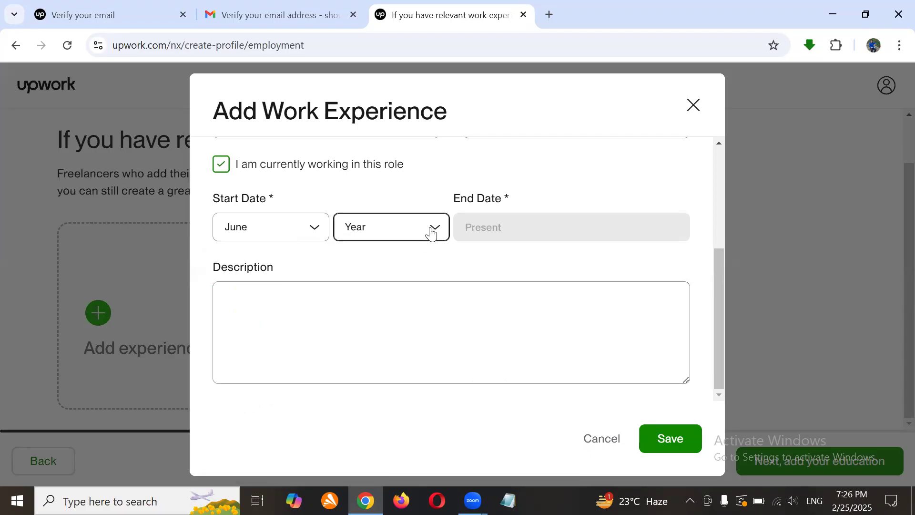
{"action": "left_click", "coordinate": [366, 232]}
{"action": "left_click", "coordinate": [319, 231]}
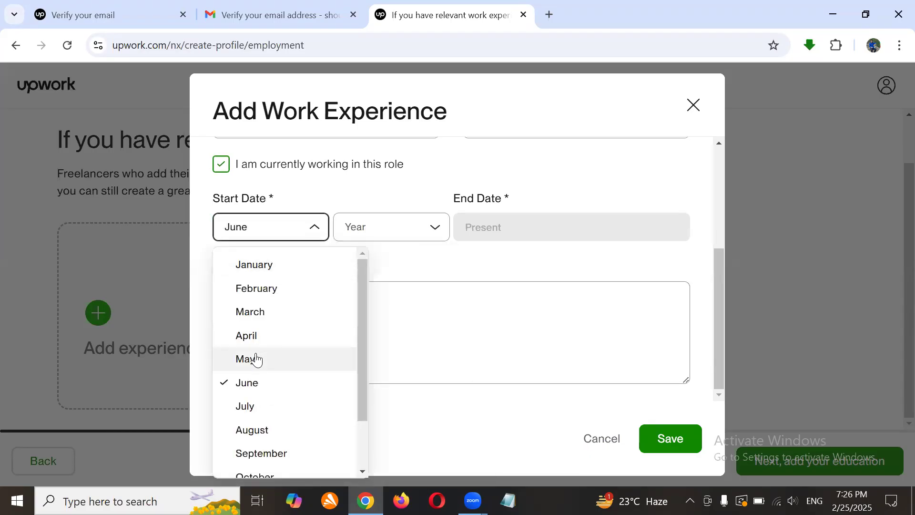
{"action": "left_click", "coordinate": [278, 332]}
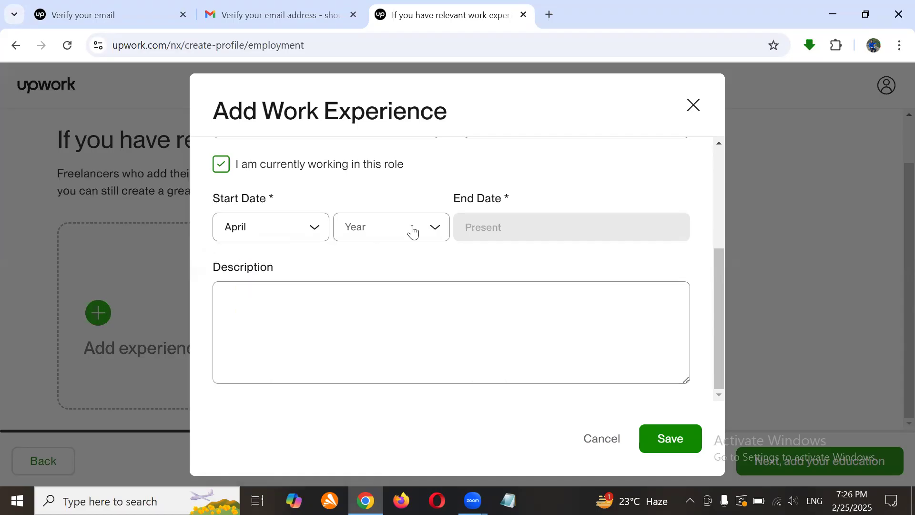
{"action": "left_click", "coordinate": [409, 231]}
{"action": "left_click", "coordinate": [379, 329]}
Step: Save the Account Manager entry and start a new one titled Social Media Manager
{"action": "left_click", "coordinate": [674, 445]}
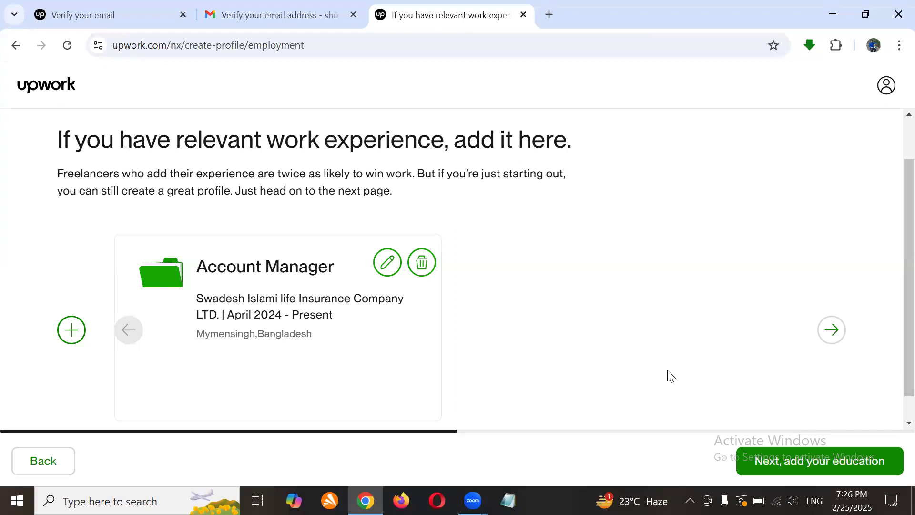
{"action": "left_click", "coordinate": [72, 331]}
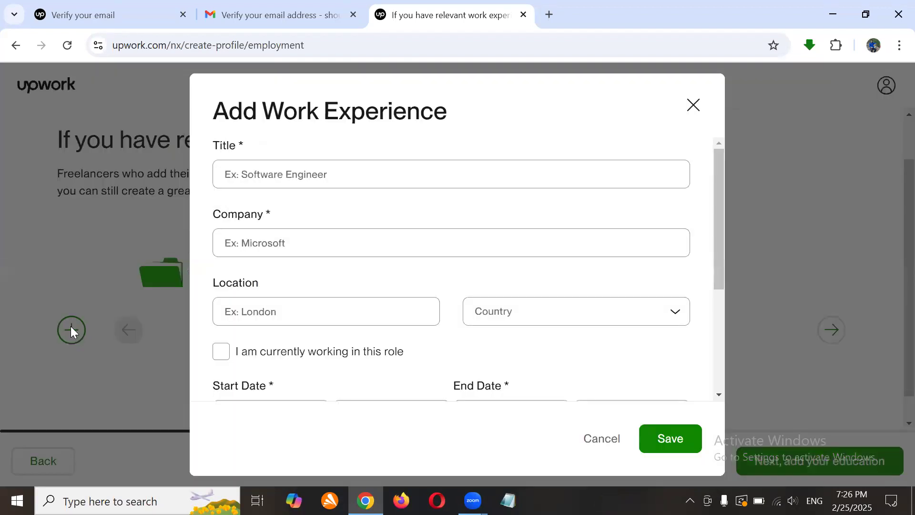
{"action": "left_click", "coordinate": [331, 169]}
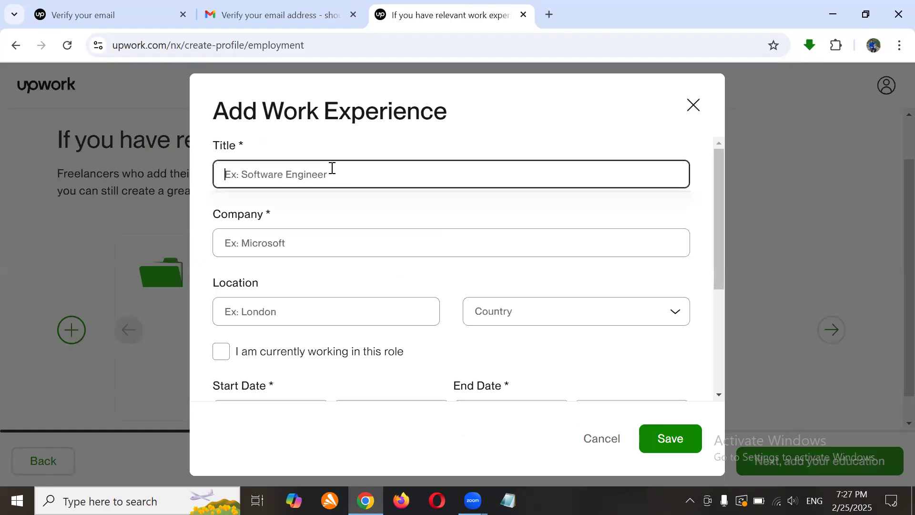
{"action": "type", "text": "Social Media"}
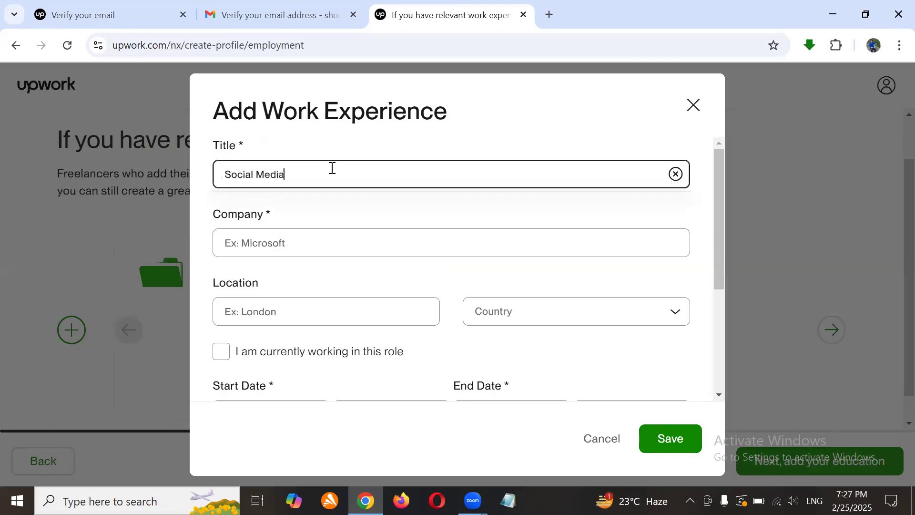
{"action": "type", "text": " Manager"}
Step: Enter Grameen Phone as the company and Dhaka as the city
{"action": "left_click", "coordinate": [321, 243]}
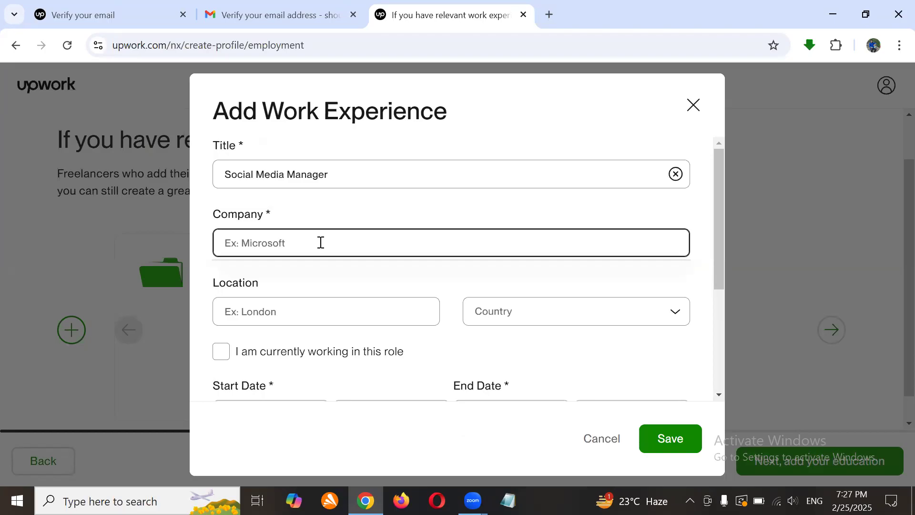
{"action": "type", "text": "Grameen Phone"}
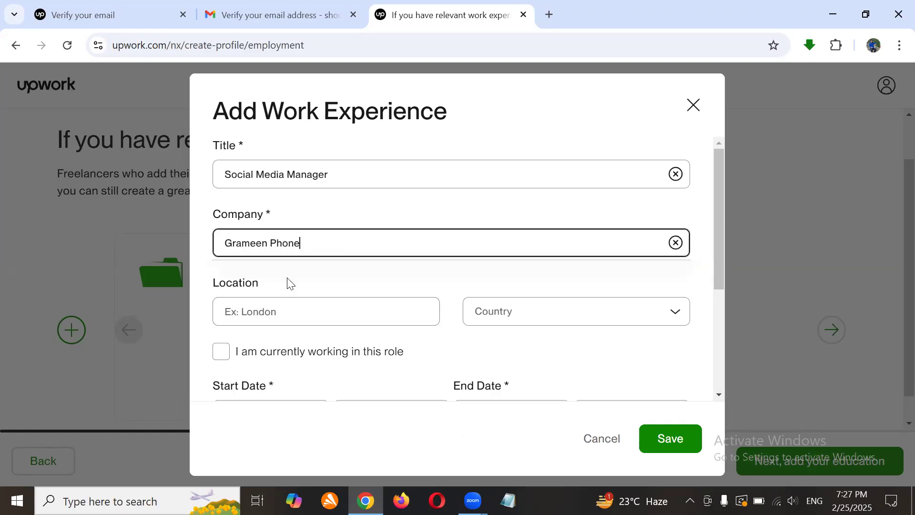
{"action": "left_click", "coordinate": [297, 307]}
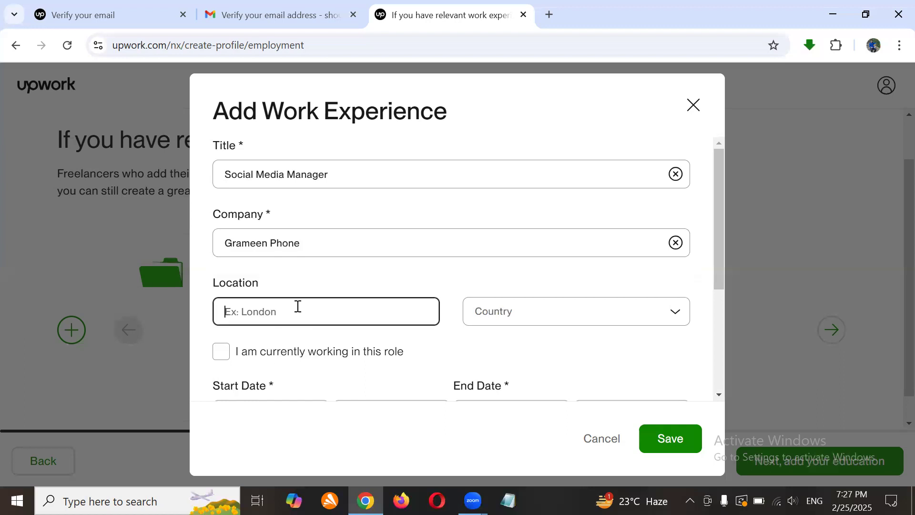
{"action": "type", "text": "Dhaka"}
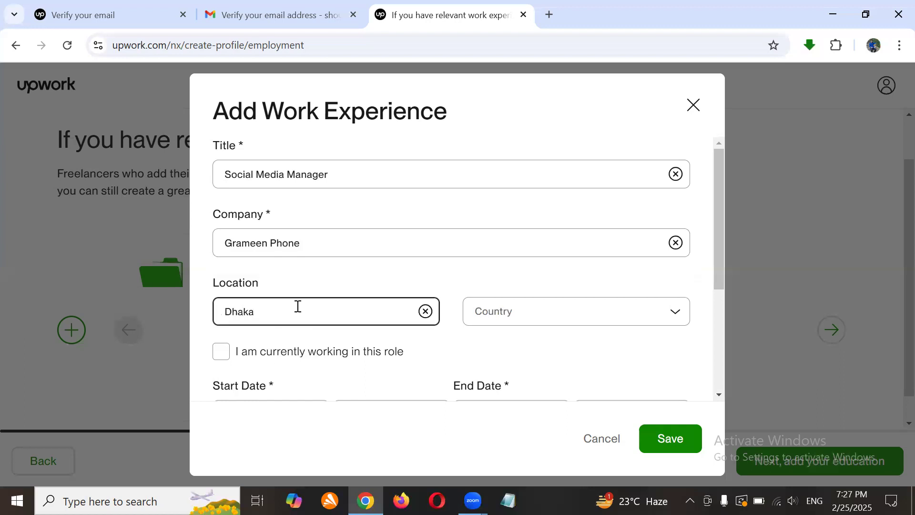
Step: Set the Social Media Manager job's country to Bangladesh
{"action": "left_click", "coordinate": [625, 317]}
{"action": "mouse_move", "coordinate": [686, 347]}
{"action": "left_mouse_down"}
{"action": "mouse_move", "coordinate": [685, 400]}
{"action": "mouse_move", "coordinate": [687, 351]}
{"action": "left_mouse_up"}
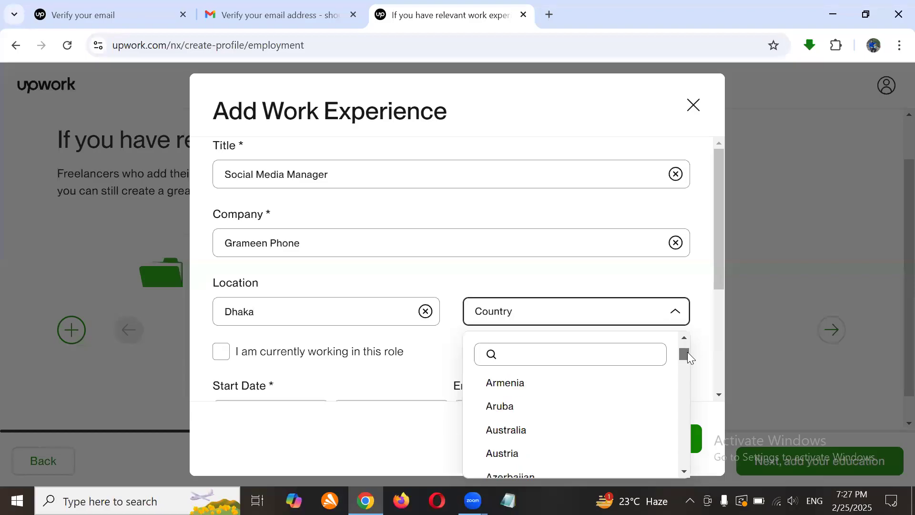
{"action": "left_click", "coordinate": [563, 350]}
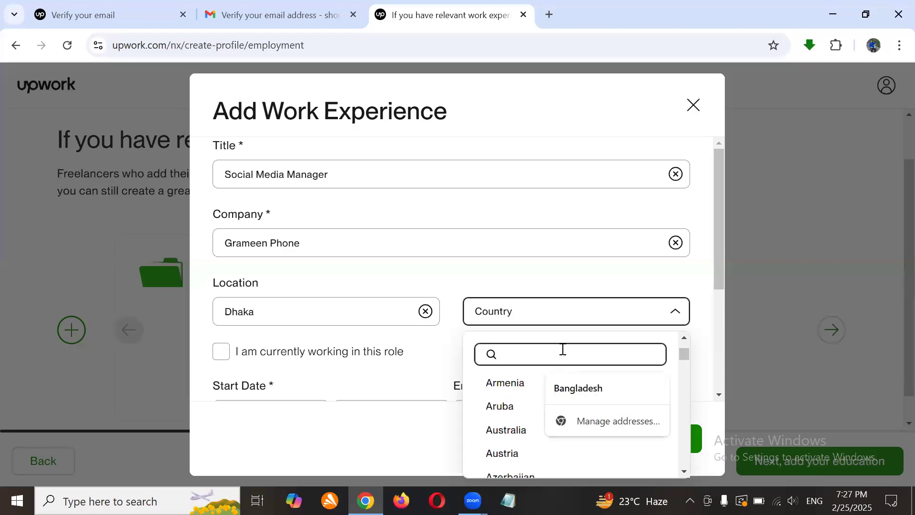
{"action": "type", "text": "b"}
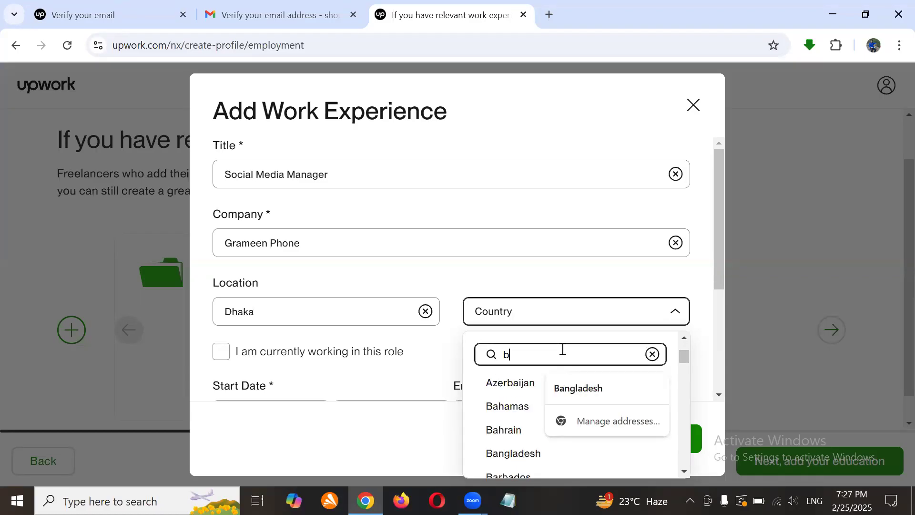
{"action": "type", "text": "an"}
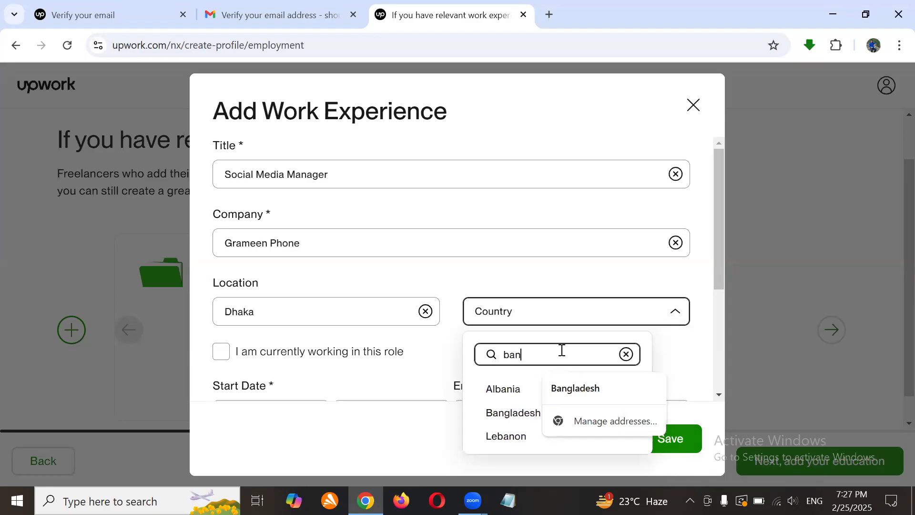
{"action": "left_click", "coordinate": [494, 419]}
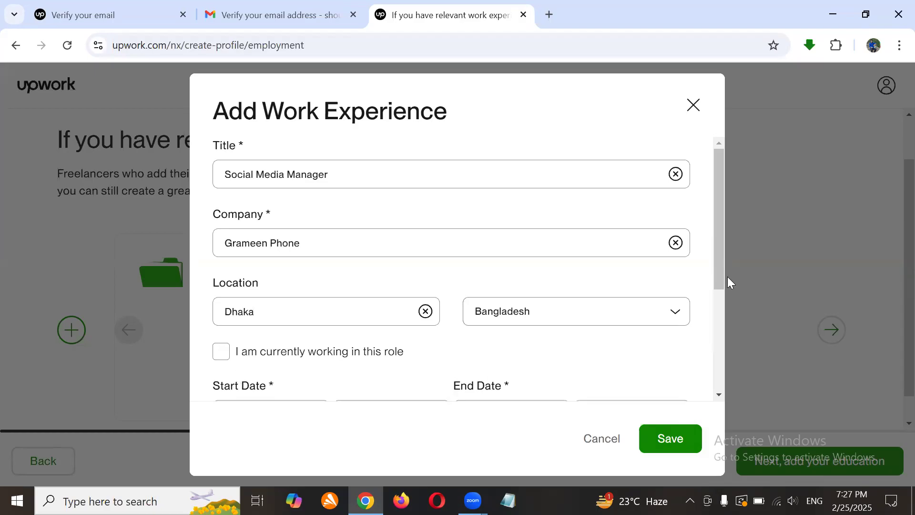
{"action": "left_click_drag", "start_coordinate": [719, 333], "coordinate": [711, 344]}
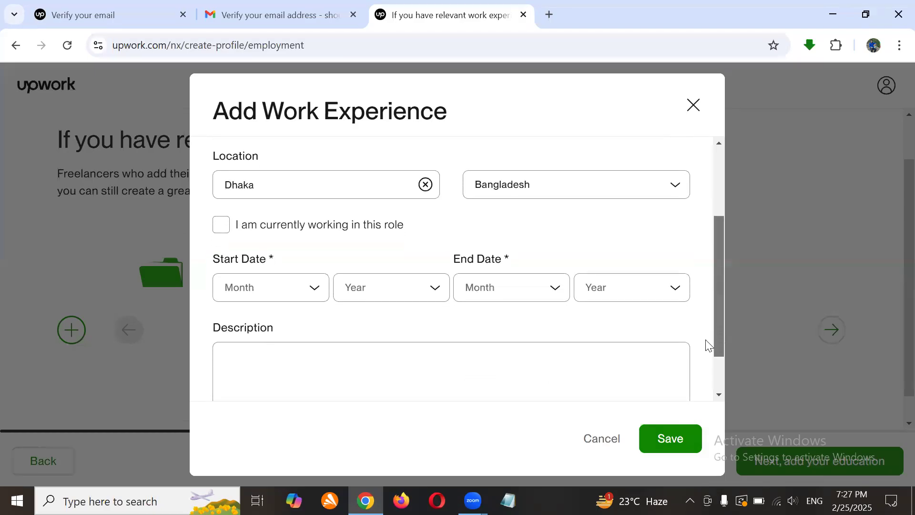
Step: Date the Social Media Manager job January 2022 to July 2022 and save it
{"action": "left_click", "coordinate": [313, 289]}
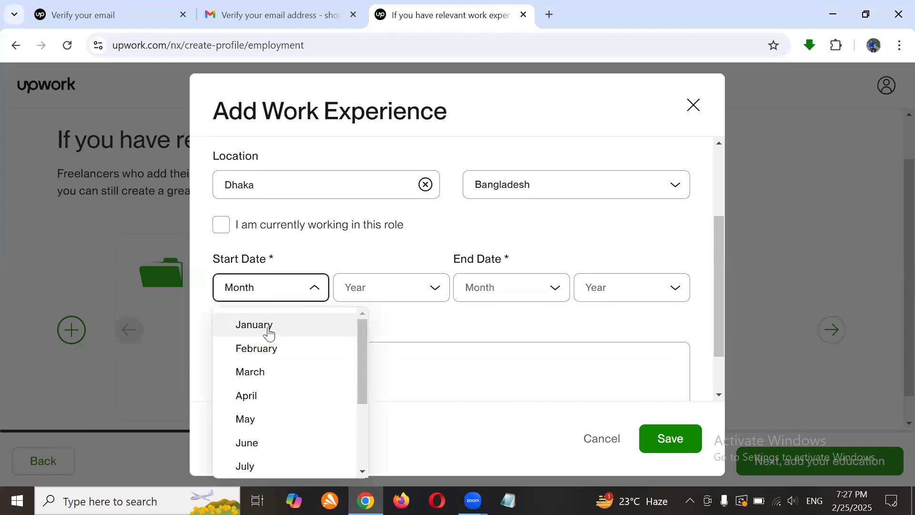
{"action": "left_click", "coordinate": [301, 330]}
{"action": "left_click", "coordinate": [429, 290]}
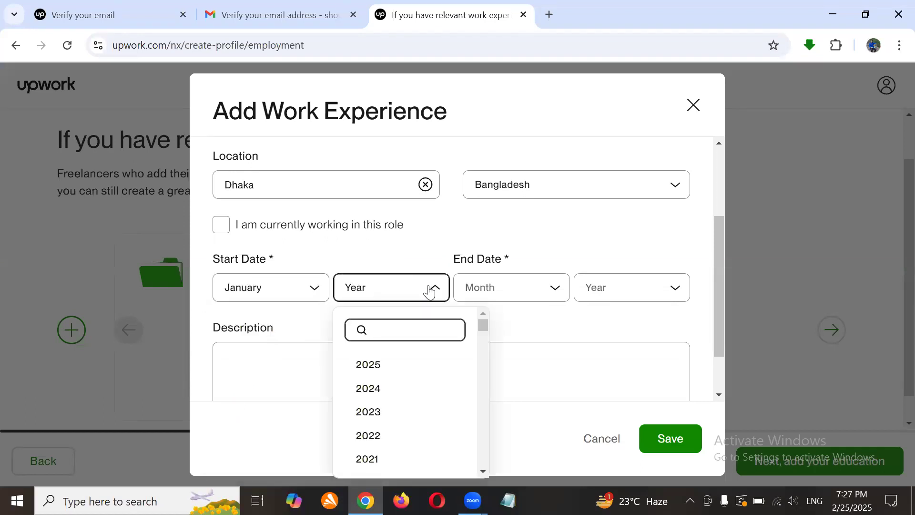
{"action": "left_click", "coordinate": [374, 437]}
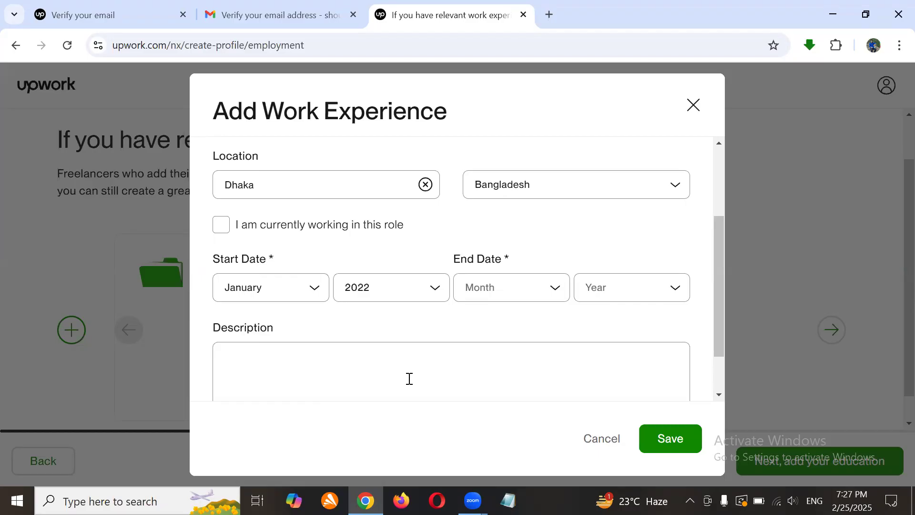
{"action": "left_click", "coordinate": [554, 289]}
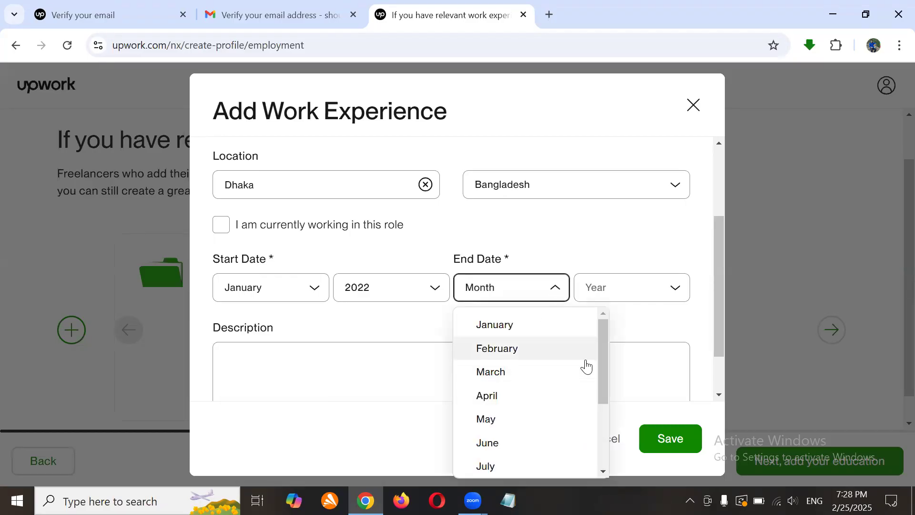
{"action": "left_click", "coordinate": [486, 467]}
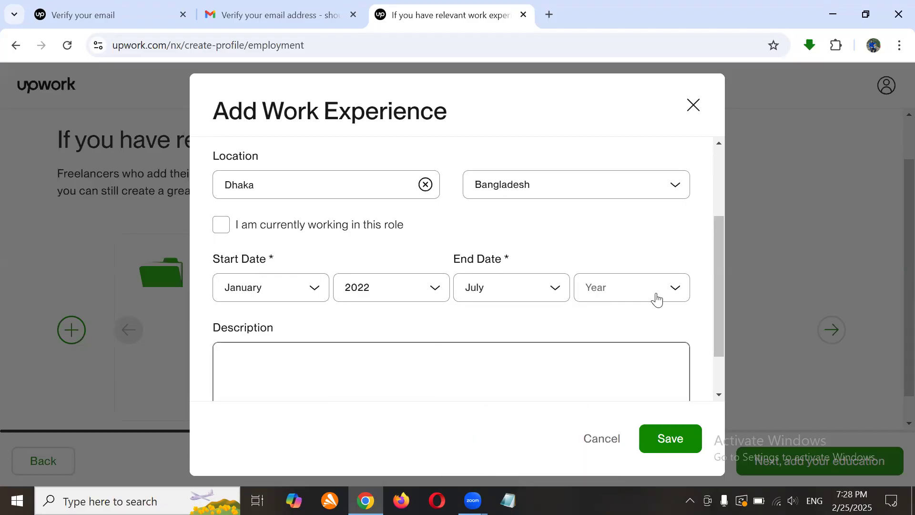
{"action": "left_click", "coordinate": [673, 291]}
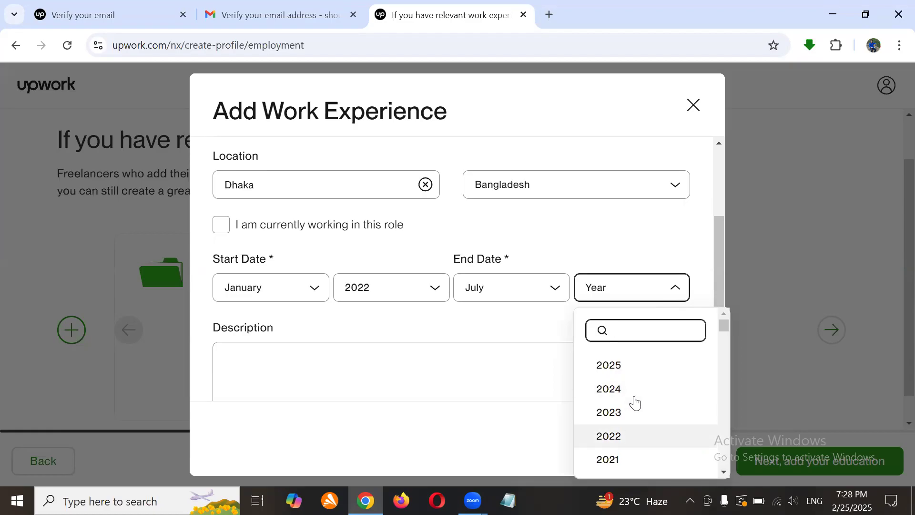
{"action": "left_click", "coordinate": [627, 437]}
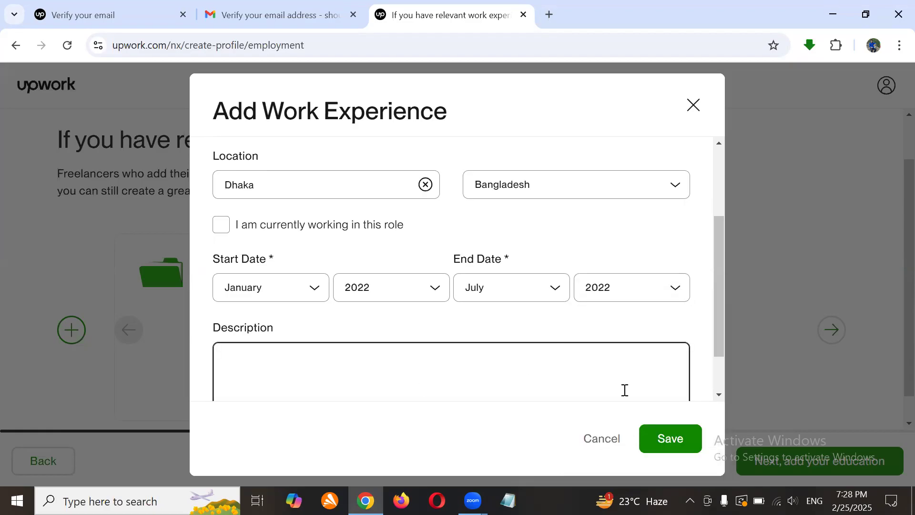
{"action": "left_click", "coordinate": [668, 442]}
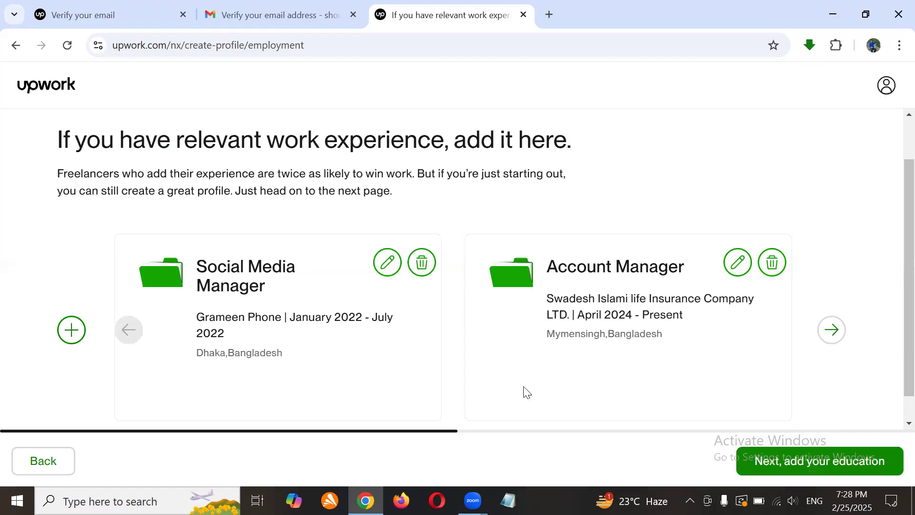
Step: Start another work experience entry titled Data Entry Expert
{"action": "left_click", "coordinate": [71, 331]}
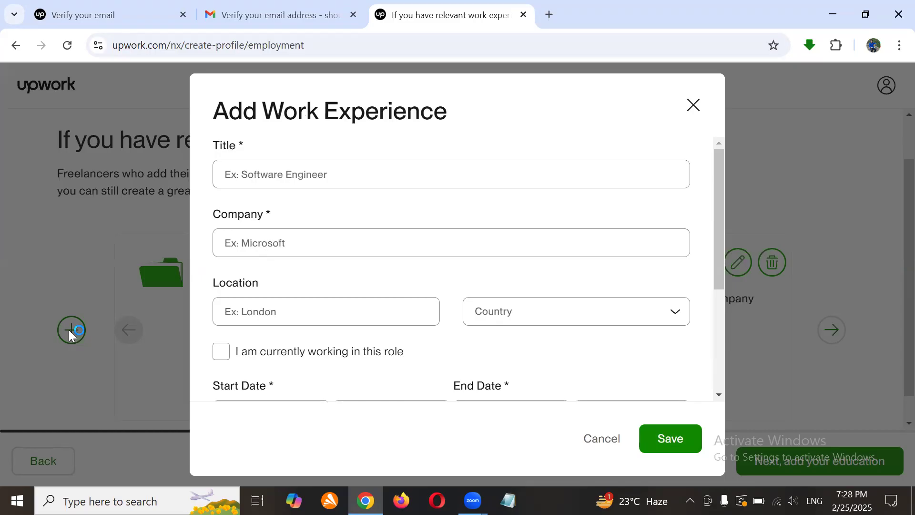
{"action": "left_click", "coordinate": [324, 173]}
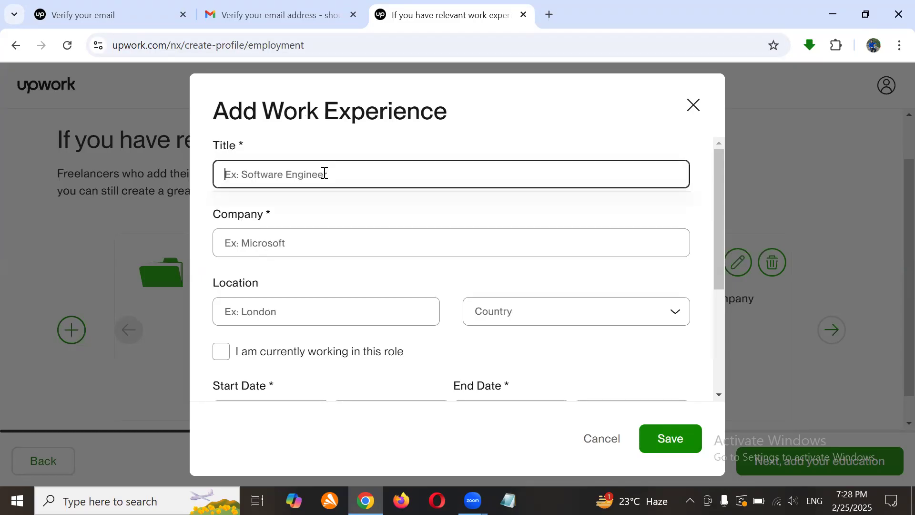
{"action": "type", "text": "Data "}
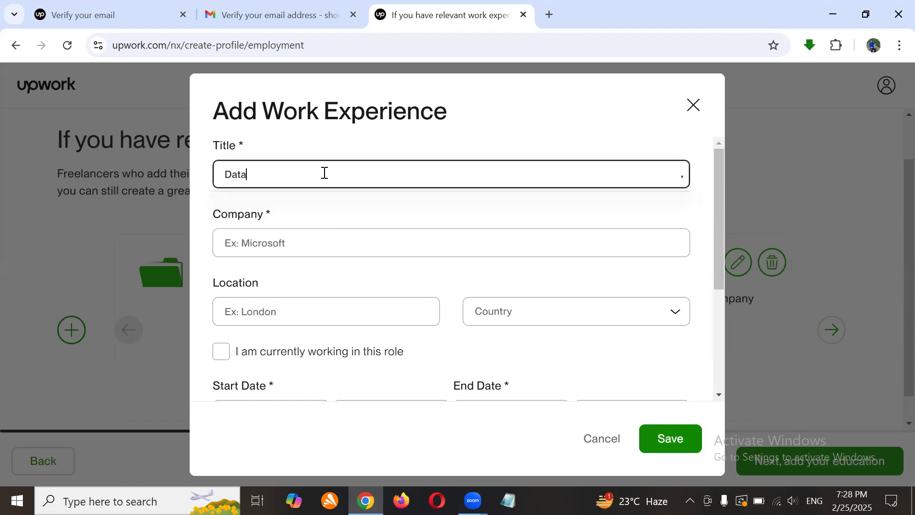
{"action": "type", "text": "Entry"}
{"action": "type", "text": "Expert"}
Step: Enter company Airtel, city Dhaka, and country Bangladesh for this job
{"action": "left_click", "coordinate": [283, 239]}
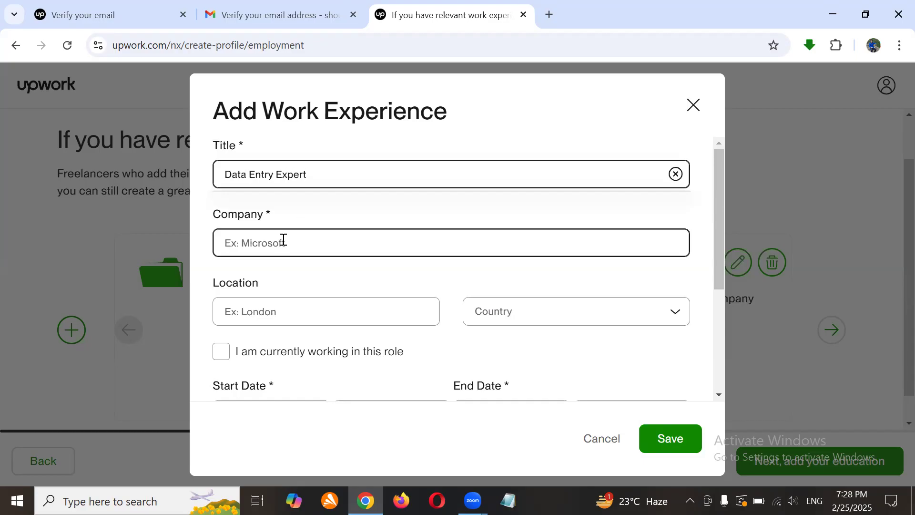
{"action": "left_click", "coordinate": [284, 239]}
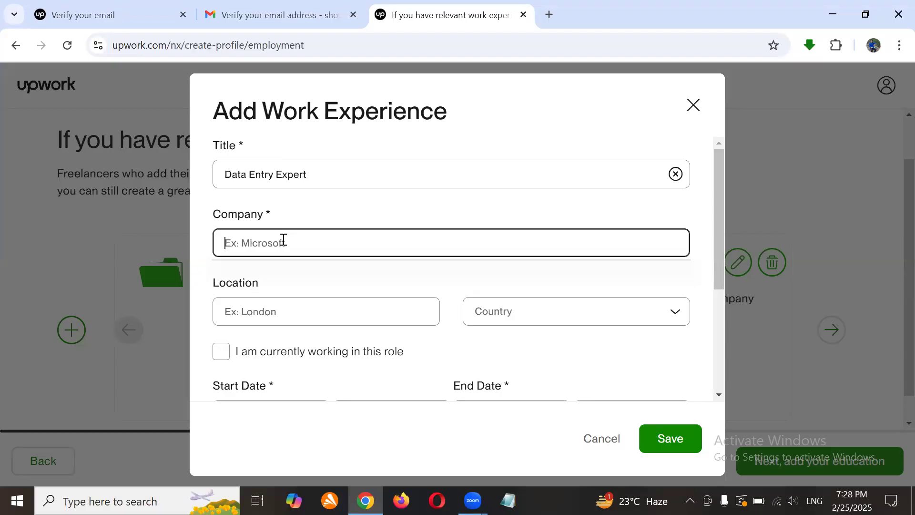
{"action": "type", "text": "Airtel"}
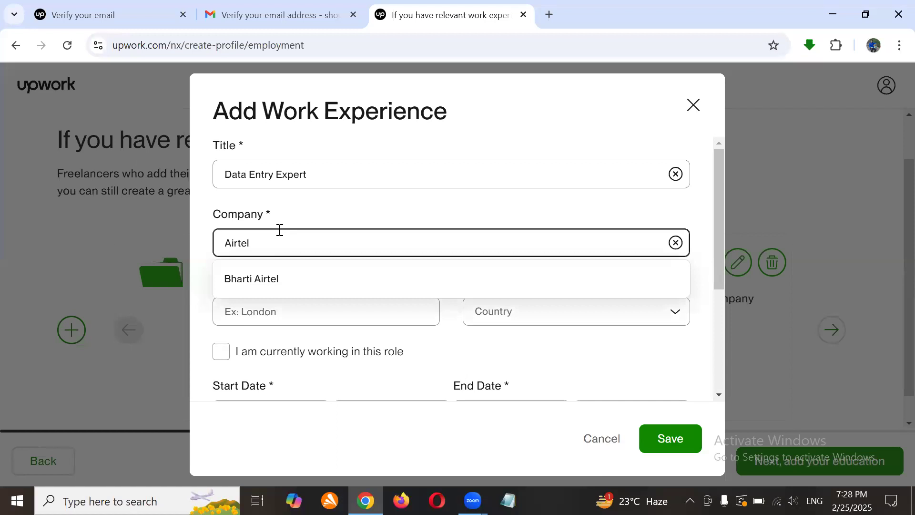
{"action": "left_click", "coordinate": [276, 312]}
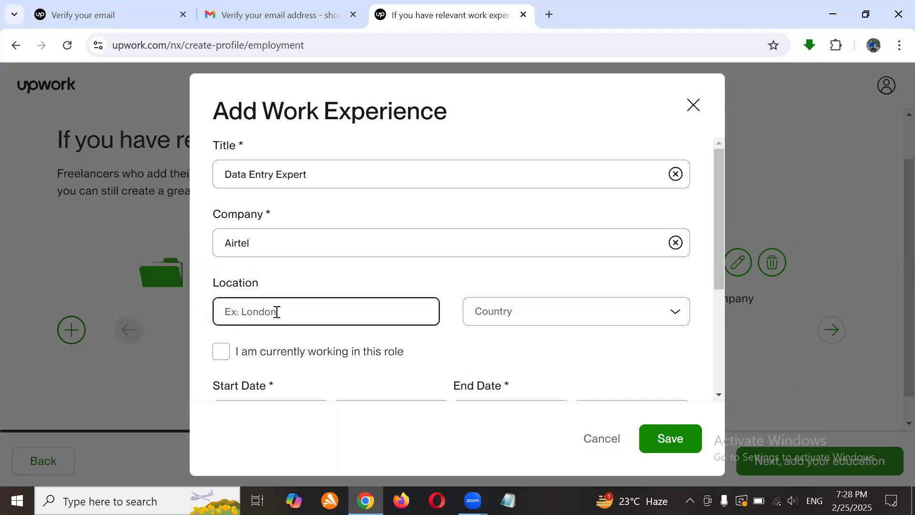
{"action": "type", "text": "Dhaka"}
{"action": "left_click", "coordinate": [525, 315]}
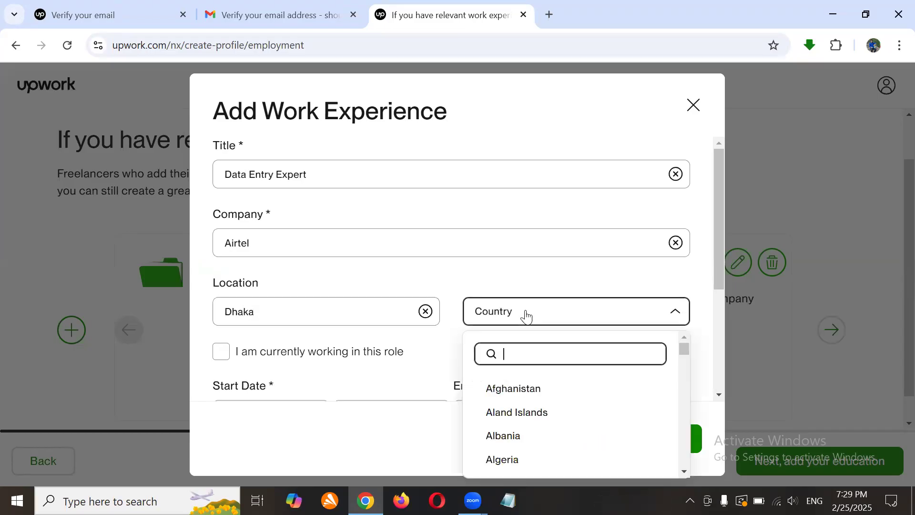
{"action": "type", "text": "ban"}
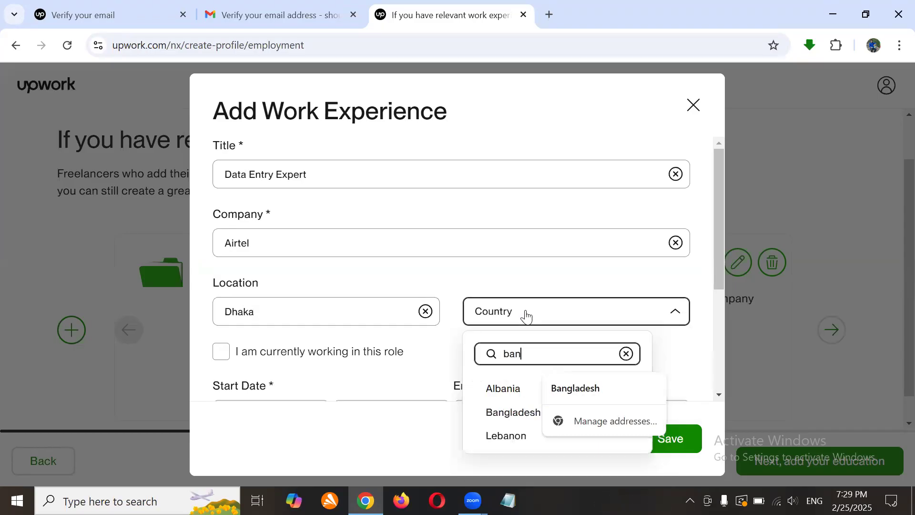
{"action": "left_click", "coordinate": [492, 414]}
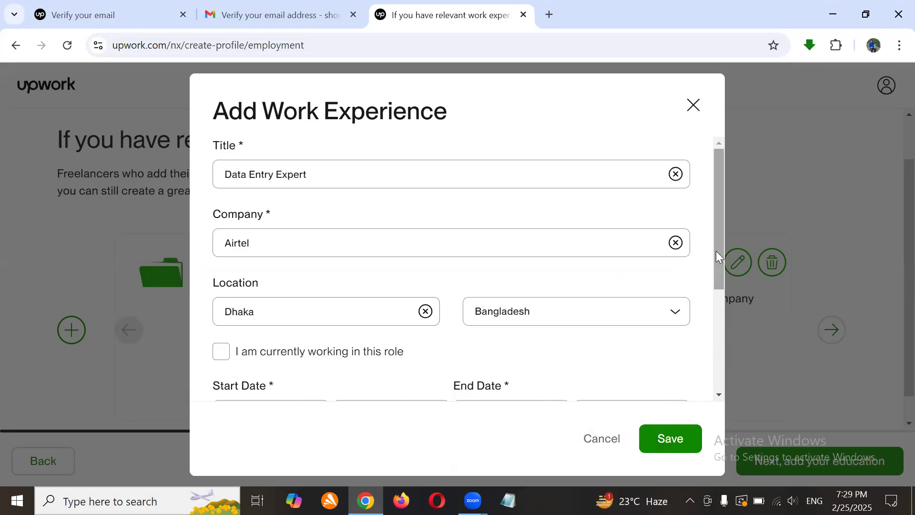
Step: Set the Data Entry Expert start date to November 2023
{"action": "scroll", "coordinate": [717, 264], "scroll_direction": "down", "scroll_amount": 1}
{"action": "scroll", "coordinate": [717, 264], "scroll_direction": "down", "scroll_amount": 3}
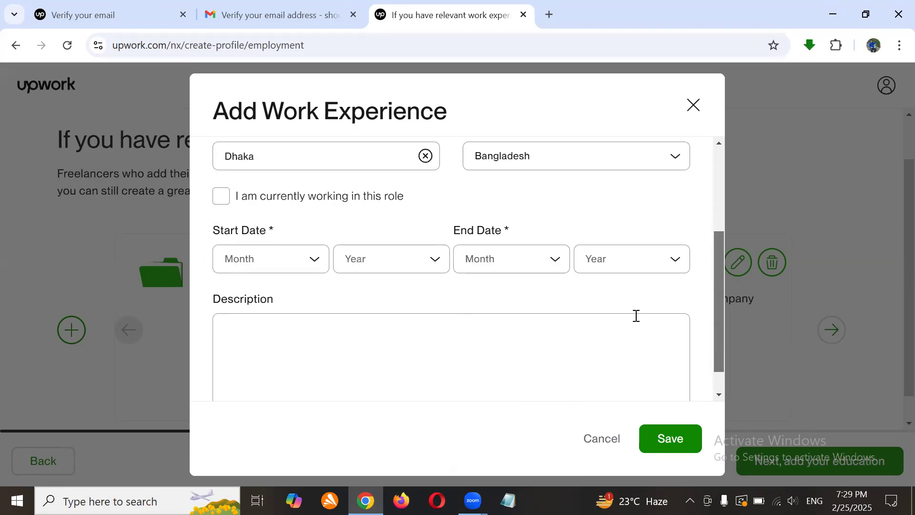
{"action": "left_click", "coordinate": [314, 262]}
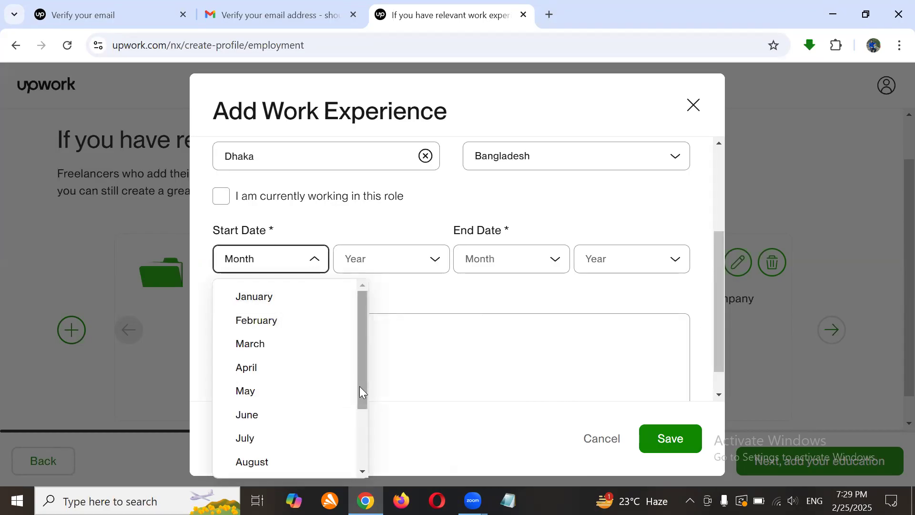
{"action": "left_click_drag", "start_coordinate": [360, 387], "coordinate": [360, 450]}
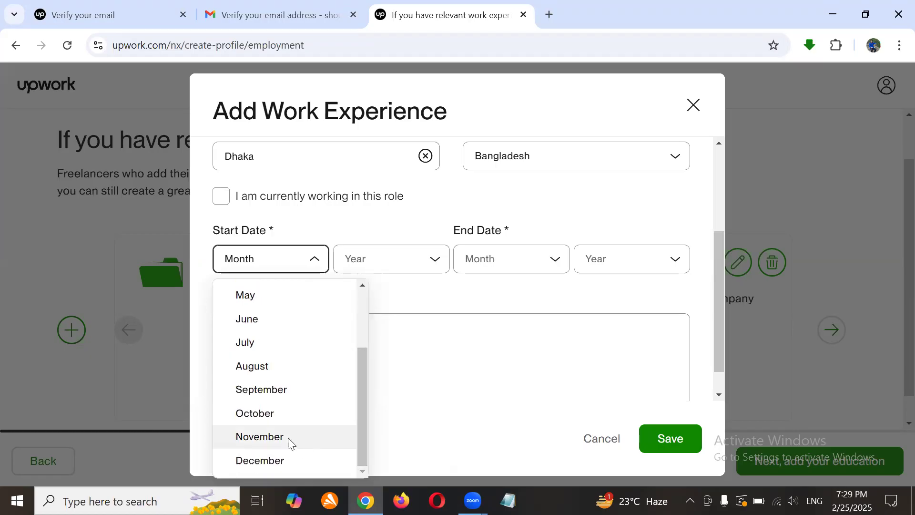
{"action": "left_click", "coordinate": [289, 437]}
{"action": "left_click", "coordinate": [433, 262]}
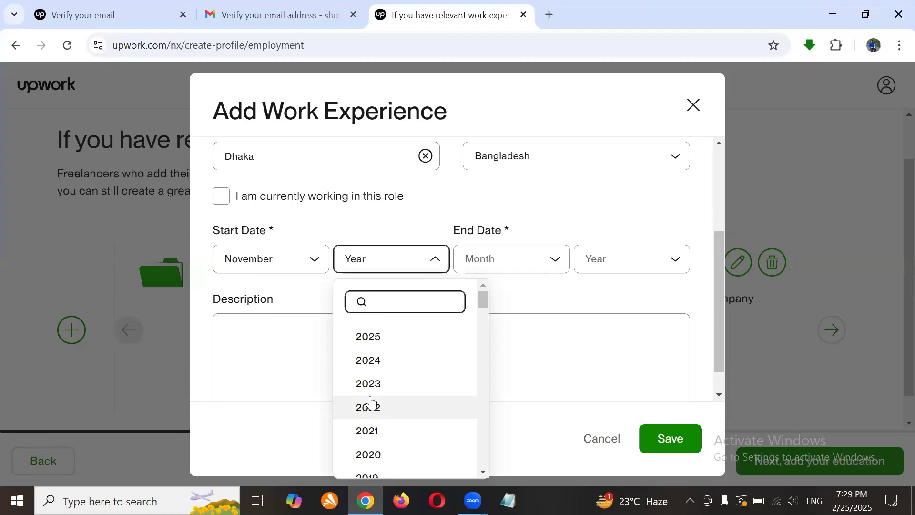
{"action": "left_click", "coordinate": [374, 383]}
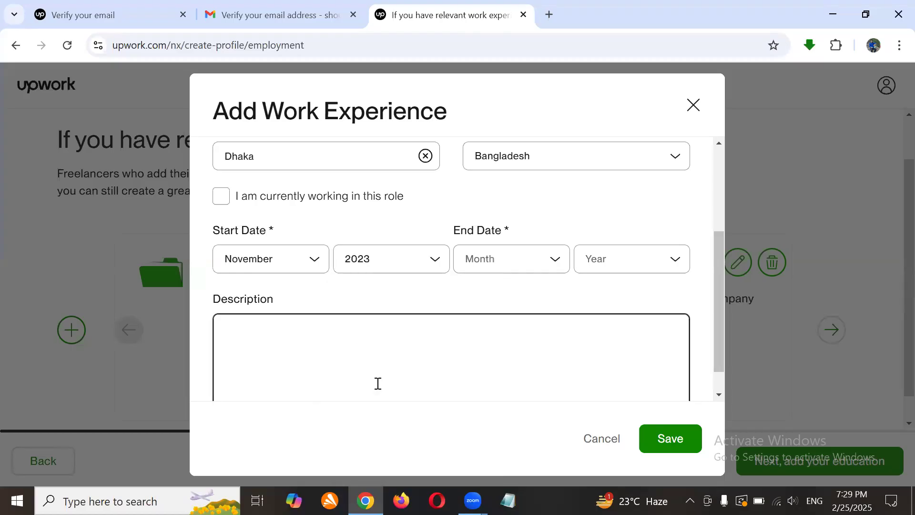
Step: Set the end date to December 2023 and save the experience
{"action": "left_click", "coordinate": [552, 263]}
{"action": "left_click_drag", "start_coordinate": [600, 379], "coordinate": [593, 469]}
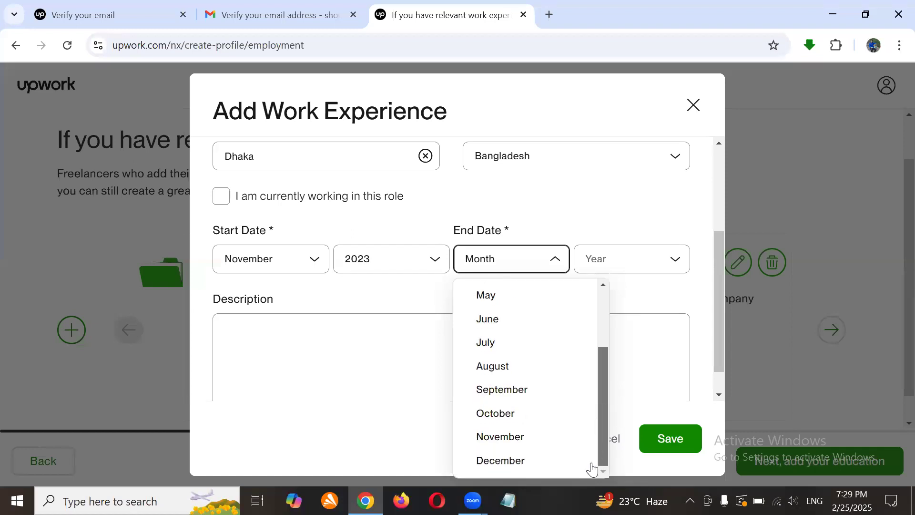
{"action": "left_click", "coordinate": [478, 463]}
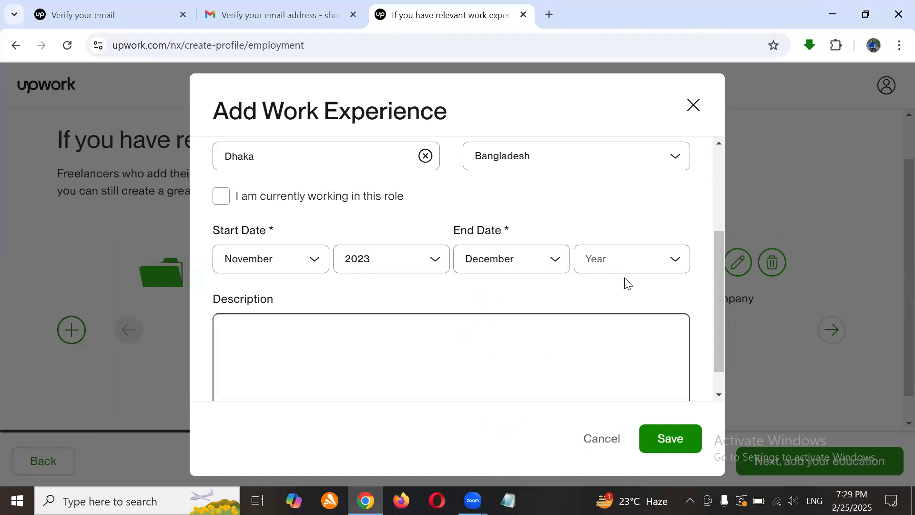
{"action": "left_click", "coordinate": [668, 262]}
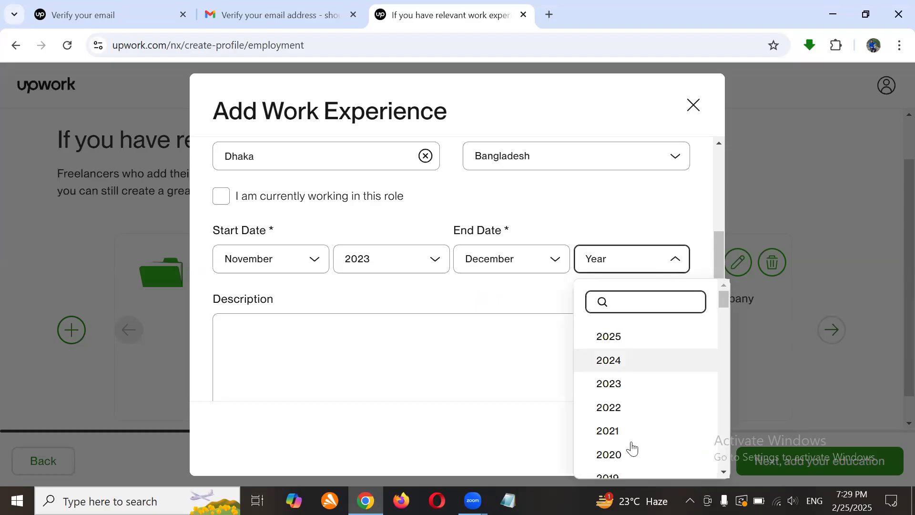
{"action": "left_click", "coordinate": [636, 389]}
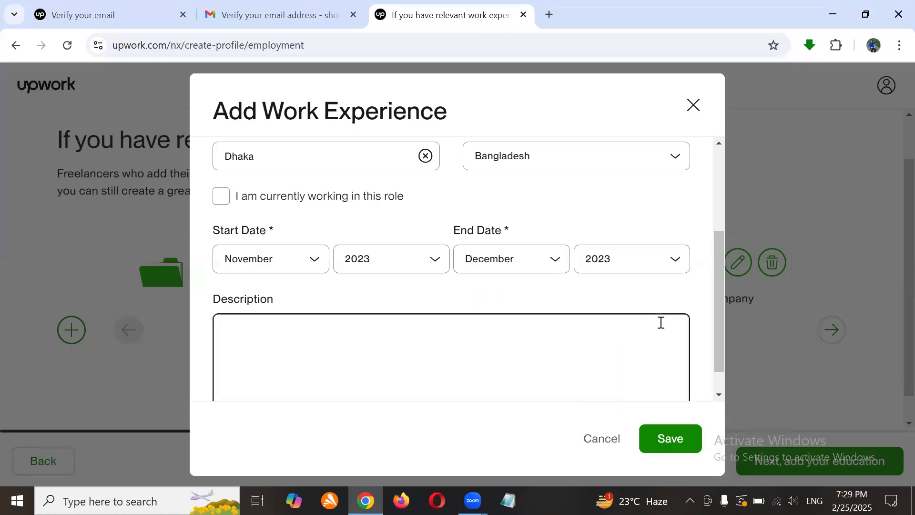
{"action": "left_click", "coordinate": [672, 446]}
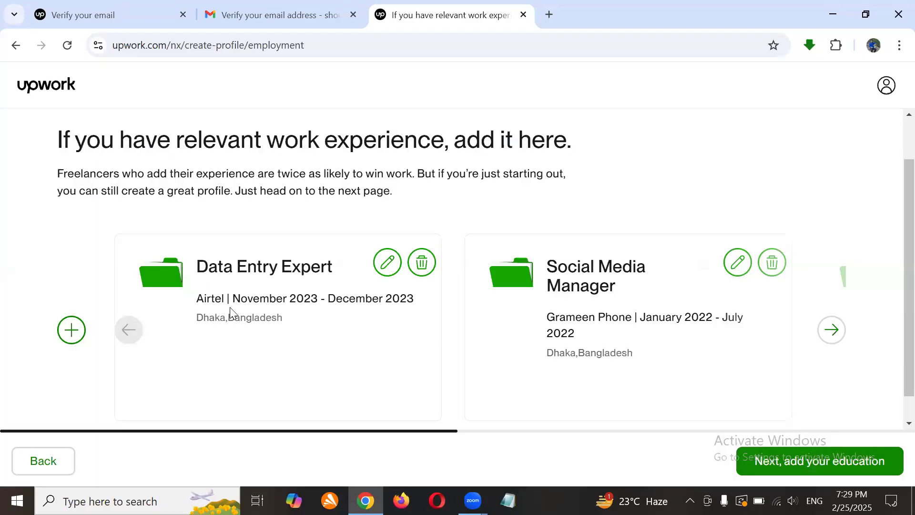
Step: Advance to the education step (6 of 10) and scroll to the Add education box
{"action": "left_click", "coordinate": [814, 466]}
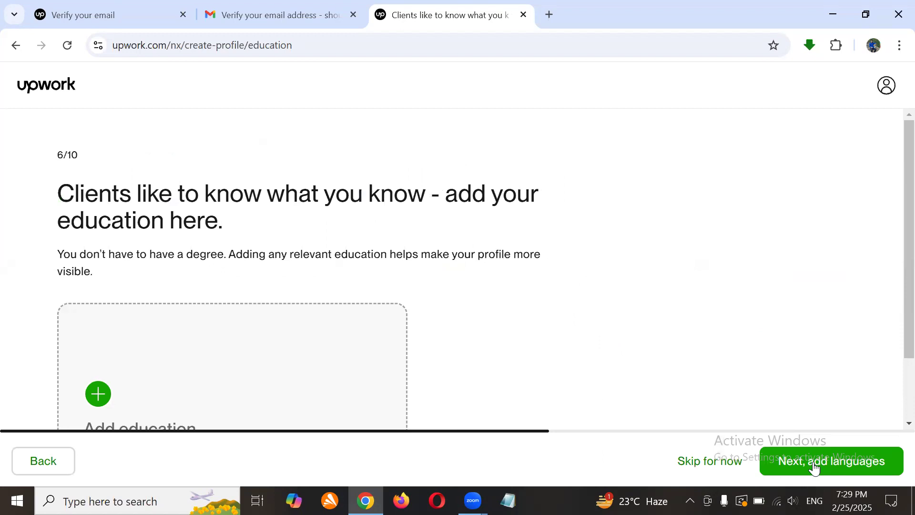
{"action": "left_click", "coordinate": [814, 468]}
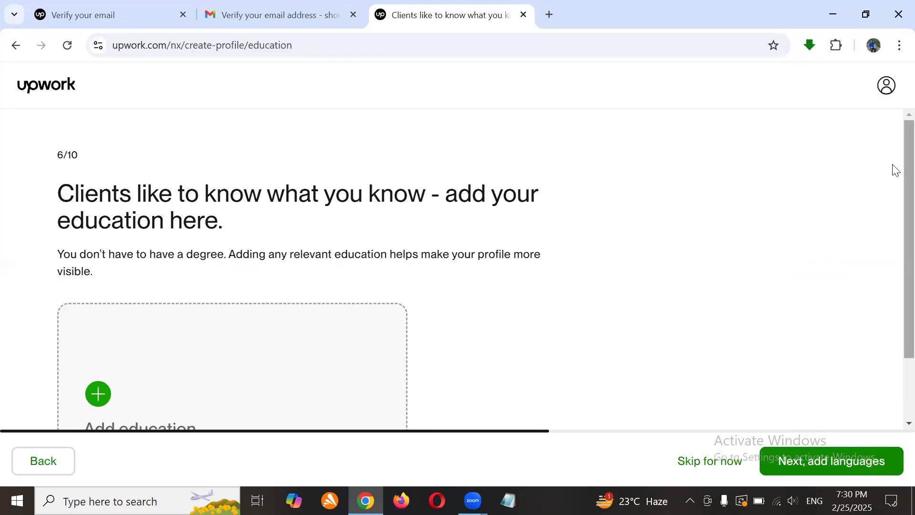
{"action": "scroll", "coordinate": [893, 280], "scroll_direction": "down", "scroll_amount": 2}
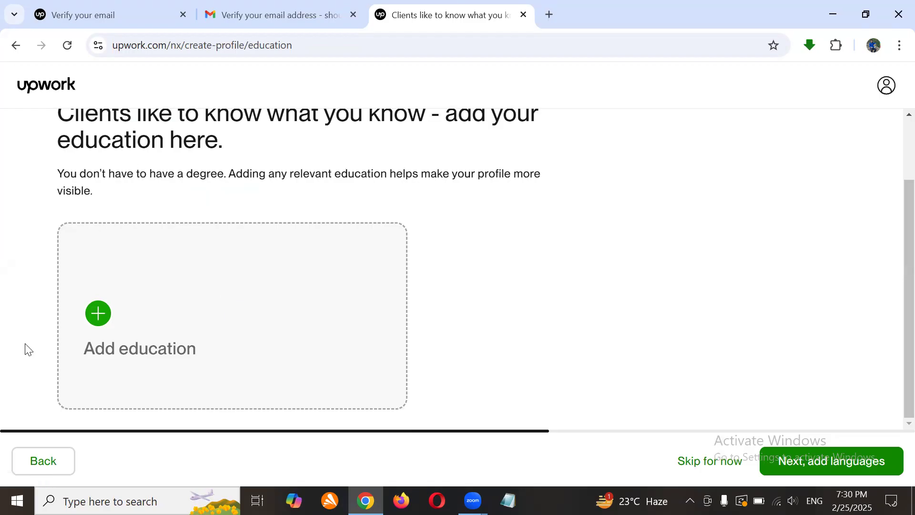
Step: Open the Add Education History form for a new education entry
{"action": "left_click", "coordinate": [97, 317]}
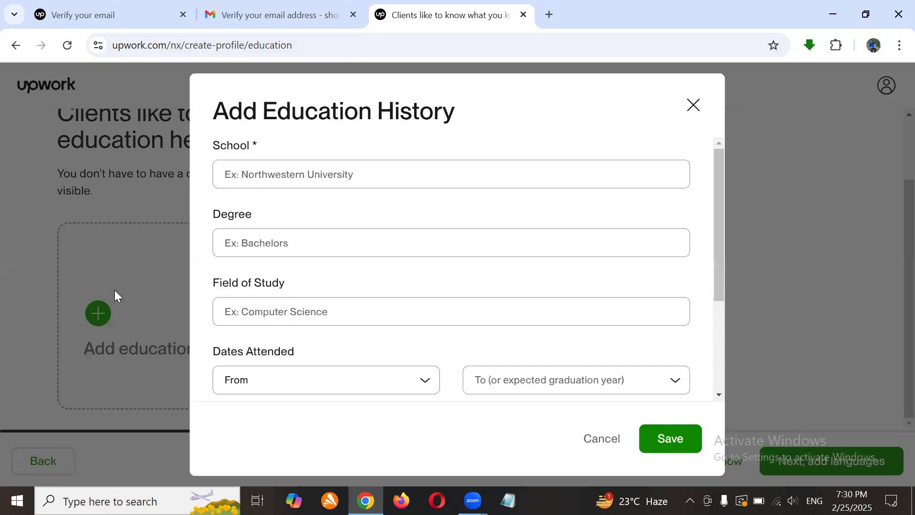
{"action": "left_click", "coordinate": [332, 179]}
{"action": "left_click", "coordinate": [300, 167]}
{"action": "left_click", "coordinate": [303, 241]}
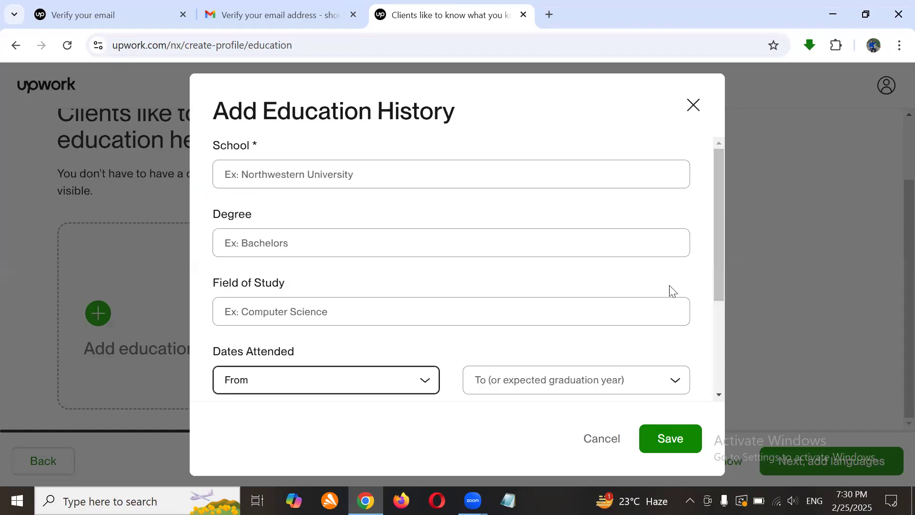
{"action": "left_click_drag", "start_coordinate": [720, 270], "coordinate": [717, 215]}
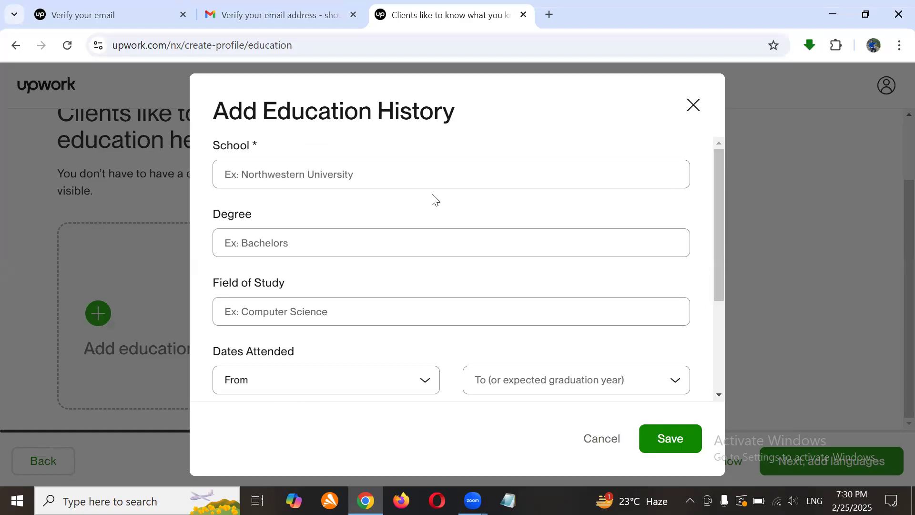
Step: Type the school name 'Mushuli High School And College' into the School field
{"action": "left_click", "coordinate": [249, 171]}
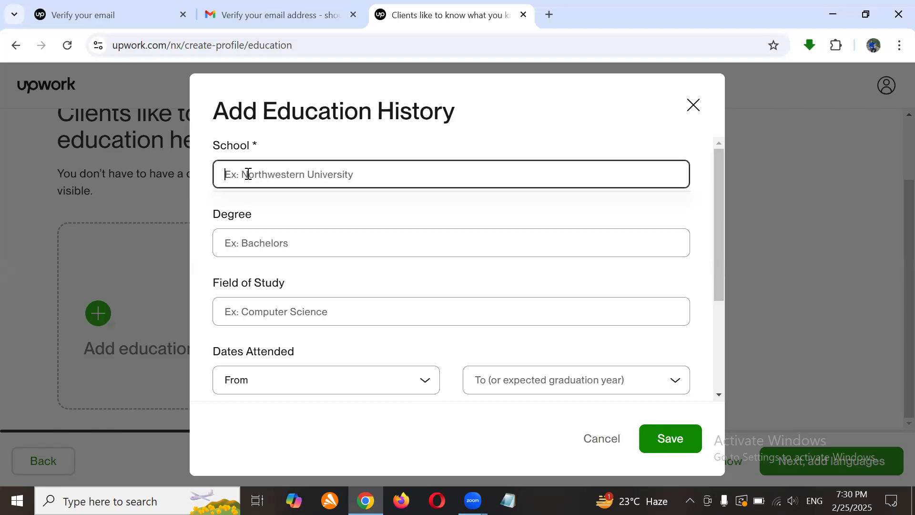
{"action": "type", "text": "Mus"}
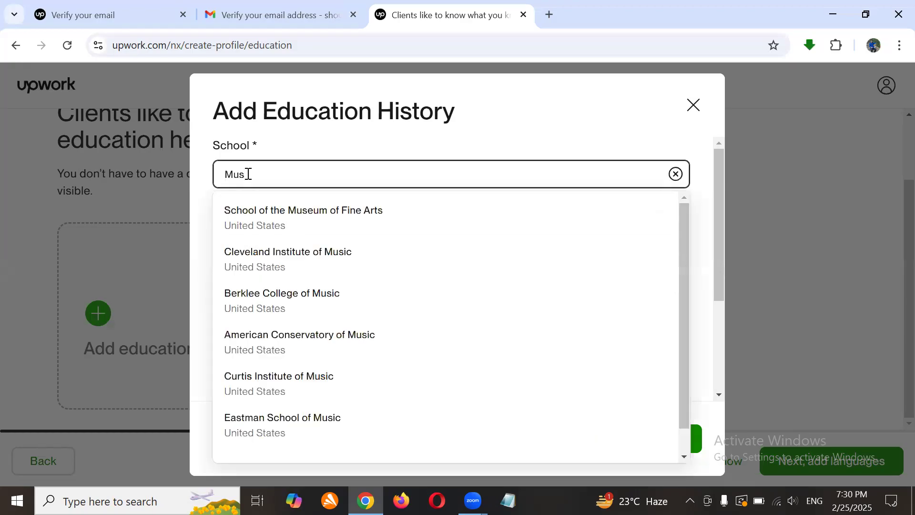
{"action": "type", "text": "i"}
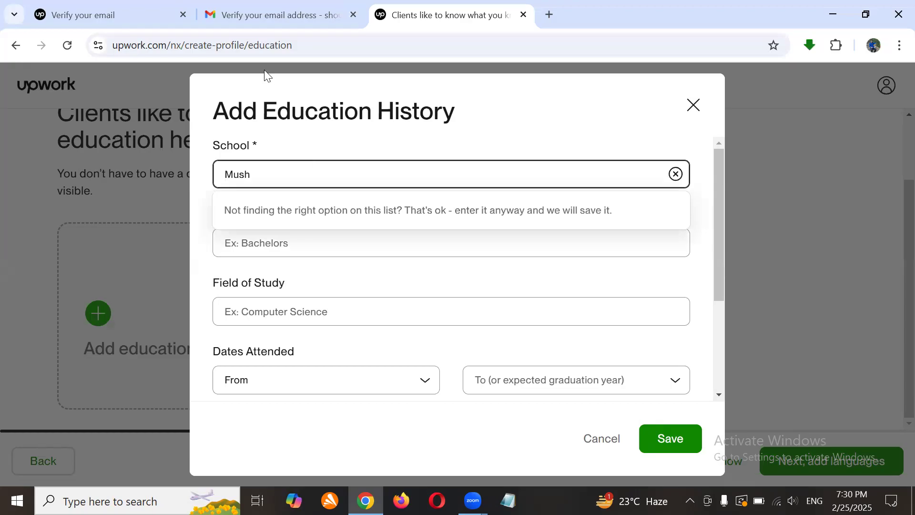
{"action": "type", "text": "uli"}
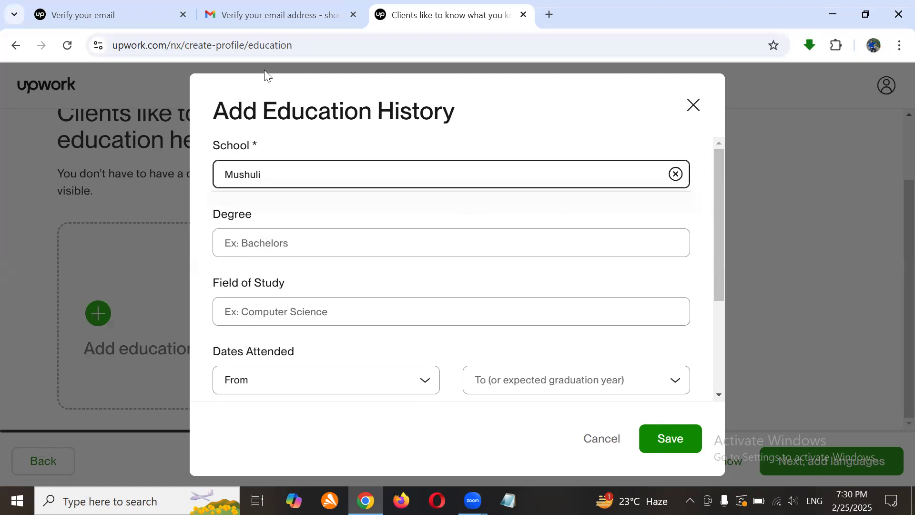
{"action": "key", "text": "BackSpace"}
{"action": "key", "text": "BackSpace"}
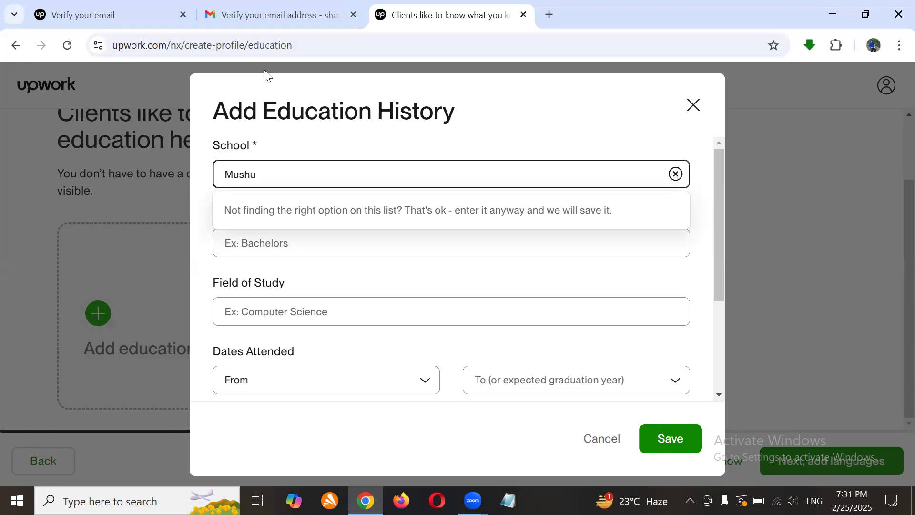
{"action": "type", "text": "li"}
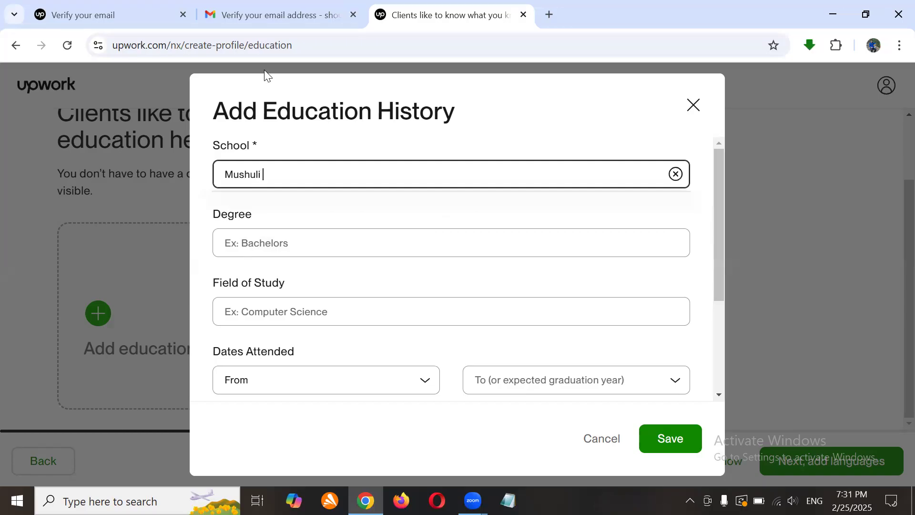
{"action": "type", "text": "High"}
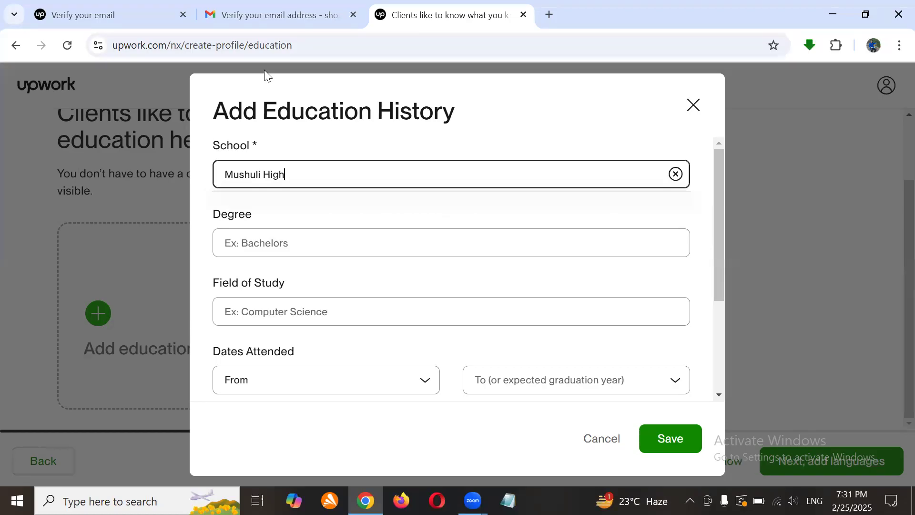
{"action": "type", "text": "School And Colle"}
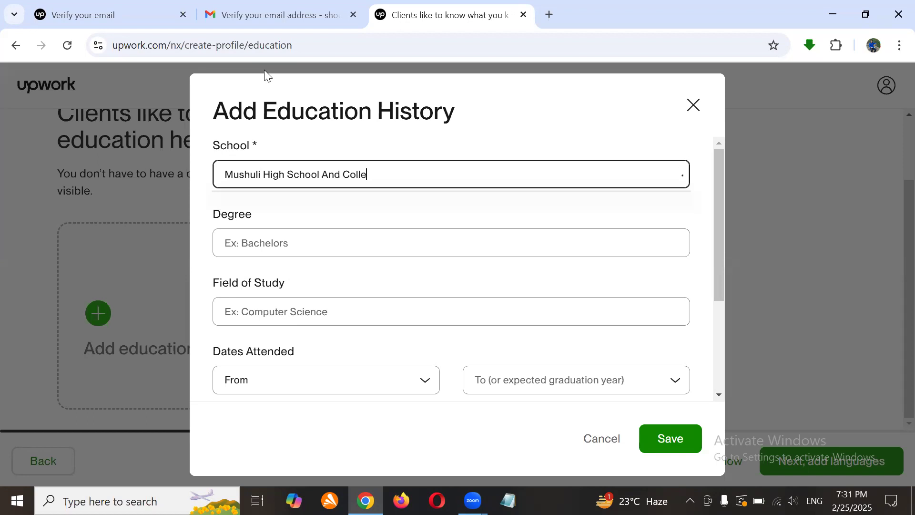
{"action": "type", "text": "he"}
Step: Correct the misspelled 'Collehe' to 'College' in the school name
{"action": "left_click", "coordinate": [455, 95]}
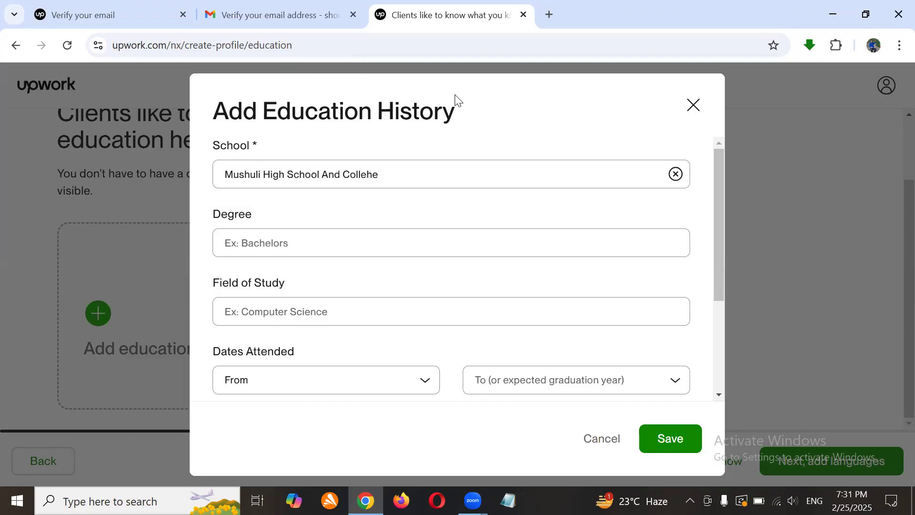
{"action": "triple_click", "coordinate": [455, 95]}
{"action": "key", "text": "ctrl+l"}
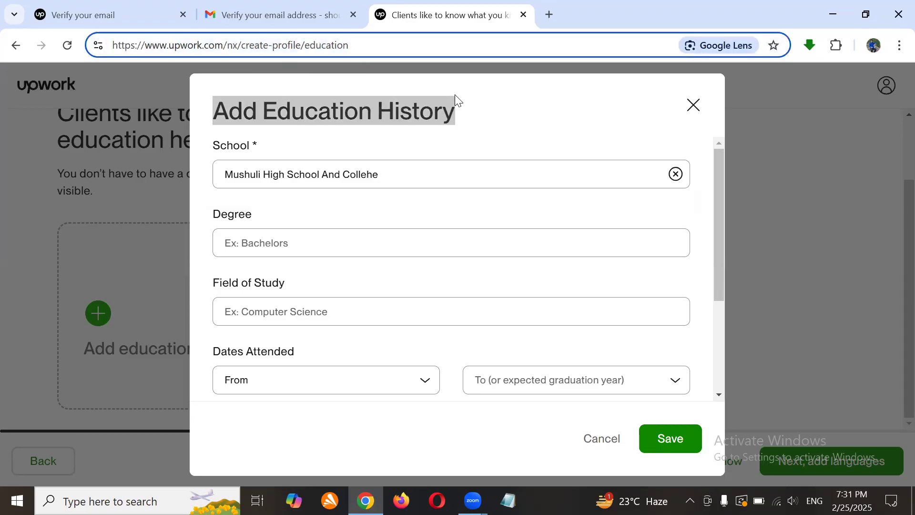
{"action": "left_click", "coordinate": [455, 95]}
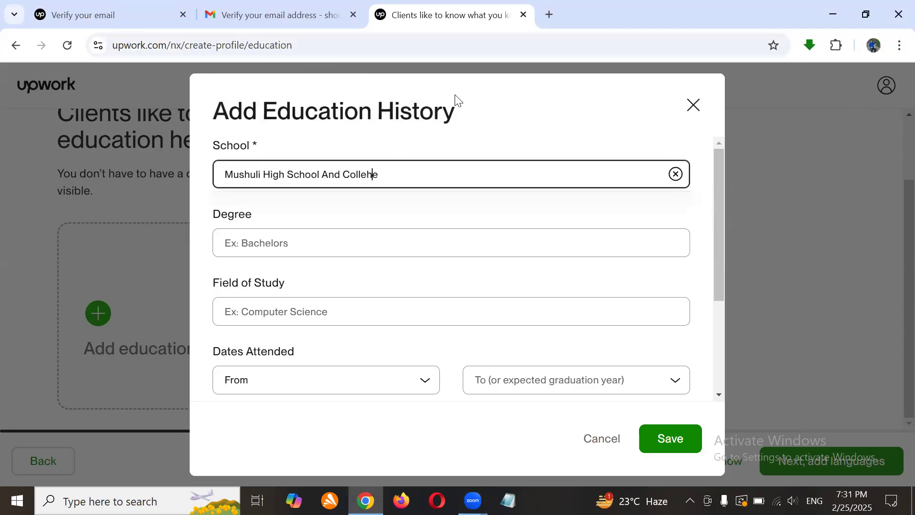
{"action": "key", "text": "BackSpace"}
{"action": "type", "text": "g"}
{"action": "left_click", "coordinate": [325, 245]}
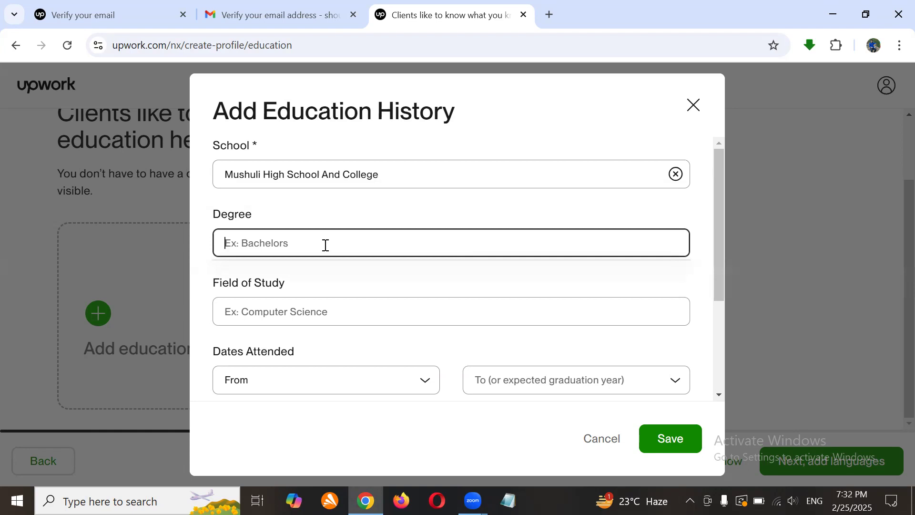
Step: Choose 'High school degree' from the suggestions shown after typing 'High'
{"action": "type", "text": "H"}
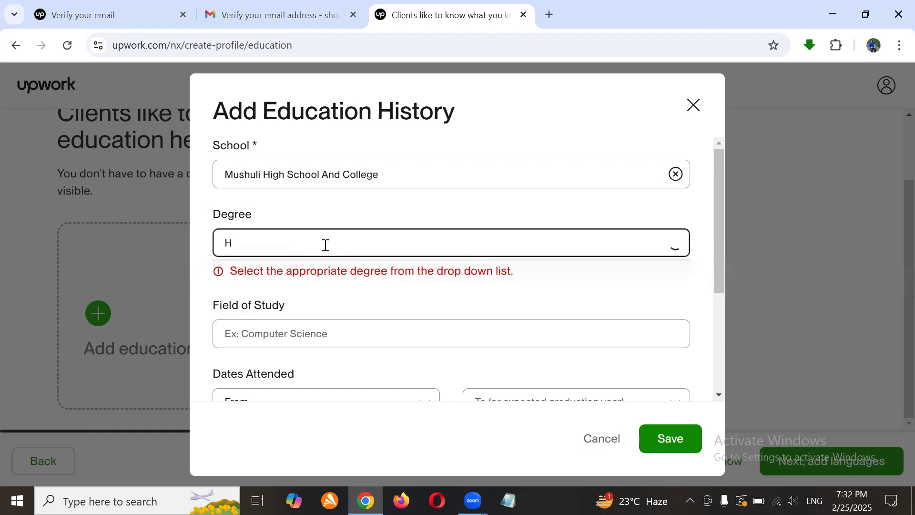
{"action": "type", "text": "igh"}
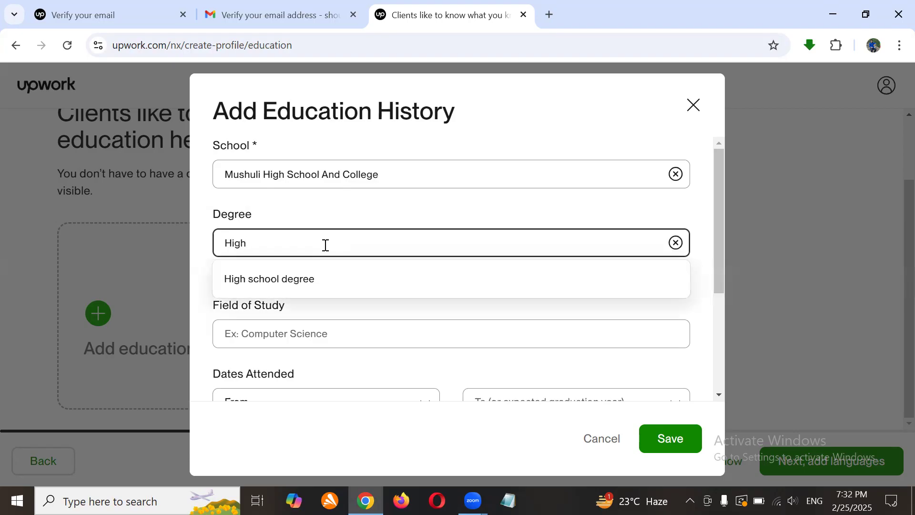
{"action": "left_click", "coordinate": [313, 282]}
{"action": "left_click", "coordinate": [313, 311]}
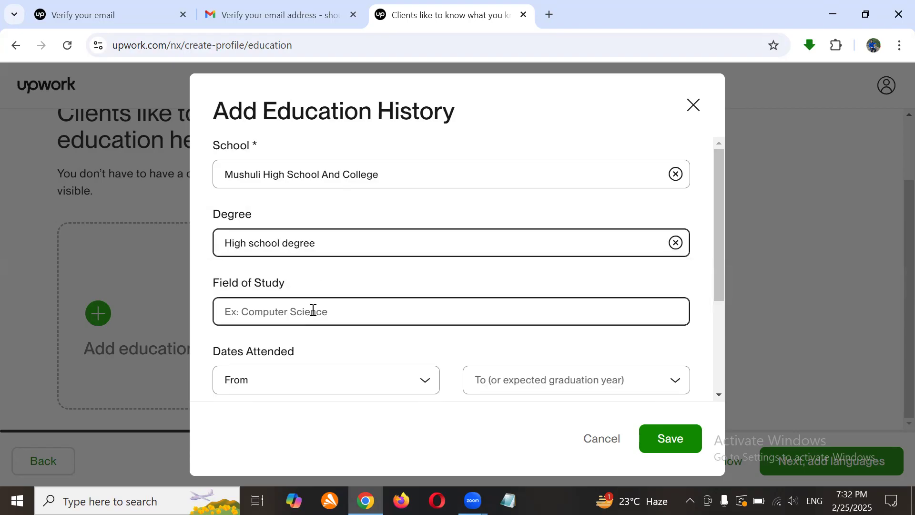
{"action": "left_click", "coordinate": [312, 314]}
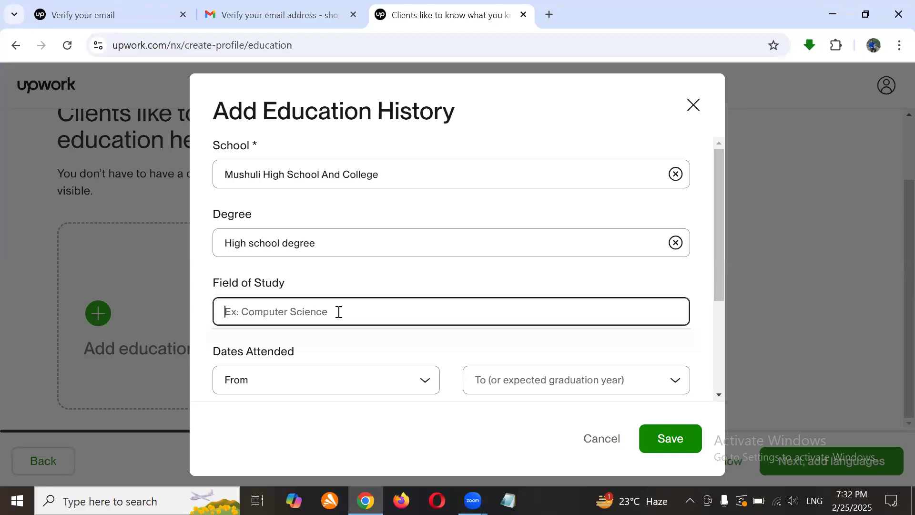
Step: Replace 'Accounting' in Field of Study with 'Com' to show computer-related subjects
{"action": "type", "text": "A"}
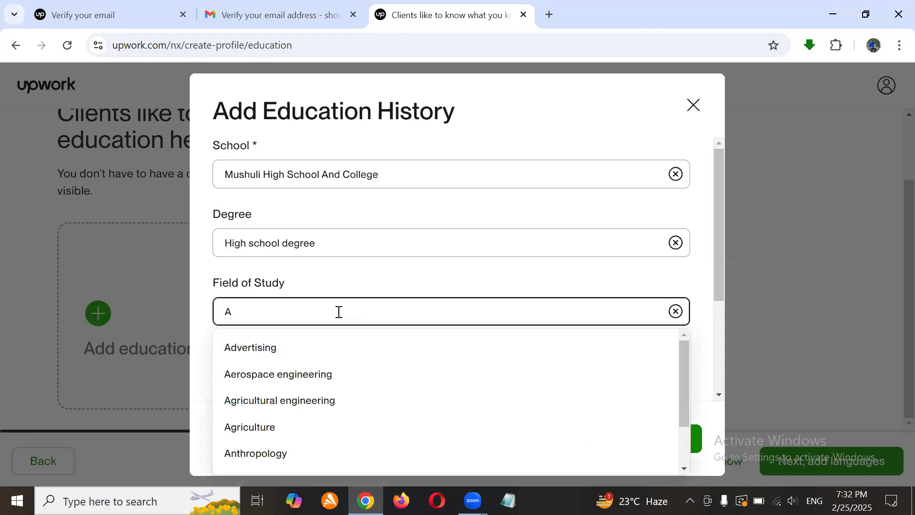
{"action": "type", "text": "cc"}
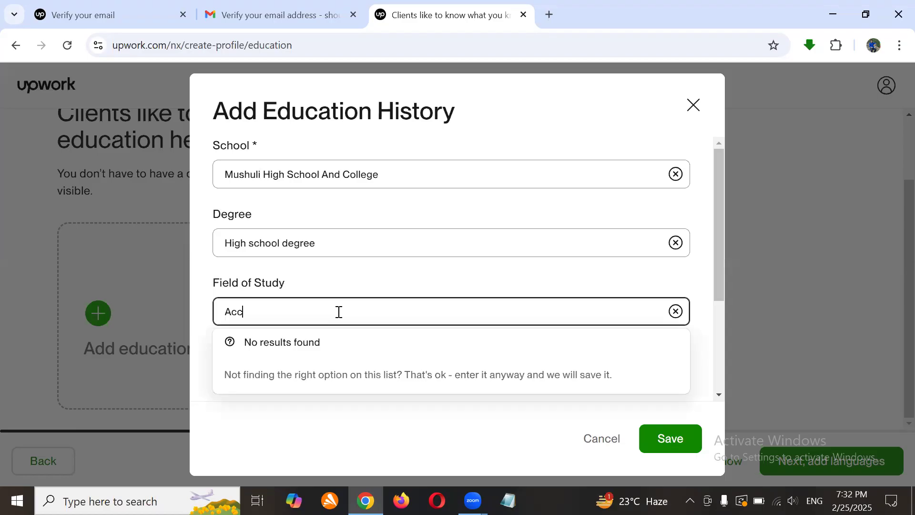
{"action": "type", "text": "ou"}
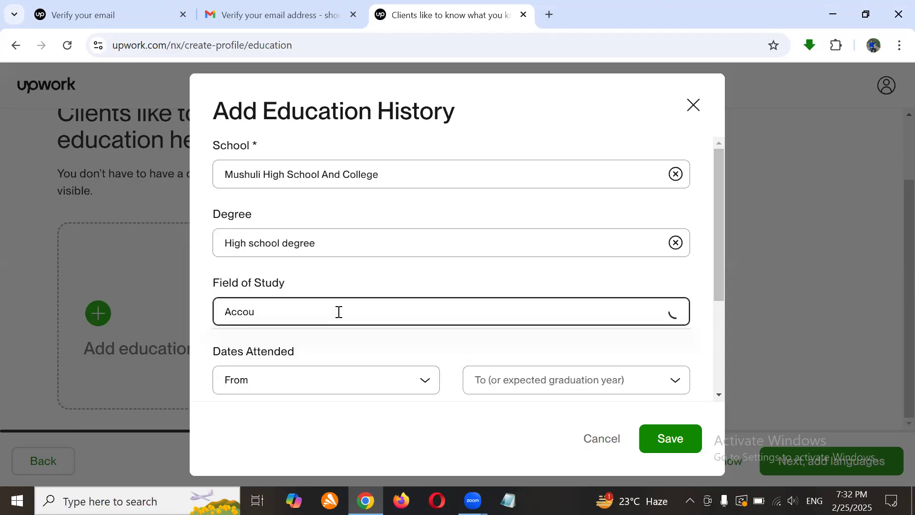
{"action": "type", "text": "ntint"}
{"action": "key", "text": "BackSpace"}
{"action": "key", "text": "BackSpace"}
{"action": "key", "text": "BackSpace"}
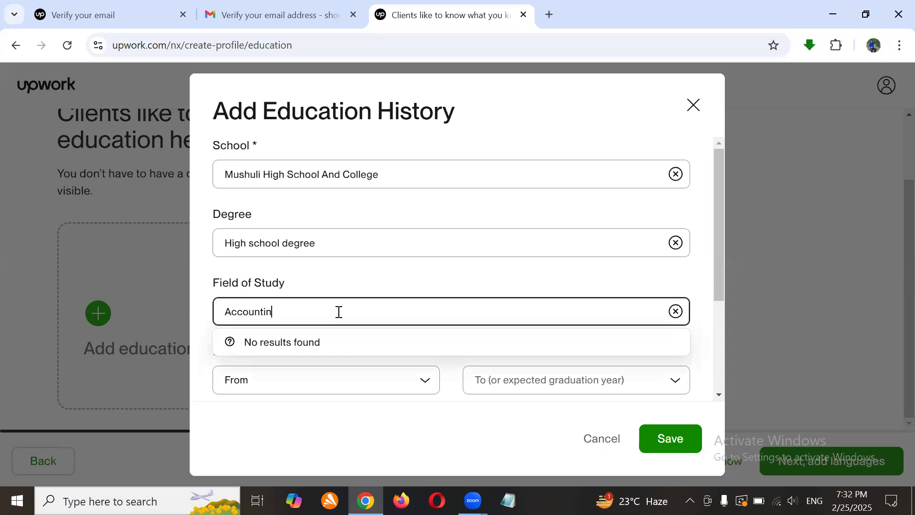
{"action": "key", "text": "BackSpace"}
{"action": "key", "text": "BackSpace"}
{"action": "key", "text": "BackSpace"}
{"action": "key", "text": "BackSpace"}
{"action": "key", "text": "BackSpace"}
{"action": "key", "text": "BackSpace"}
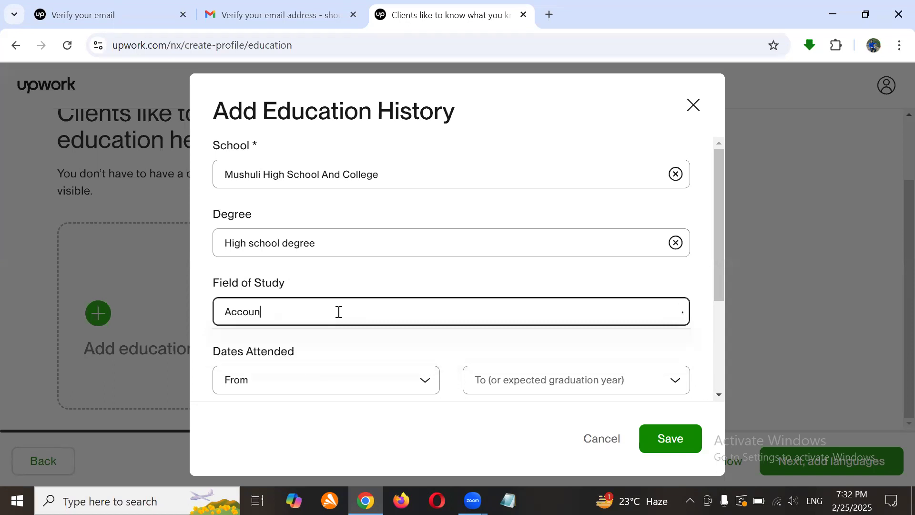
{"action": "key", "text": "BackSpace"}
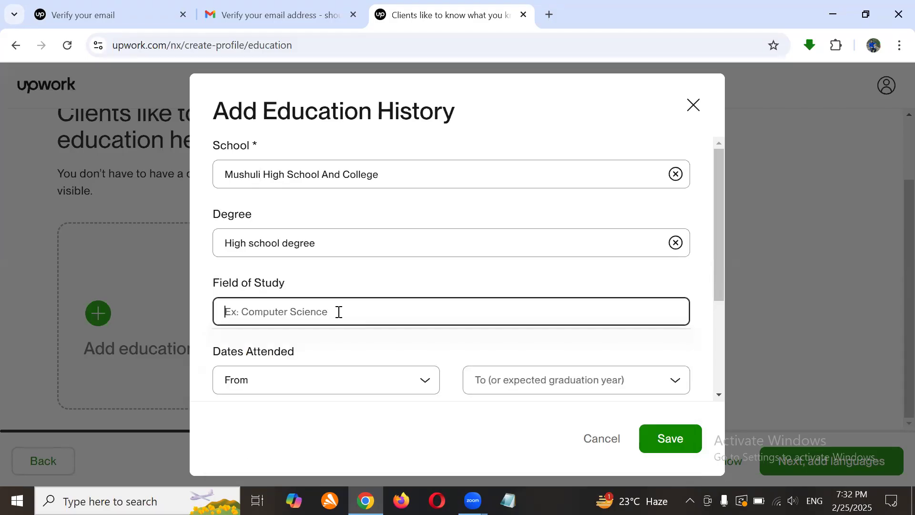
{"action": "type", "text": "C"}
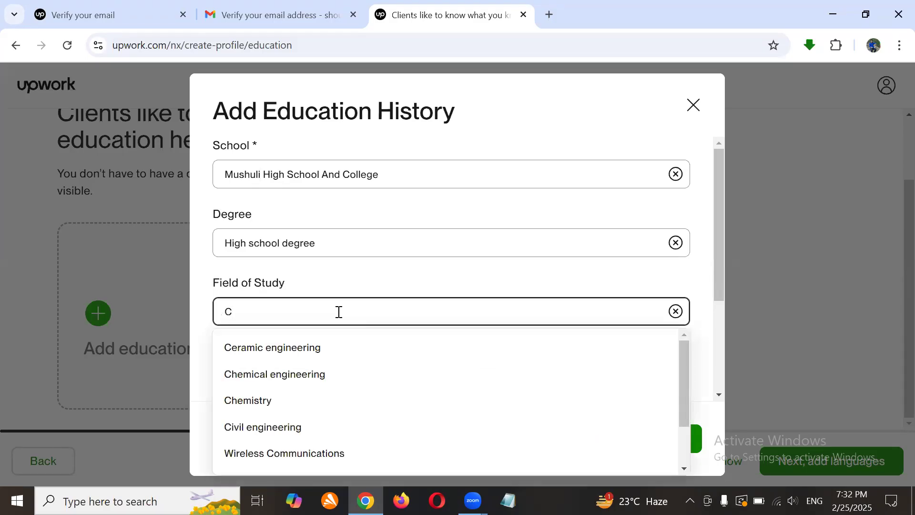
{"action": "type", "text": "o"}
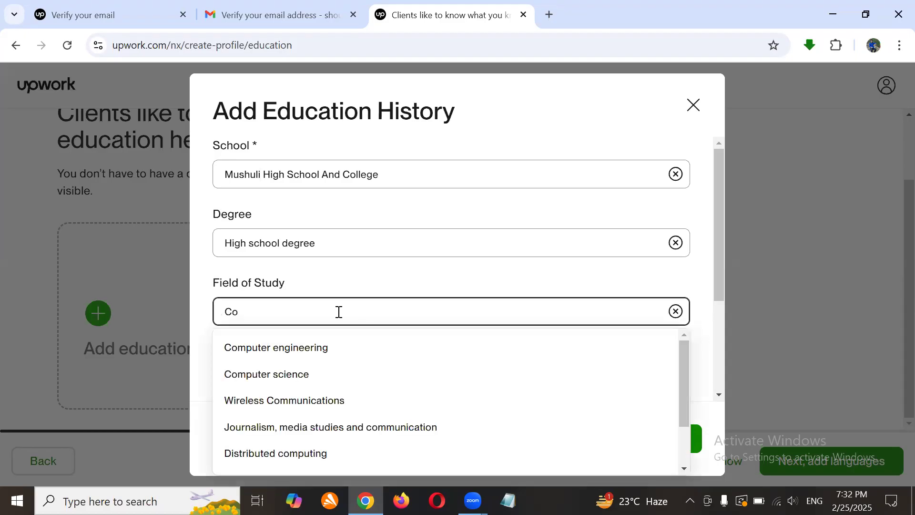
{"action": "type", "text": "mers"}
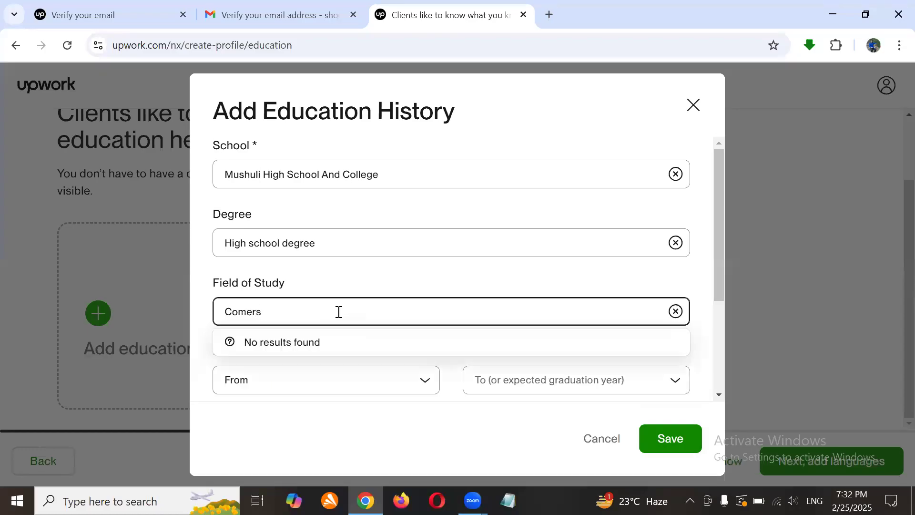
{"action": "key", "text": "BackSpace"}
{"action": "key", "text": "BackSpace"}
{"action": "key", "text": "BackSpace"}
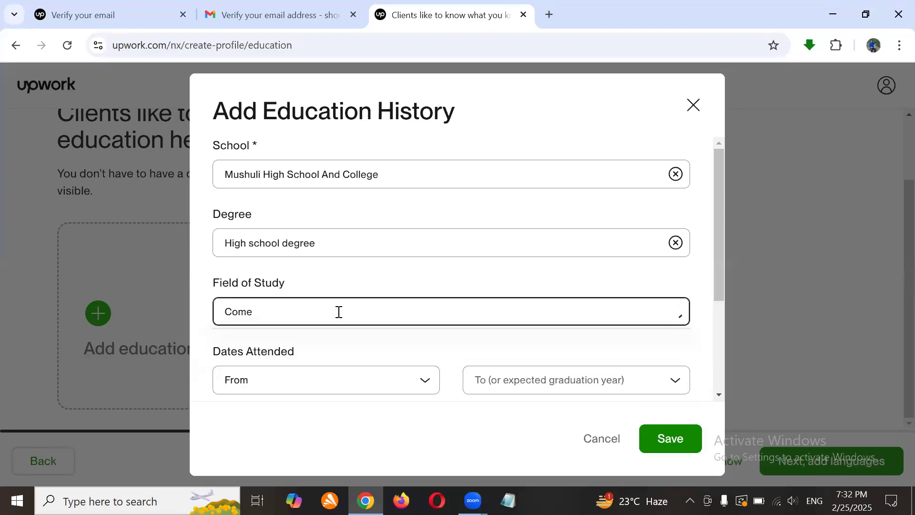
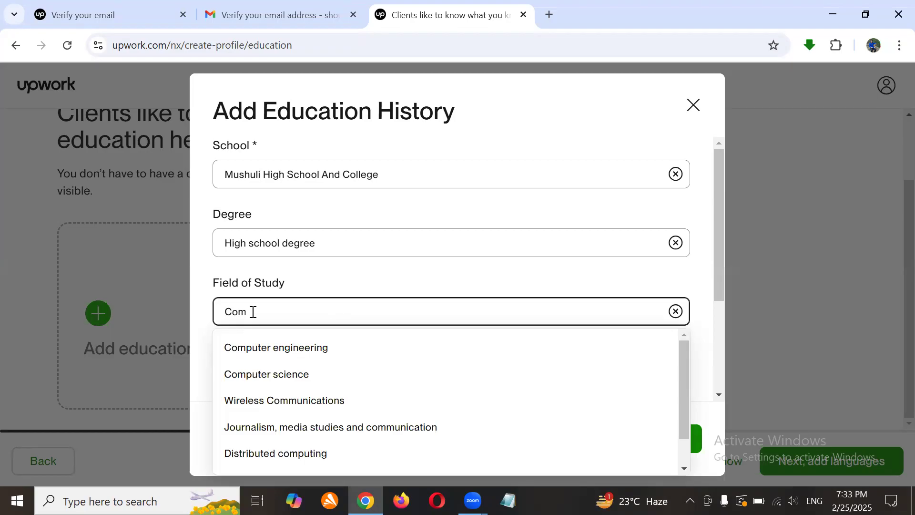
Step: Replace 'Com' with 'Business' and pick the Business suggestion for Field of Study
{"action": "key", "text": "BackSpace"}
{"action": "key", "text": "BackSpace"}
{"action": "key", "text": "BackSpace"}
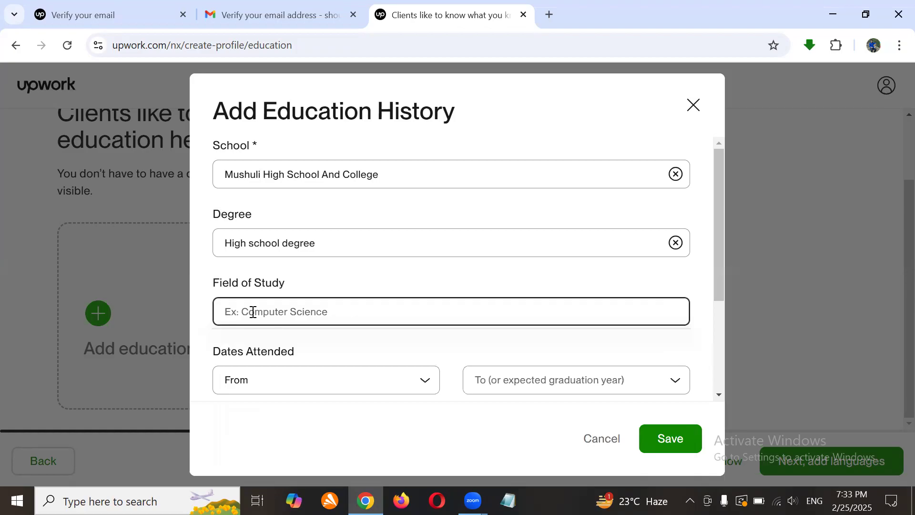
{"action": "type", "text": "Bus"}
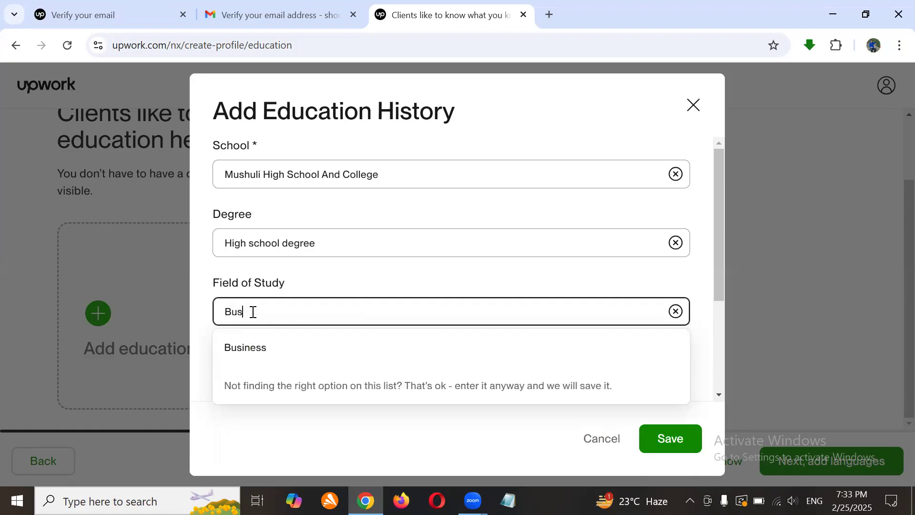
{"action": "type", "text": "iness"}
{"action": "left_click", "coordinate": [250, 349]}
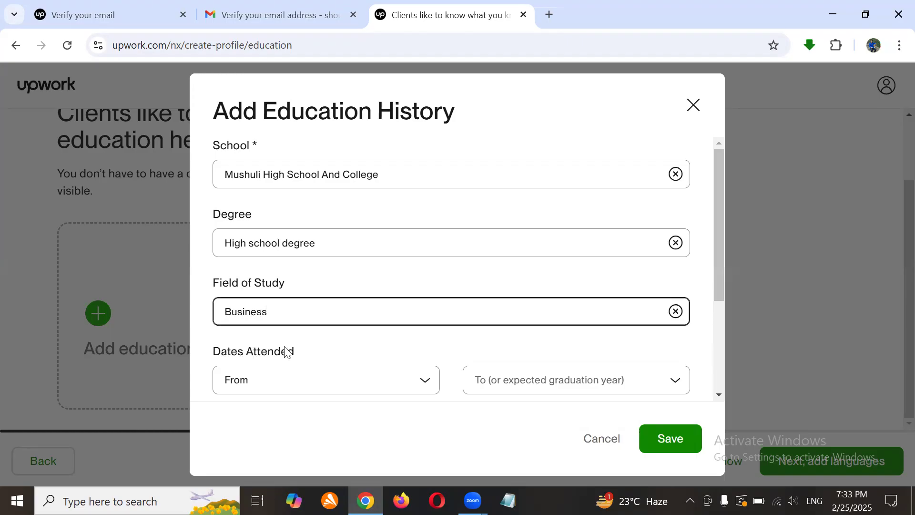
{"action": "left_click_drag", "start_coordinate": [718, 277], "coordinate": [716, 319]}
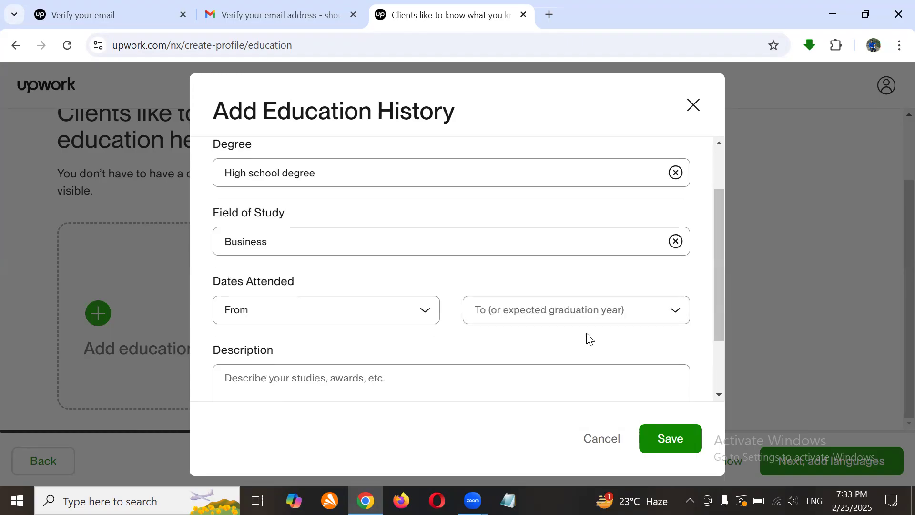
Step: Set the entry's years to 2013 through 2015 and save it
{"action": "left_click", "coordinate": [425, 313]}
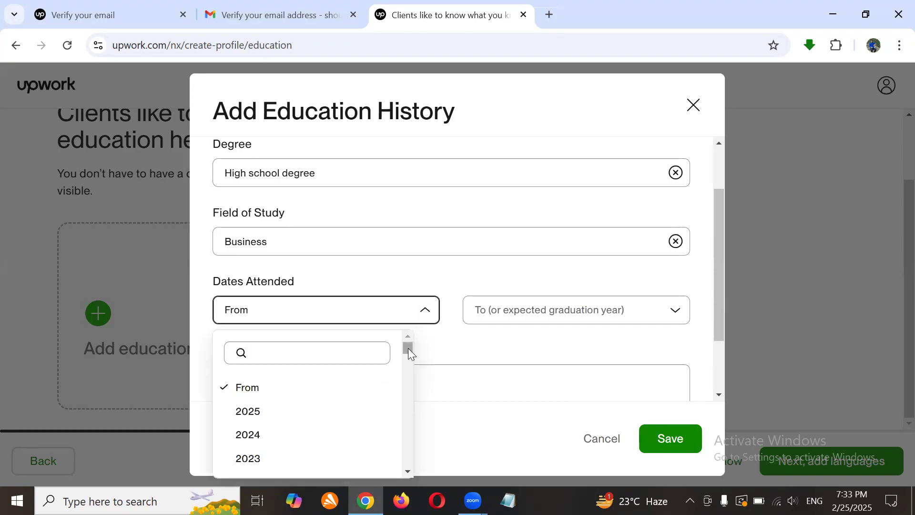
{"action": "mouse_move", "coordinate": [408, 348]}
{"action": "left_mouse_down"}
{"action": "mouse_move", "coordinate": [407, 375]}
{"action": "mouse_move", "coordinate": [408, 365]}
{"action": "left_mouse_up"}
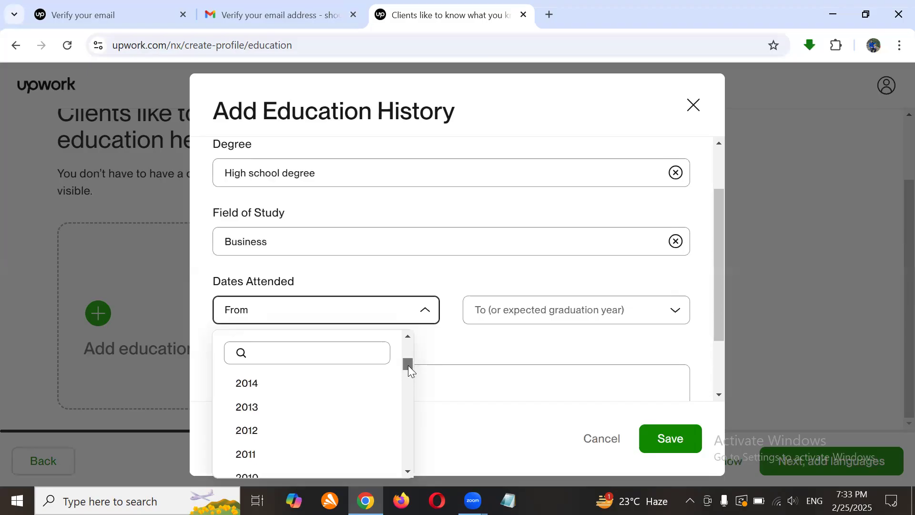
{"action": "left_click", "coordinate": [249, 418]}
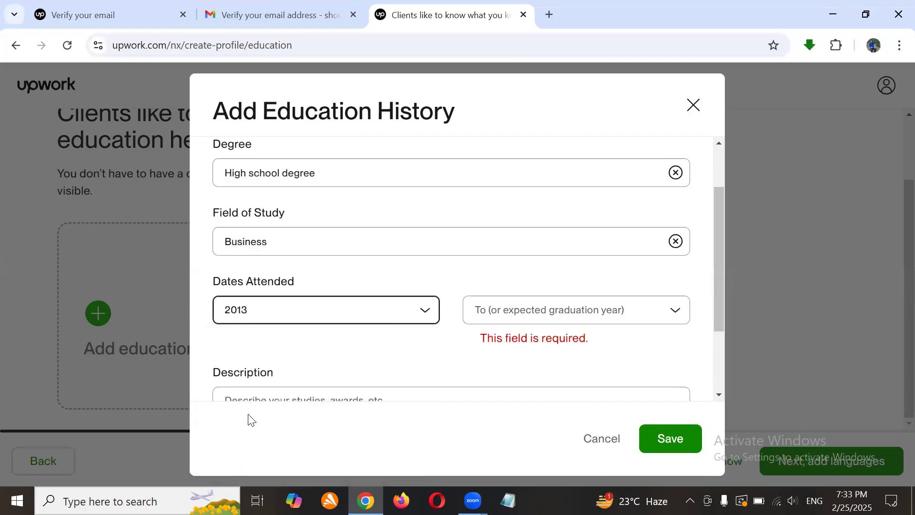
{"action": "left_click", "coordinate": [668, 312]}
{"action": "mouse_move", "coordinate": [658, 350]}
{"action": "left_mouse_down"}
{"action": "mouse_move", "coordinate": [650, 384]}
{"action": "mouse_move", "coordinate": [655, 368]}
{"action": "left_mouse_up"}
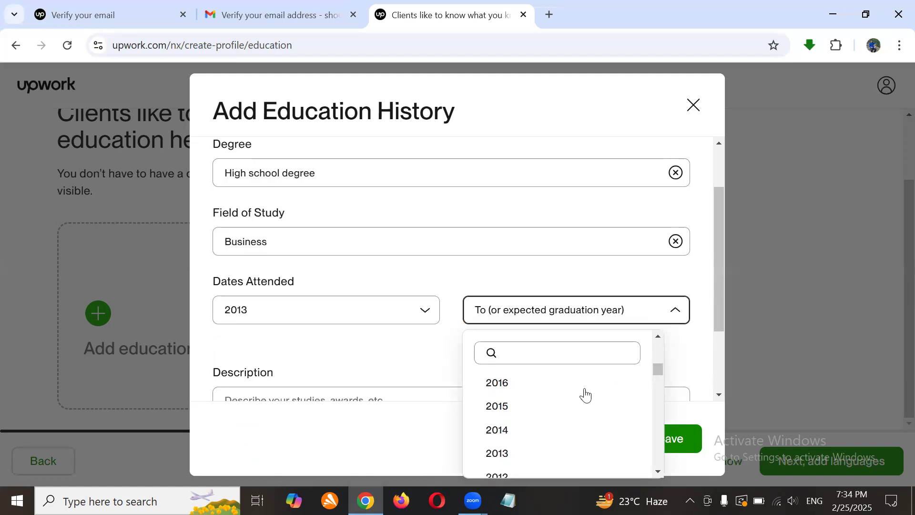
{"action": "left_click", "coordinate": [511, 413]}
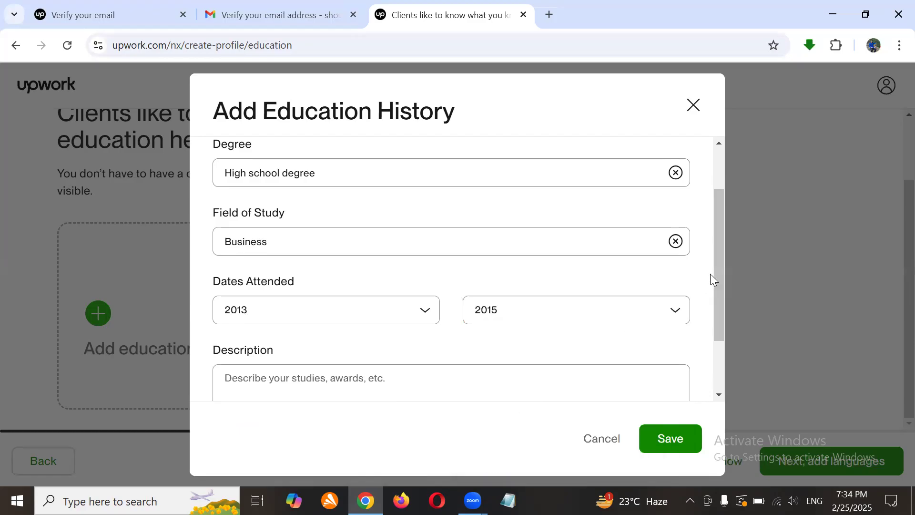
{"action": "left_click_drag", "start_coordinate": [715, 272], "coordinate": [691, 363]}
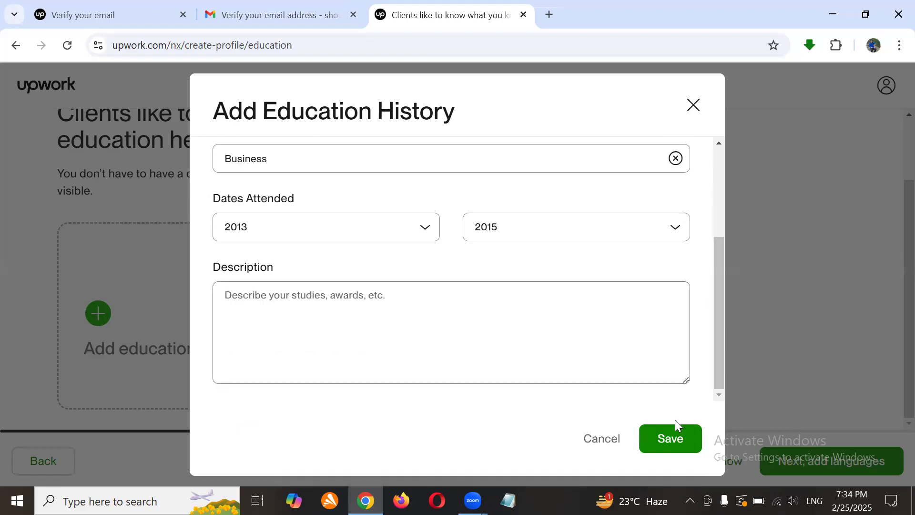
{"action": "left_click", "coordinate": [666, 448]}
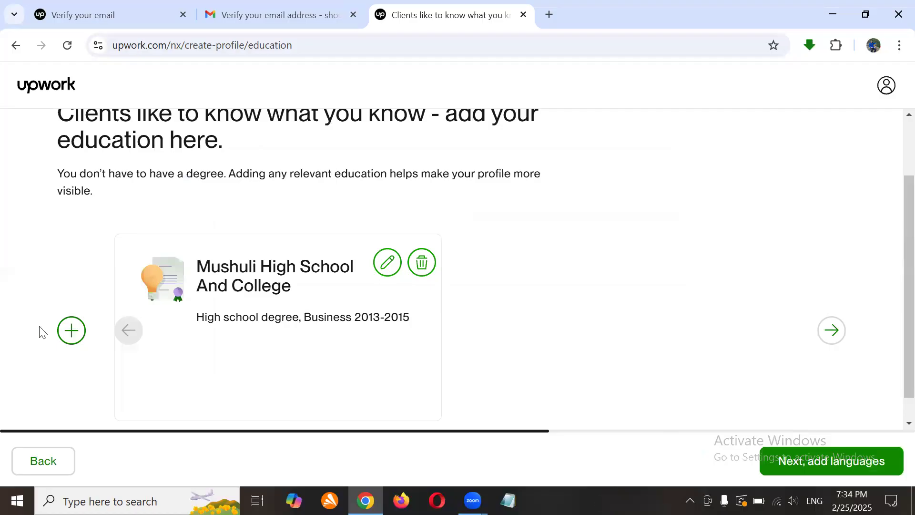
Step: Add a new education entry with school 'Mushuli High School And College'
{"action": "left_click", "coordinate": [70, 332]}
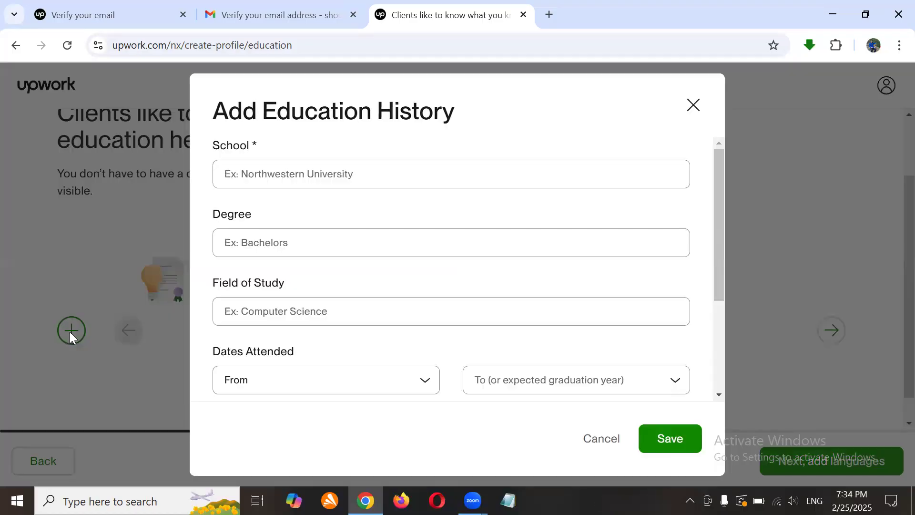
{"action": "left_click", "coordinate": [316, 181]}
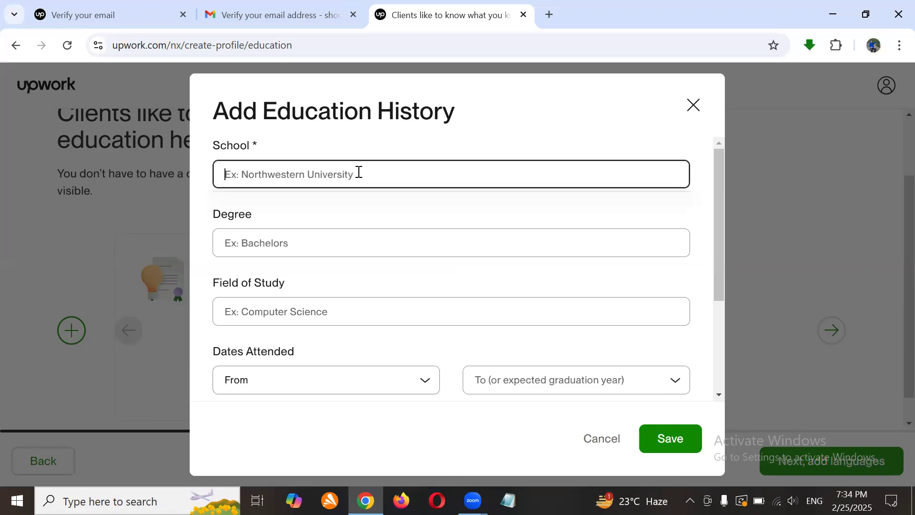
{"action": "type", "text": "M"}
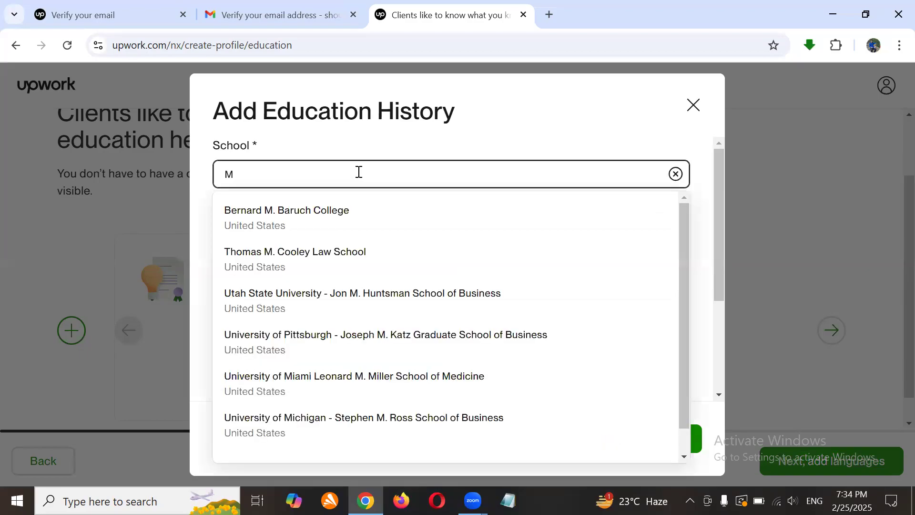
{"action": "type", "text": "us"}
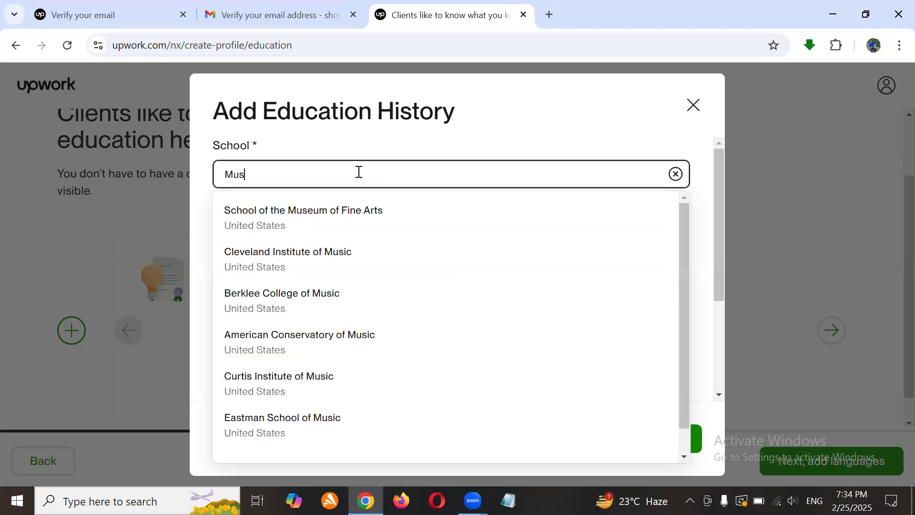
{"action": "type", "text": "huli"}
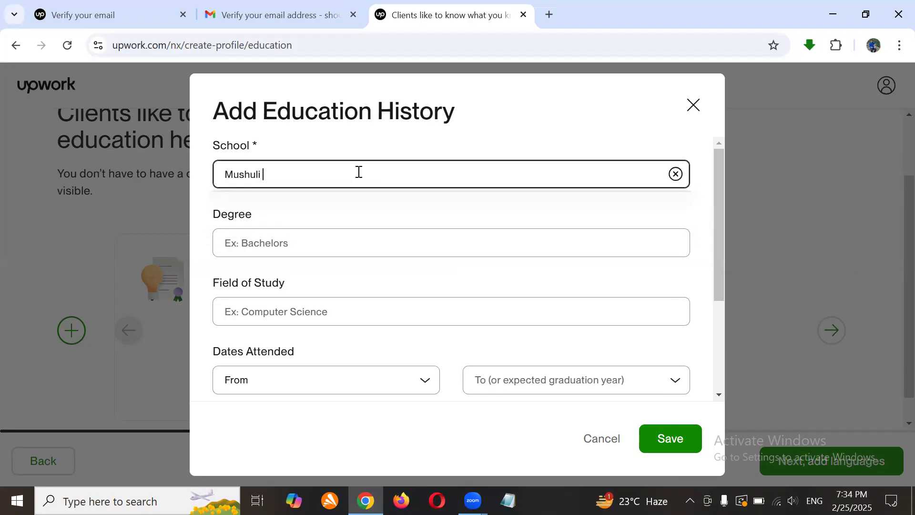
{"action": "type", "text": "High Sh"}
{"action": "key", "text": "BackSpace"}
{"action": "type", "text": "chool "}
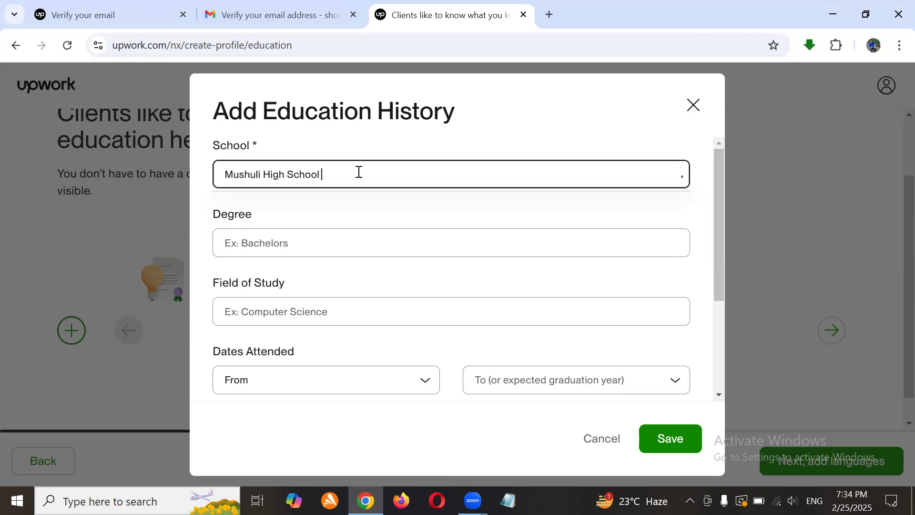
{"action": "type", "text": "And College"}
{"action": "left_click", "coordinate": [308, 246]}
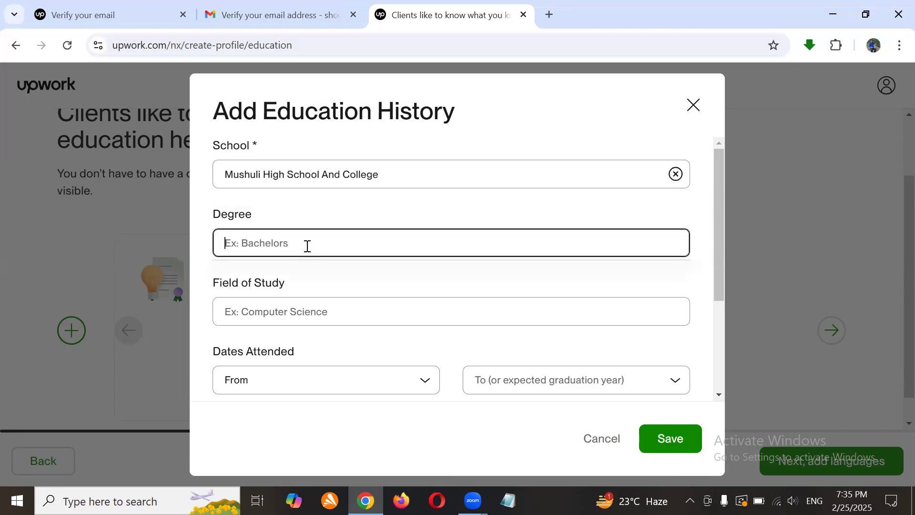
Step: Choose High school degree from the 'H' suggestions and Business from the 'Bus' suggestions
{"action": "type", "text": "H"}
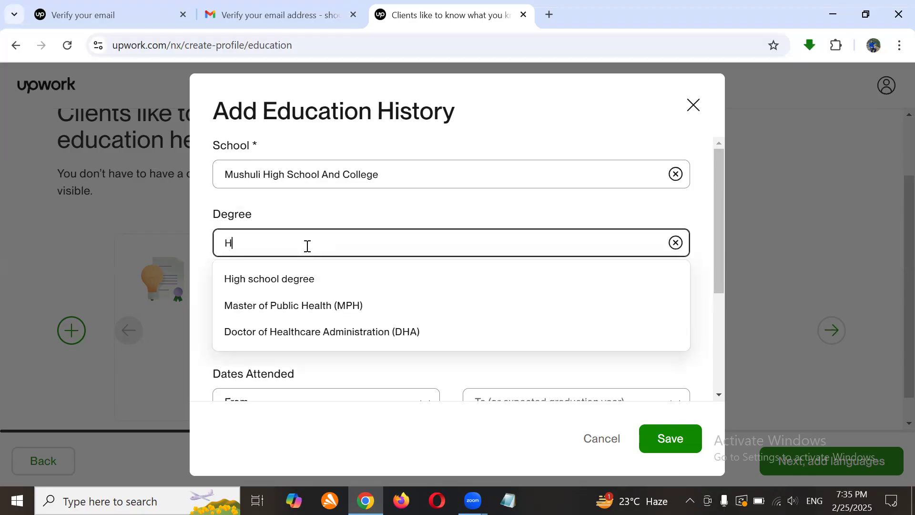
{"action": "left_click", "coordinate": [292, 278]}
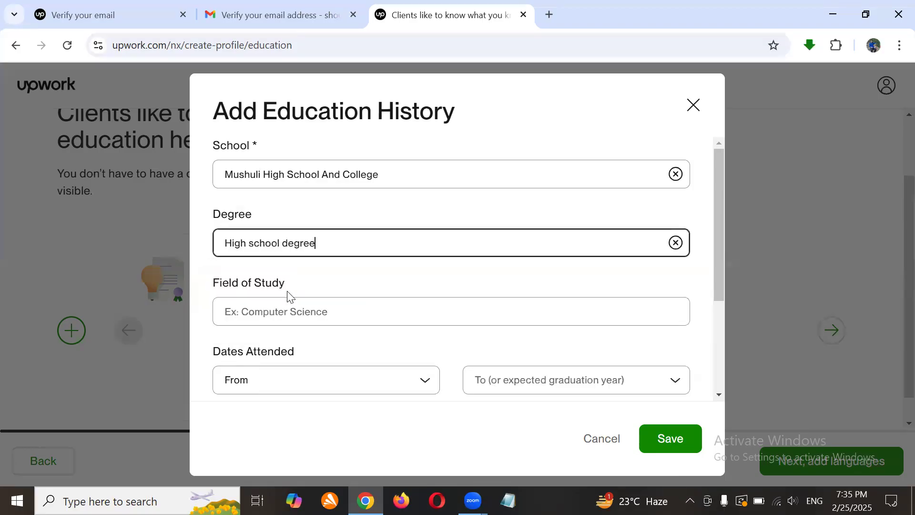
{"action": "left_click", "coordinate": [287, 310]}
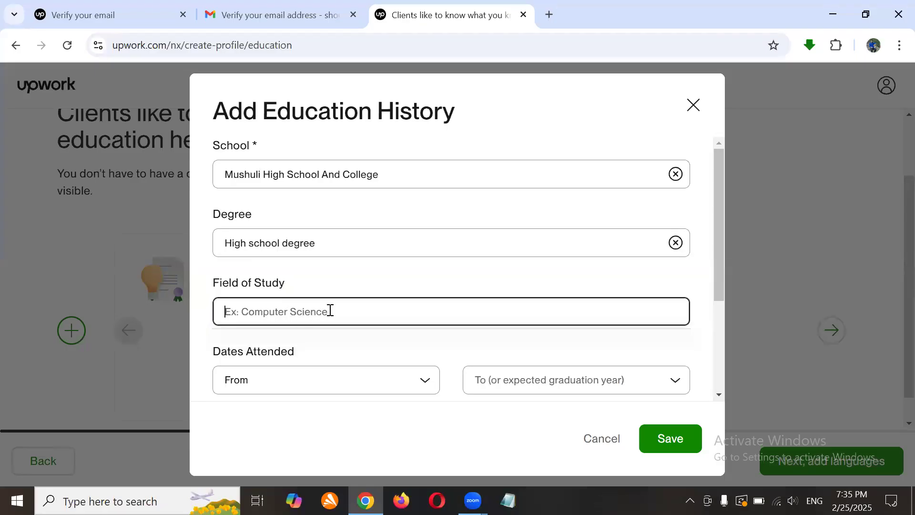
{"action": "type", "text": "B"}
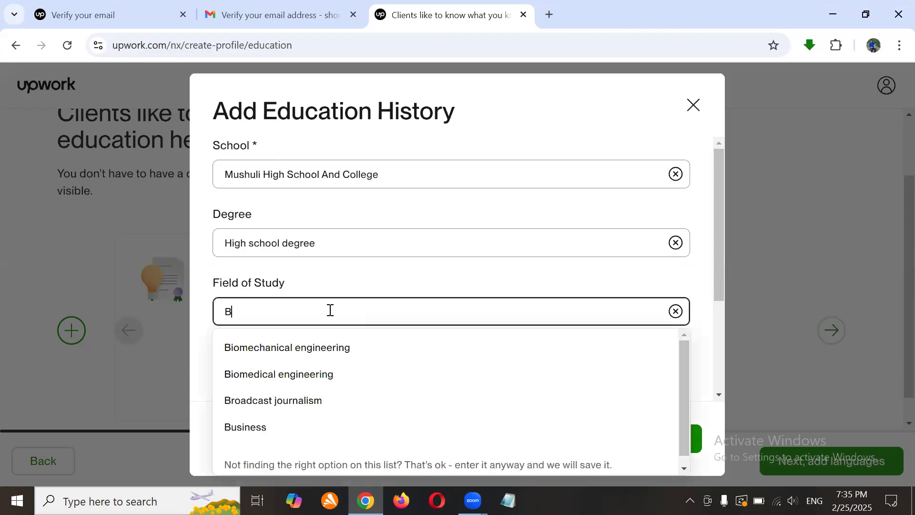
{"action": "type", "text": "us"}
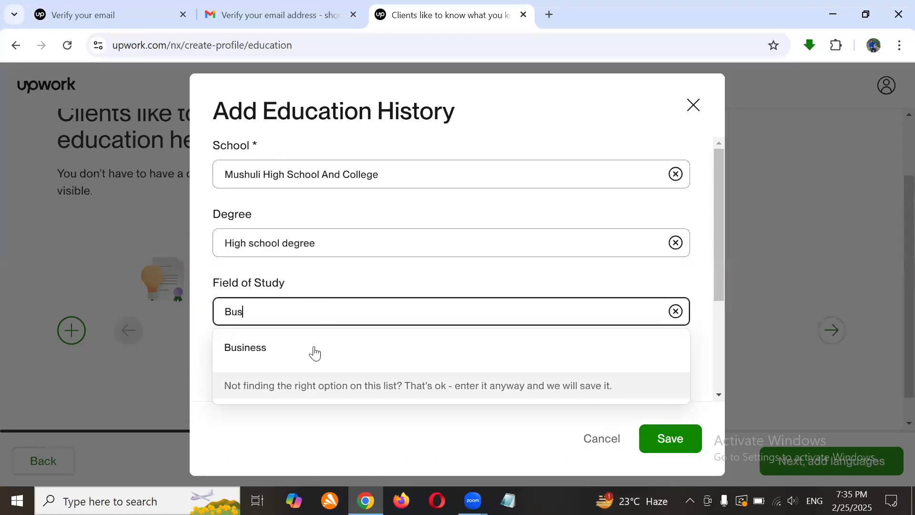
{"action": "left_click", "coordinate": [314, 350]}
{"action": "left_click", "coordinate": [294, 384]}
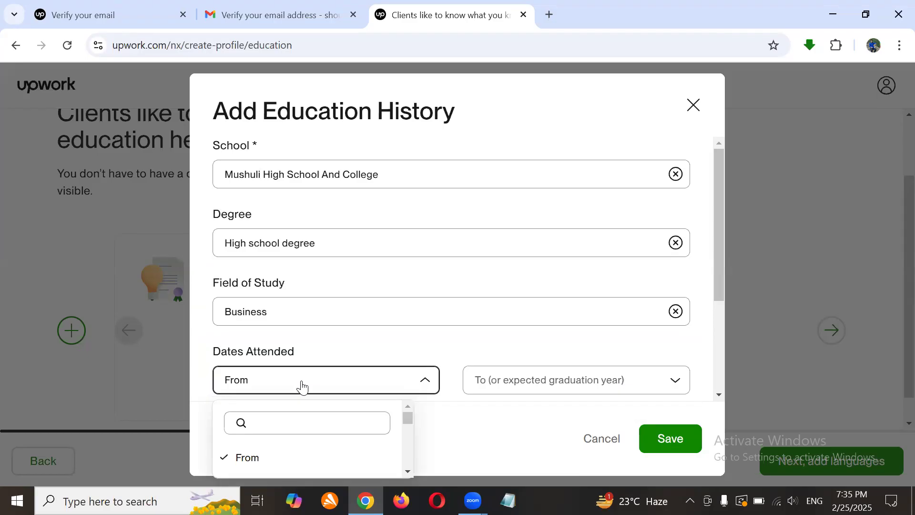
Step: Set the second entry's years to 2014 through 2016, correcting the start year from 2015, and save
{"action": "scroll", "coordinate": [408, 422], "scroll_direction": "down", "scroll_amount": 5}
{"action": "left_click_drag", "start_coordinate": [407, 426], "coordinate": [409, 424]}
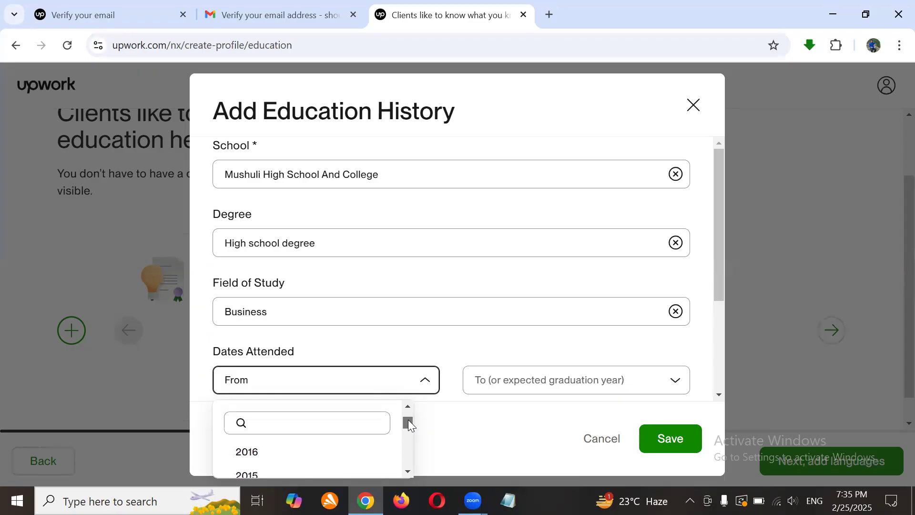
{"action": "left_click", "coordinate": [334, 474]}
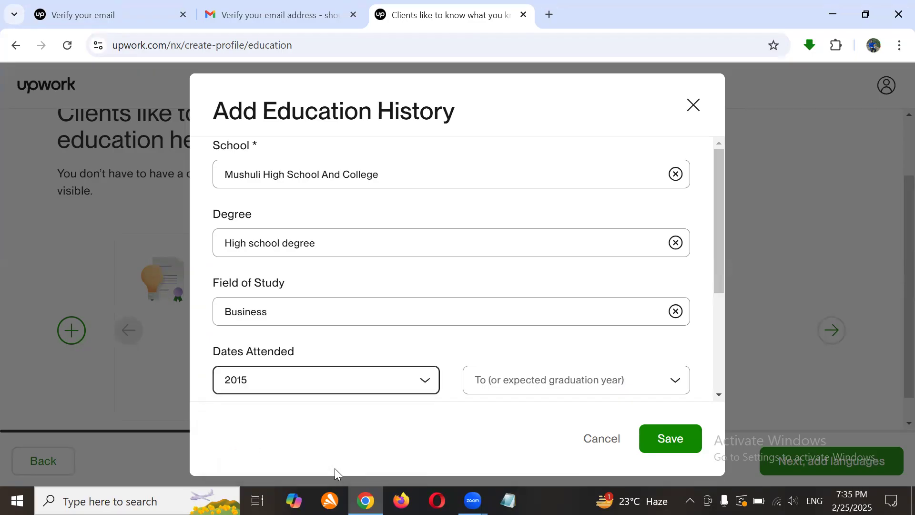
{"action": "left_click", "coordinate": [673, 384]}
{"action": "left_click_drag", "start_coordinate": [659, 419], "coordinate": [657, 427]}
{"action": "scroll", "coordinate": [659, 422], "scroll_direction": "down", "scroll_amount": 1}
{"action": "left_click", "coordinate": [582, 460]}
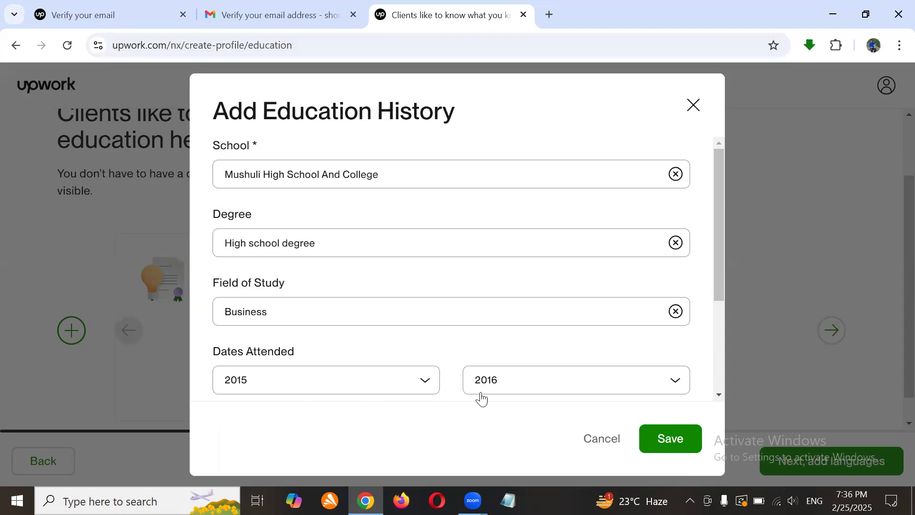
{"action": "left_click", "coordinate": [261, 384]}
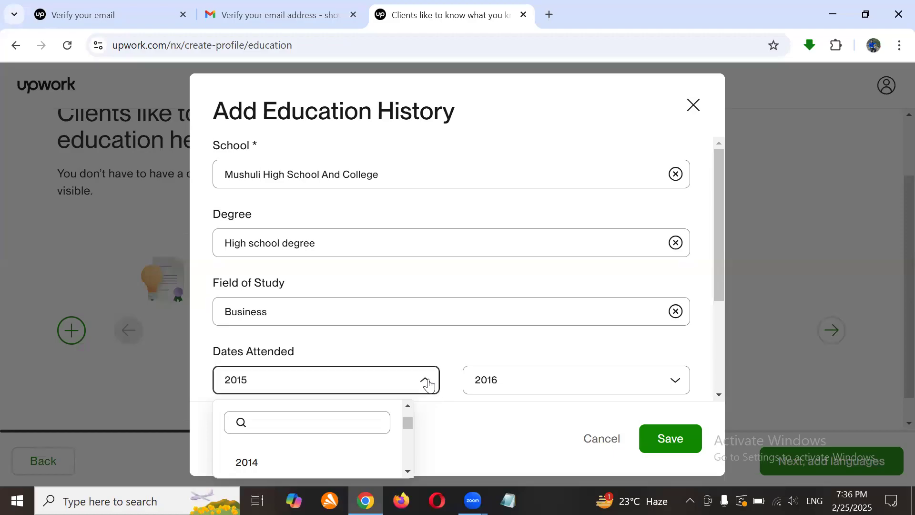
{"action": "left_click", "coordinate": [320, 465]}
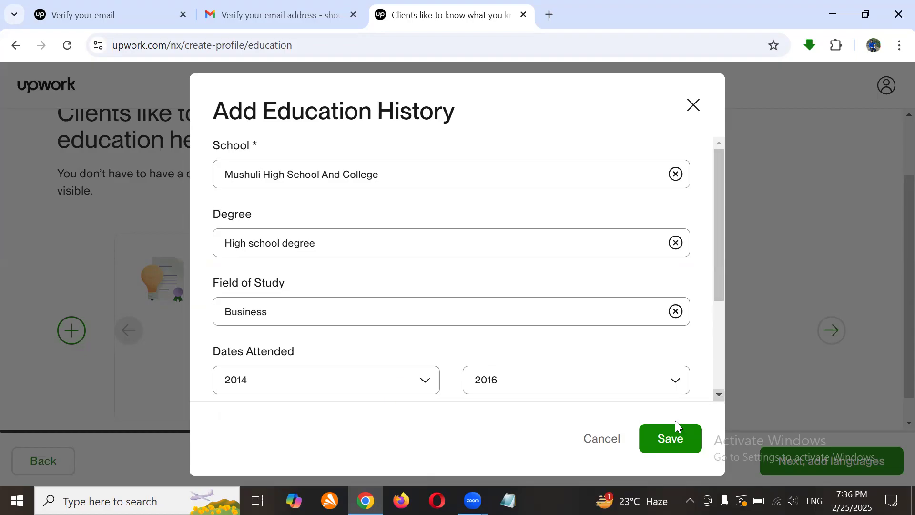
{"action": "left_click", "coordinate": [665, 438]}
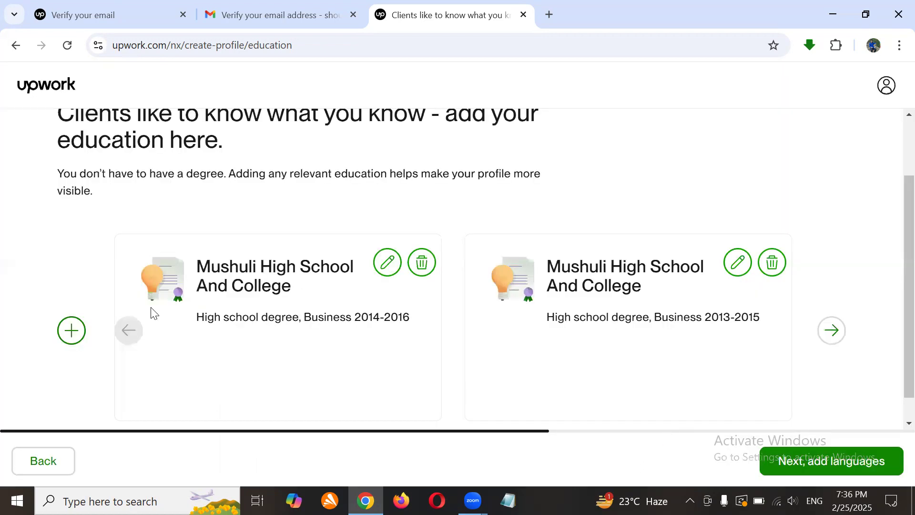
Step: Start a third education entry and type 'National University' as the school, dismissing the suggestions
{"action": "left_click", "coordinate": [71, 329]}
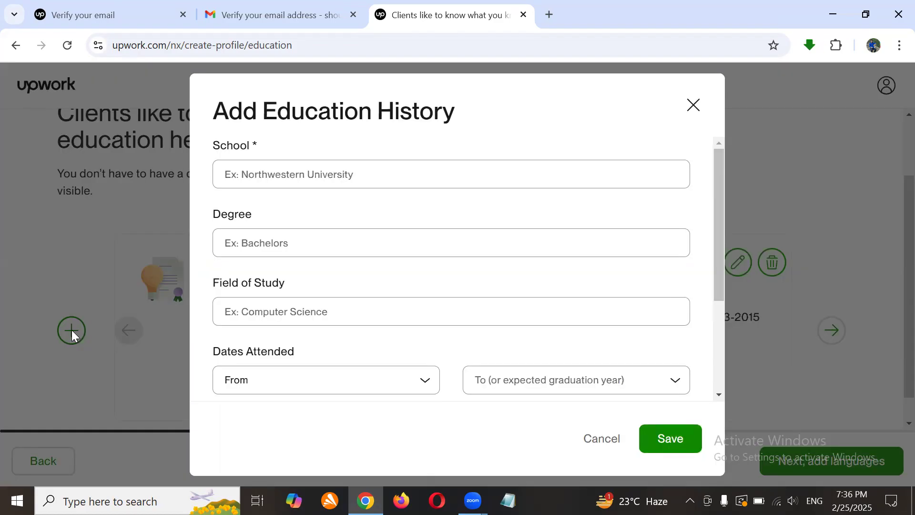
{"action": "left_click", "coordinate": [401, 173]}
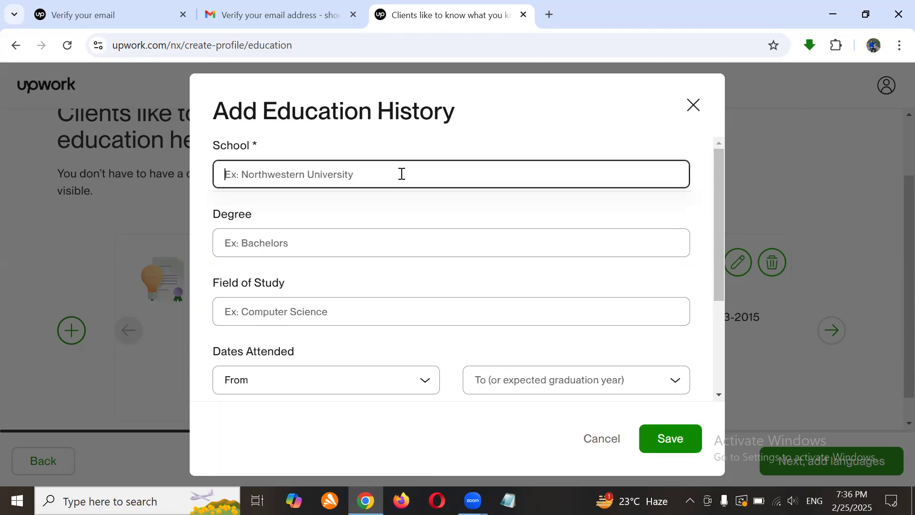
{"action": "type", "text": "G"}
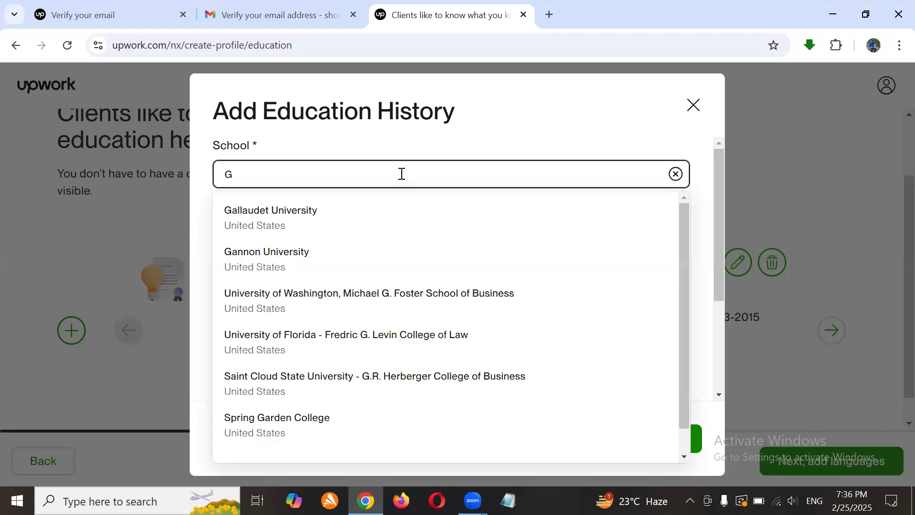
{"action": "type", "text": "uru"}
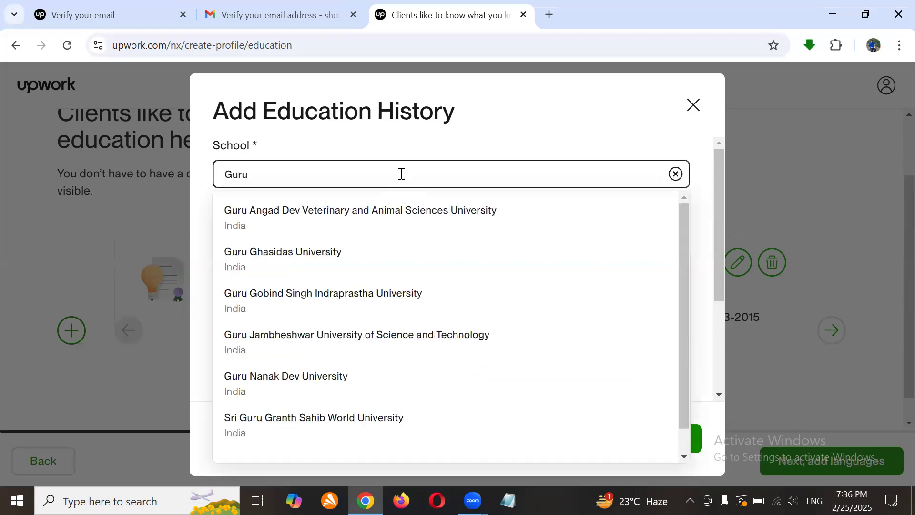
{"action": "type", "text": "da"}
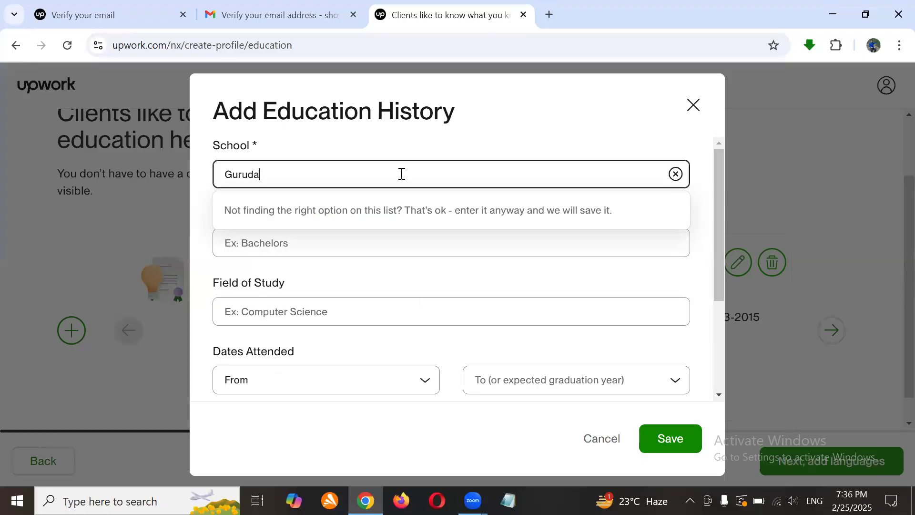
{"action": "type", "text": "yal "}
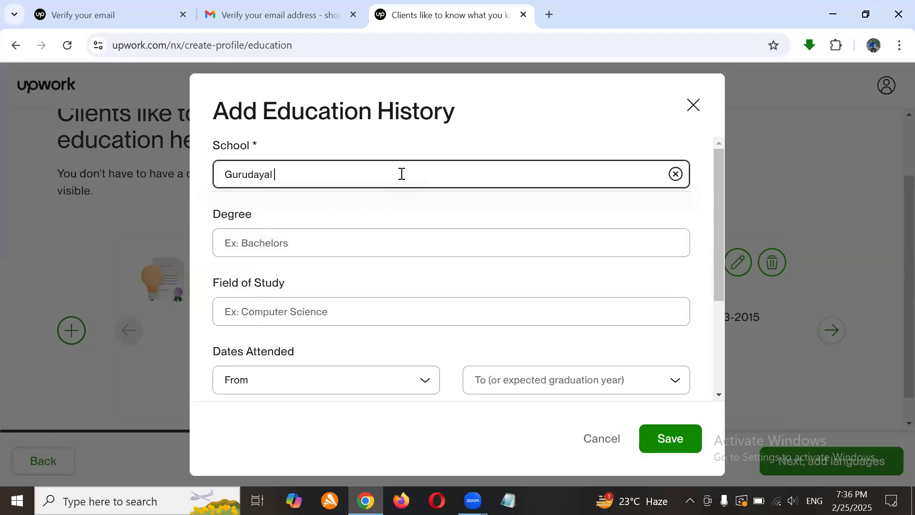
{"action": "type", "text": "Gobe"}
{"action": "key", "text": "BackSpace"}
{"action": "key", "text": "BackSpace"}
{"action": "type", "text": "ve"}
{"action": "key", "text": "BackSpace"}
{"action": "key", "text": "BackSpace"}
{"action": "key", "text": "BackSpace"}
{"action": "key", "text": "BackSpace"}
{"action": "key", "text": "BackSpace"}
{"action": "key", "text": "BackSpace"}
{"action": "key", "text": "BackSpace"}
{"action": "key", "text": "BackSpace"}
{"action": "key", "text": "BackSpace"}
{"action": "key", "text": "BackSpace"}
{"action": "key", "text": "BackSpace"}
{"action": "key", "text": "BackSpace"}
{"action": "key", "text": "BackSpace"}
{"action": "key", "text": "BackSpace"}
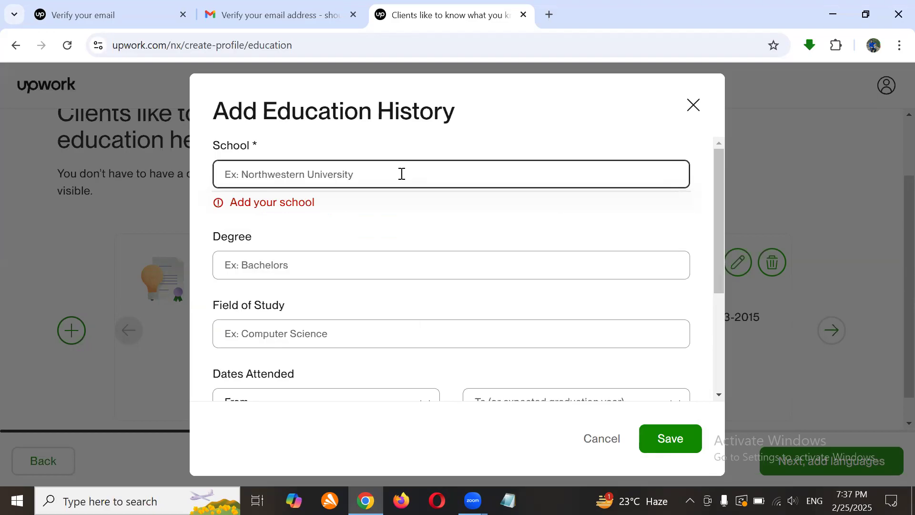
{"action": "type", "text": "Na"}
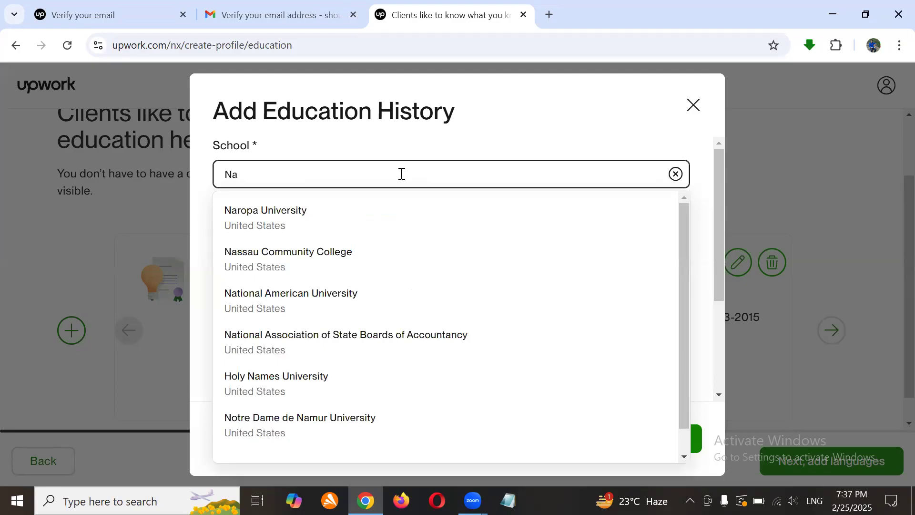
{"action": "type", "text": "ti"}
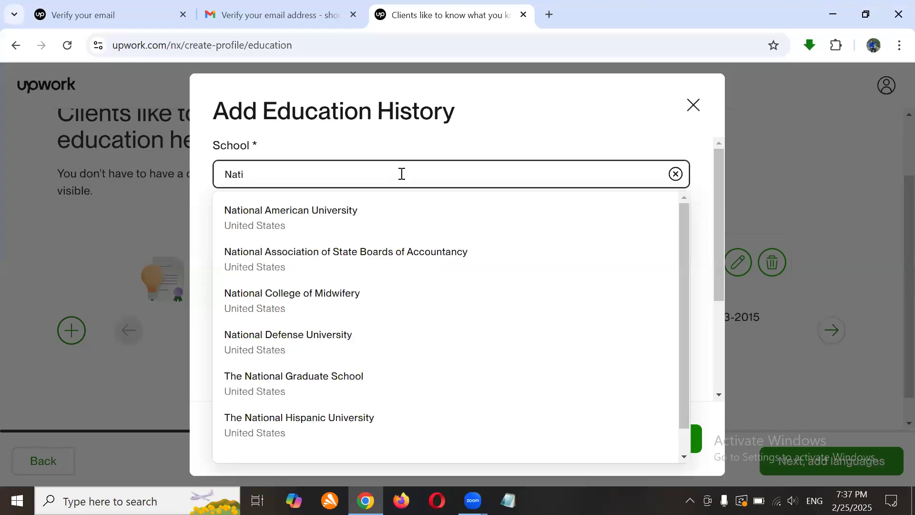
{"action": "type", "text": "onal"}
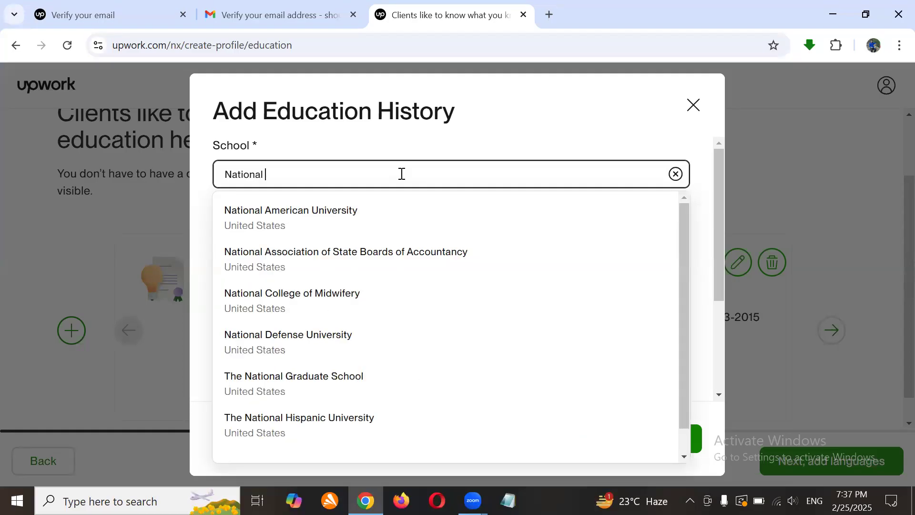
{"action": "type", "text": "R"}
{"action": "key", "text": "BackSpace"}
{"action": "key", "text": "BackSpace"}
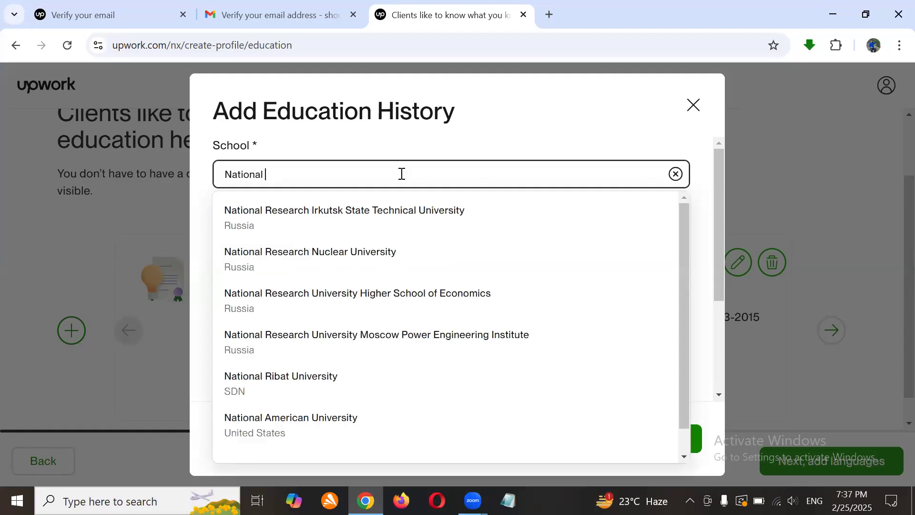
{"action": "type", "text": "U"}
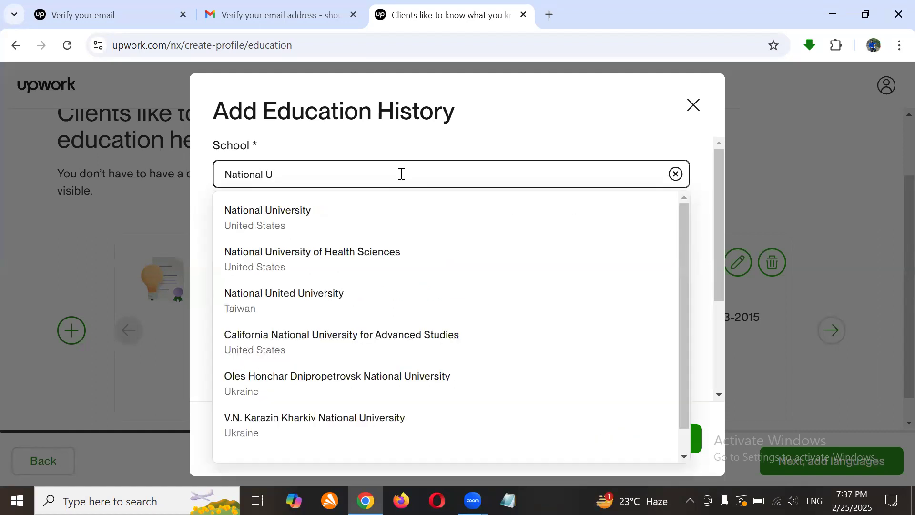
{"action": "type", "text": "ni"}
{"action": "type", "text": "c"}
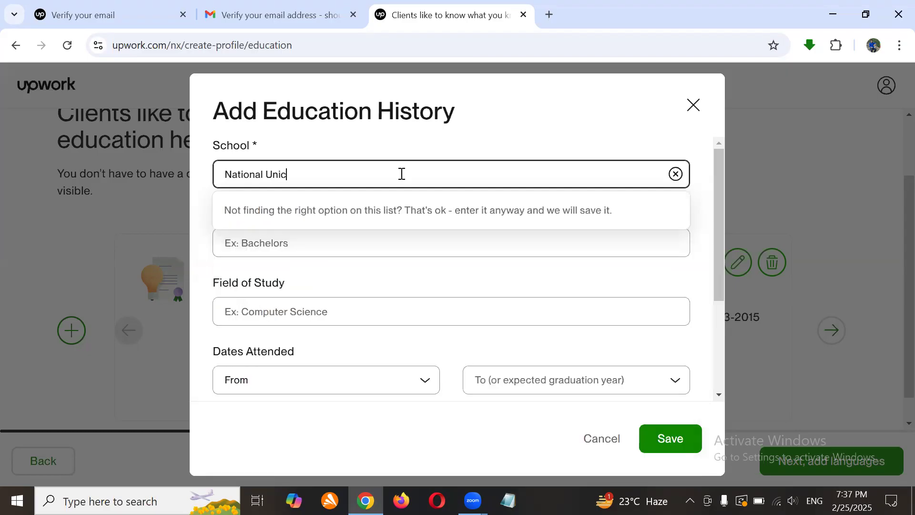
{"action": "key", "text": "BackSpace"}
{"action": "type", "text": "ver"}
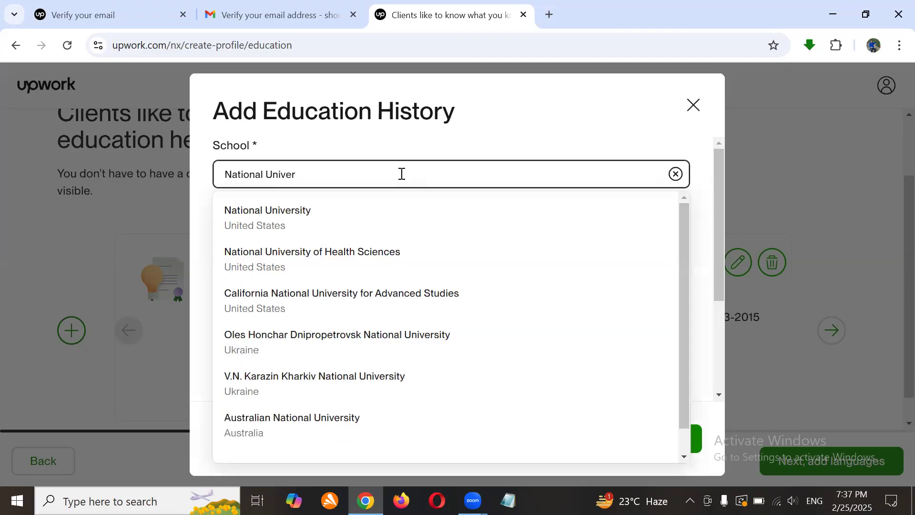
{"action": "type", "text": "sity"}
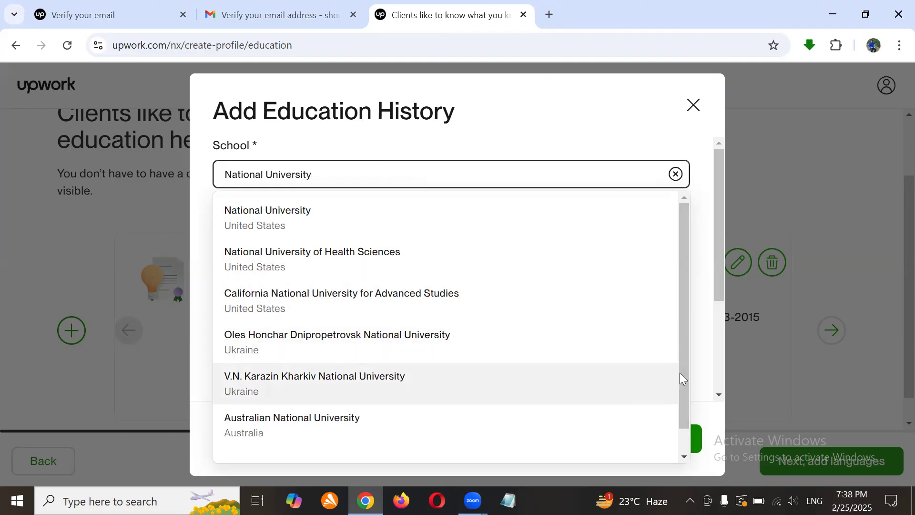
{"action": "left_click", "coordinate": [684, 449]}
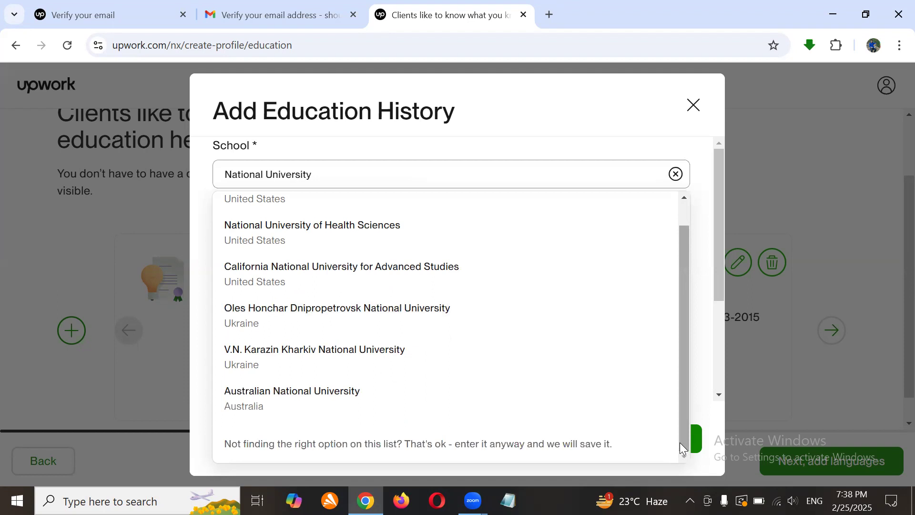
{"action": "left_click", "coordinate": [371, 174]}
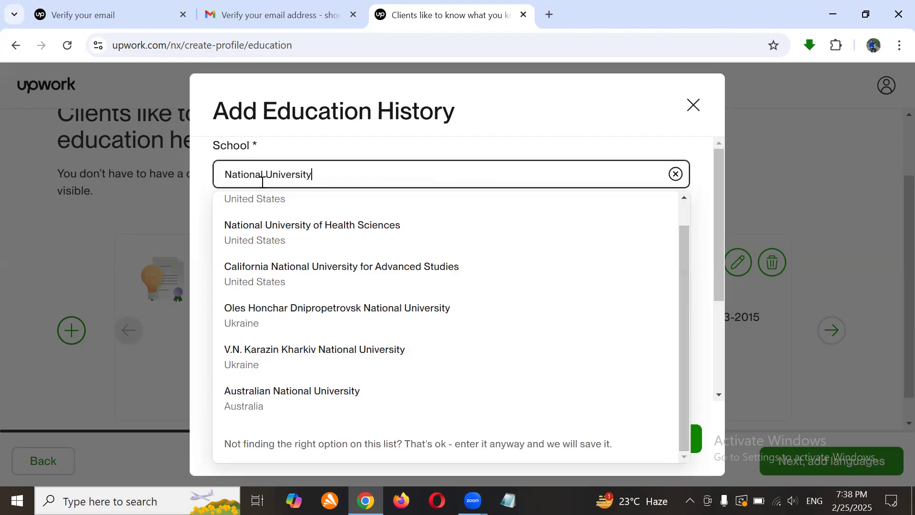
{"action": "left_click", "coordinate": [200, 206]}
{"action": "left_click", "coordinate": [261, 243]}
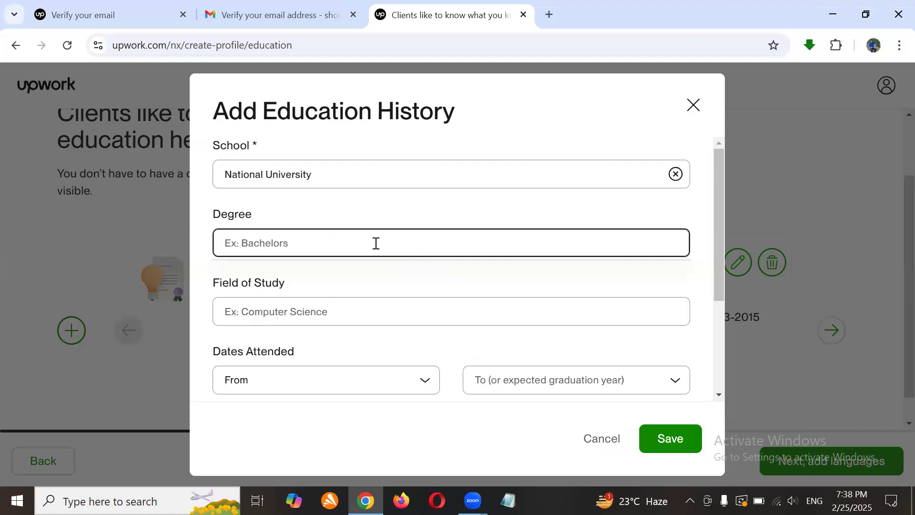
Step: Choose Bachelor of Accountancy (BAcc) as the degree and type 'Accounting' as the field of study
{"action": "type", "text": "B"}
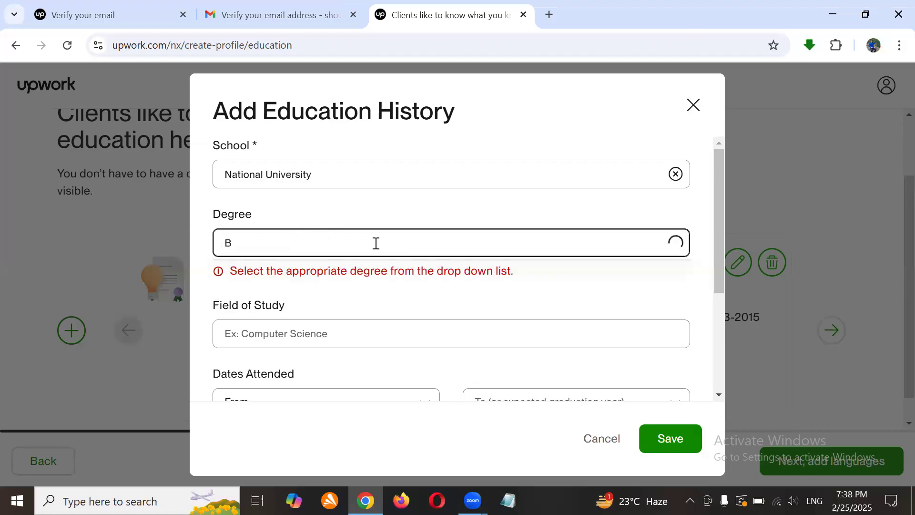
{"action": "type", "text": " B"}
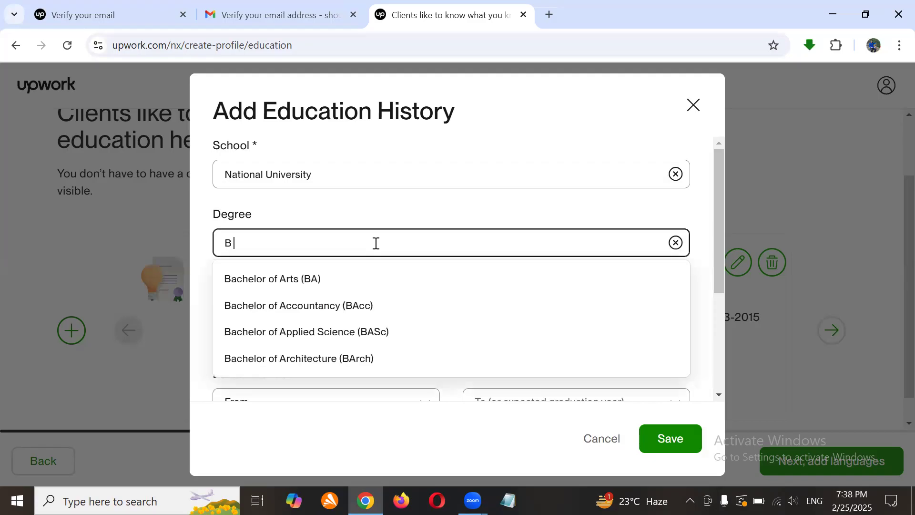
{"action": "key", "text": "BackSpace"}
{"action": "key", "text": "BackSpace"}
{"action": "double_click", "coordinate": [292, 313]}
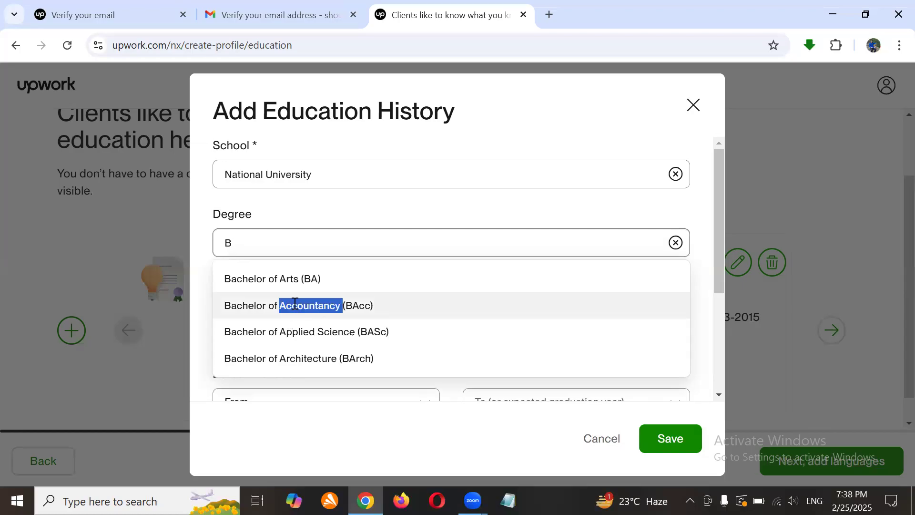
{"action": "left_click", "coordinate": [292, 311]}
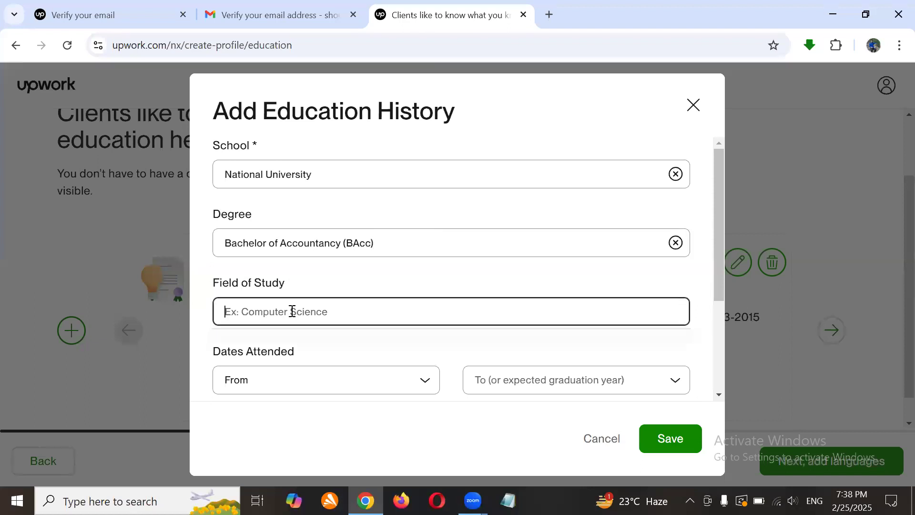
{"action": "type", "text": "A"}
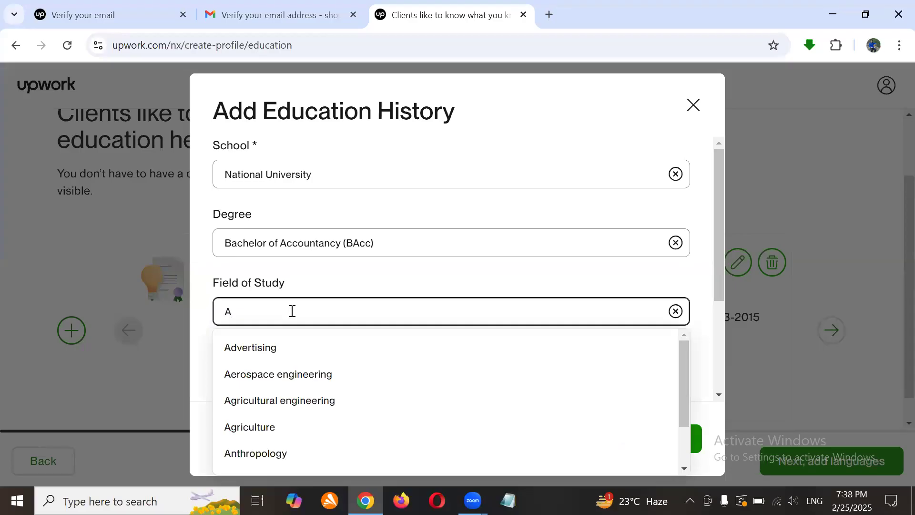
{"action": "type", "text": "cc"}
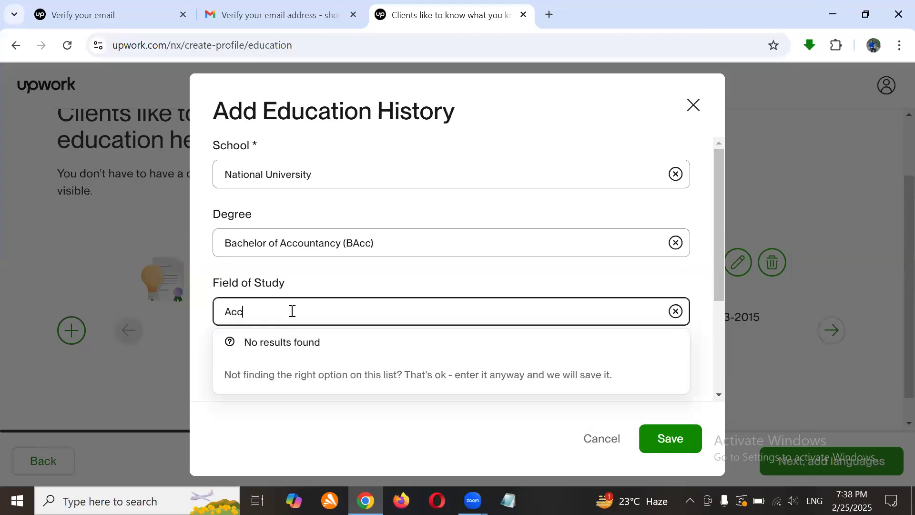
{"action": "type", "text": "oun"}
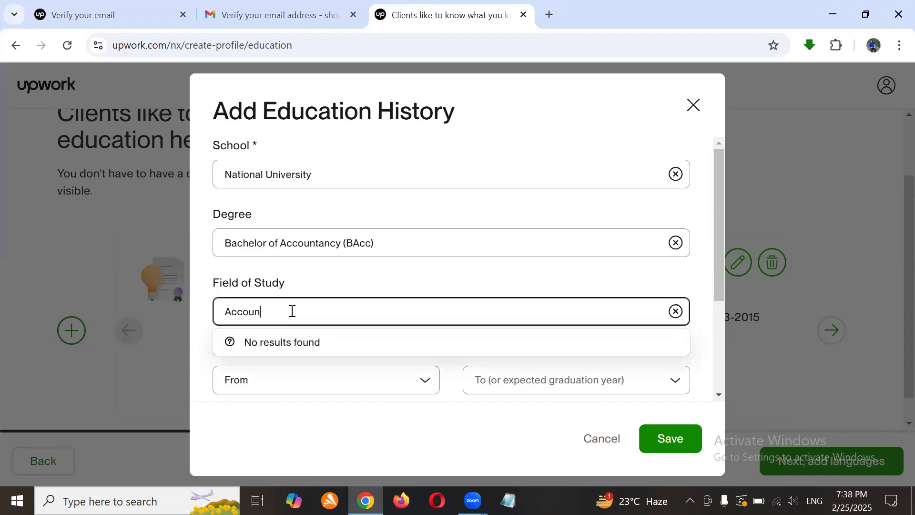
{"action": "type", "text": "ting"}
Step: Set the entry's start year to 2016
{"action": "left_click", "coordinate": [417, 383]}
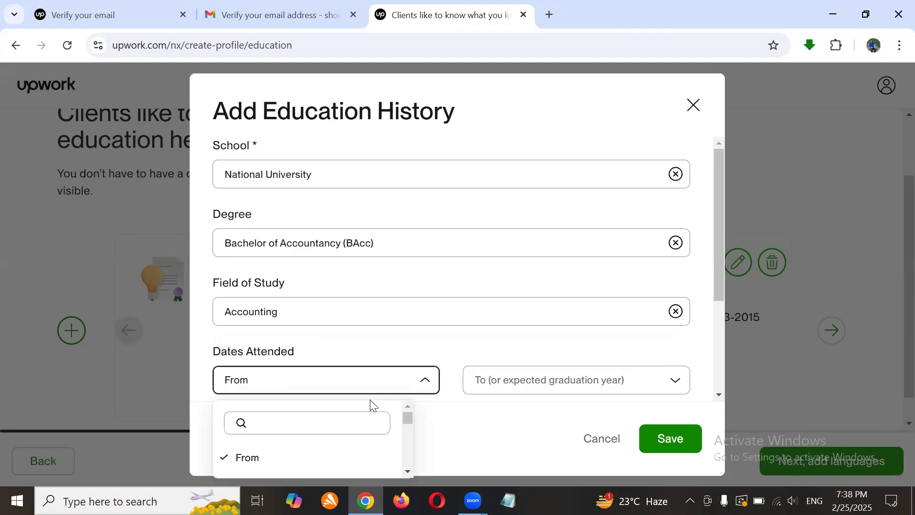
{"action": "left_click_drag", "start_coordinate": [409, 418], "coordinate": [409, 423]}
{"action": "left_click", "coordinate": [365, 451]}
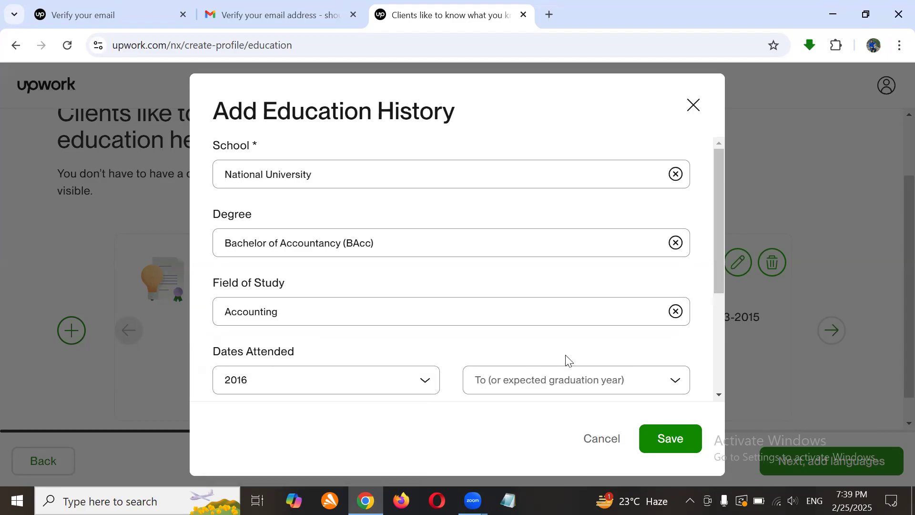
Step: Set the graduation year to 2021, finding it by typing 2021 in the To list
{"action": "left_click", "coordinate": [674, 381]}
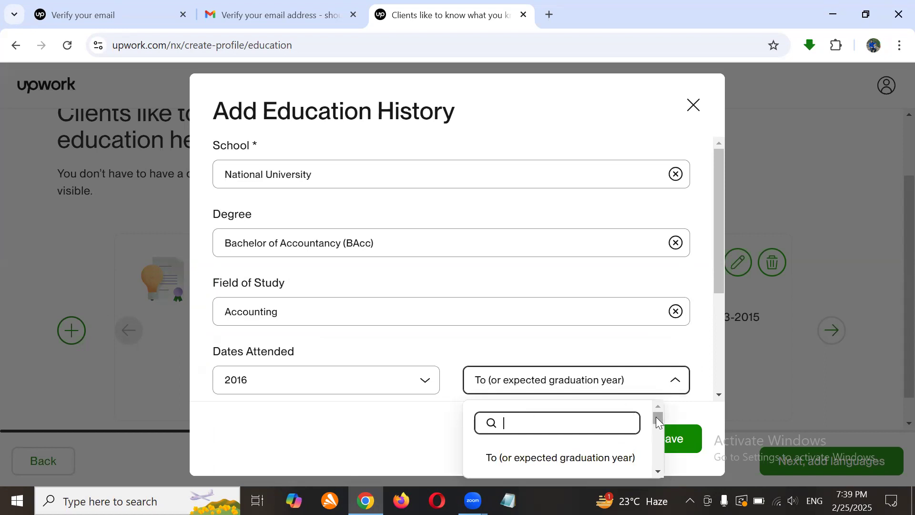
{"action": "scroll", "coordinate": [656, 418], "scroll_direction": "down", "scroll_amount": 1}
{"action": "left_click_drag", "start_coordinate": [656, 418], "coordinate": [656, 425]}
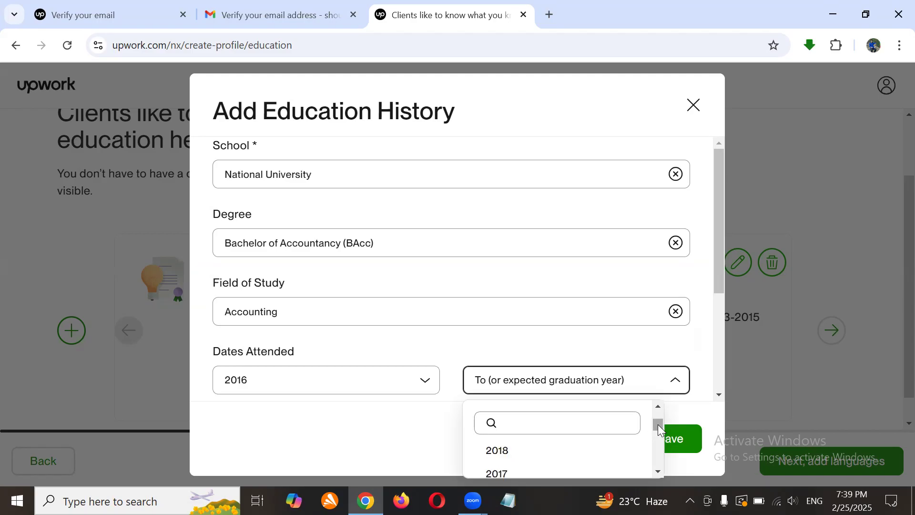
{"action": "left_click_drag", "start_coordinate": [658, 424], "coordinate": [658, 422]}
{"action": "left_click_drag", "start_coordinate": [658, 422], "coordinate": [658, 424]}
{"action": "scroll", "coordinate": [658, 422], "scroll_direction": "up", "scroll_amount": 1}
{"action": "scroll", "coordinate": [657, 420], "scroll_direction": "up", "scroll_amount": 1}
{"action": "left_click_drag", "start_coordinate": [658, 420], "coordinate": [657, 423]}
{"action": "scroll", "coordinate": [657, 421], "scroll_direction": "up", "scroll_amount": 2}
{"action": "scroll", "coordinate": [620, 412], "scroll_direction": "up", "scroll_amount": 1}
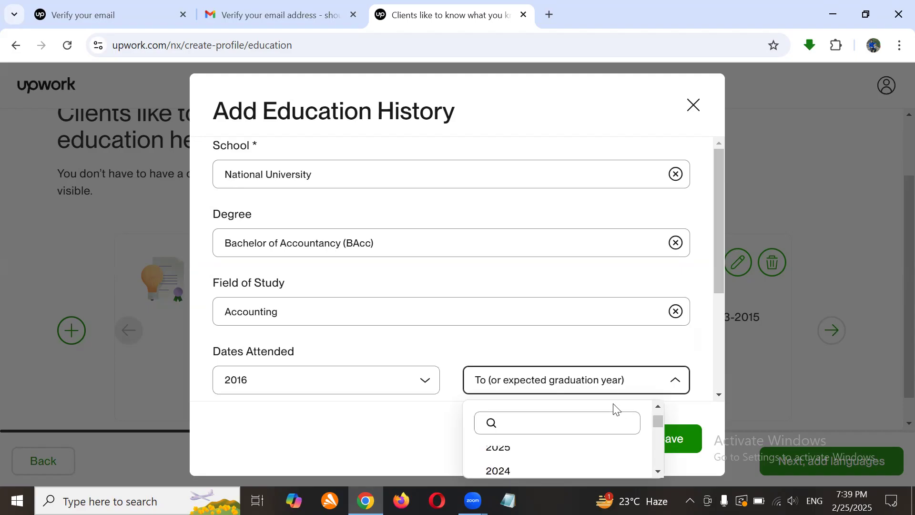
{"action": "left_click", "coordinate": [606, 380]}
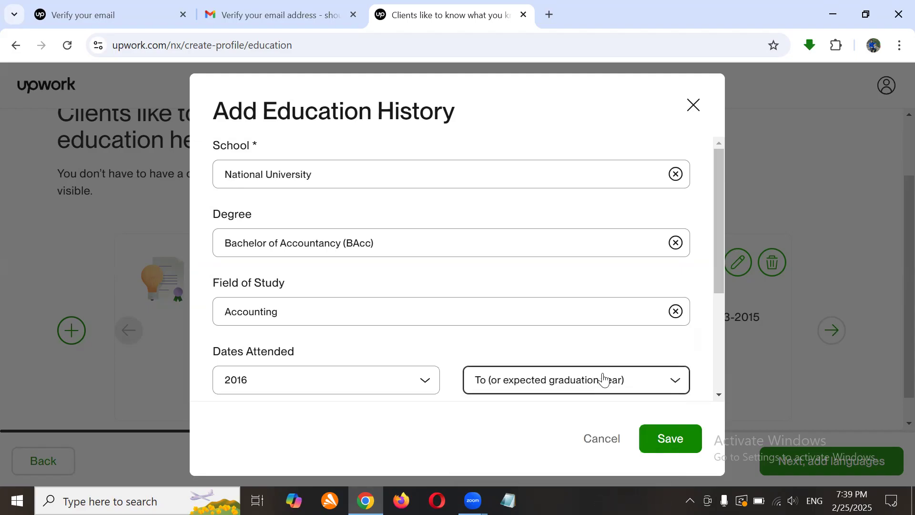
{"action": "left_click", "coordinate": [672, 380]}
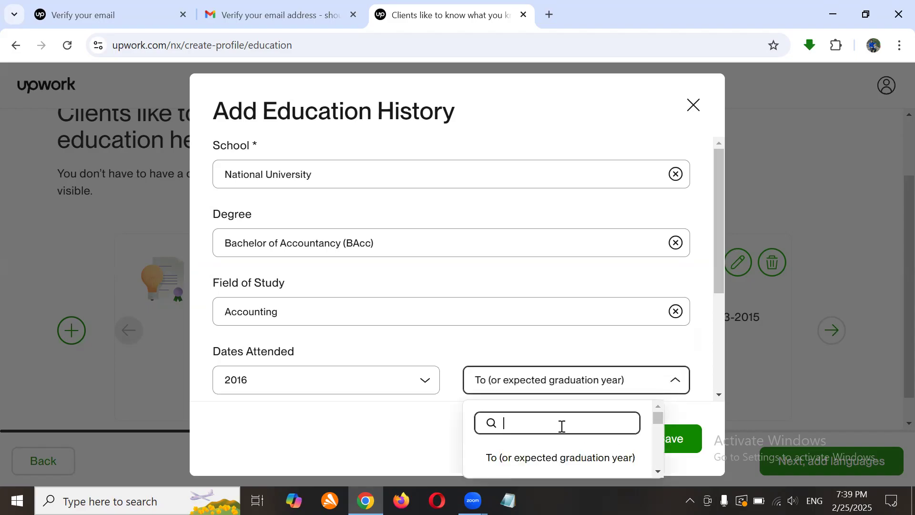
{"action": "type", "text": "2021"}
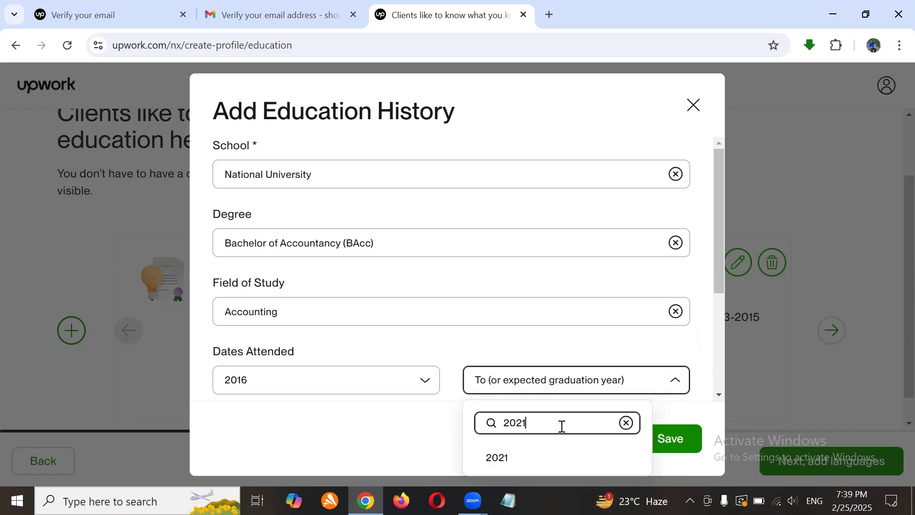
{"action": "left_click", "coordinate": [517, 463]}
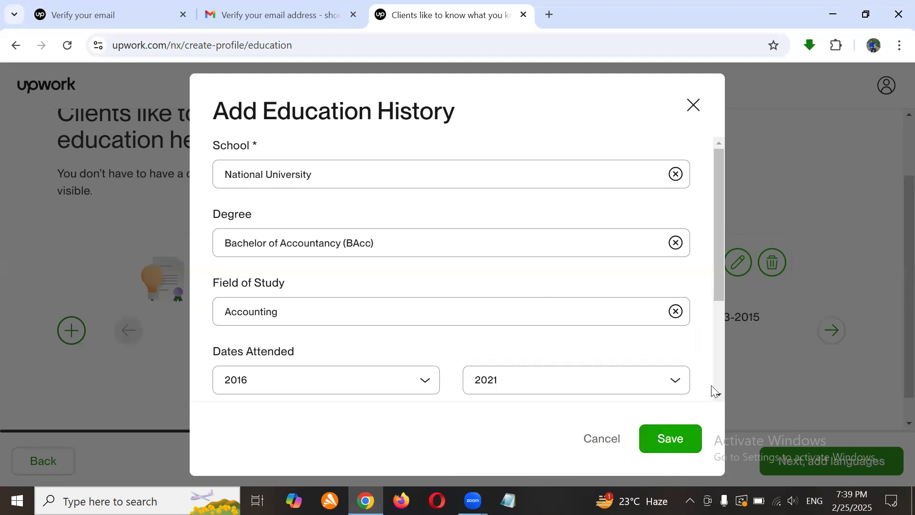
{"action": "mouse_move", "coordinate": [721, 299]}
{"action": "left_mouse_down"}
{"action": "mouse_move", "coordinate": [726, 335]}
{"action": "mouse_move", "coordinate": [710, 389]}
{"action": "left_mouse_up"}
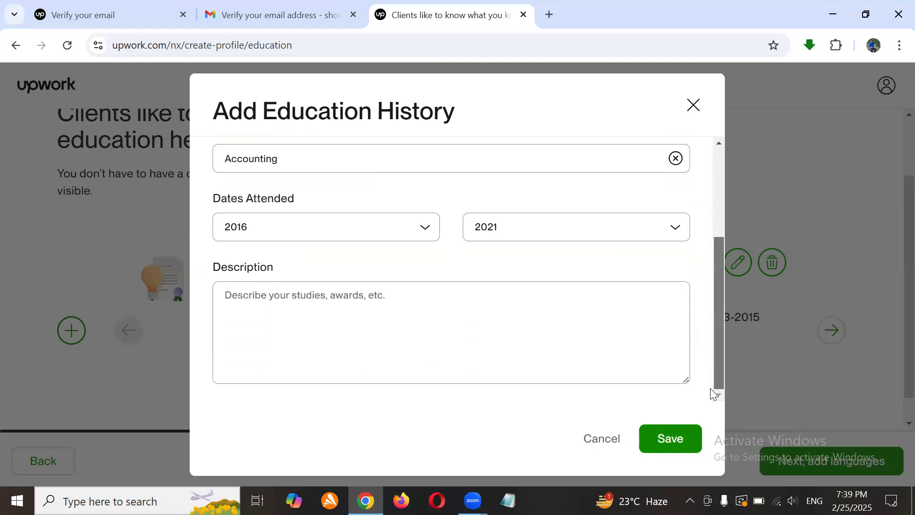
Step: Save the National University entry and continue to the languages step
{"action": "left_click", "coordinate": [676, 439]}
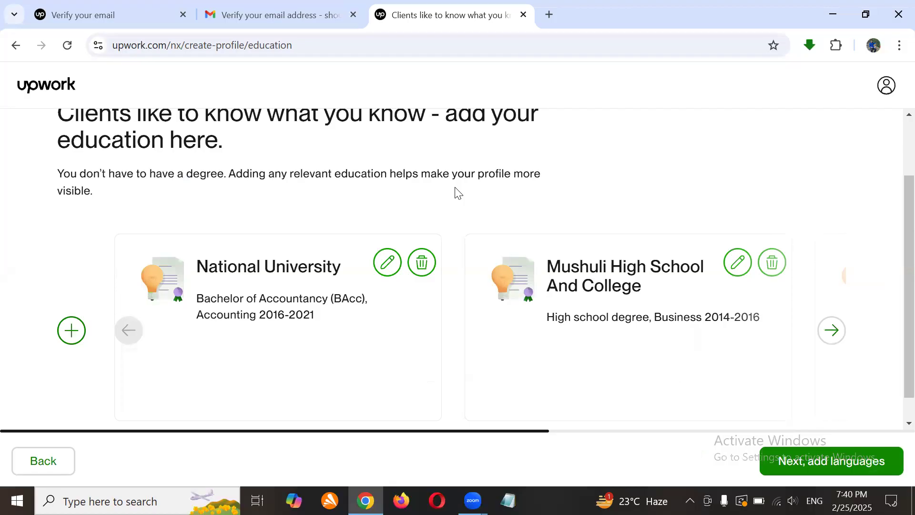
{"action": "left_click", "coordinate": [828, 461]}
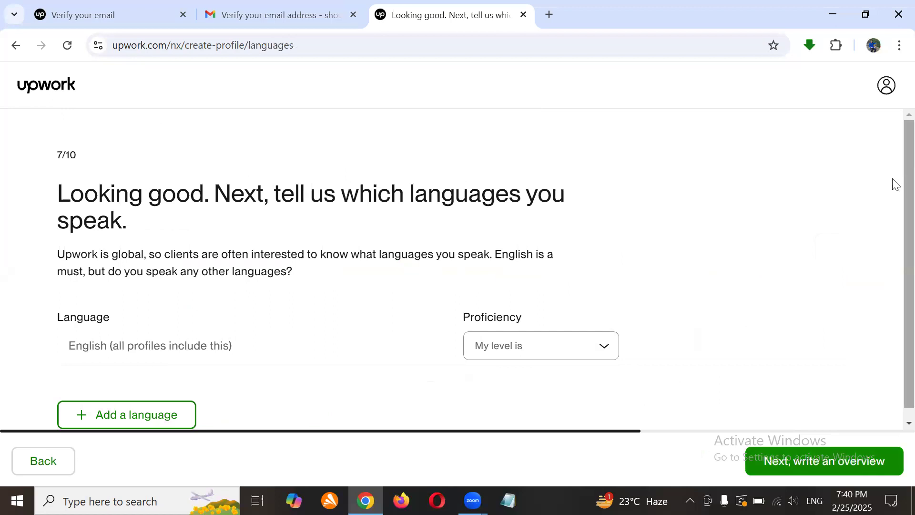
Step: Choose Fluent from the Proficiency dropdown next to English
{"action": "scroll", "coordinate": [893, 261], "scroll_direction": "down", "scroll_amount": 1}
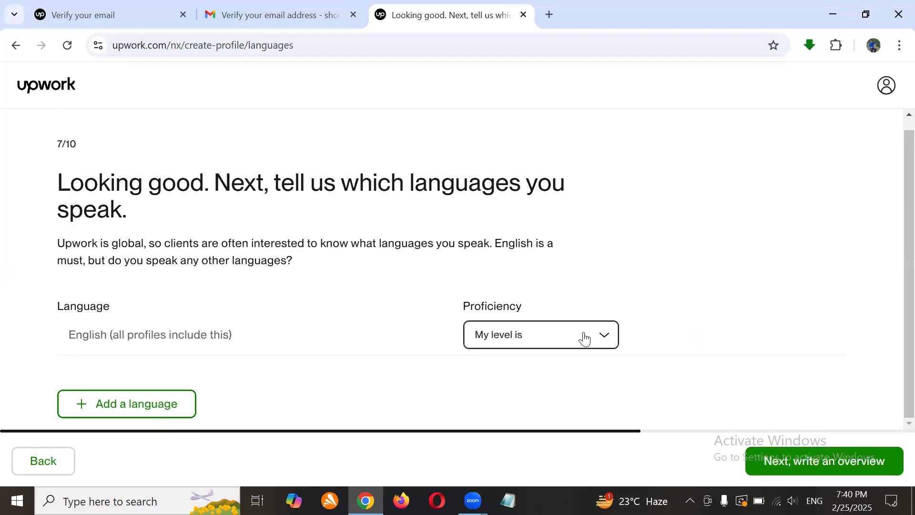
{"action": "left_click", "coordinate": [603, 337]}
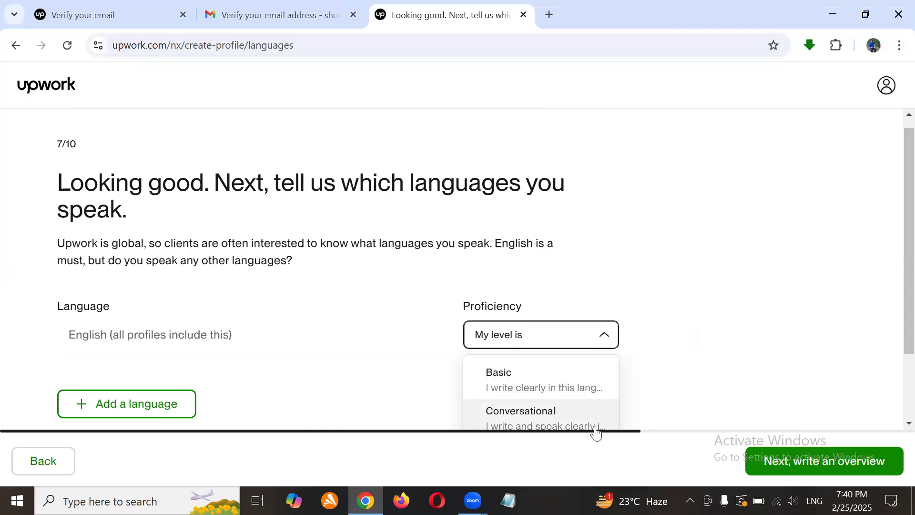
{"action": "left_click", "coordinate": [893, 328]}
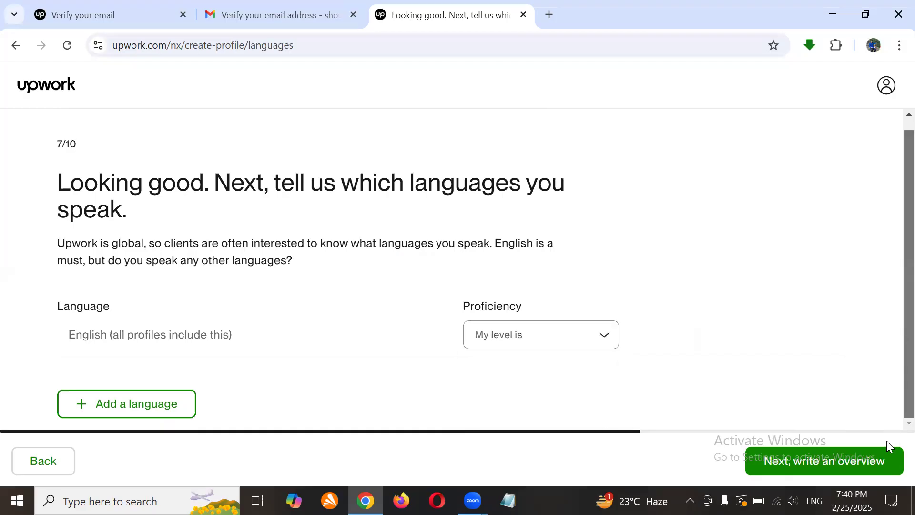
{"action": "left_click", "coordinate": [602, 338]}
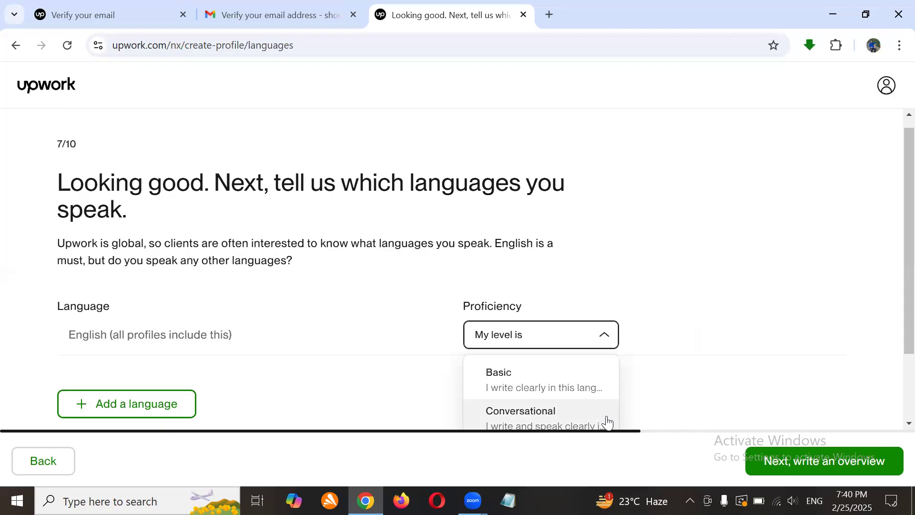
{"action": "key", "text": "Down"}
{"action": "key", "text": "Down"}
{"action": "key", "text": "Down"}
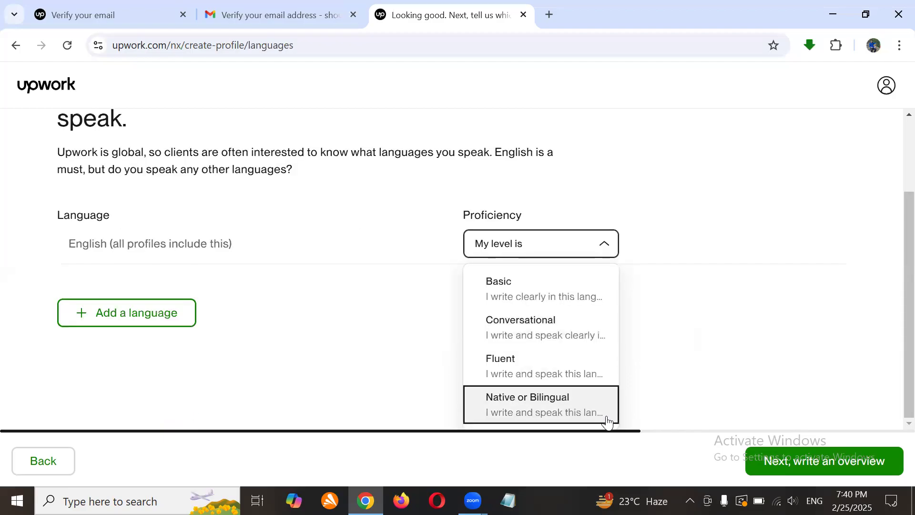
{"action": "left_click", "coordinate": [550, 365]}
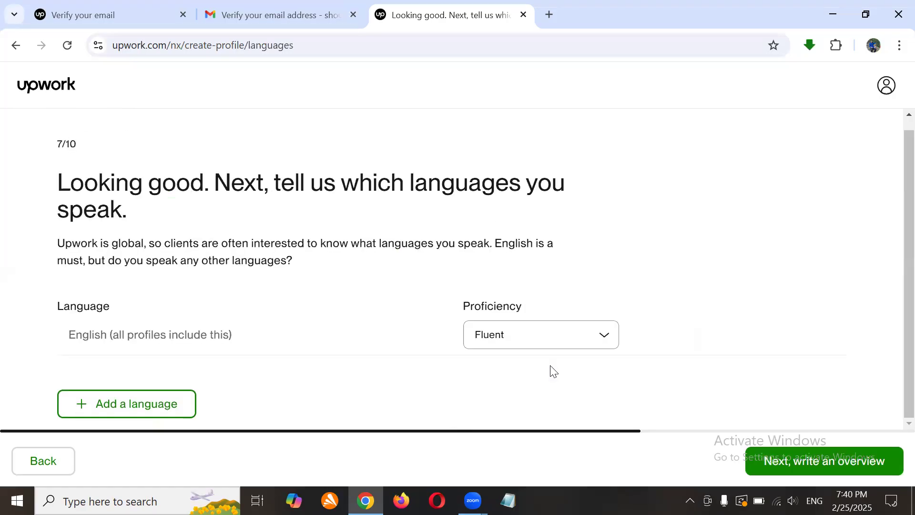
Step: Add a Bengali language row, found by searching 'ben', at Native or Bilingual proficiency
{"action": "left_click", "coordinate": [141, 414]}
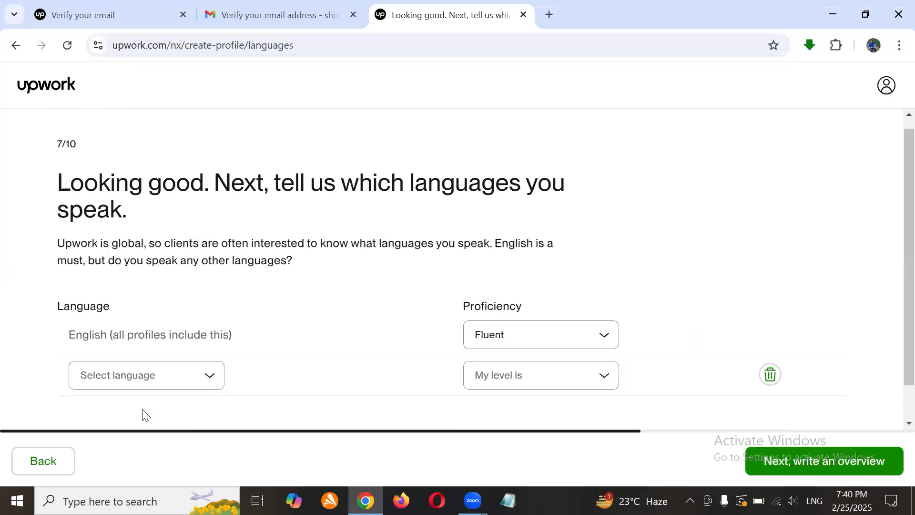
{"action": "left_click", "coordinate": [212, 380]}
{"action": "type", "text": "b"}
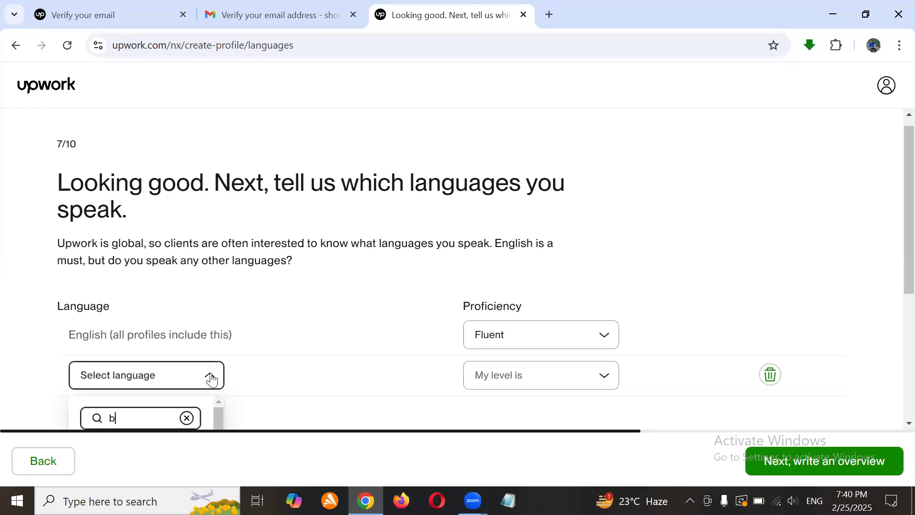
{"action": "type", "text": "en"}
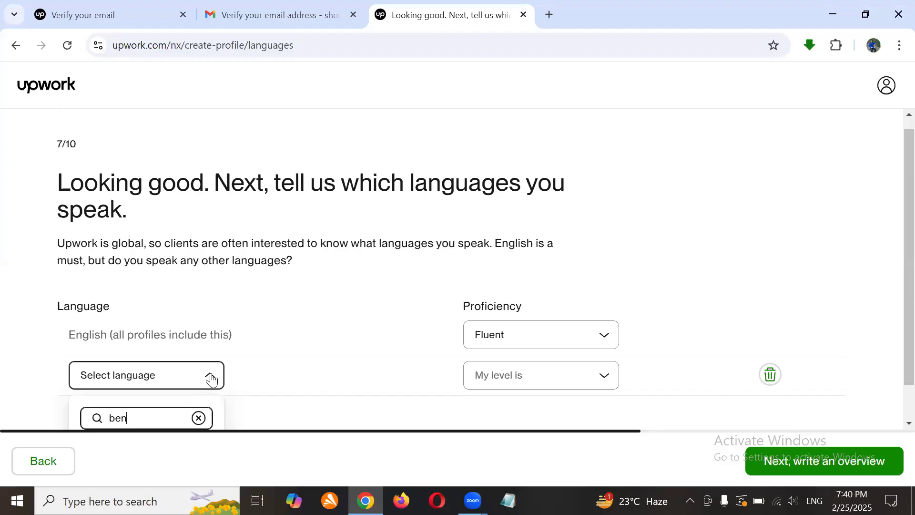
{"action": "key", "text": "Down"}
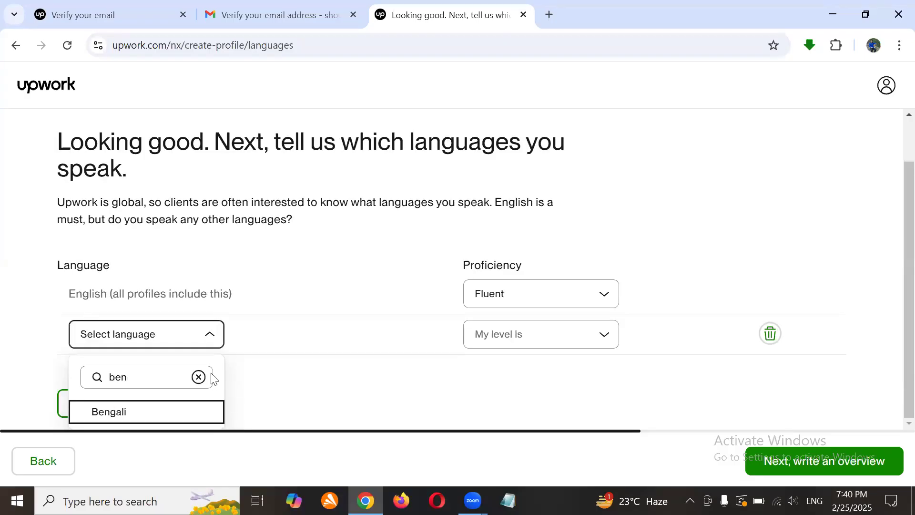
{"action": "left_click", "coordinate": [143, 420]}
{"action": "left_click", "coordinate": [598, 335]}
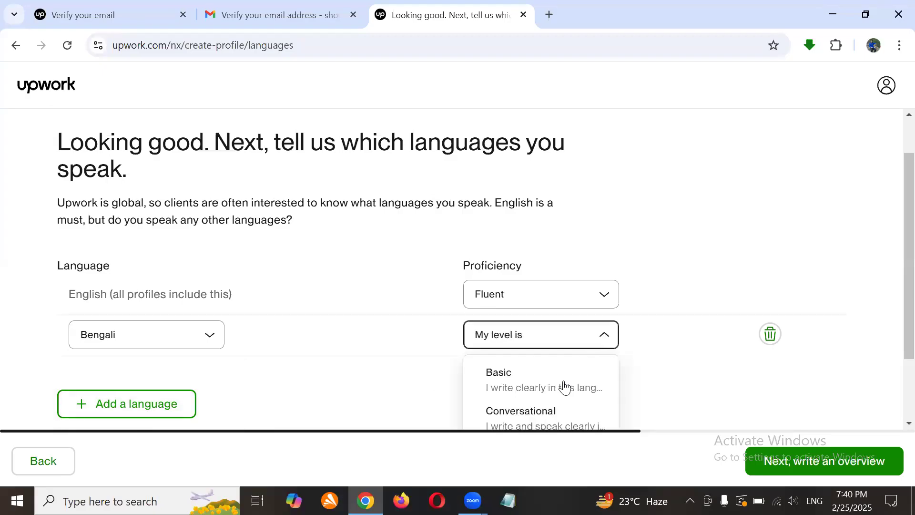
{"action": "left_click", "coordinate": [538, 423]}
{"action": "scroll", "coordinate": [538, 424], "scroll_direction": "down", "scroll_amount": 2}
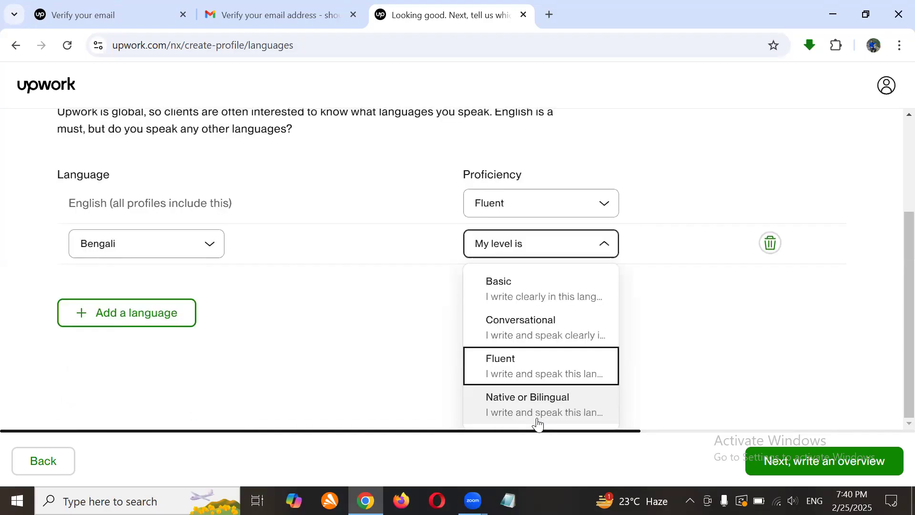
{"action": "left_click", "coordinate": [547, 406]}
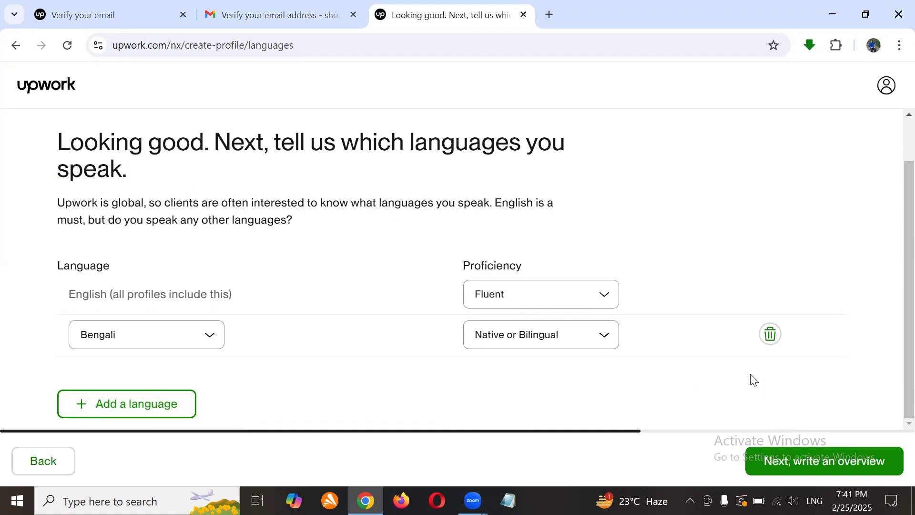
{"action": "left_click", "coordinate": [846, 472]}
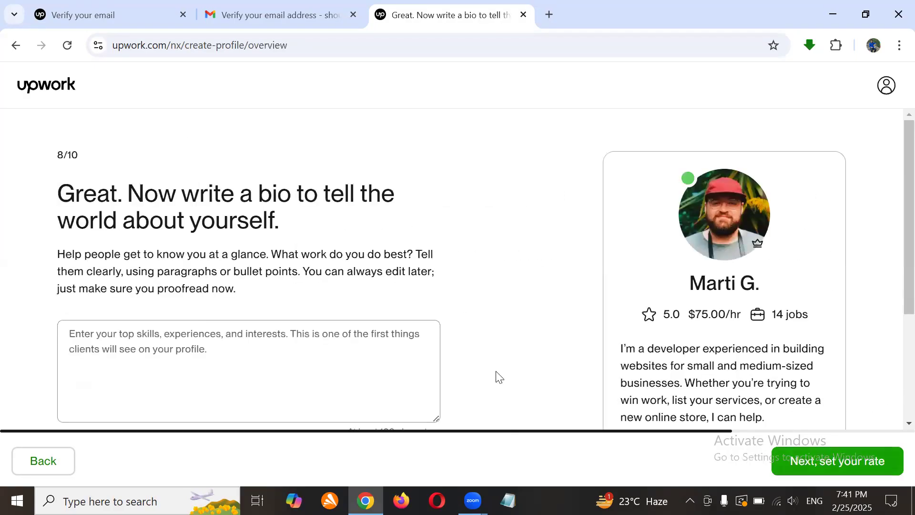
Step: Focus the empty bio text box on step 8/10 and scroll down the page
{"action": "left_click", "coordinate": [340, 371]}
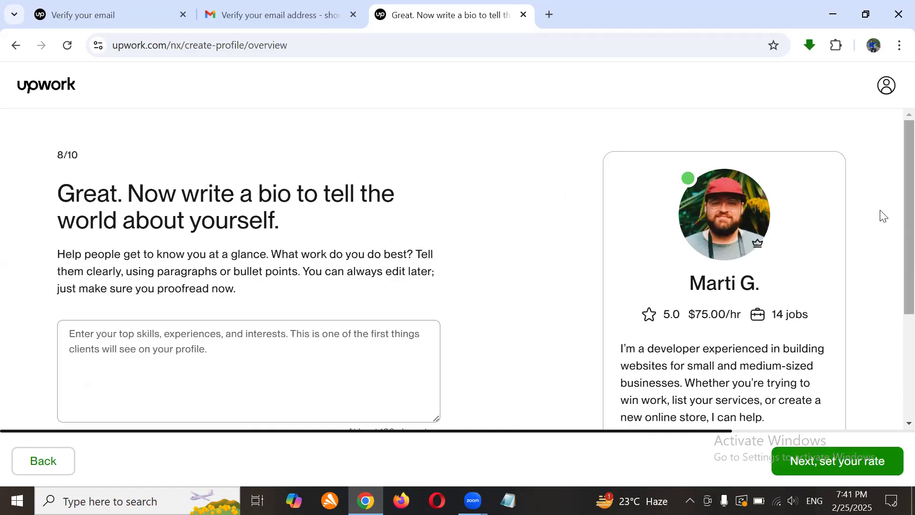
{"action": "left_click_drag", "start_coordinate": [896, 219], "coordinate": [893, 301]}
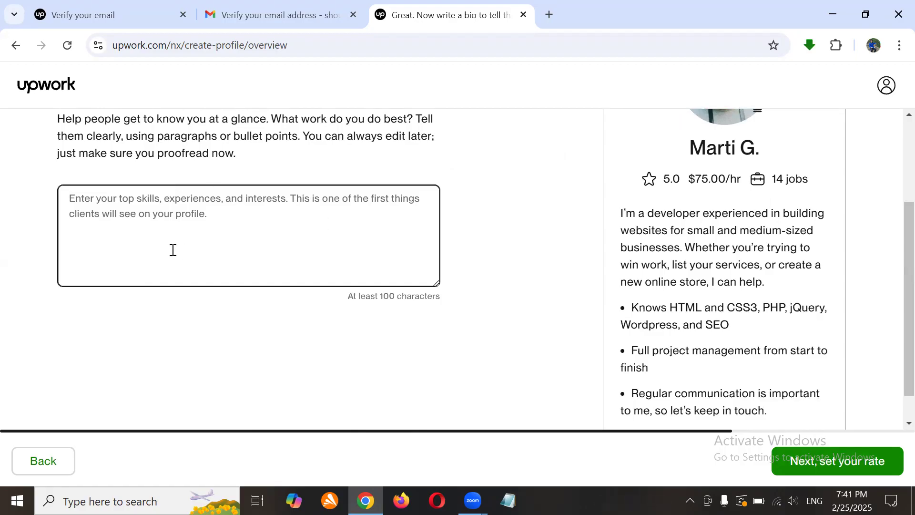
Step: Open the bio with a greeting, the user's name, and 'professional Digital Marketer specialized in social media marketing'
{"action": "left_click", "coordinate": [319, 229]}
{"action": "type", "text": "Ge"}
{"action": "key", "text": "BackSpace"}
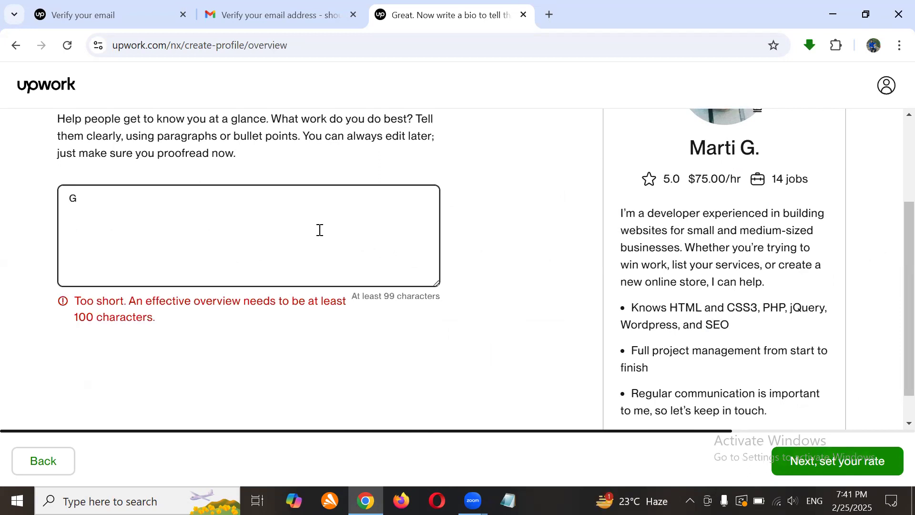
{"action": "type", "text": "reetings, Ti"}
{"action": "key", "text": "BackSpace"}
{"action": "type", "text": "his is Md"}
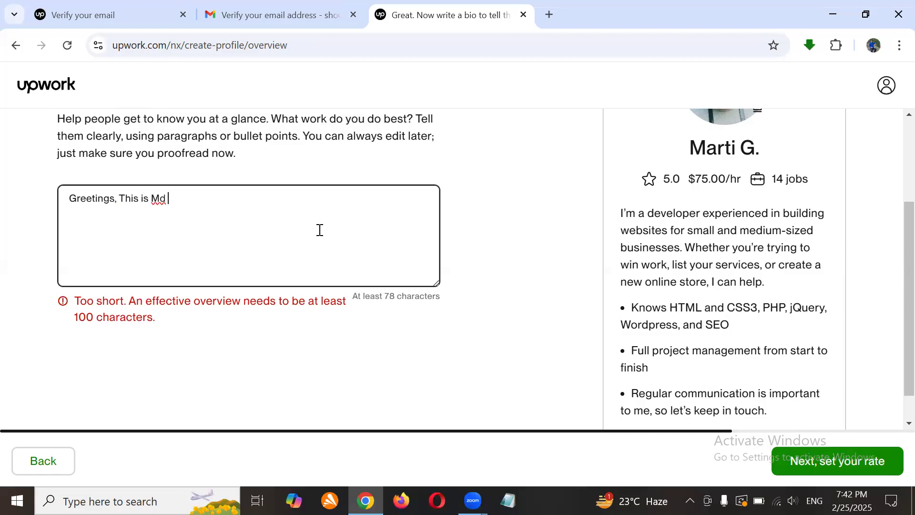
{"action": "type", "text": " Shourav a"}
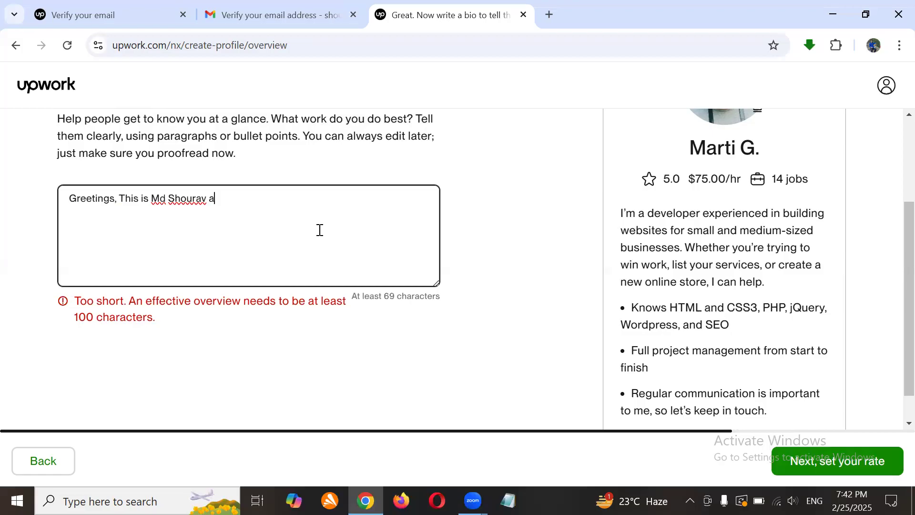
{"action": "key", "text": "Left"}
{"action": "key", "text": "Left"}
{"action": "key", "text": "Left"}
{"action": "key", "text": "BackSpace"}
{"action": "type", "text": "o"}
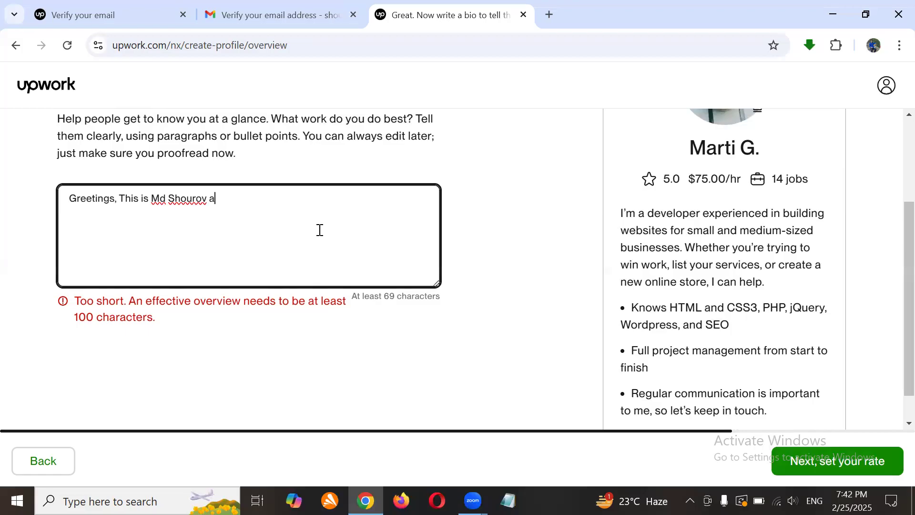
{"action": "type", "text": "professional D"}
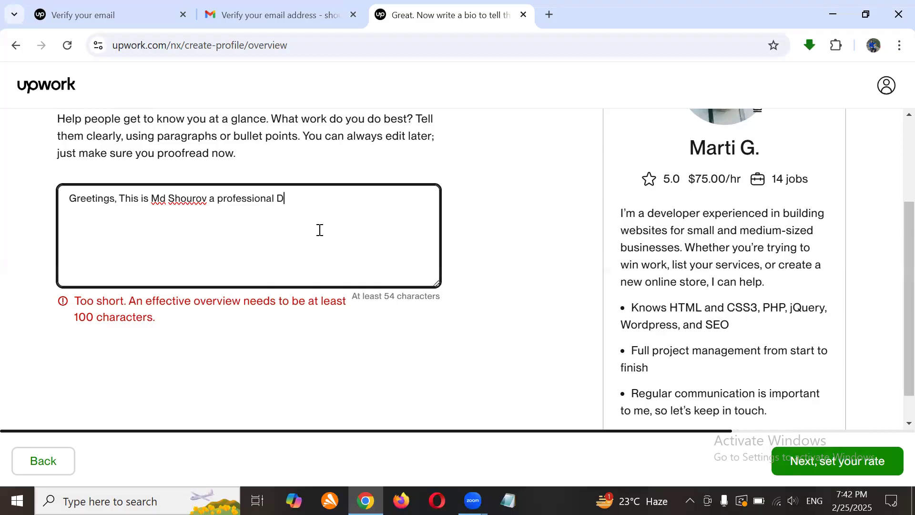
{"action": "type", "text": "igital Marketer"}
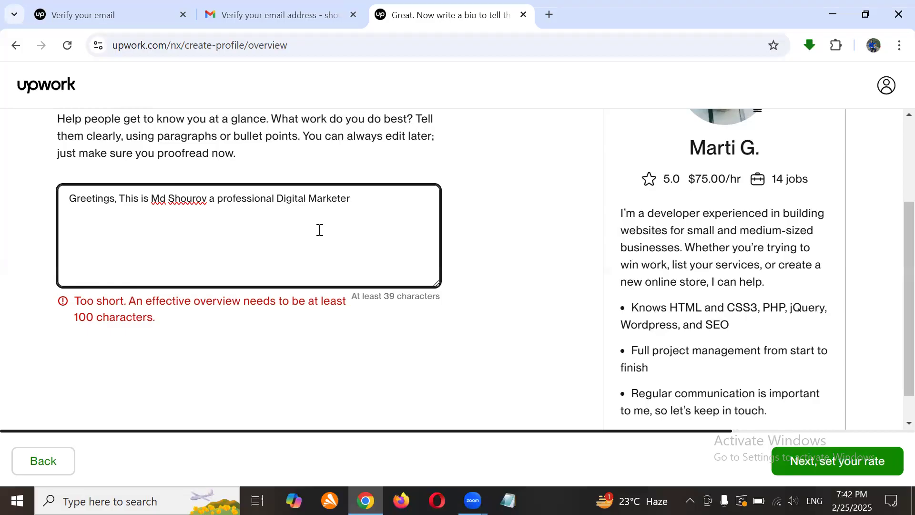
{"action": "type", "text": " specialized in so"}
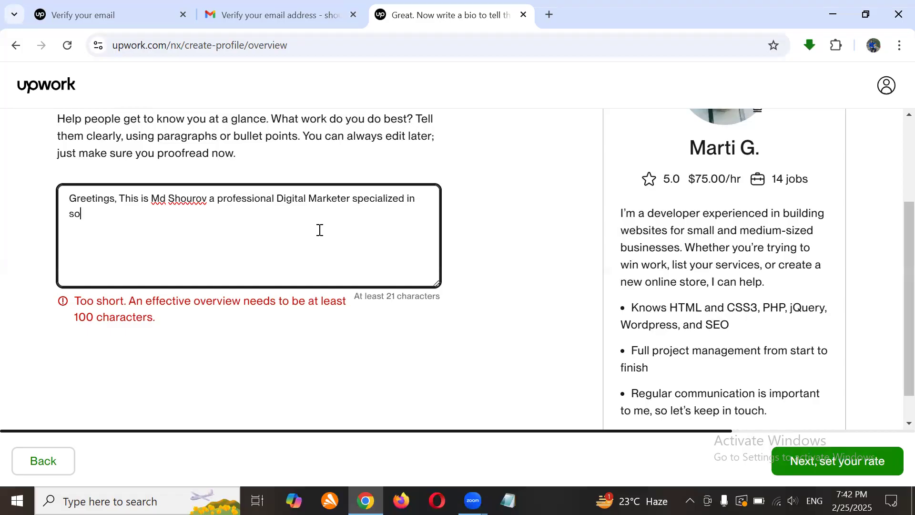
{"action": "type", "text": "cial media "}
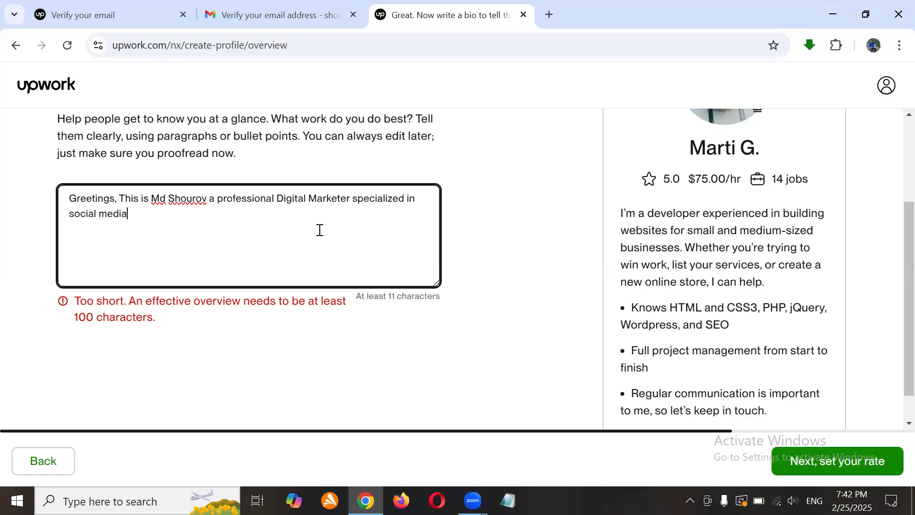
{"action": "type", "text": "marketin"}
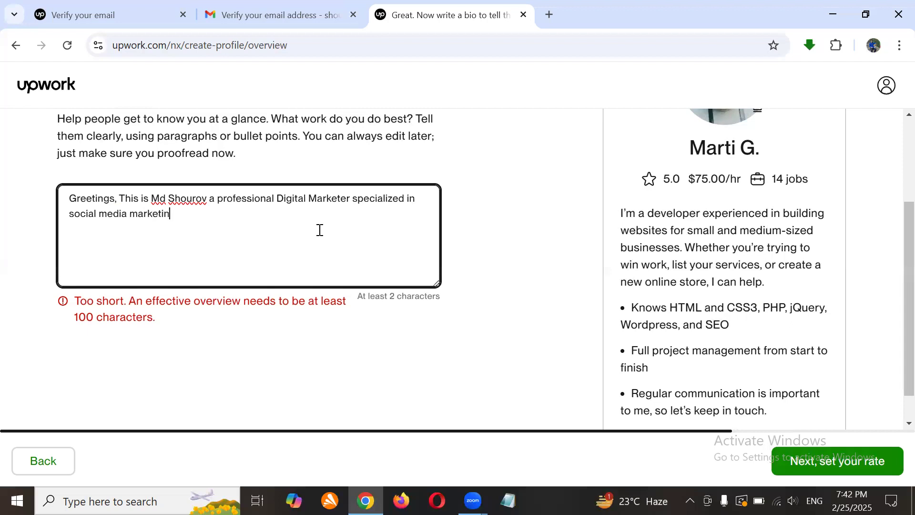
{"action": "type", "text": "g, s"}
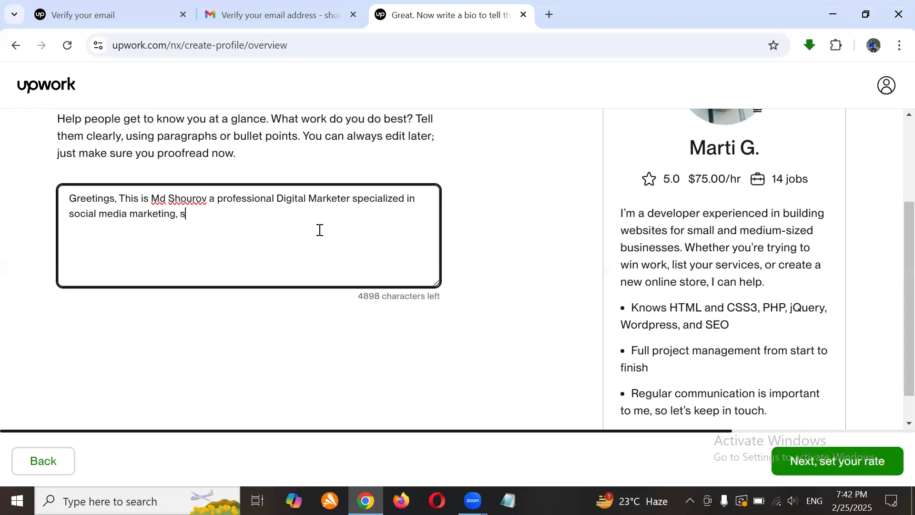
{"action": "type", "text": "ocial me"}
{"action": "type", "text": "dia"}
{"action": "type", "text": " manage"}
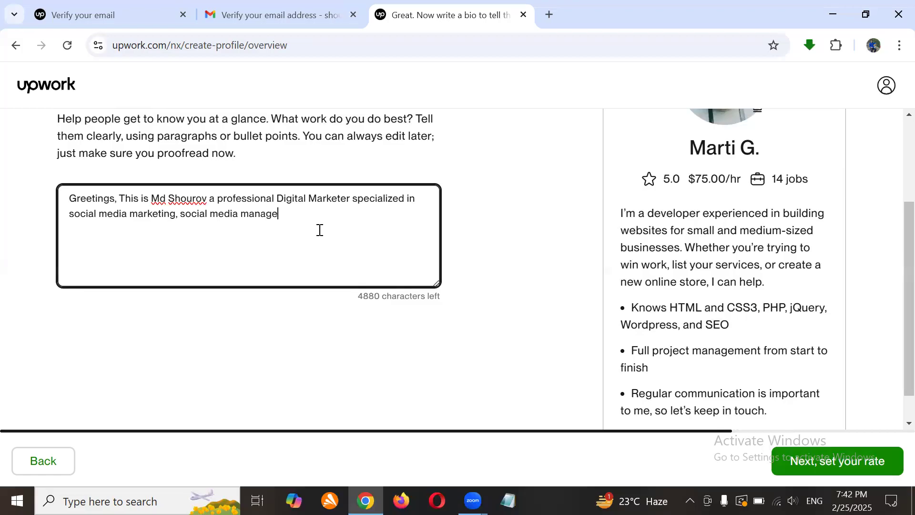
{"action": "type", "text": "ment, social media adver"}
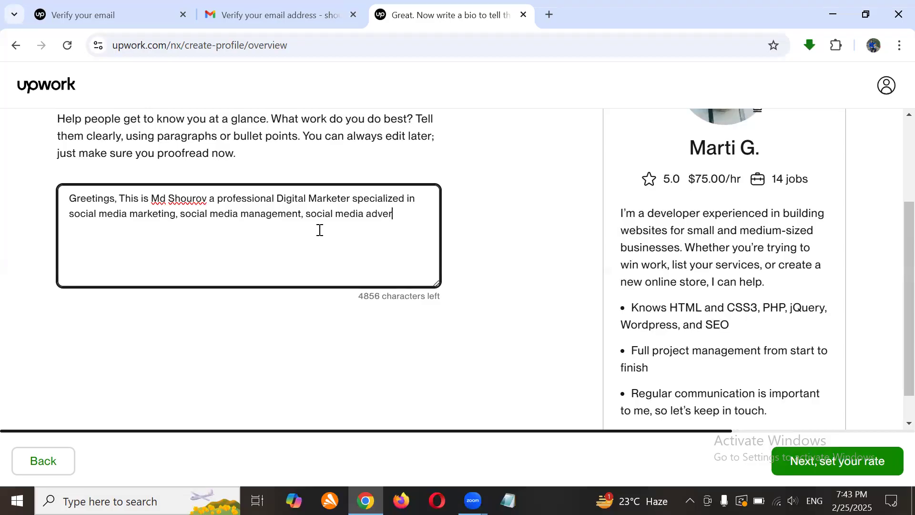
{"action": "type", "text": "tising, data e"}
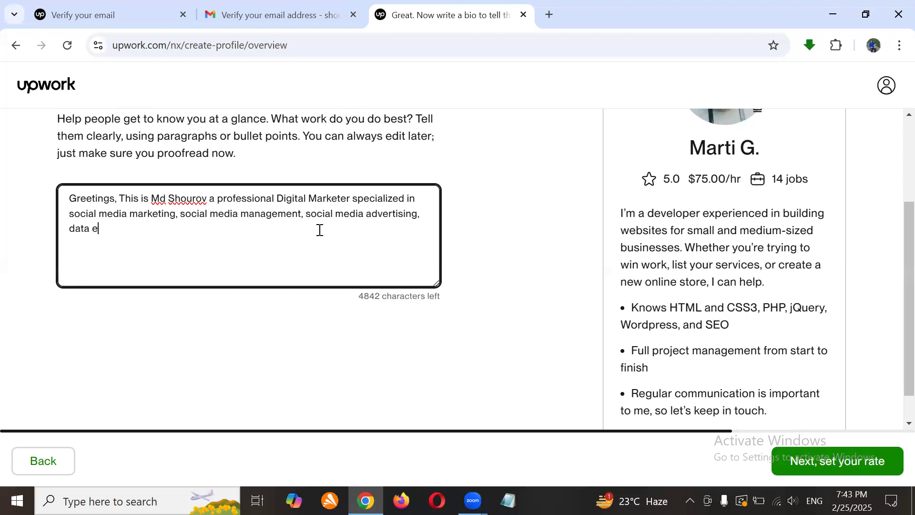
{"action": "type", "text": "ntry and lead gene"}
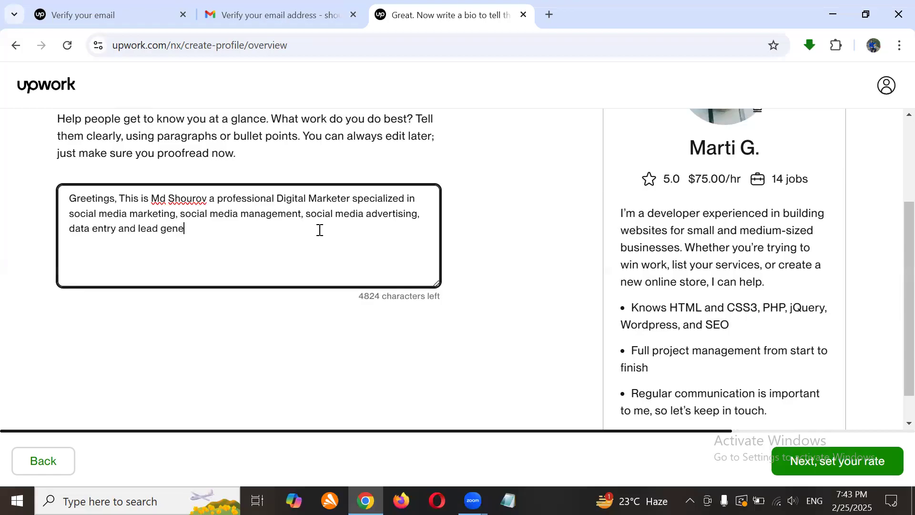
{"action": "type", "text": "ration. I can assist you "}
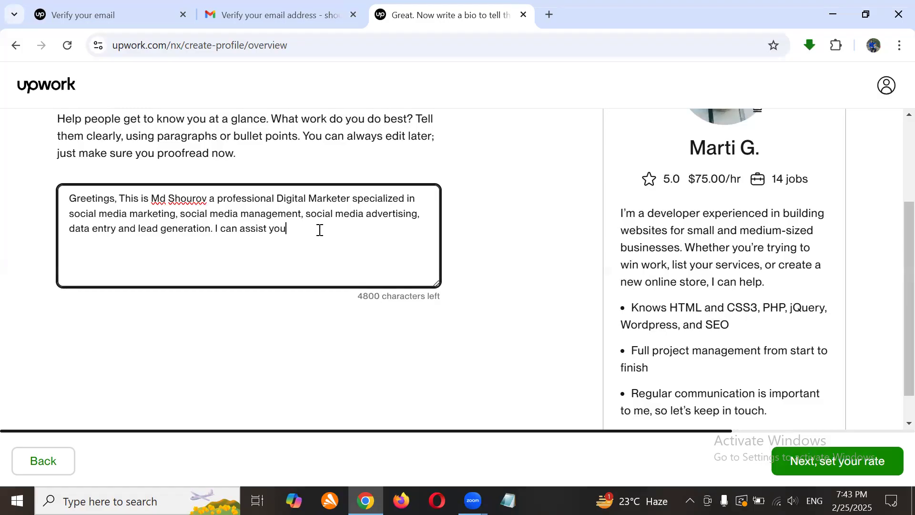
{"action": "type", "text": "to build, manage and "}
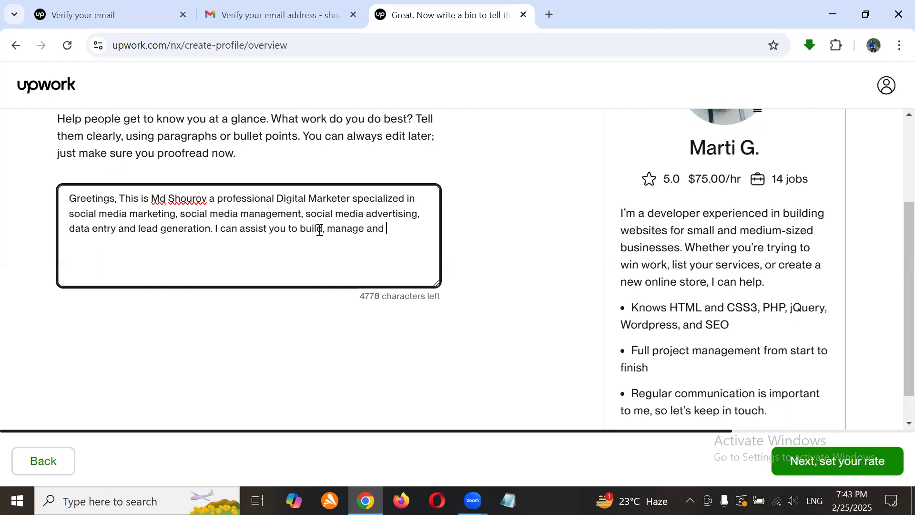
{"action": "type", "text": "grow your social"}
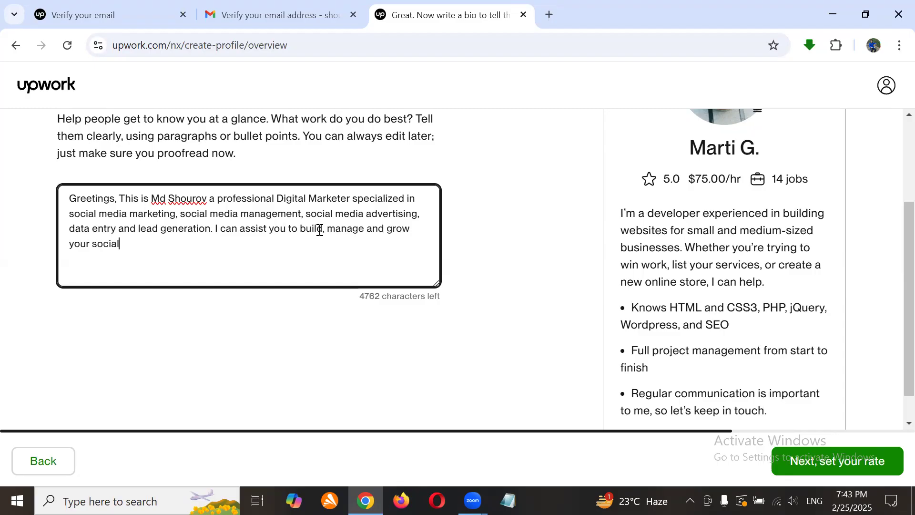
{"action": "type", "text": " media a"}
Step: Finish the bio sentence offering to grow social media accounts like: Facebook
{"action": "type", "text": "ccounts "}
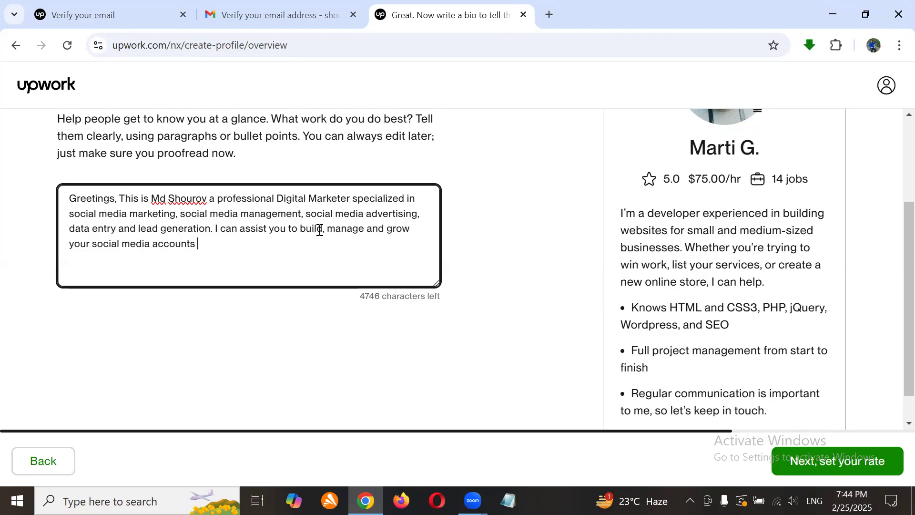
{"action": "type", "text": "like: Facebook"}
Step: Put the bio's second sentence on its own line after 'generation.' and add dashes
{"action": "left_click", "coordinate": [213, 229]}
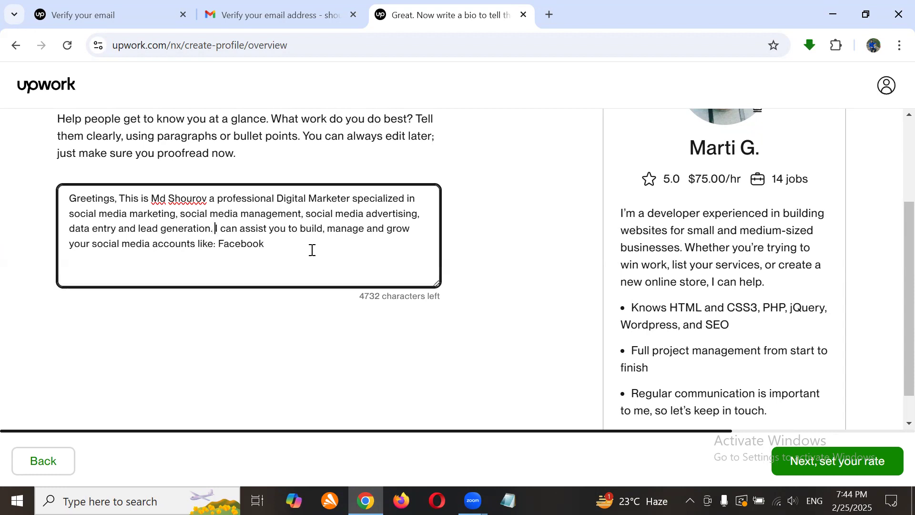
{"action": "key", "text": "Return"}
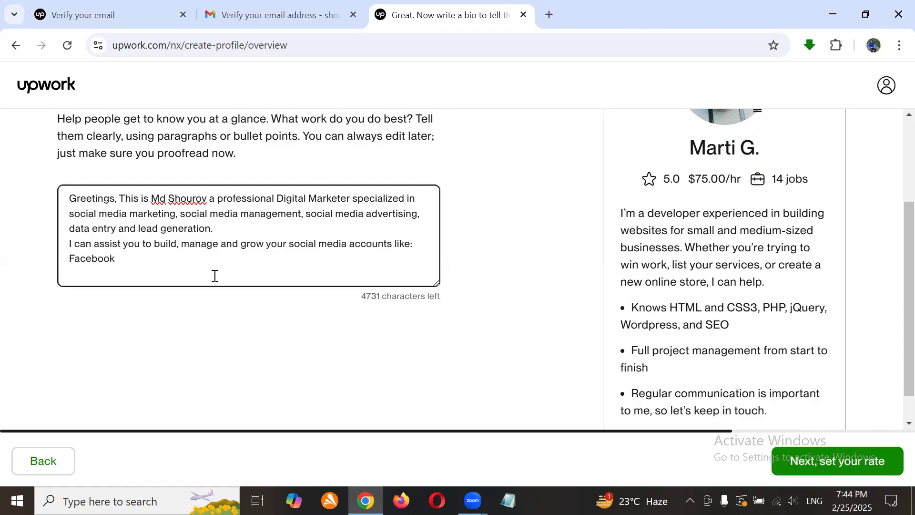
{"action": "type", "text": "--"}
Step: Add LinkedIn and Pinterest as dash-prefixed lines under -Facebook, fixing the extra dash
{"action": "left_click", "coordinate": [119, 259]}
{"action": "type", "text": "LinkedIn"}
{"action": "key", "text": "Return"}
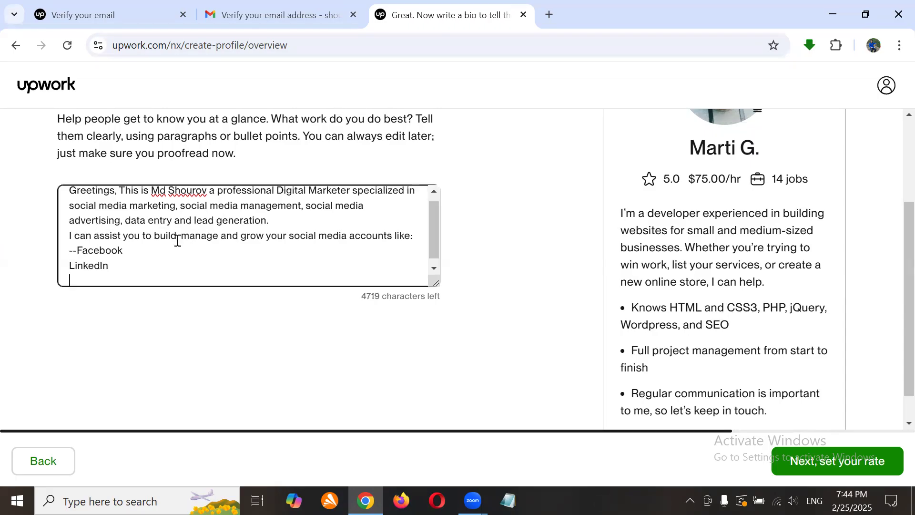
{"action": "type", "text": "Pinterest"}
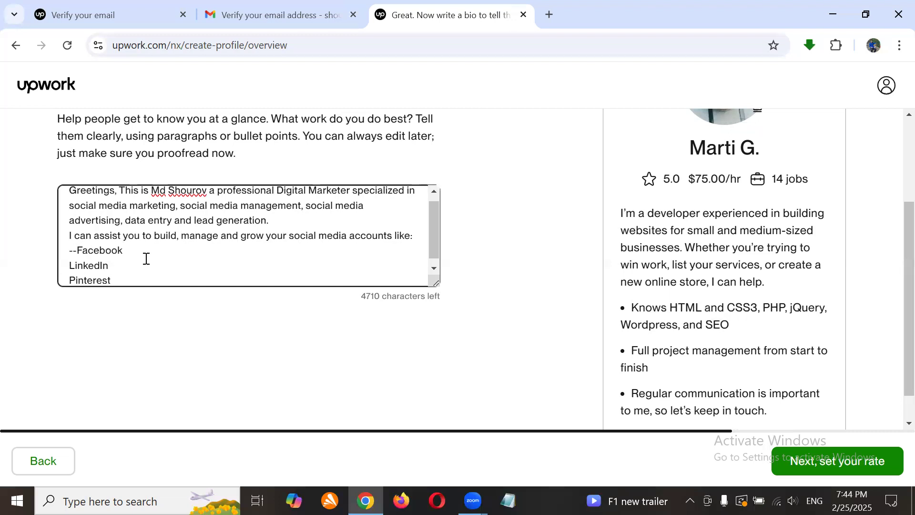
{"action": "key", "text": "BackSpace"}
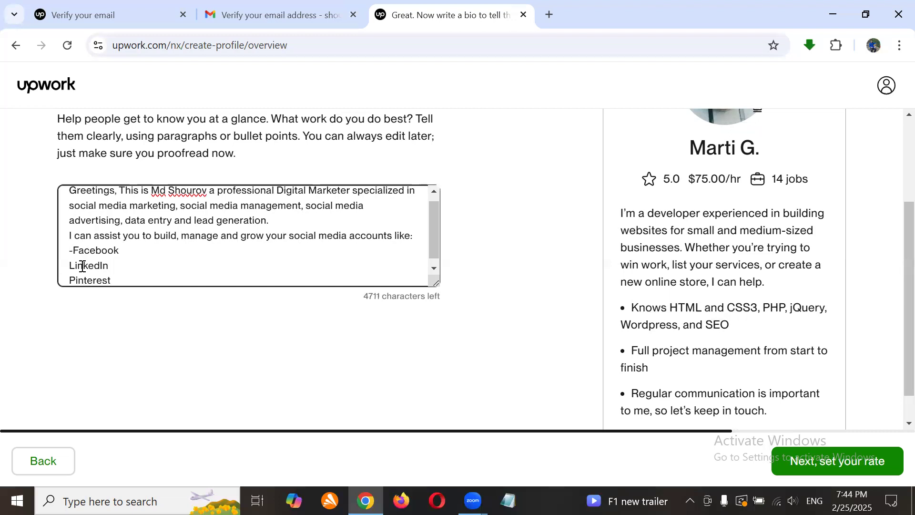
{"action": "type", "text": "-"}
{"action": "left_click", "coordinate": [67, 277]}
{"action": "type", "text": "-"}
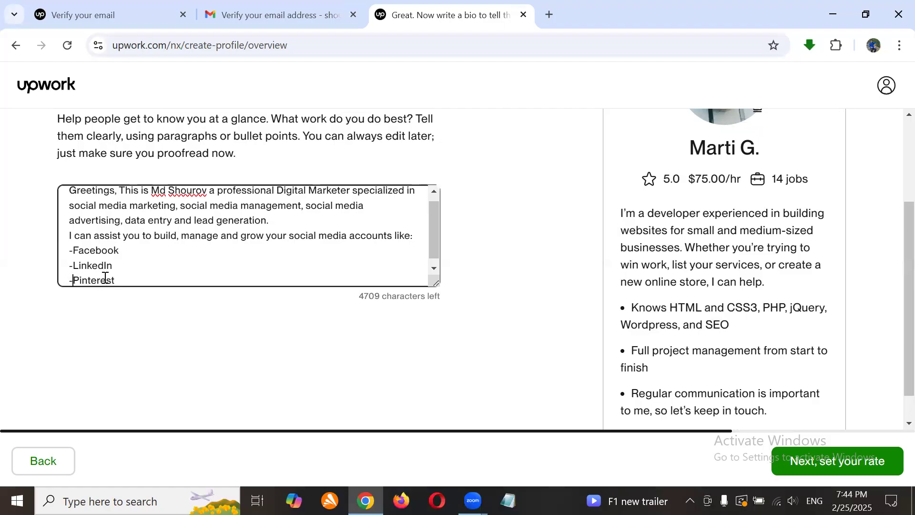
{"action": "left_click", "coordinate": [116, 280]}
Step: Append -YouTube, -Twitter and -Quora etc. as new dashed lines below -Pinterest
{"action": "key", "text": "Return"}
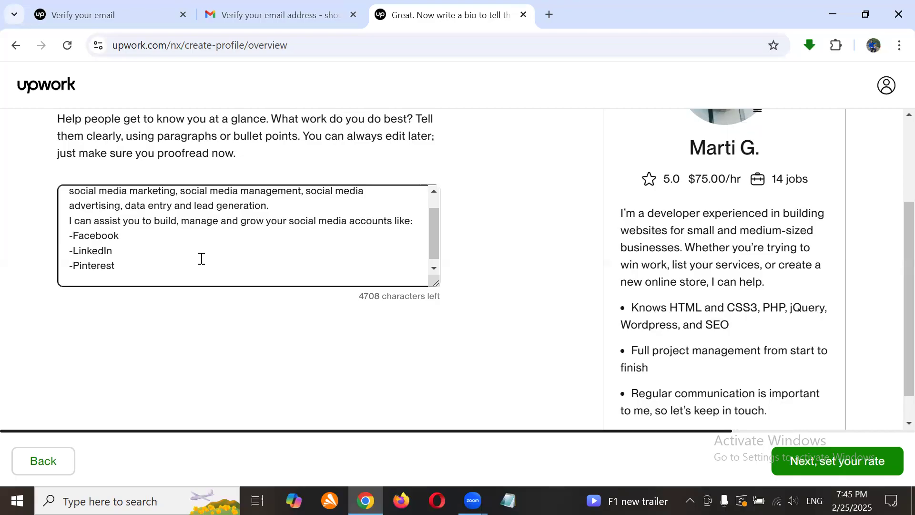
{"action": "type", "text": "-Yu"}
{"action": "key", "text": "BackSpace"}
{"action": "type", "text": "ou"}
{"action": "key", "text": "BackSpace"}
{"action": "type", "text": "Tube"}
{"action": "key", "text": "Return"}
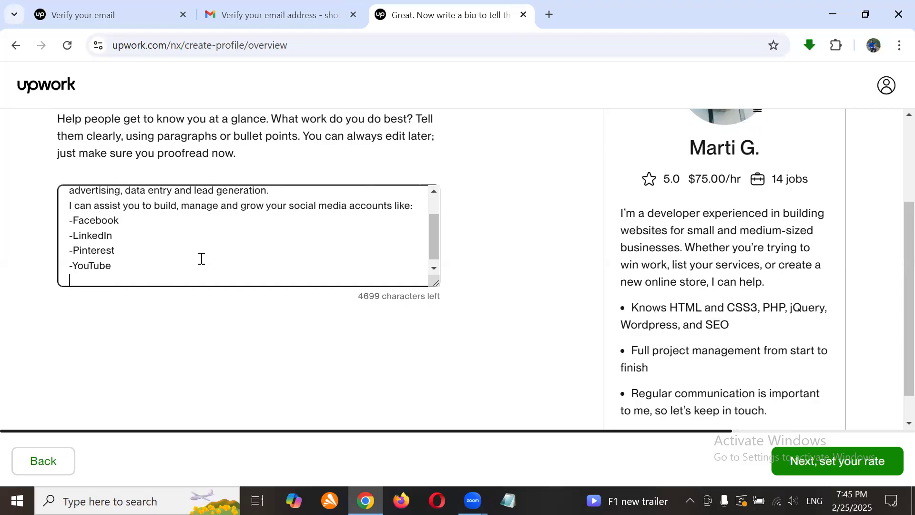
{"action": "type", "text": "-Twitter"}
{"action": "key", "text": "Return"}
{"action": "type", "text": "-"}
{"action": "key", "text": "BackSpace"}
{"action": "type", "text": "Quora"}
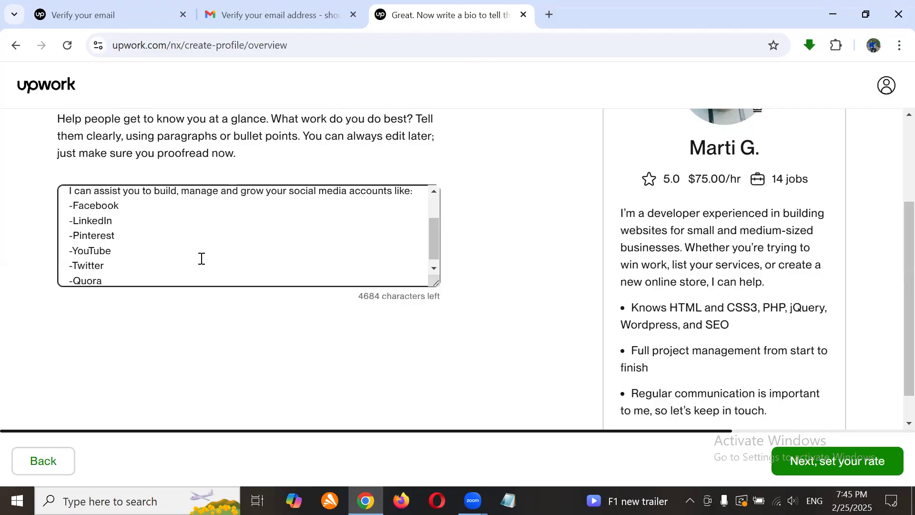
{"action": "type", "text": " etc."}
{"action": "key", "text": "Return"}
Step: Add 'Feel free to inform me if have any question...' and 'Thanks for visiting my profile.' lines
{"action": "type", "text": "Feel "}
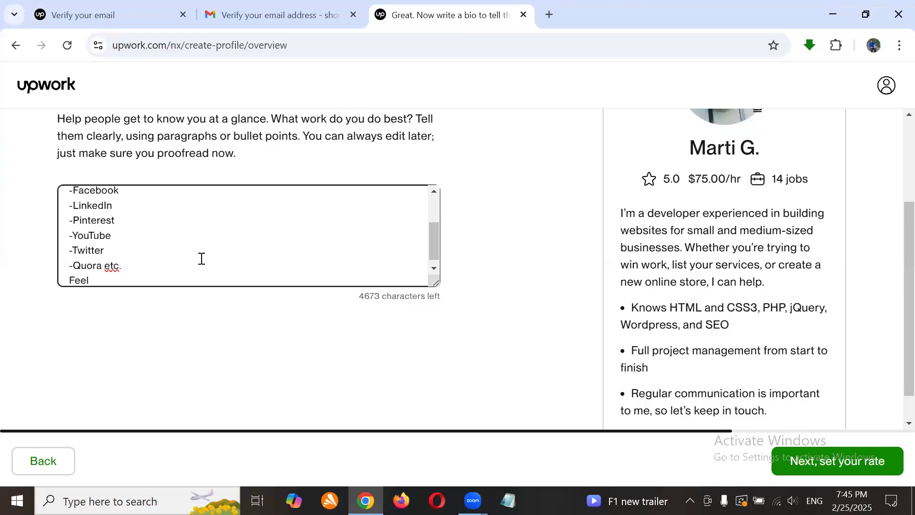
{"action": "type", "text": "free to "}
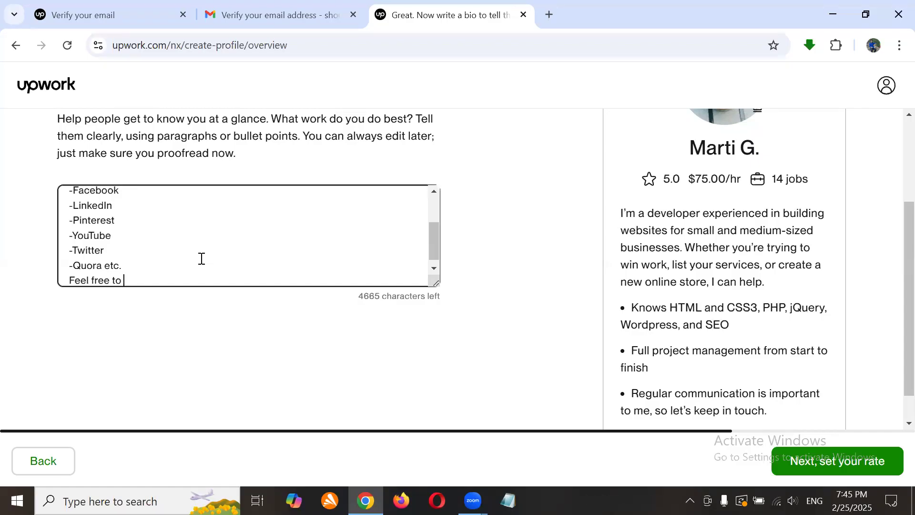
{"action": "type", "text": "inform me if "}
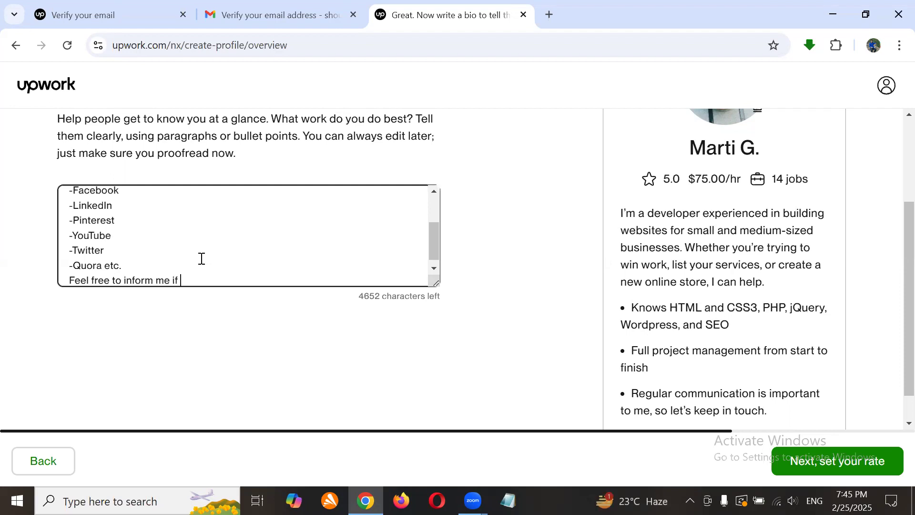
{"action": "type", "text": "have any"}
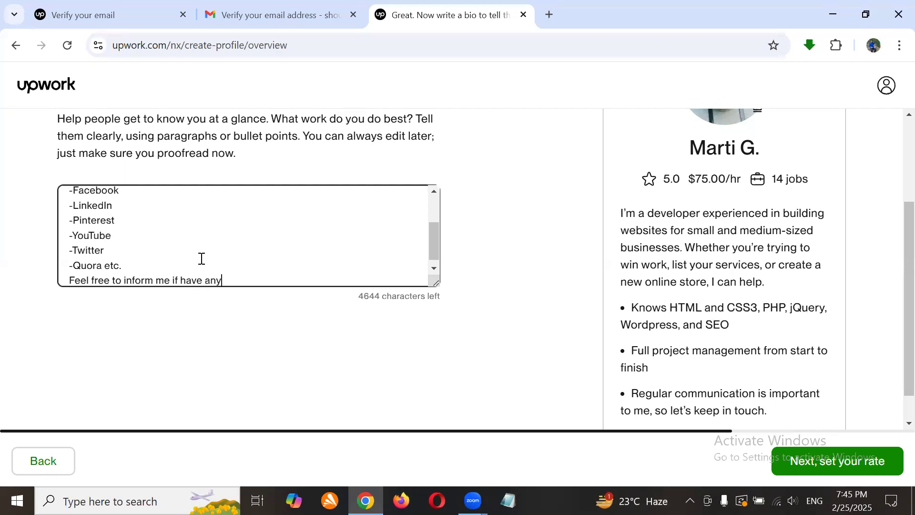
{"action": "type", "text": " question or if you need any services."}
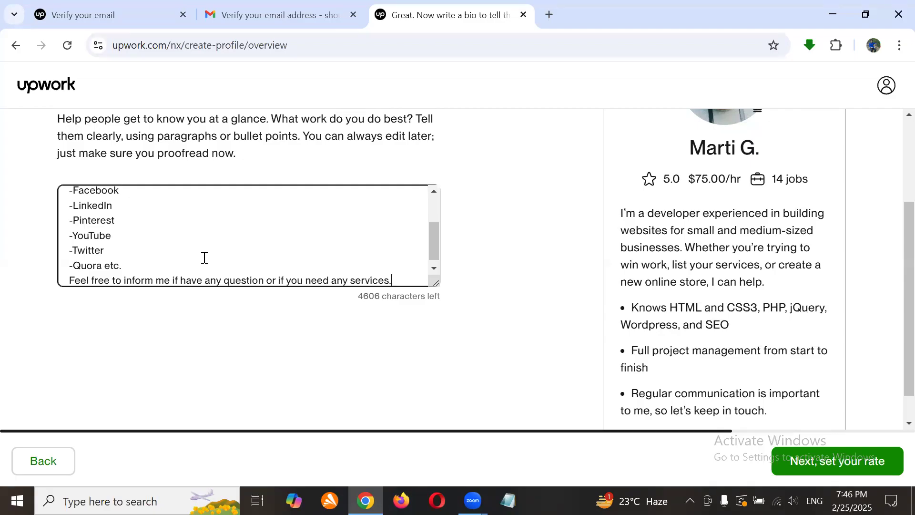
{"action": "key", "text": "Return"}
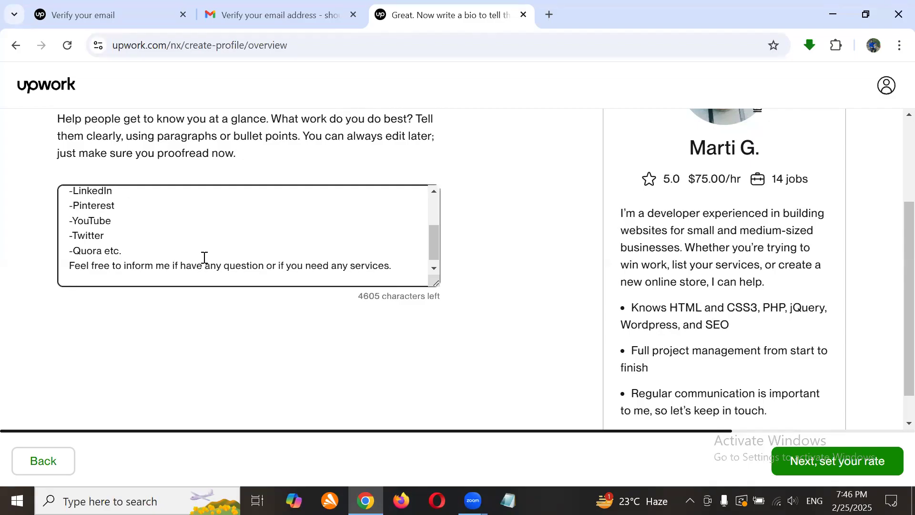
{"action": "type", "text": "Thanks for visiting"}
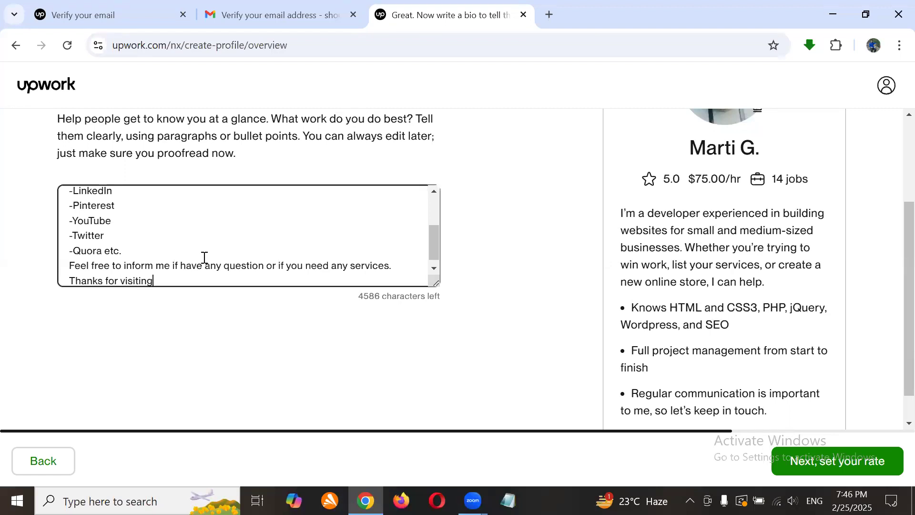
{"action": "type", "text": " my profile."}
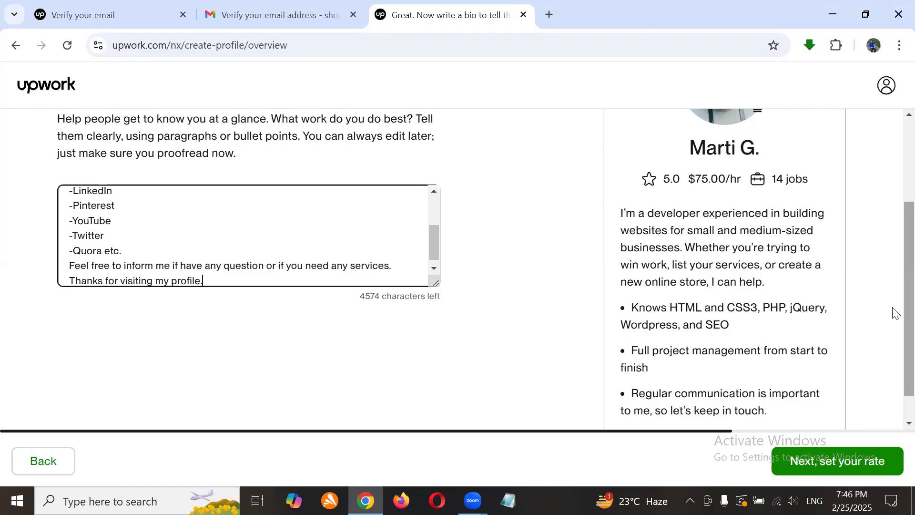
{"action": "left_click", "coordinate": [897, 325]}
{"action": "scroll", "coordinate": [896, 324], "scroll_direction": "down", "scroll_amount": 1}
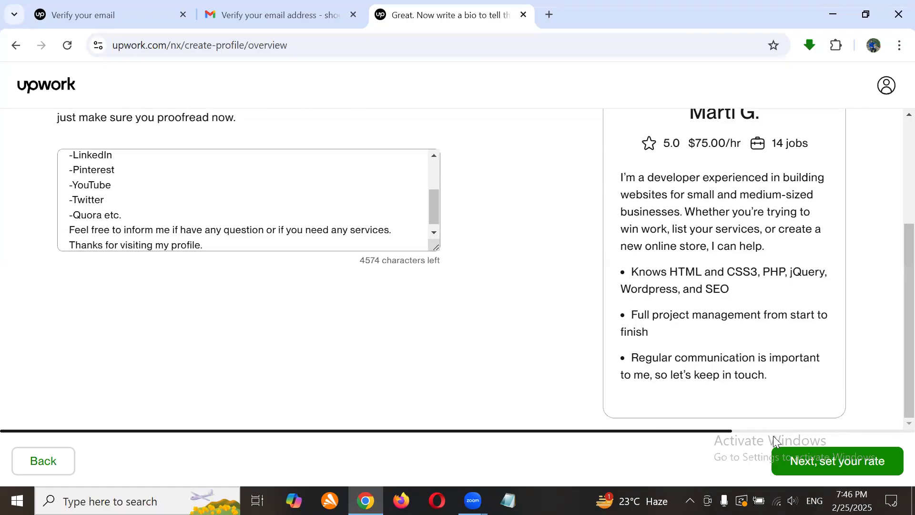
Step: Enter a $20 hourly rate, leaving $18.00 after the $2.00 fee, and continue
{"action": "left_click", "coordinate": [800, 457]}
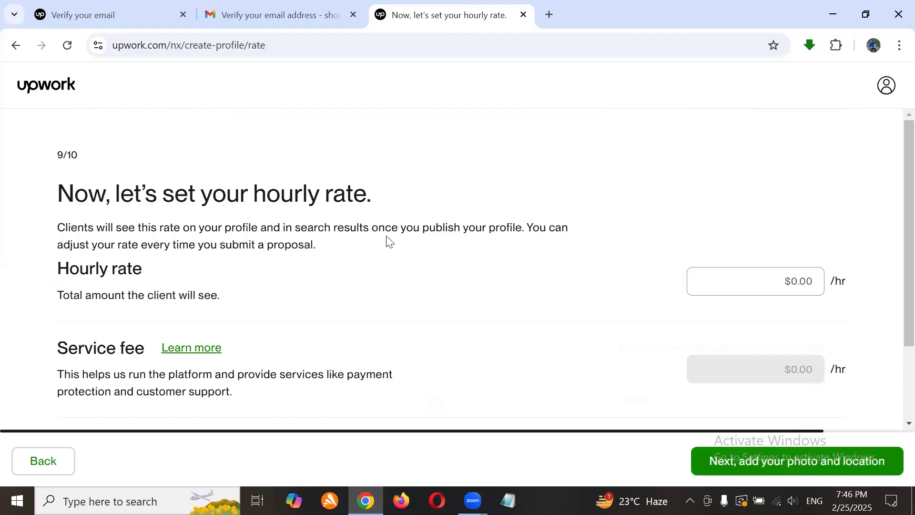
{"action": "scroll", "coordinate": [893, 210], "scroll_direction": "down", "scroll_amount": 2}
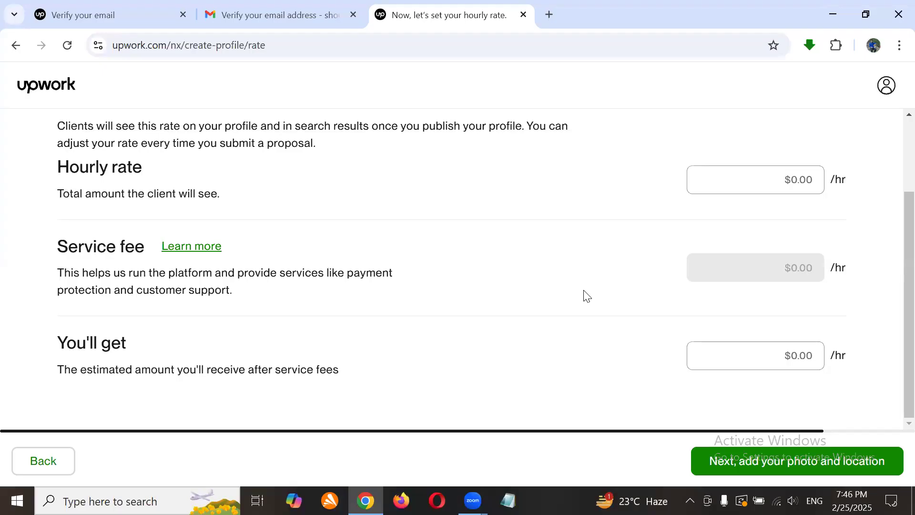
{"action": "left_click", "coordinate": [777, 181]}
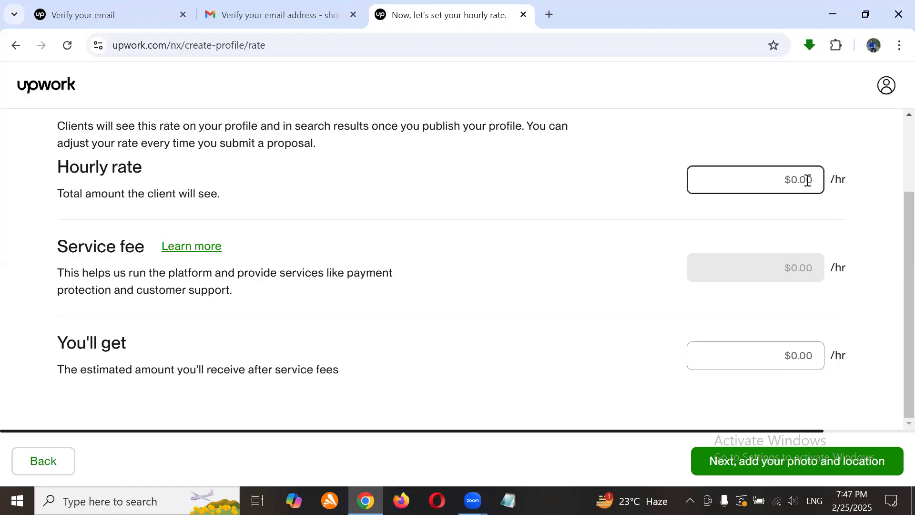
{"action": "type", "text": "2"}
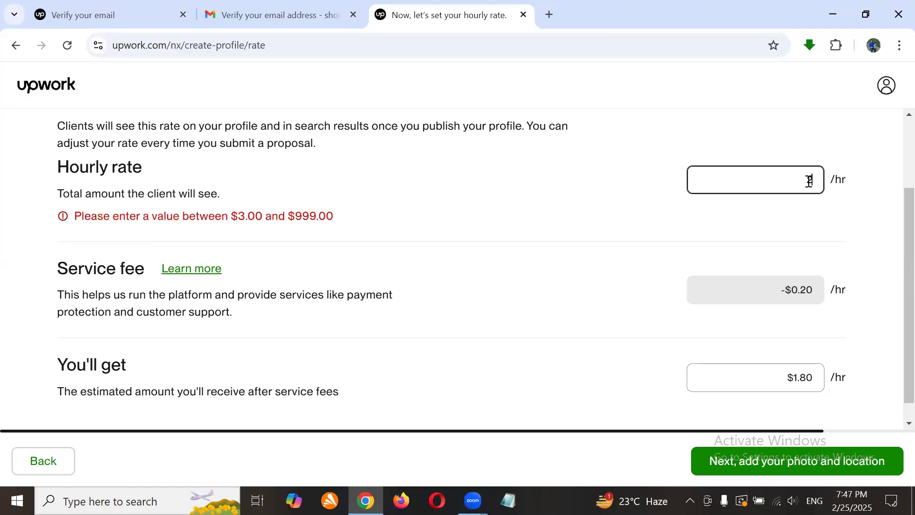
{"action": "type", "text": "0"}
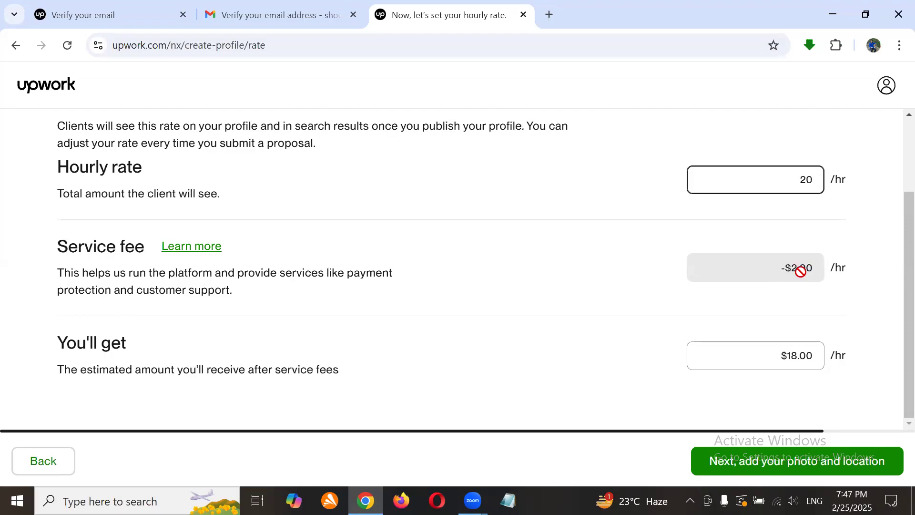
{"action": "left_click", "coordinate": [895, 324]}
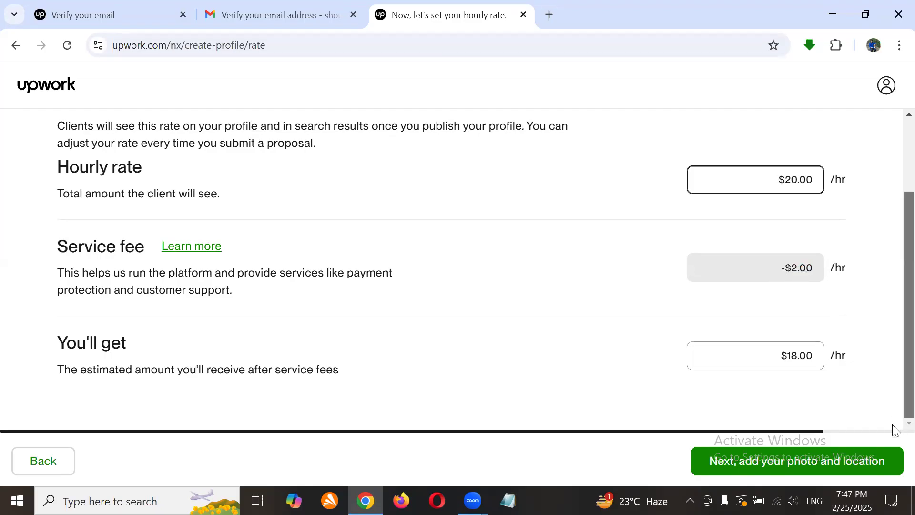
{"action": "left_click", "coordinate": [800, 471]}
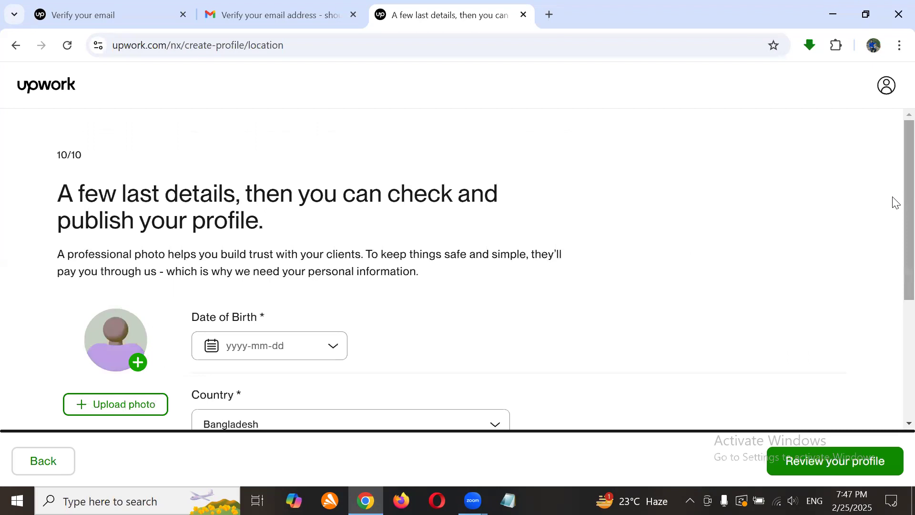
{"action": "scroll", "coordinate": [895, 224], "scroll_direction": "down", "scroll_amount": 2}
{"action": "scroll", "coordinate": [895, 257], "scroll_direction": "down", "scroll_amount": 2}
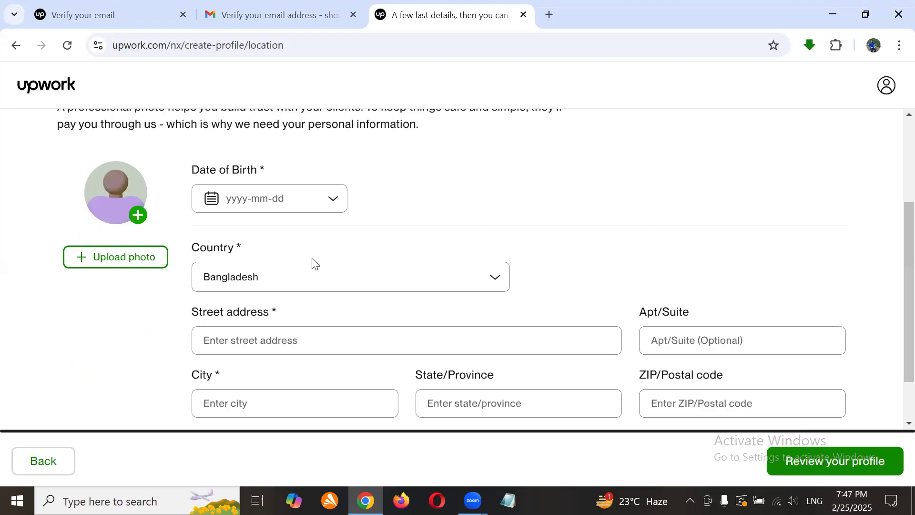
{"action": "left_click", "coordinate": [233, 344]}
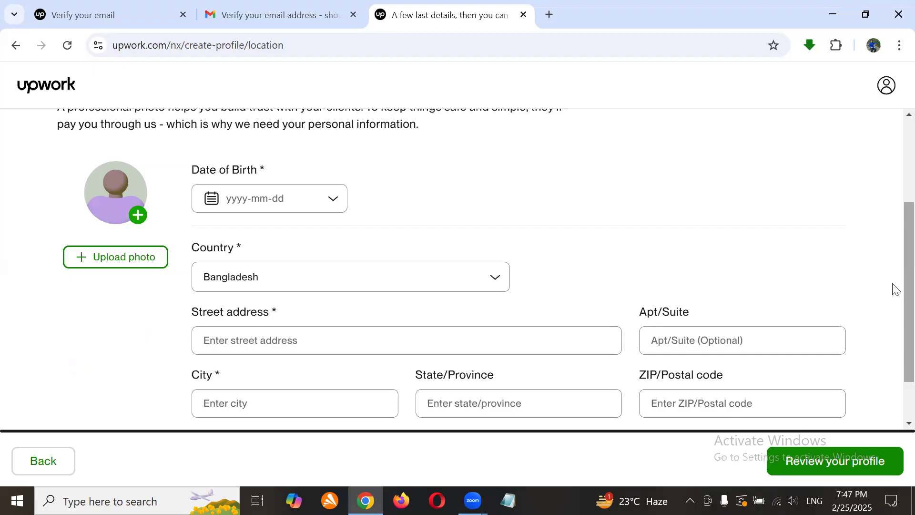
{"action": "scroll", "coordinate": [892, 386], "scroll_direction": "down", "scroll_amount": 1}
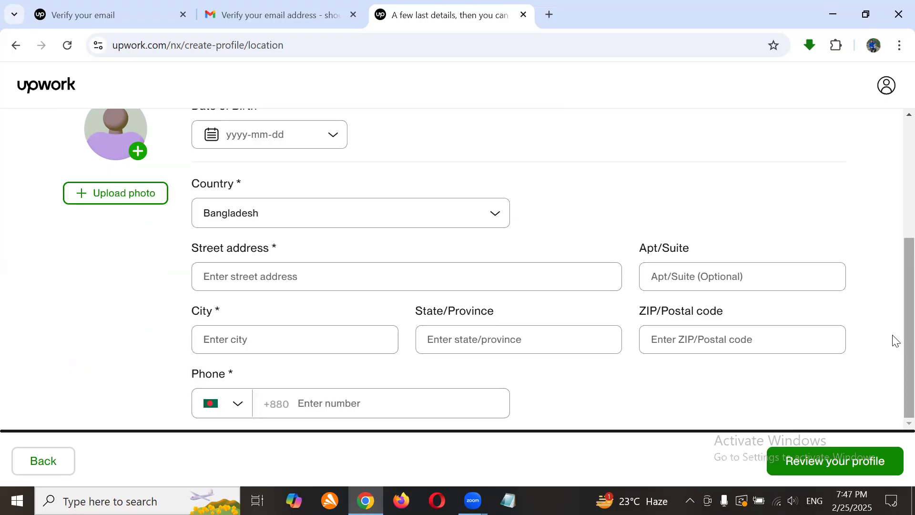
{"action": "scroll", "coordinate": [894, 270], "scroll_direction": "up", "scroll_amount": 1}
{"action": "scroll", "coordinate": [895, 253], "scroll_direction": "up", "scroll_amount": 3}
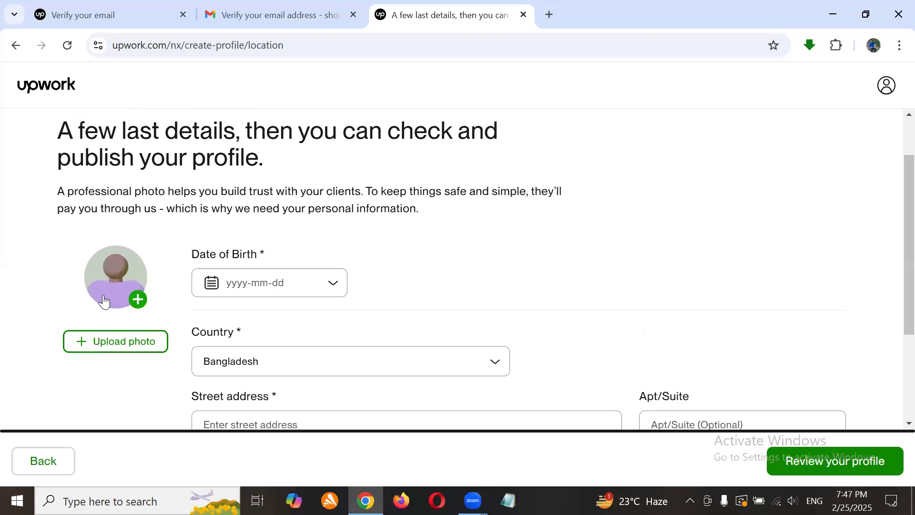
{"action": "left_click", "coordinate": [227, 282]}
{"action": "left_click", "coordinate": [331, 295]}
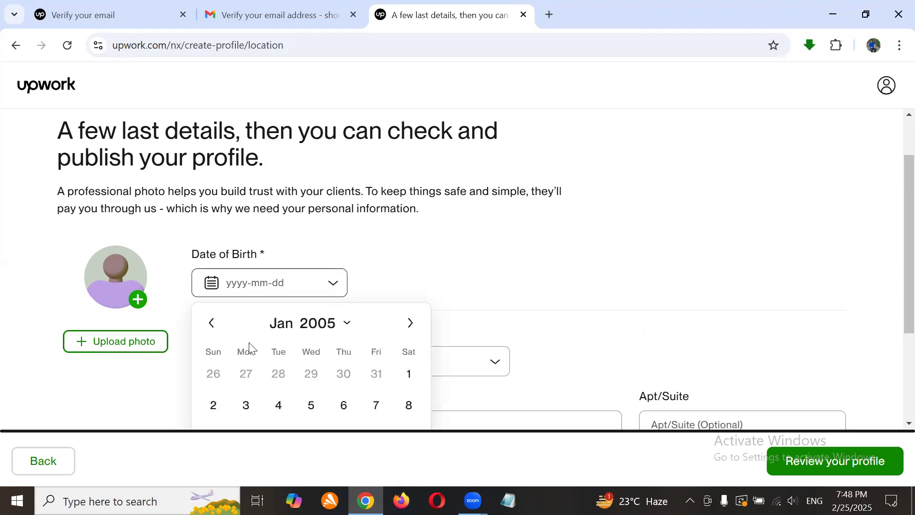
{"action": "left_click", "coordinate": [347, 332]}
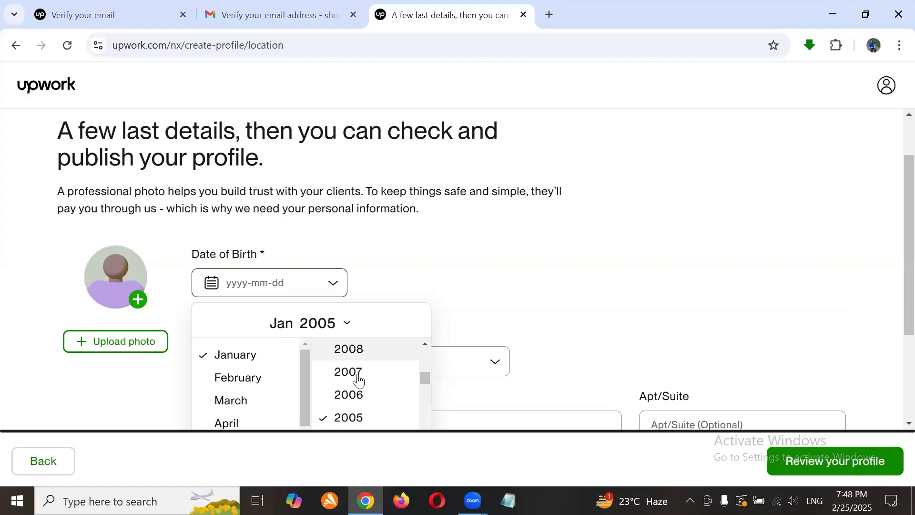
{"action": "mouse_move", "coordinate": [425, 376]}
{"action": "left_mouse_down"}
{"action": "mouse_move", "coordinate": [424, 363]}
{"action": "mouse_move", "coordinate": [425, 386]}
{"action": "left_mouse_up"}
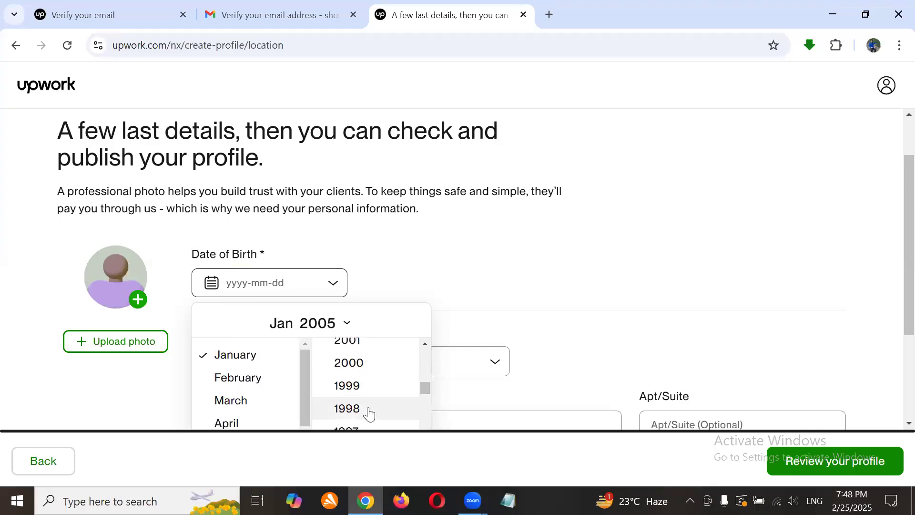
{"action": "left_click", "coordinate": [369, 410]}
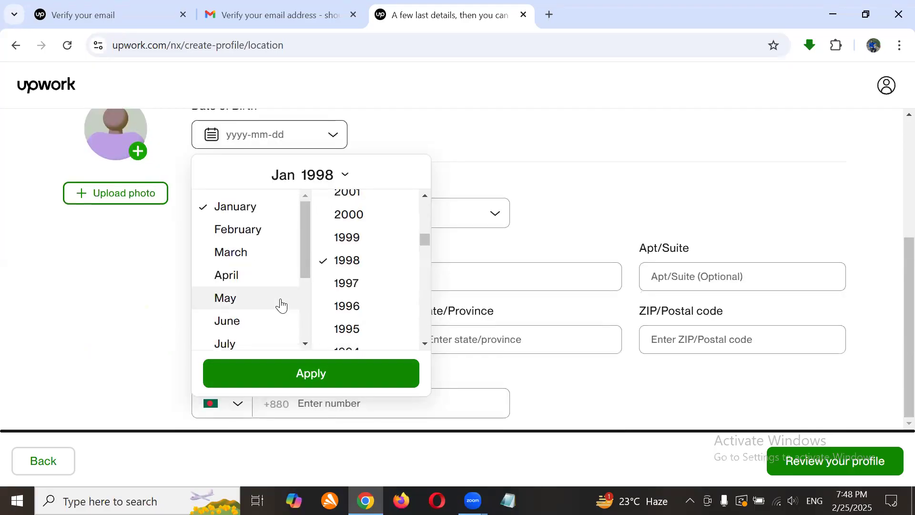
{"action": "left_click_drag", "start_coordinate": [307, 260], "coordinate": [303, 313]}
{"action": "left_click", "coordinate": [258, 316]}
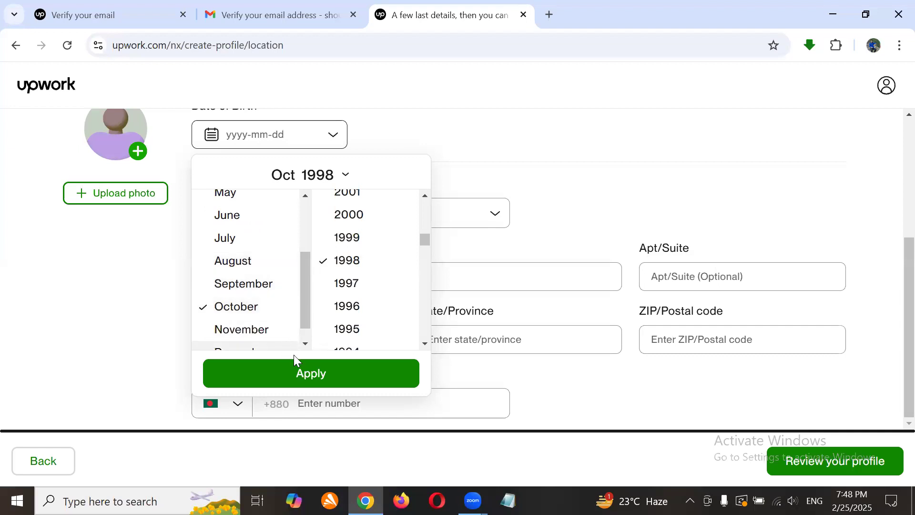
{"action": "left_click", "coordinate": [306, 371]}
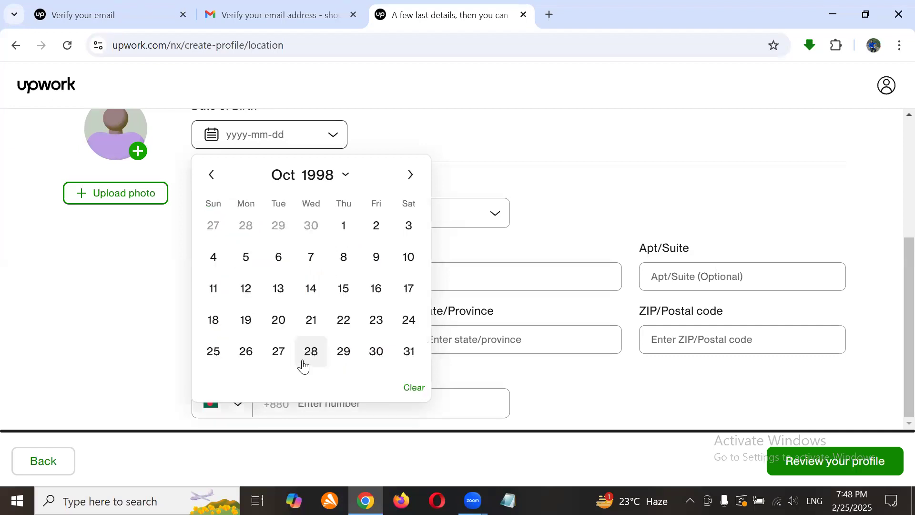
{"action": "left_click", "coordinate": [342, 289]}
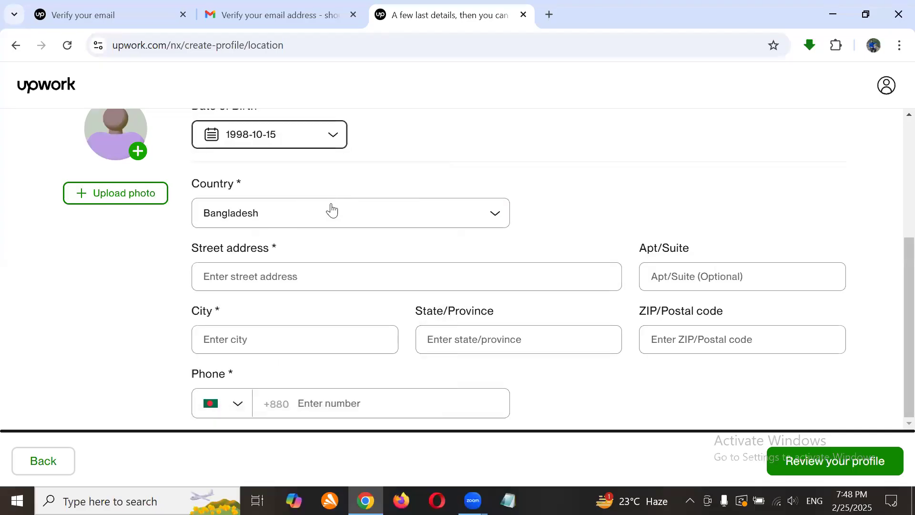
{"action": "left_click", "coordinate": [305, 221]}
Step: Search 'ban' in the Country list and keep Bangladesh selected
{"action": "left_click", "coordinate": [318, 258]}
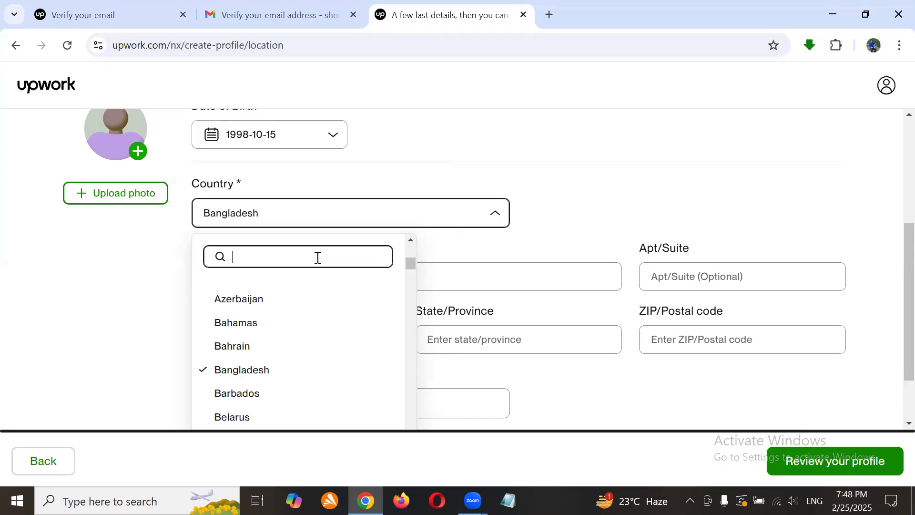
{"action": "type", "text": "ban"}
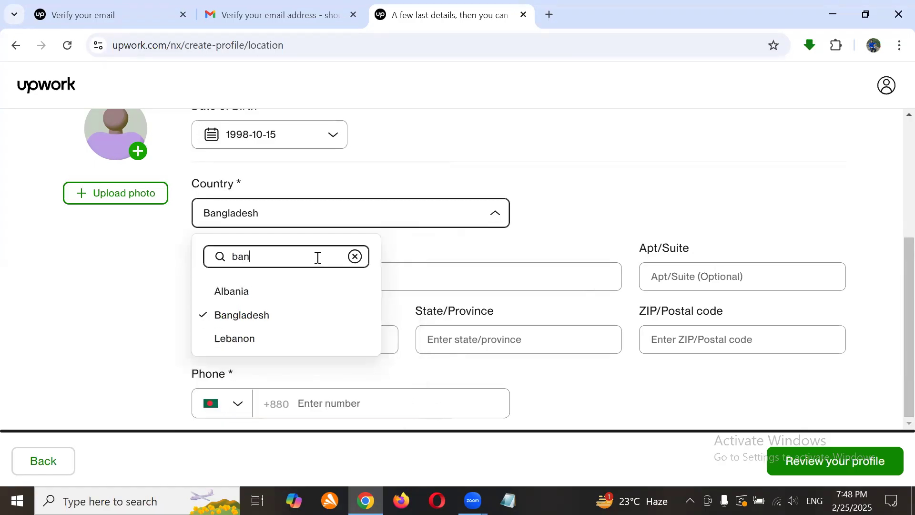
{"action": "left_click", "coordinate": [308, 317]}
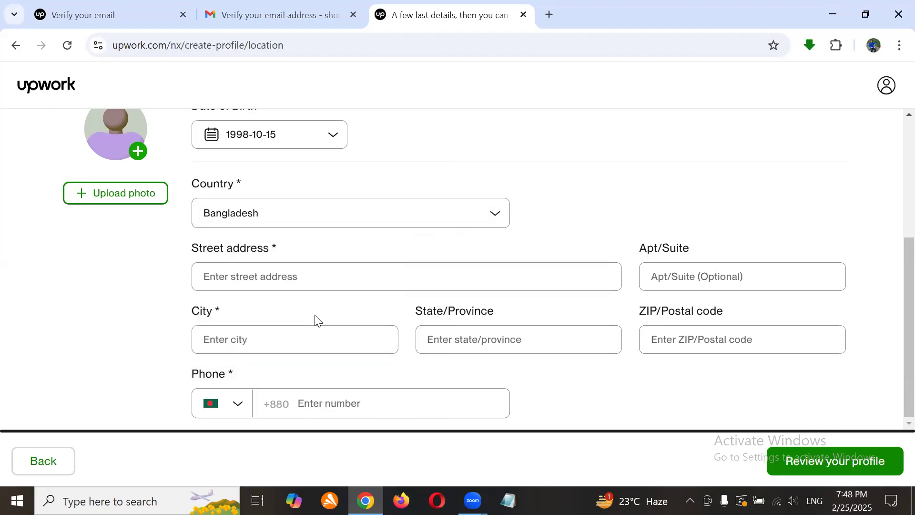
Step: Type the user's street address into the Street address field, correcting typos
{"action": "left_click", "coordinate": [384, 280]}
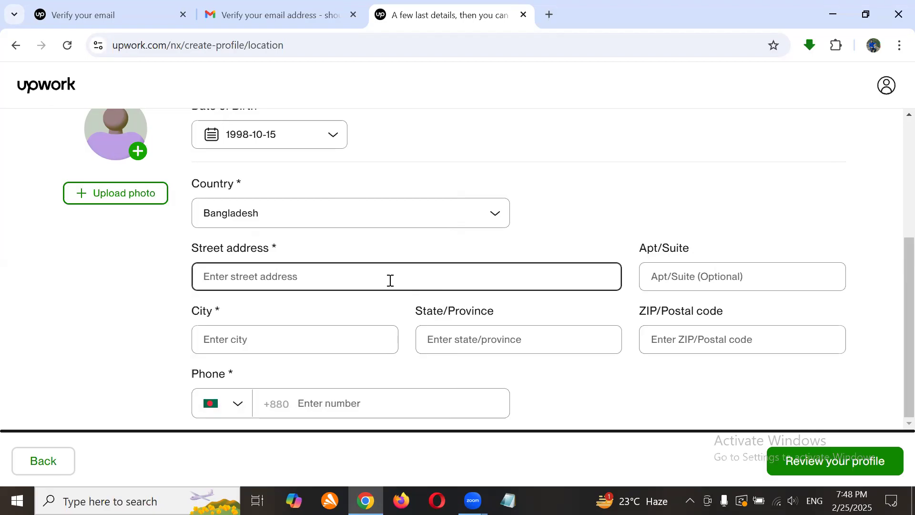
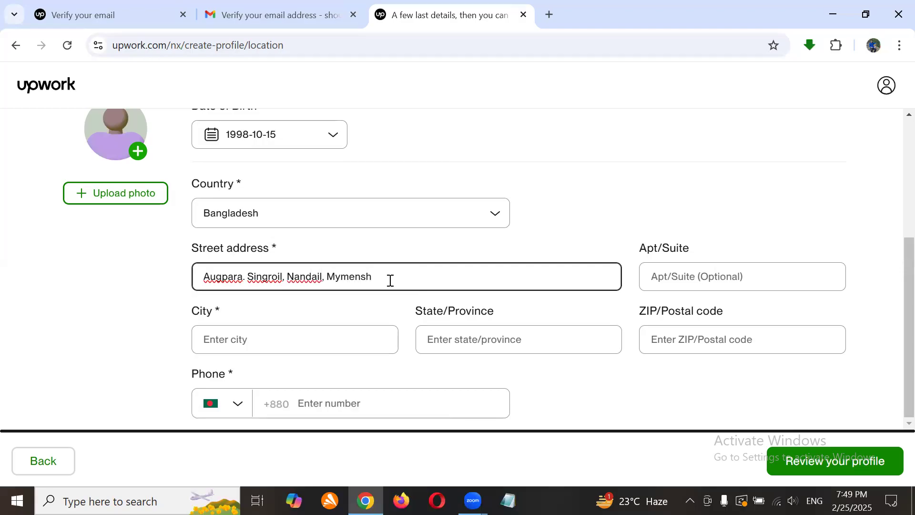
{"action": "left_click", "coordinate": [295, 344]}
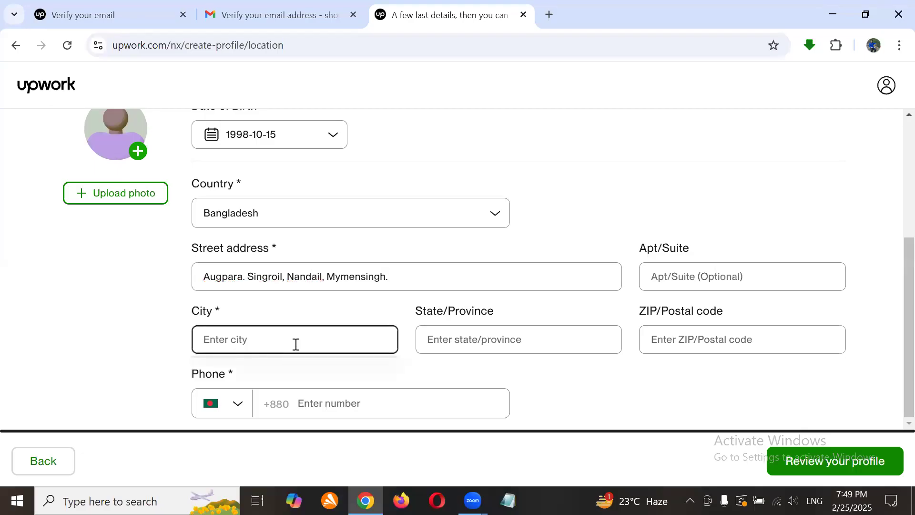
Step: Pick the suggested city for 'My', fill the state and ZIP 2290, then open the profile photo dialog
{"action": "type", "text": "M"}
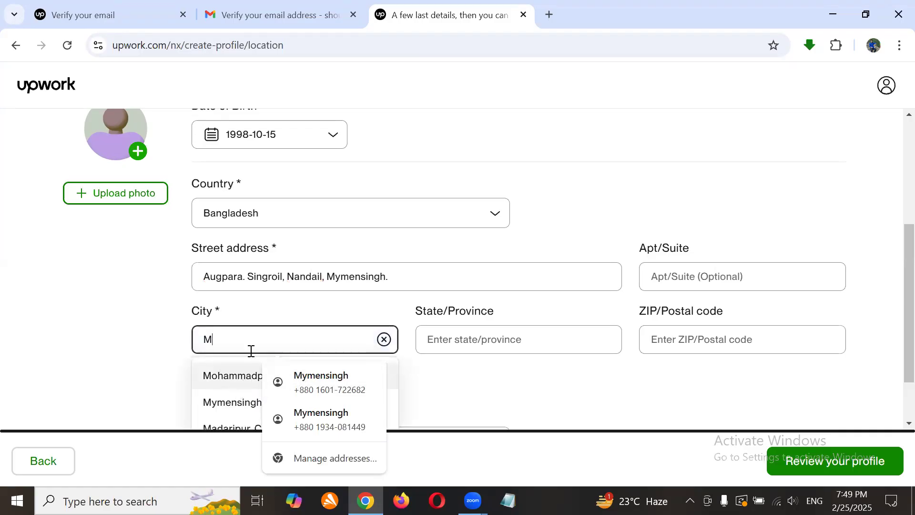
{"action": "type", "text": "y"}
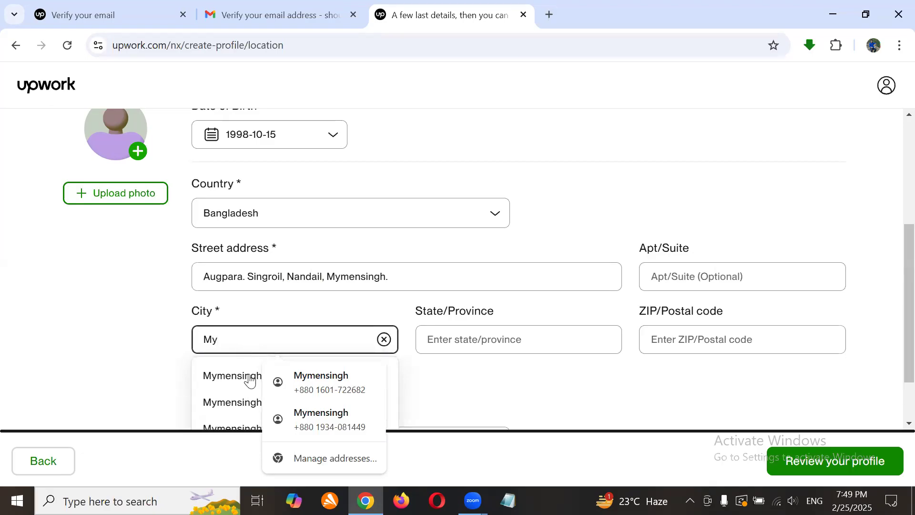
{"action": "left_click", "coordinate": [249, 380]}
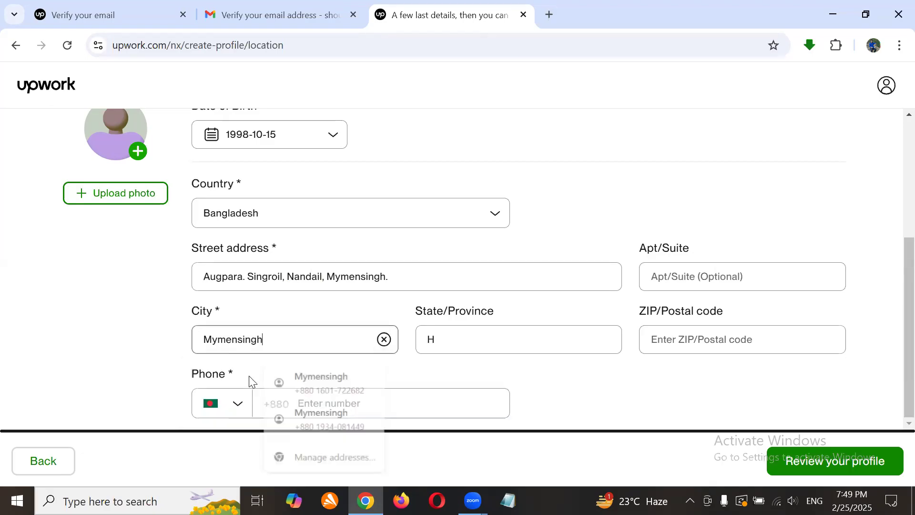
{"action": "left_click", "coordinate": [472, 343]}
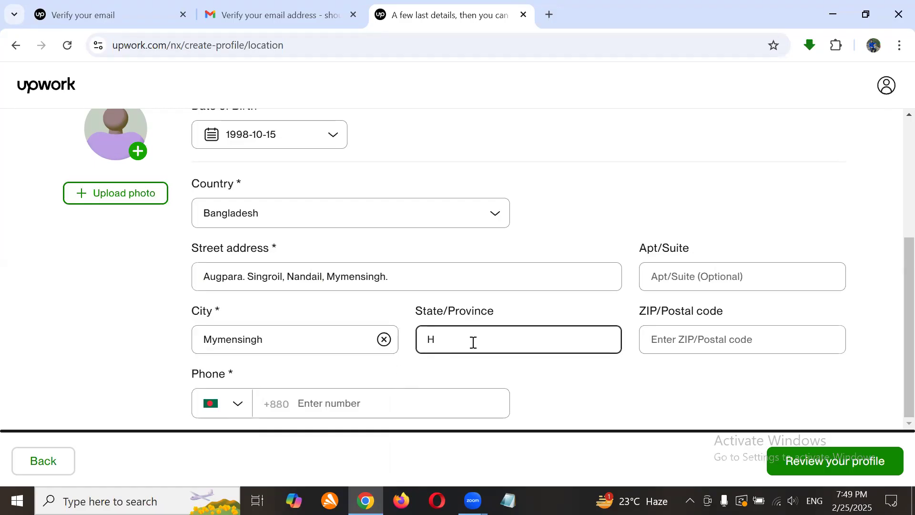
{"action": "left_click", "coordinate": [694, 281]}
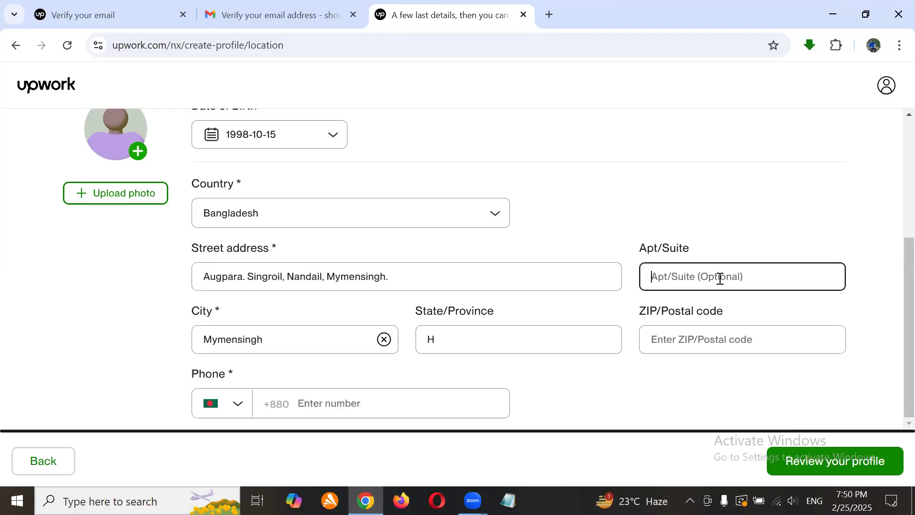
{"action": "left_click", "coordinate": [731, 337]}
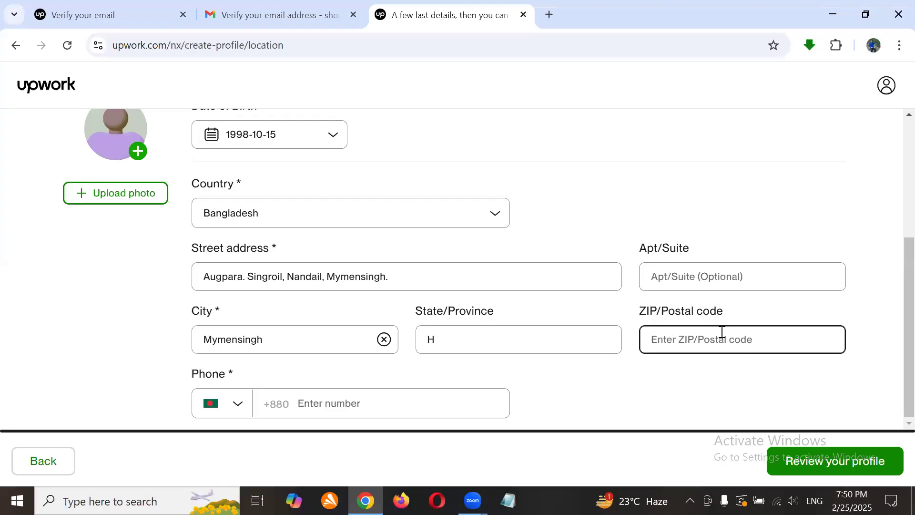
{"action": "type", "text": "2290"}
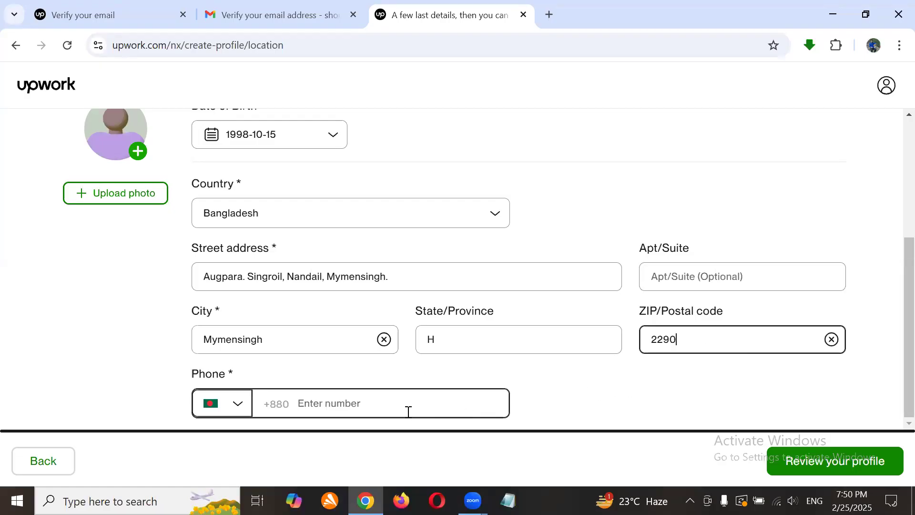
{"action": "left_click", "coordinate": [349, 403]}
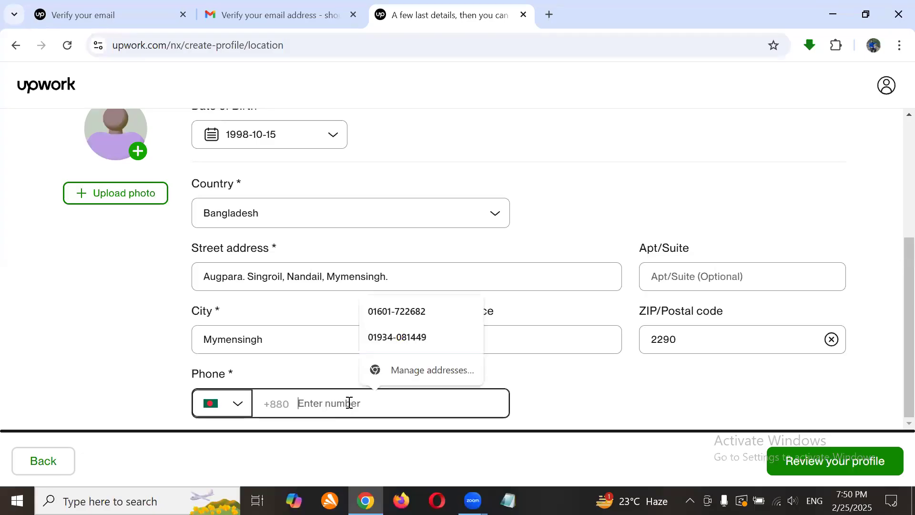
{"action": "left_click", "coordinate": [139, 152]}
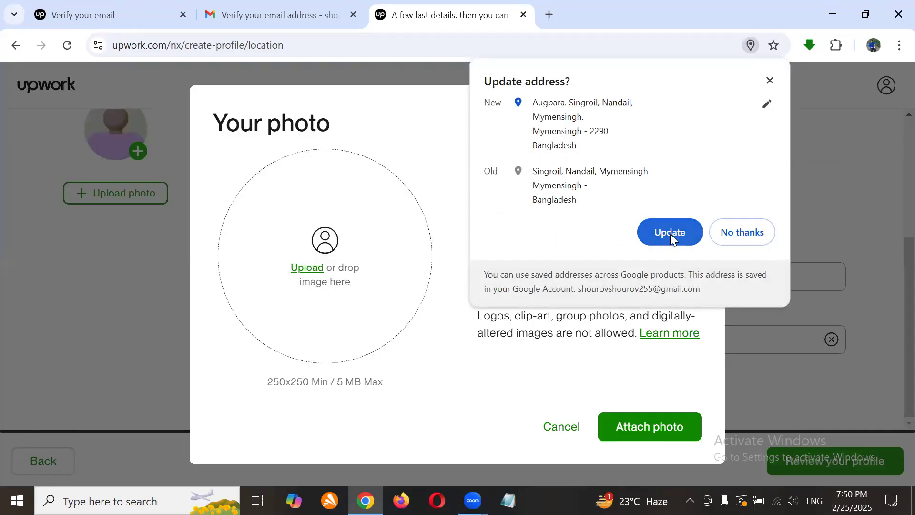
Step: Accept the browser's offer to update its saved address
{"action": "left_click", "coordinate": [670, 234]}
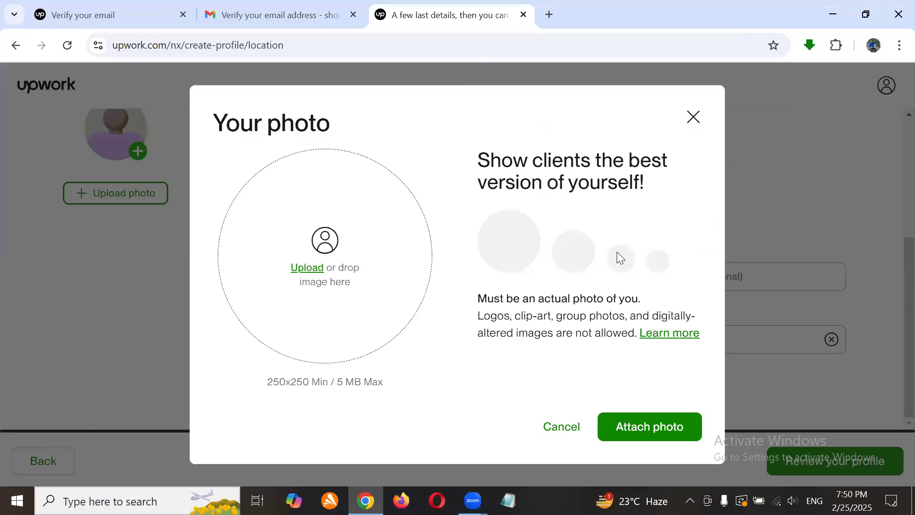
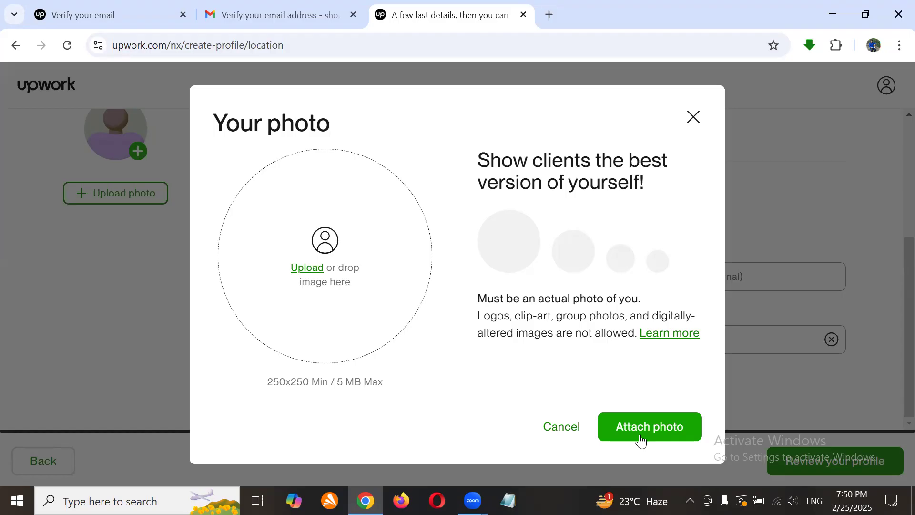
Step: Browse Desktop, Downloads and Documents, then load photo 20240617_094658 into the photo cropper
{"action": "left_click", "coordinate": [644, 429]}
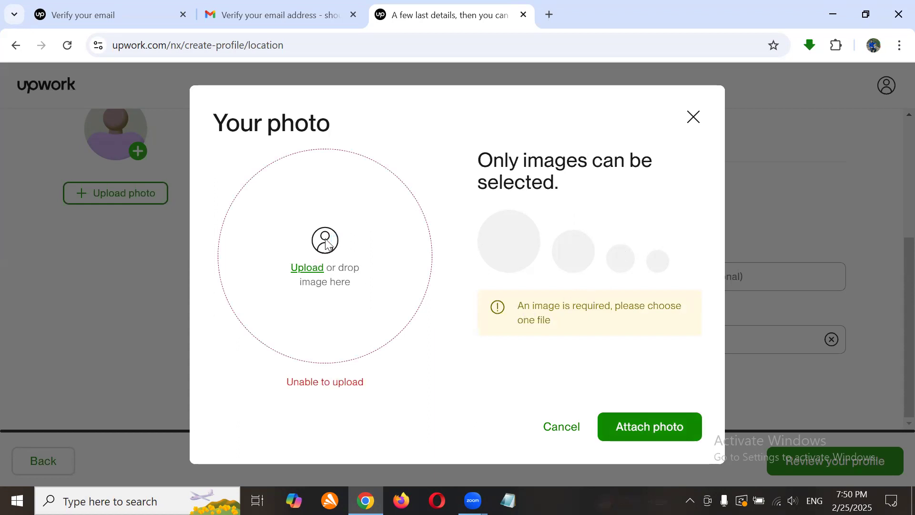
{"action": "left_click", "coordinate": [302, 267]}
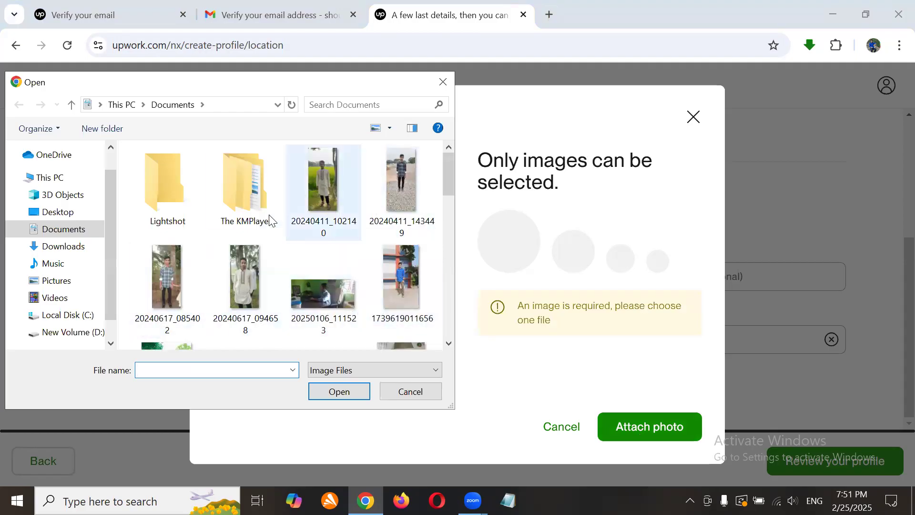
{"action": "left_click_drag", "start_coordinate": [448, 202], "coordinate": [295, 224]}
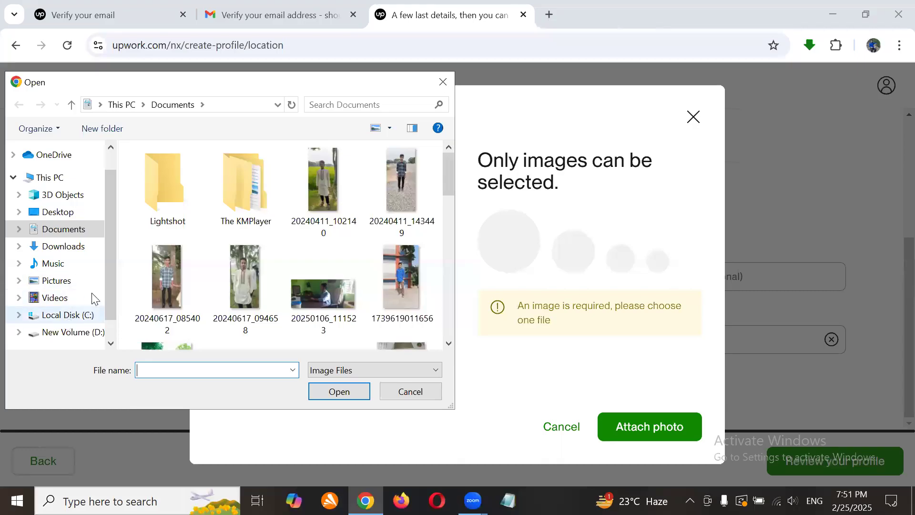
{"action": "left_click", "coordinate": [51, 215]}
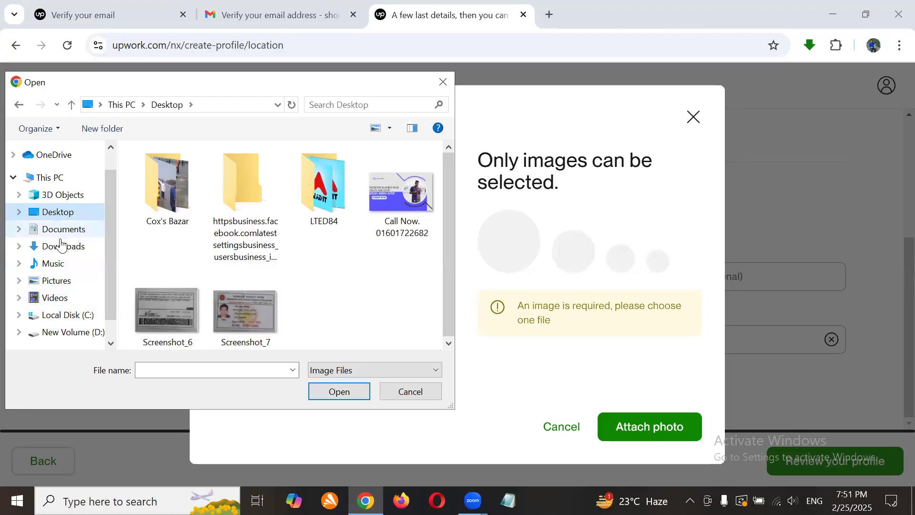
{"action": "left_click", "coordinate": [61, 254]}
{"action": "left_click", "coordinate": [62, 232]}
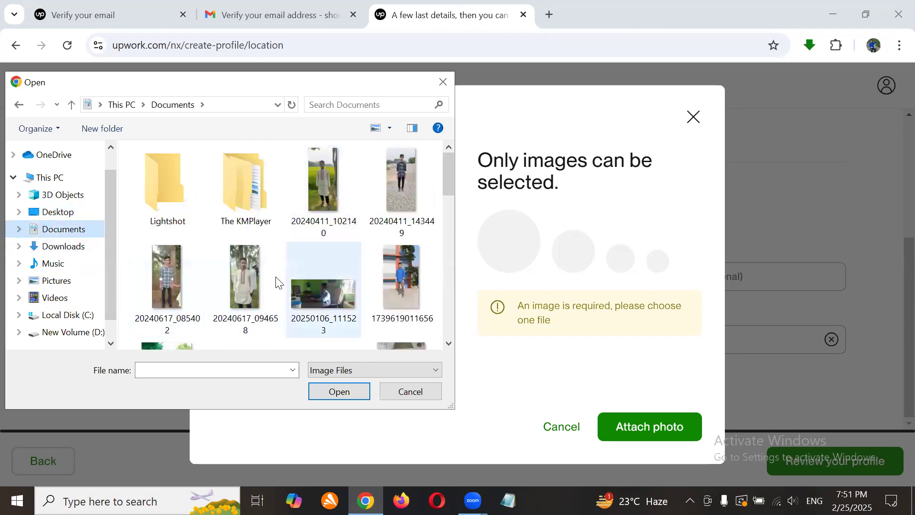
{"action": "left_click", "coordinate": [248, 276]}
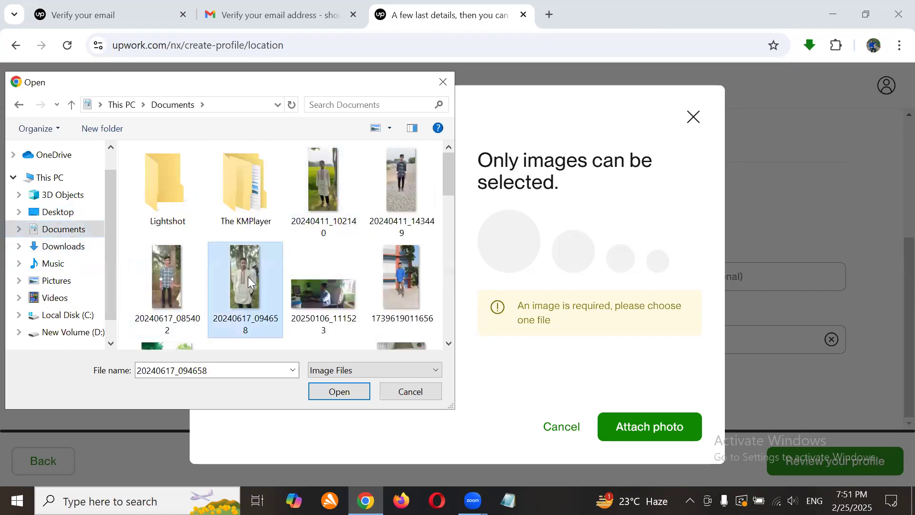
{"action": "left_click", "coordinate": [326, 392]}
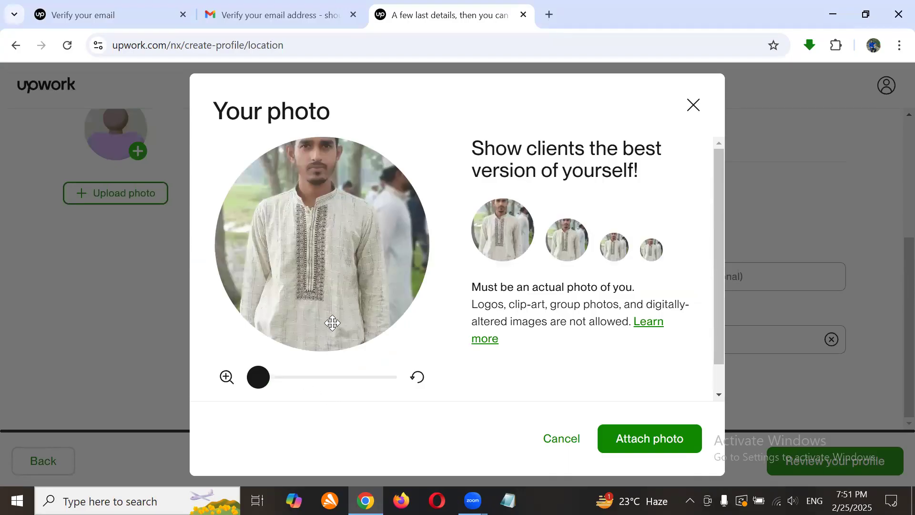
Step: Reposition the photo inside the crop circle, then cancel the dialog without attaching it
{"action": "left_click_drag", "start_coordinate": [338, 300], "coordinate": [327, 338]}
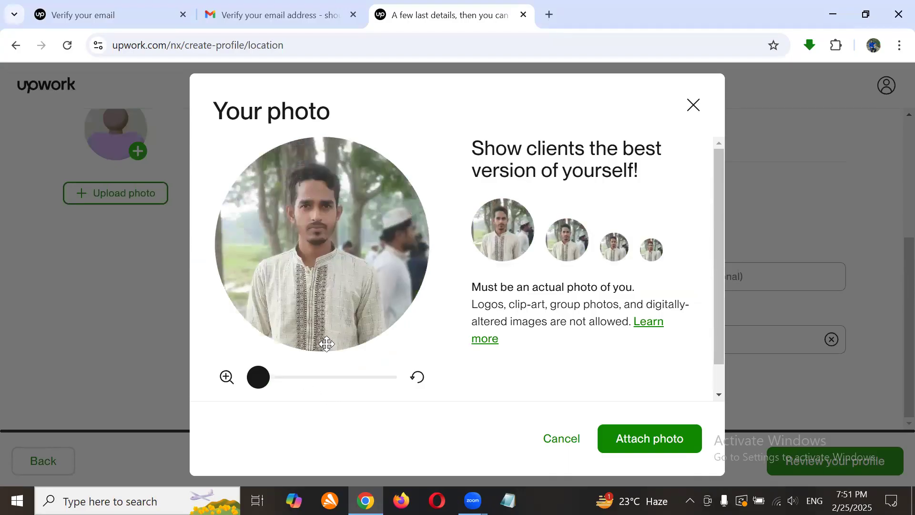
{"action": "left_click_drag", "start_coordinate": [337, 288], "coordinate": [339, 281]}
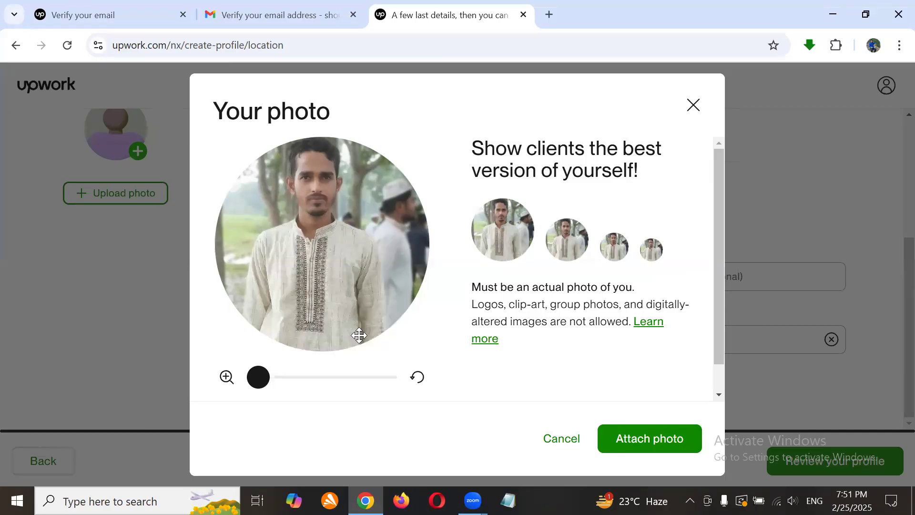
{"action": "left_click", "coordinate": [544, 438]}
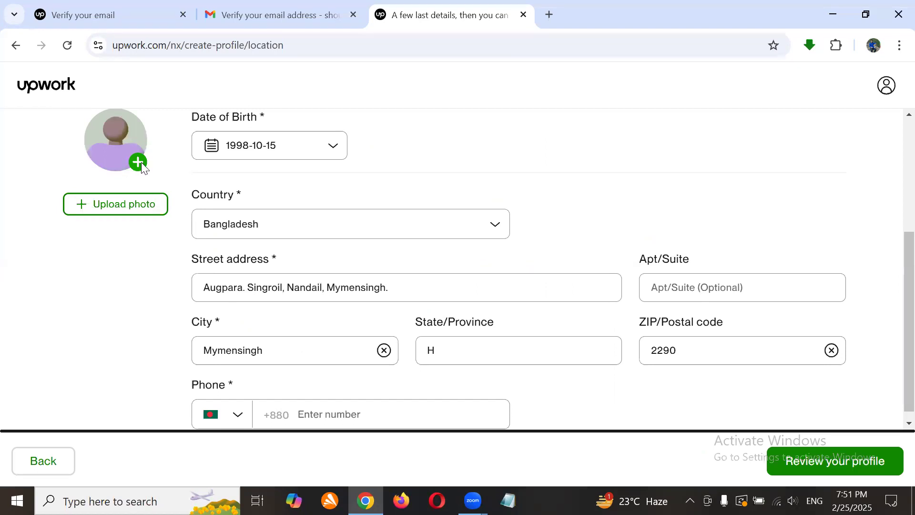
Step: Reopen the photo upload and browse to This PC > New Volume (D:) > Pictures
{"action": "left_click", "coordinate": [143, 170]}
{"action": "left_click", "coordinate": [318, 266]}
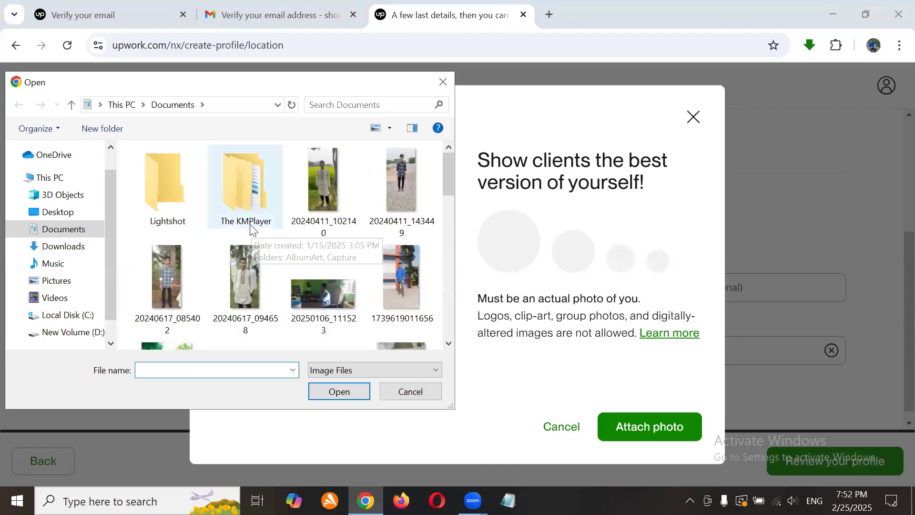
{"action": "left_click", "coordinate": [81, 183]}
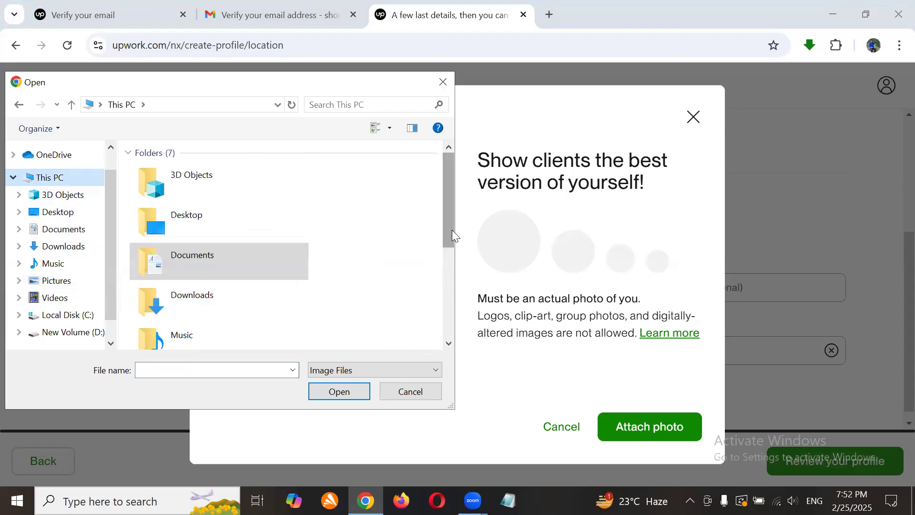
{"action": "left_click_drag", "start_coordinate": [451, 237], "coordinate": [441, 327]}
{"action": "left_click", "coordinate": [234, 318]}
{"action": "double_click", "coordinate": [233, 318]}
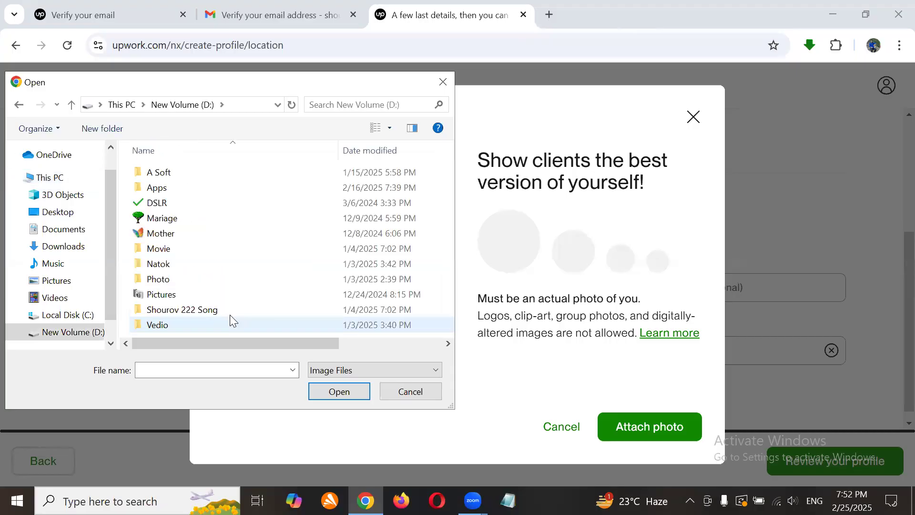
{"action": "double_click", "coordinate": [267, 294]}
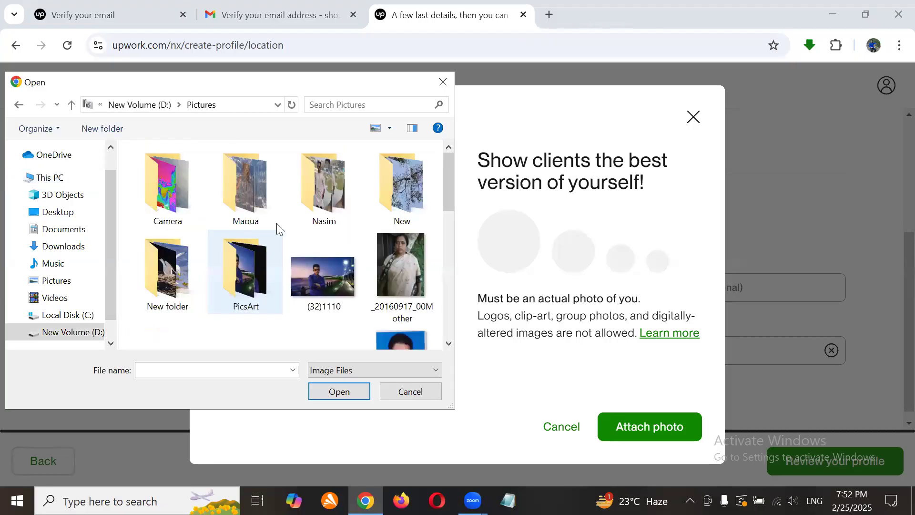
Step: Open the Camera folder and load photo 20191216_143625 into the cropper
{"action": "scroll", "coordinate": [444, 232], "scroll_direction": "down", "scroll_amount": 1}
{"action": "scroll", "coordinate": [443, 233], "scroll_direction": "down", "scroll_amount": 4}
{"action": "scroll", "coordinate": [442, 279], "scroll_direction": "up", "scroll_amount": 3}
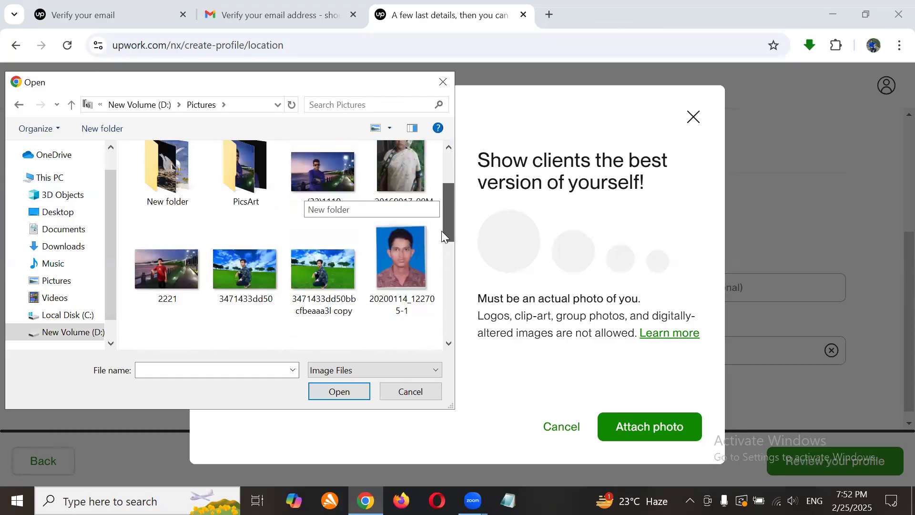
{"action": "scroll", "coordinate": [442, 224], "scroll_direction": "up", "scroll_amount": 1}
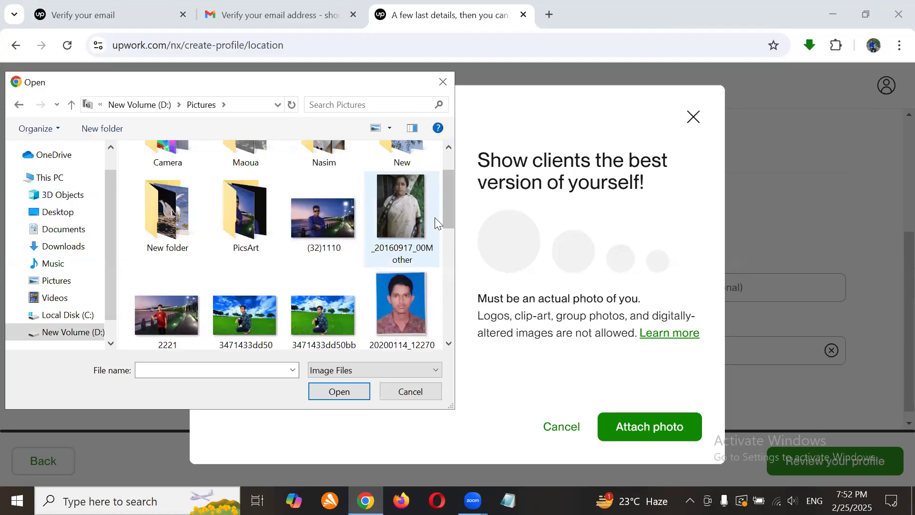
{"action": "scroll", "coordinate": [443, 214], "scroll_direction": "up", "scroll_amount": 1}
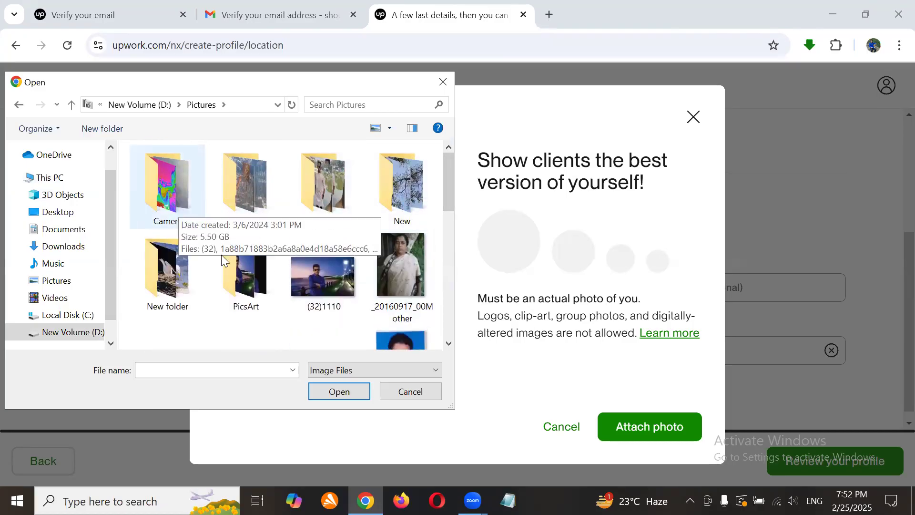
{"action": "left_click", "coordinate": [178, 208]}
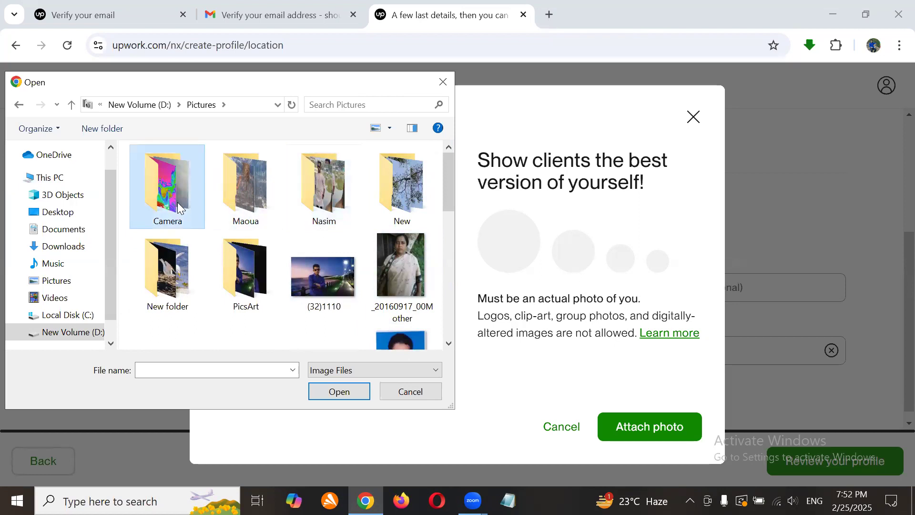
{"action": "double_click", "coordinate": [179, 208]}
{"action": "scroll", "coordinate": [450, 224], "scroll_direction": "down", "scroll_amount": 2}
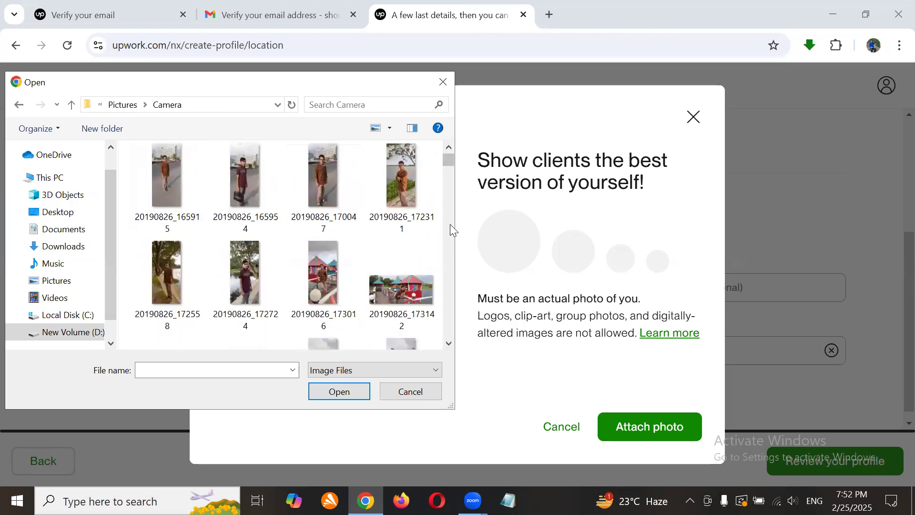
{"action": "scroll", "coordinate": [450, 224], "scroll_direction": "down", "scroll_amount": 5}
{"action": "scroll", "coordinate": [448, 247], "scroll_direction": "down", "scroll_amount": 10}
{"action": "scroll", "coordinate": [450, 265], "scroll_direction": "down", "scroll_amount": 6}
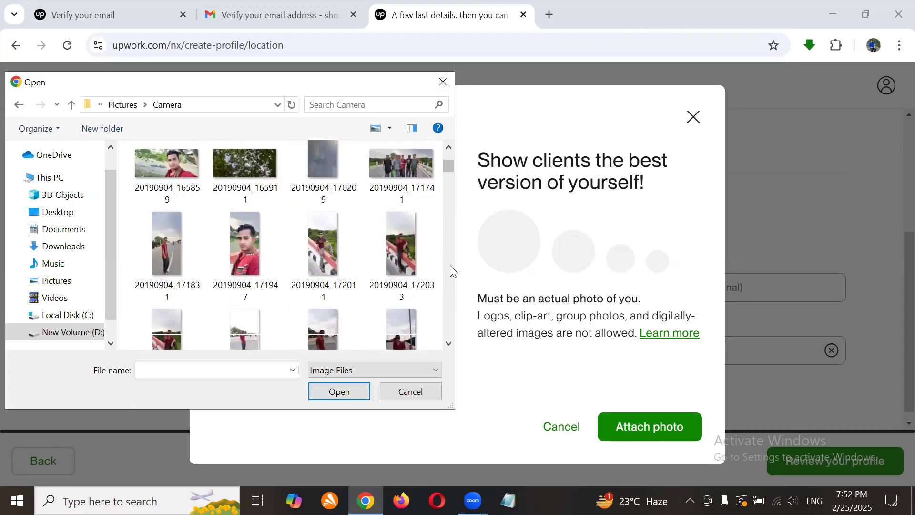
{"action": "scroll", "coordinate": [450, 265], "scroll_direction": "down", "scroll_amount": 15}
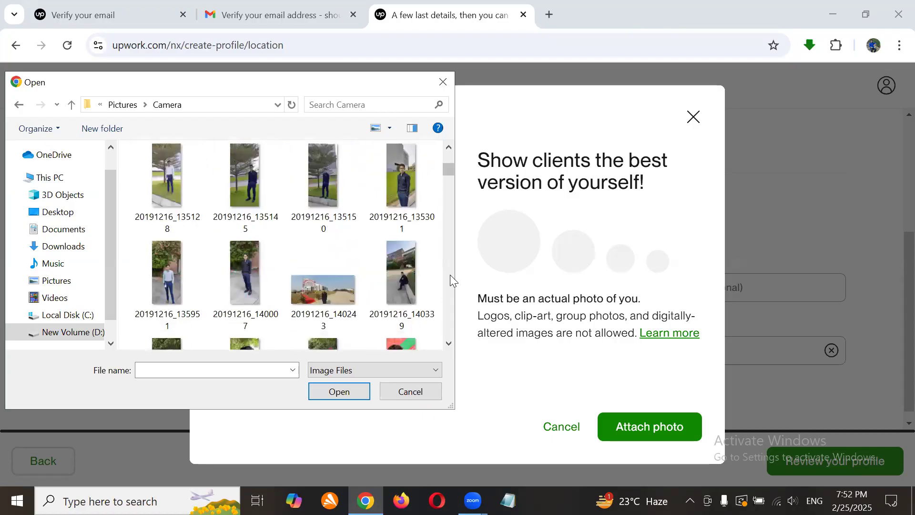
{"action": "scroll", "coordinate": [450, 275], "scroll_direction": "down", "scroll_amount": 3}
{"action": "scroll", "coordinate": [450, 274], "scroll_direction": "down", "scroll_amount": 3}
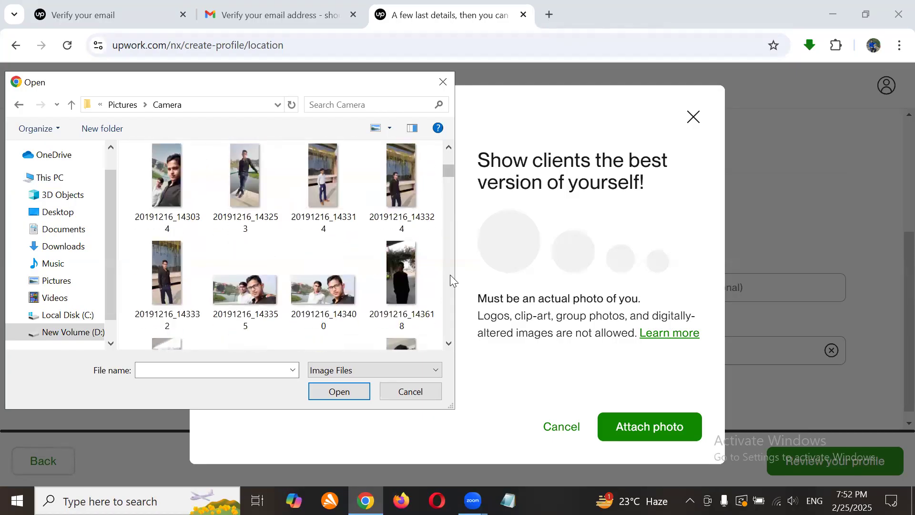
{"action": "scroll", "coordinate": [450, 274], "scroll_direction": "down", "scroll_amount": 3}
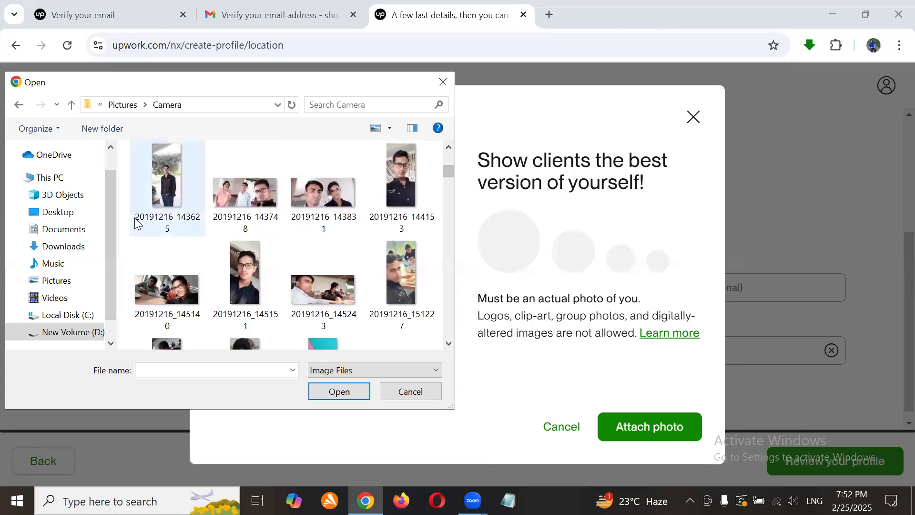
{"action": "left_click", "coordinate": [172, 202]}
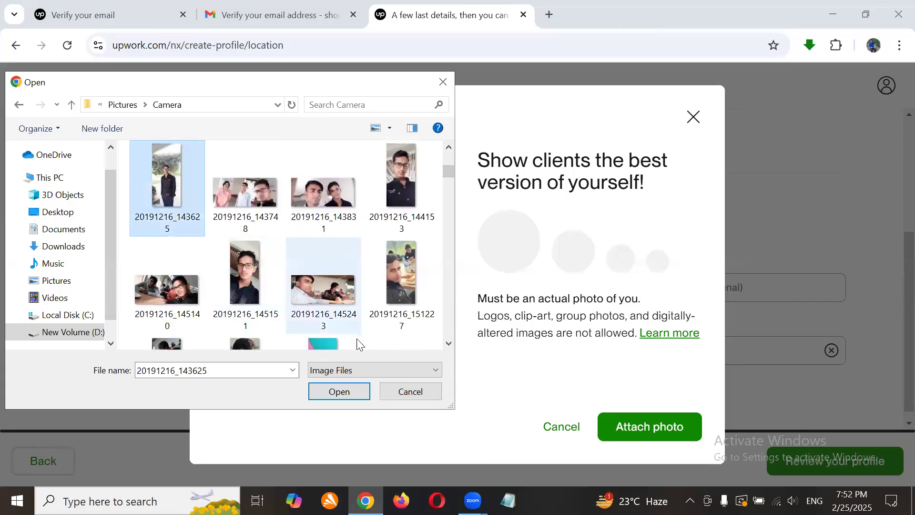
{"action": "left_click", "coordinate": [339, 391]}
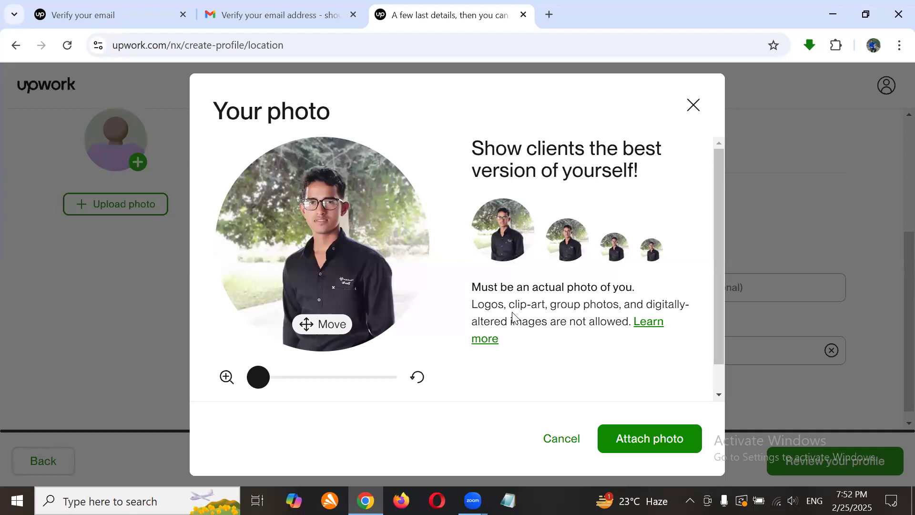
Step: Attach the cropped 20191216_143625 portrait as the profile photo and return to the State/Province field
{"action": "left_click", "coordinate": [645, 444]}
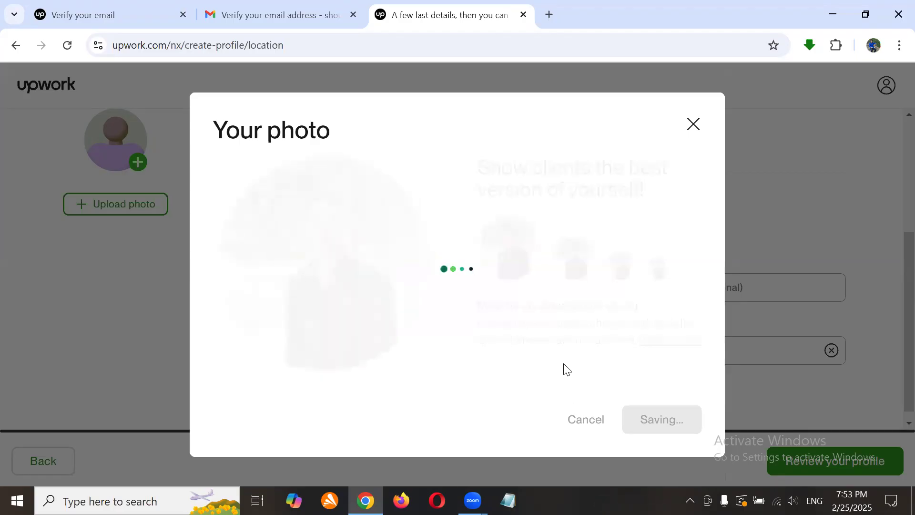
{"action": "left_click", "coordinate": [533, 350]}
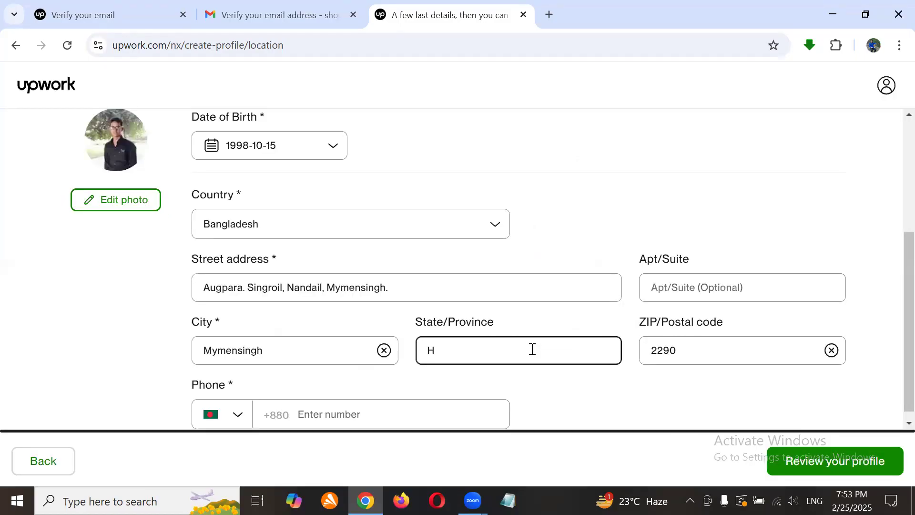
Step: Fill the phone number from saved suggestions, delete its leading 0, and continue to profile review
{"action": "left_click", "coordinate": [384, 405]}
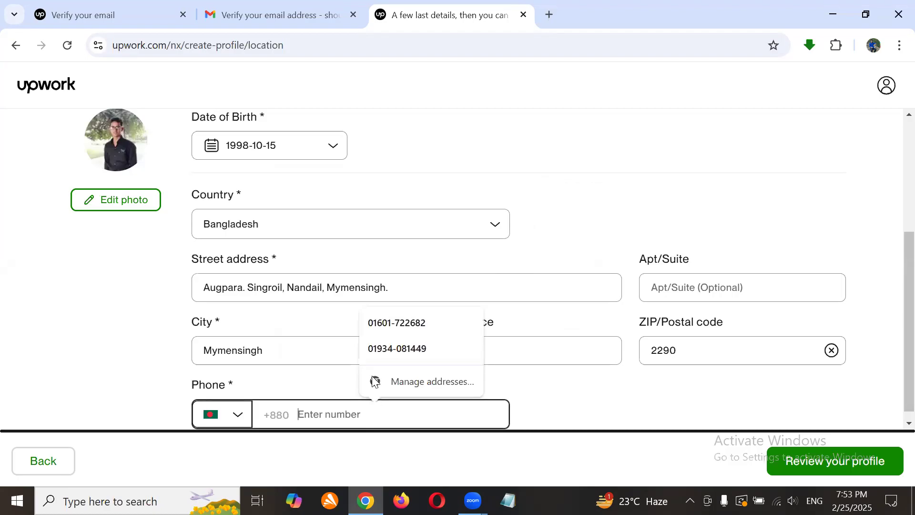
{"action": "left_click", "coordinate": [401, 324]}
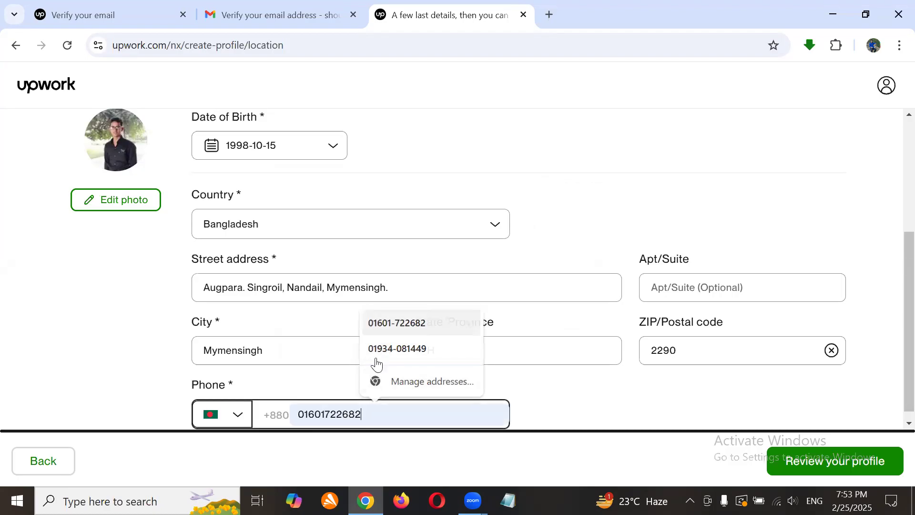
{"action": "left_click", "coordinate": [303, 414]}
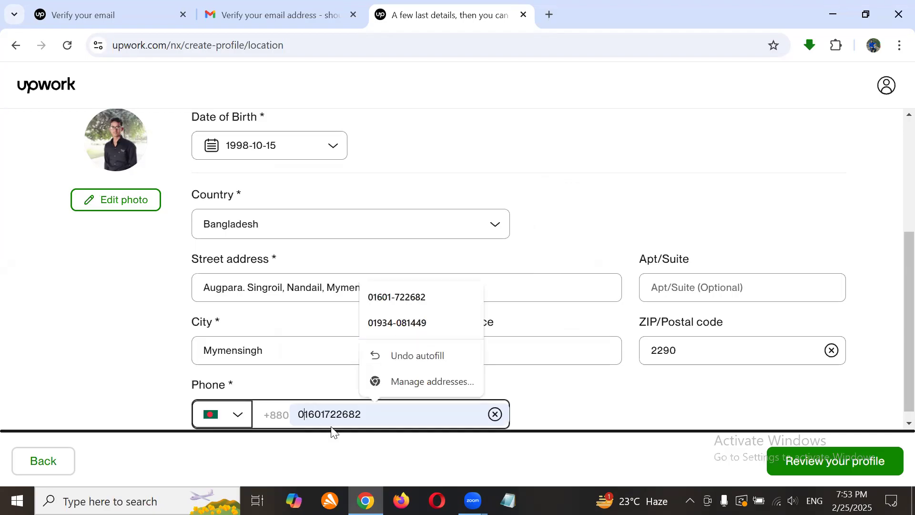
{"action": "key", "text": "BackSpace"}
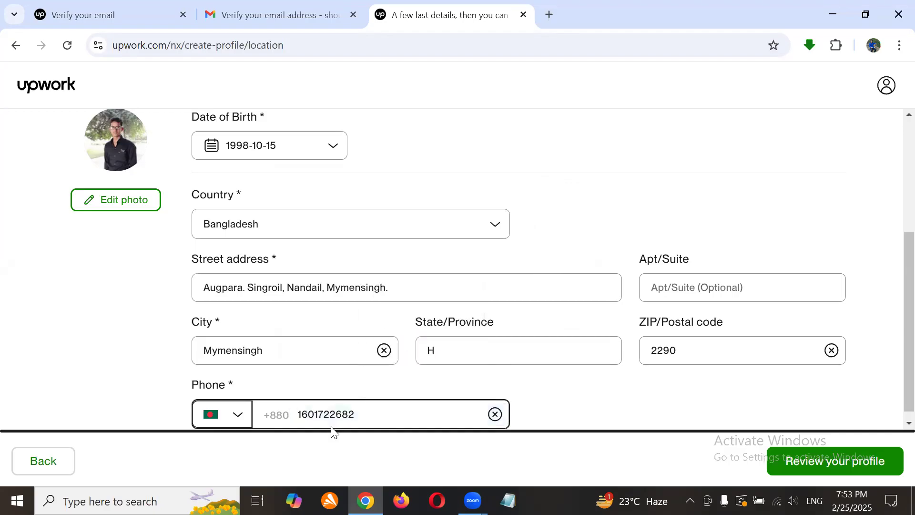
{"action": "left_click", "coordinate": [895, 325]}
{"action": "scroll", "coordinate": [895, 333], "scroll_direction": "down", "scroll_amount": 1}
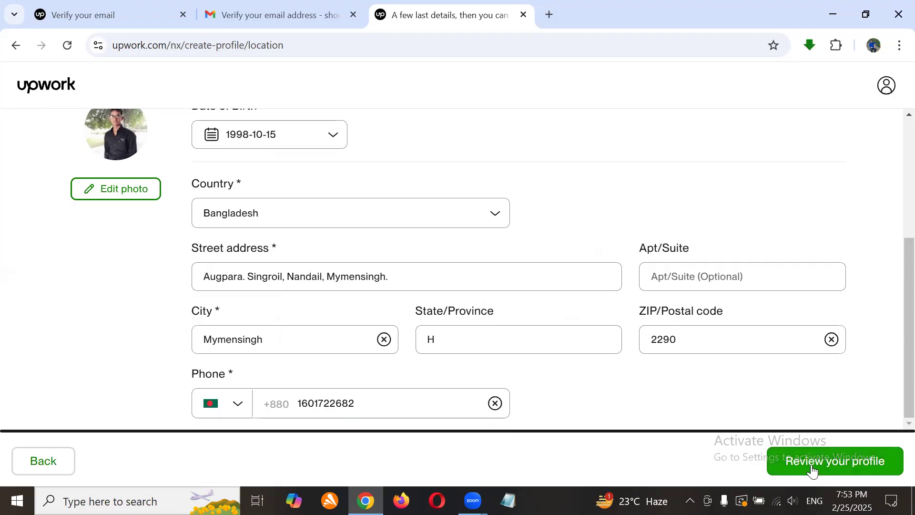
{"action": "left_click", "coordinate": [799, 458]}
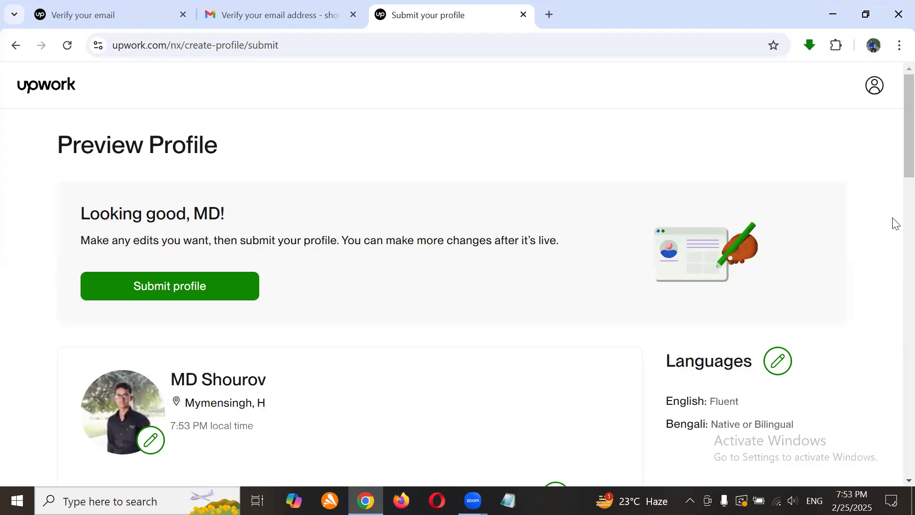
Step: Scroll the preview checking headline, overview, $20.00 hourly rate, skills, work history and education
{"action": "scroll", "coordinate": [895, 209], "scroll_direction": "down", "scroll_amount": 6}
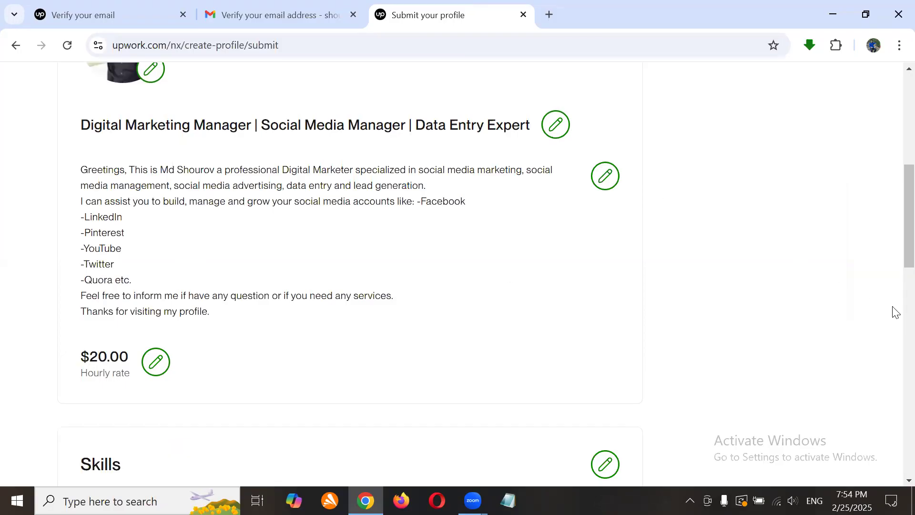
{"action": "scroll", "coordinate": [894, 311], "scroll_direction": "down", "scroll_amount": 7}
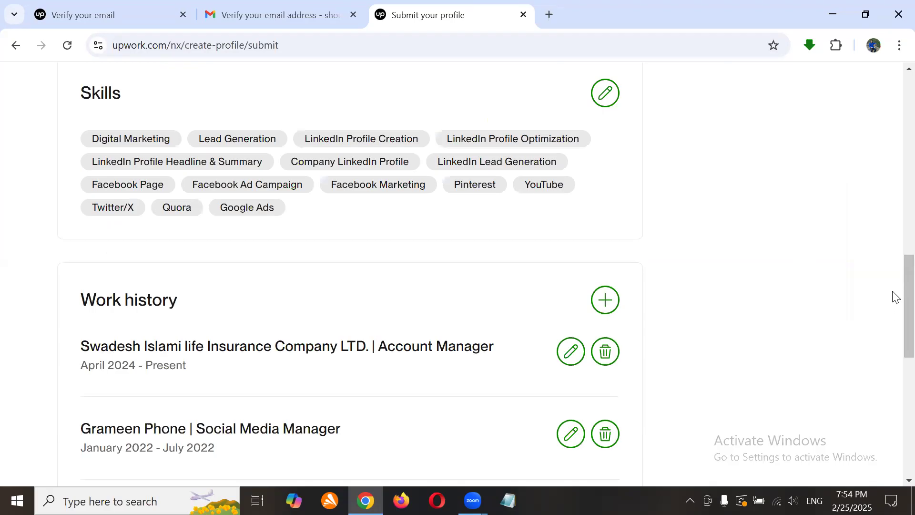
{"action": "scroll", "coordinate": [894, 363], "scroll_direction": "down", "scroll_amount": 9}
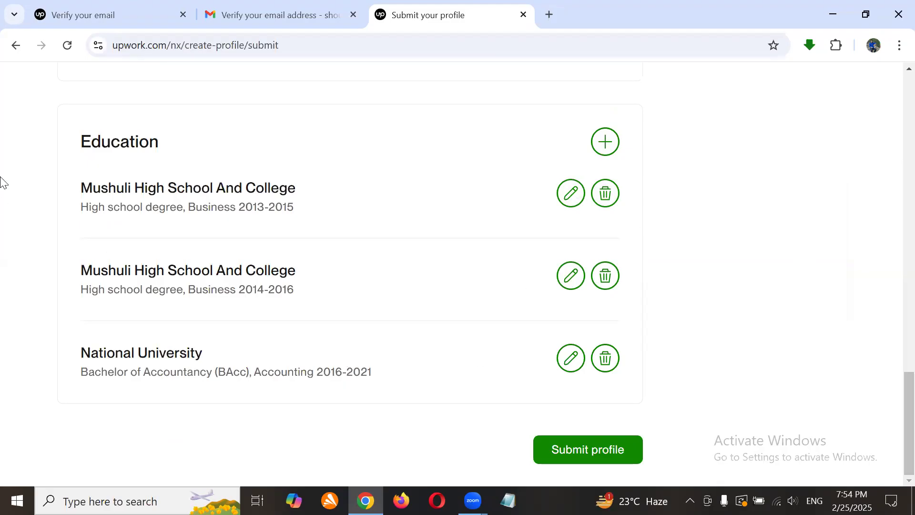
Step: Submit the profile and review the Connects offers: $19.99/month subscription or $15 starter pack
{"action": "left_click", "coordinate": [596, 456]}
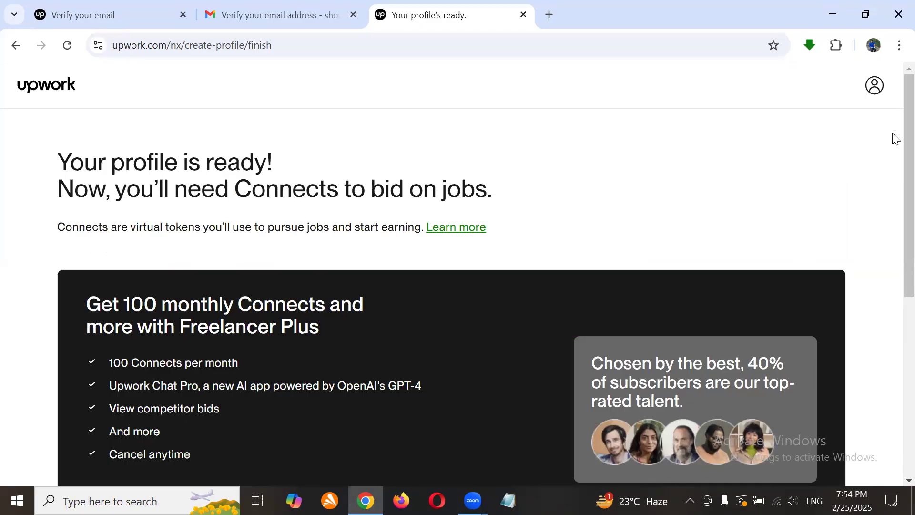
{"action": "scroll", "coordinate": [895, 143], "scroll_direction": "down", "scroll_amount": 7}
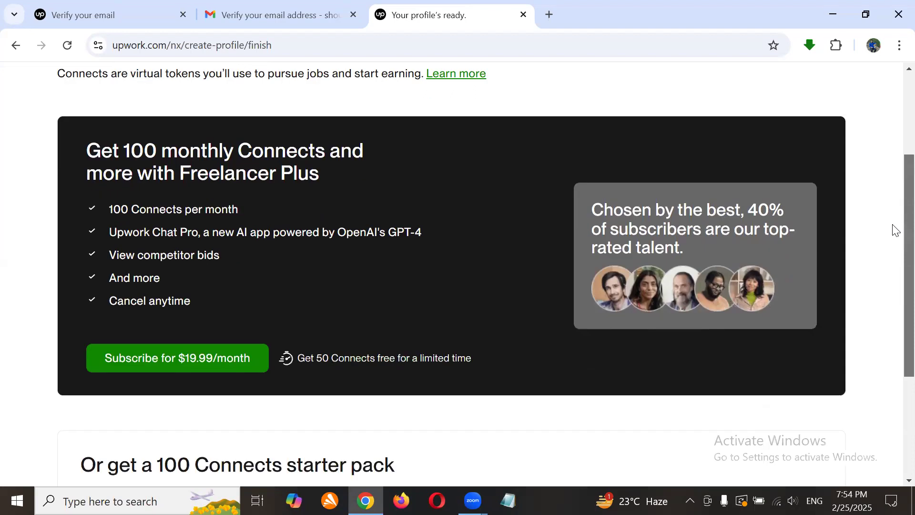
{"action": "scroll", "coordinate": [895, 324], "scroll_direction": "down", "scroll_amount": 1}
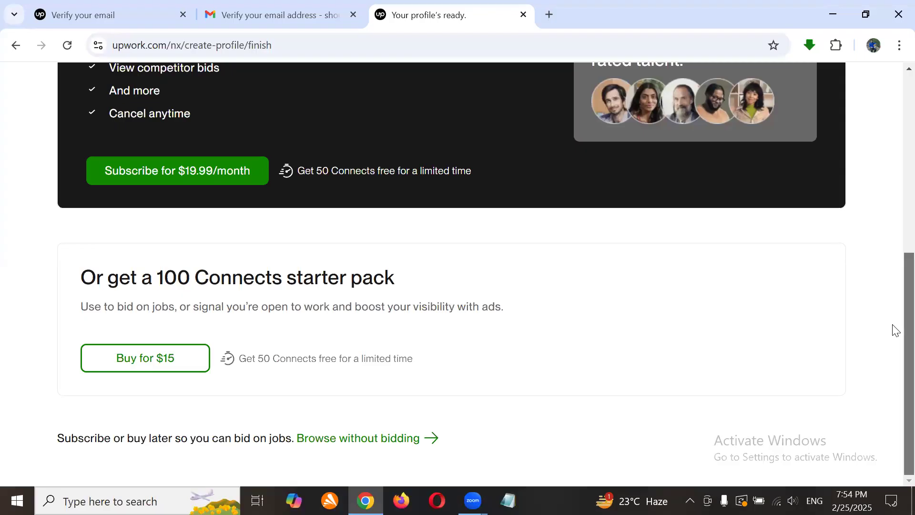
{"action": "scroll", "coordinate": [894, 305], "scroll_direction": "up", "scroll_amount": 4}
{"action": "scroll", "coordinate": [894, 267], "scroll_direction": "down", "scroll_amount": 4}
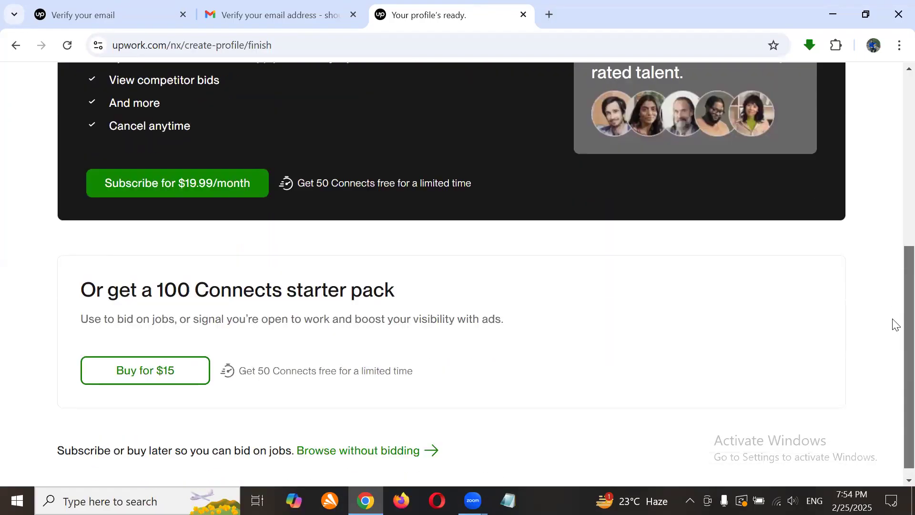
Step: Choose 'Browse without bidding' to reach Best Matches and highlight the 100% profile completion
{"action": "left_click", "coordinate": [370, 446]}
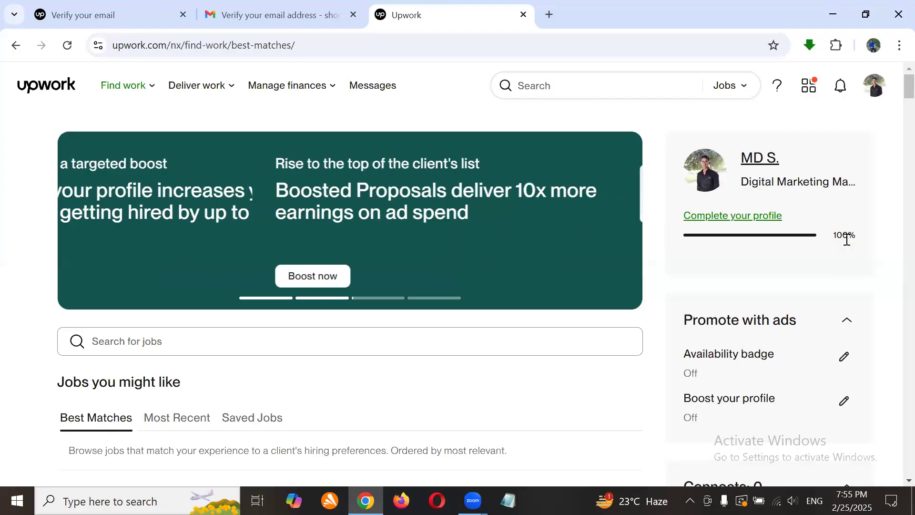
{"action": "left_click_drag", "start_coordinate": [838, 236], "coordinate": [860, 236]}
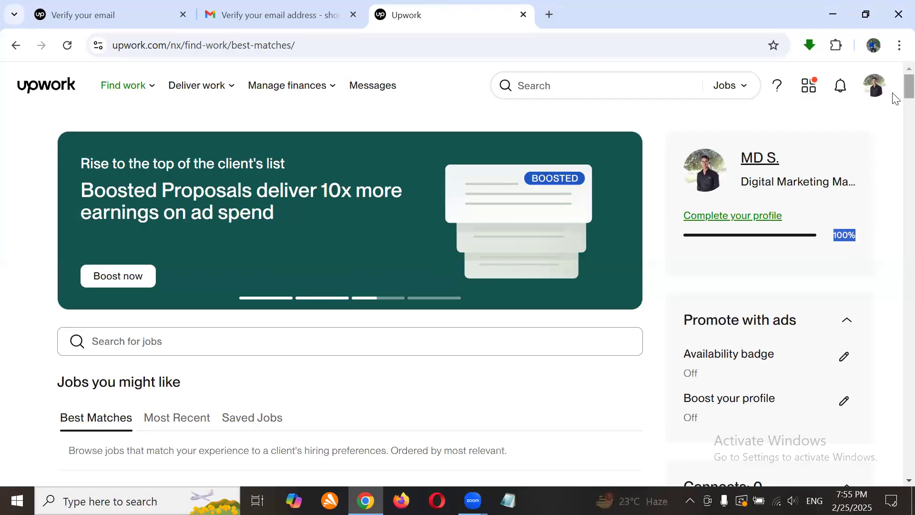
{"action": "scroll", "coordinate": [896, 135], "scroll_direction": "down", "scroll_amount": 1}
{"action": "scroll", "coordinate": [897, 135], "scroll_direction": "down", "scroll_amount": 8}
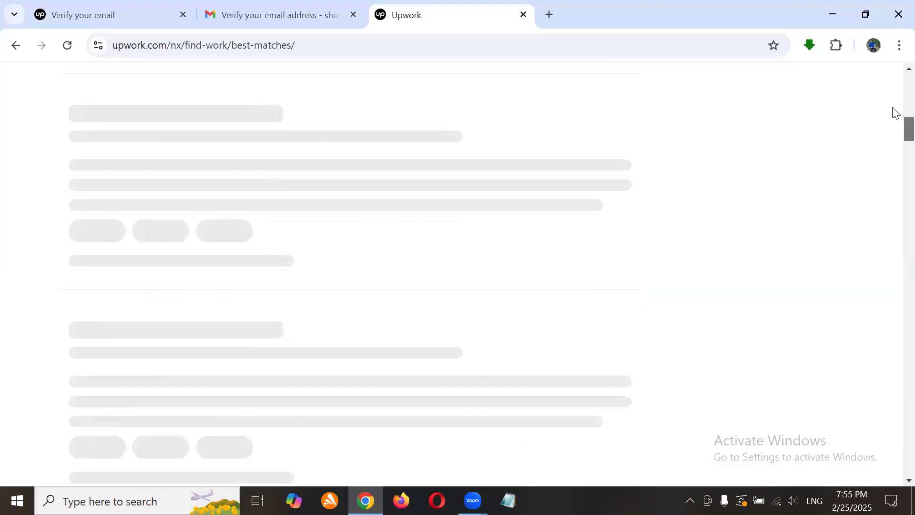
{"action": "scroll", "coordinate": [896, 84], "scroll_direction": "up", "scroll_amount": 10}
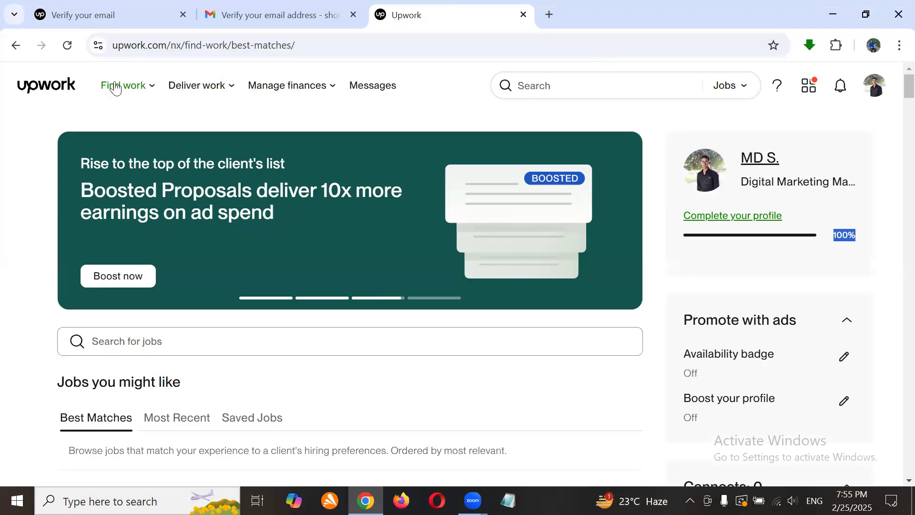
{"action": "mouse_move", "coordinate": [115, 86]}
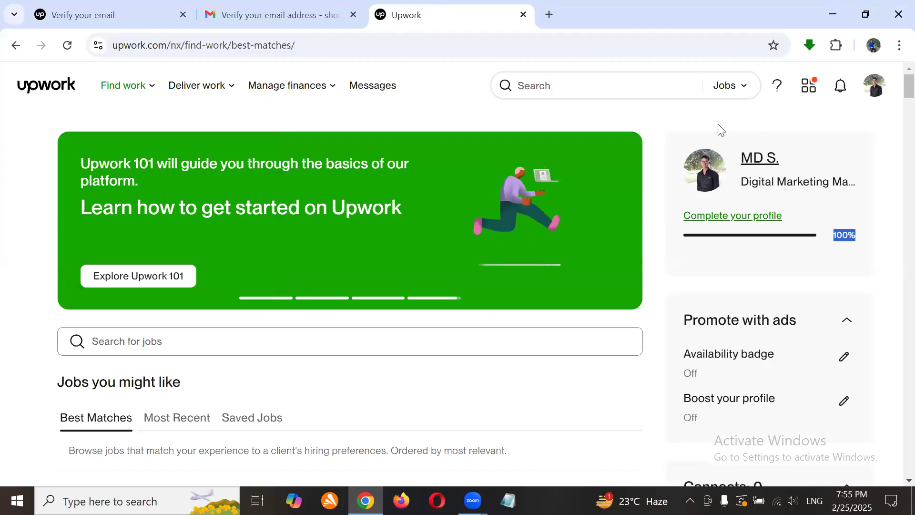
Step: Open your profile page and dismiss the Credly banner, Share tip and 'Add a license' popup
{"action": "left_click", "coordinate": [759, 160]}
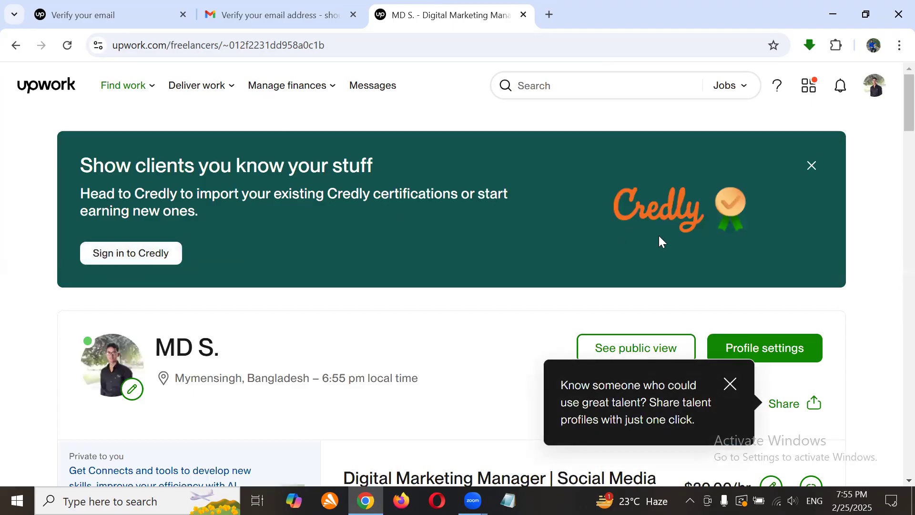
{"action": "left_click", "coordinate": [811, 167]}
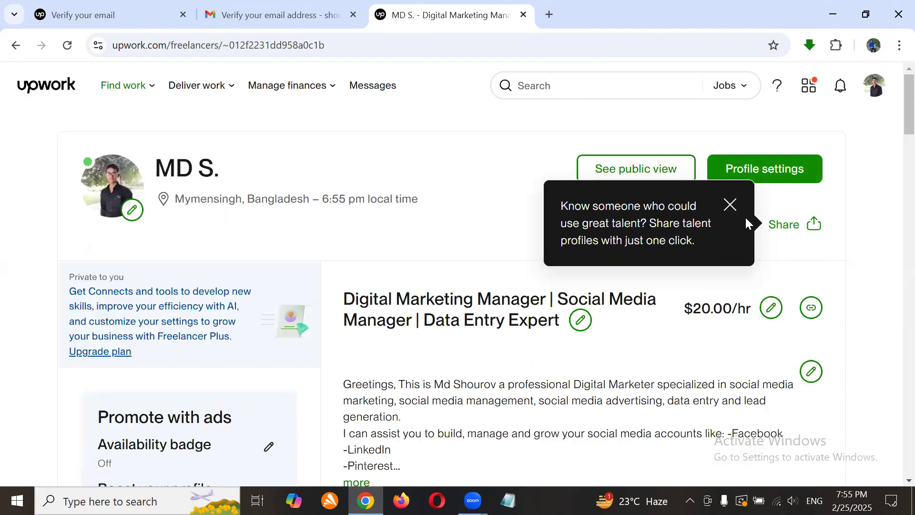
{"action": "left_click", "coordinate": [730, 205]}
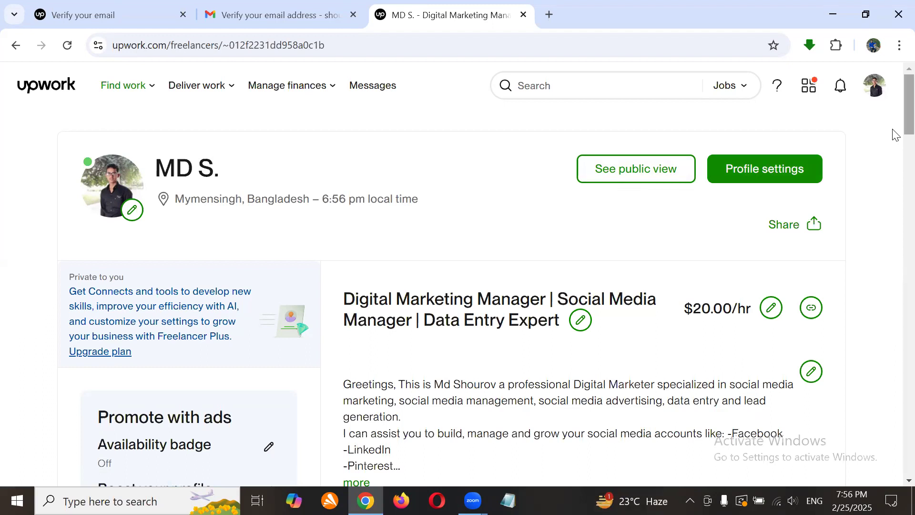
{"action": "scroll", "coordinate": [894, 158], "scroll_direction": "down", "scroll_amount": 8}
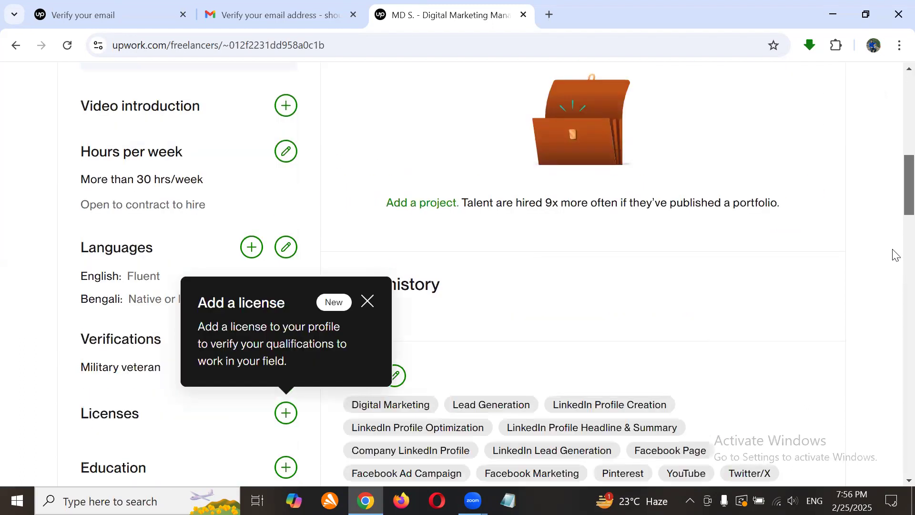
{"action": "scroll", "coordinate": [894, 255], "scroll_direction": "down", "scroll_amount": 6}
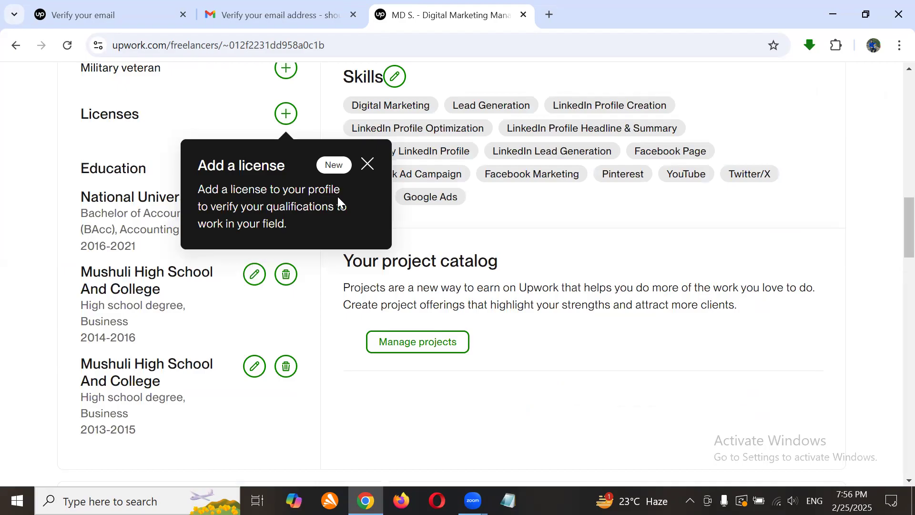
{"action": "left_click", "coordinate": [367, 165]}
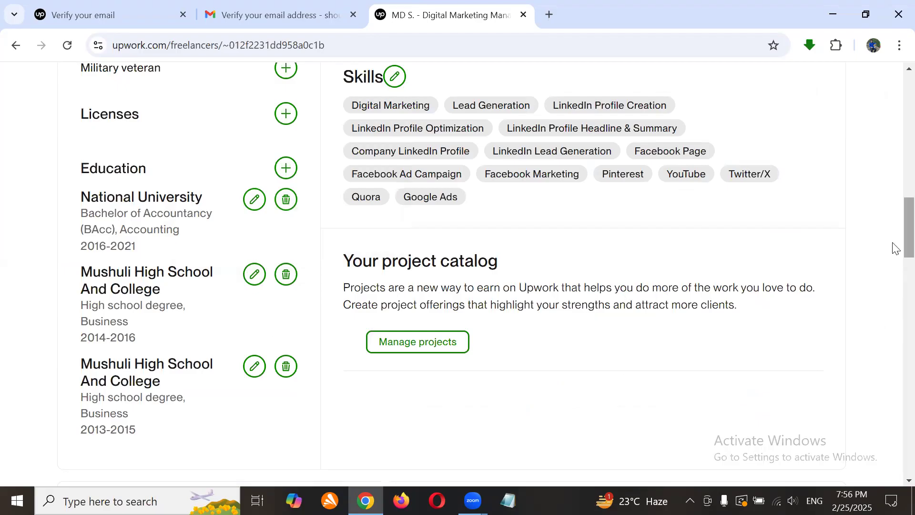
{"action": "scroll", "coordinate": [895, 220], "scroll_direction": "up", "scroll_amount": 1}
{"action": "scroll", "coordinate": [895, 96], "scroll_direction": "up", "scroll_amount": 20}
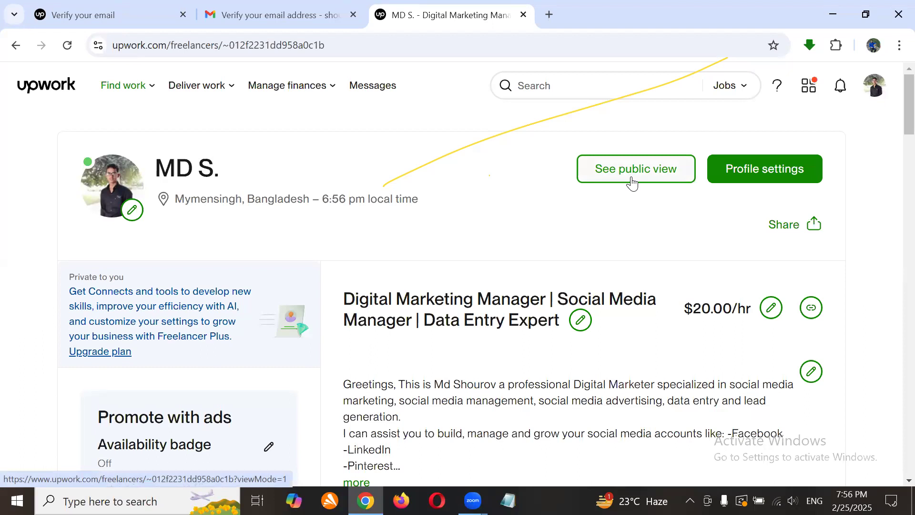
Step: Open 'See public view' and scroll through its skills, education and employment history
{"action": "left_click", "coordinate": [686, 174]}
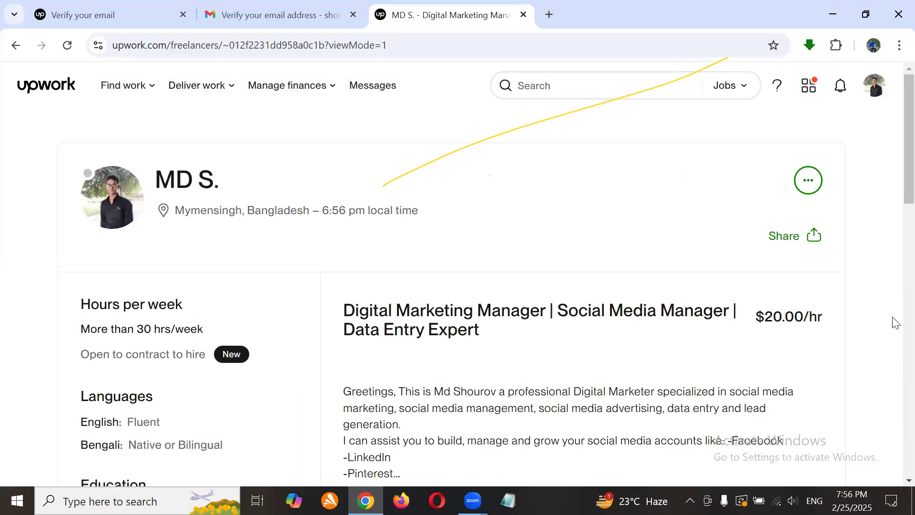
{"action": "scroll", "coordinate": [895, 324], "scroll_direction": "down", "scroll_amount": 7}
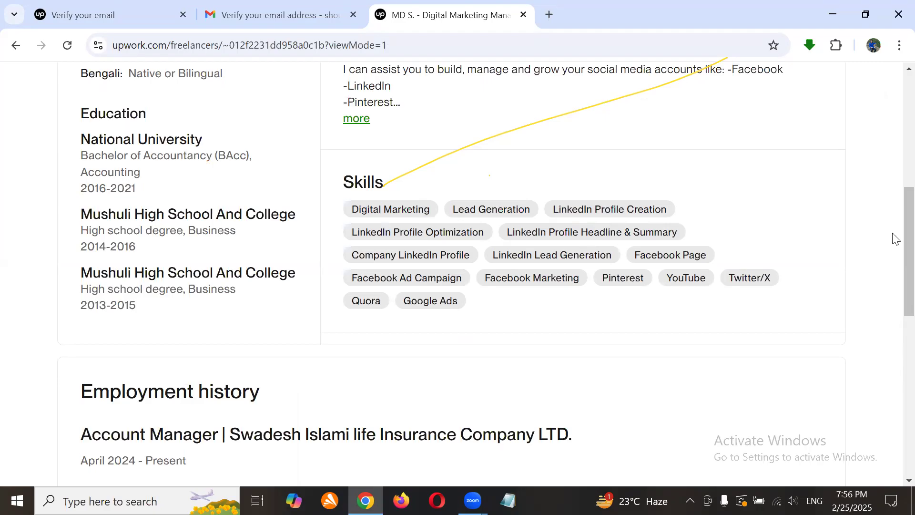
{"action": "scroll", "coordinate": [894, 196], "scroll_direction": "up", "scroll_amount": 7}
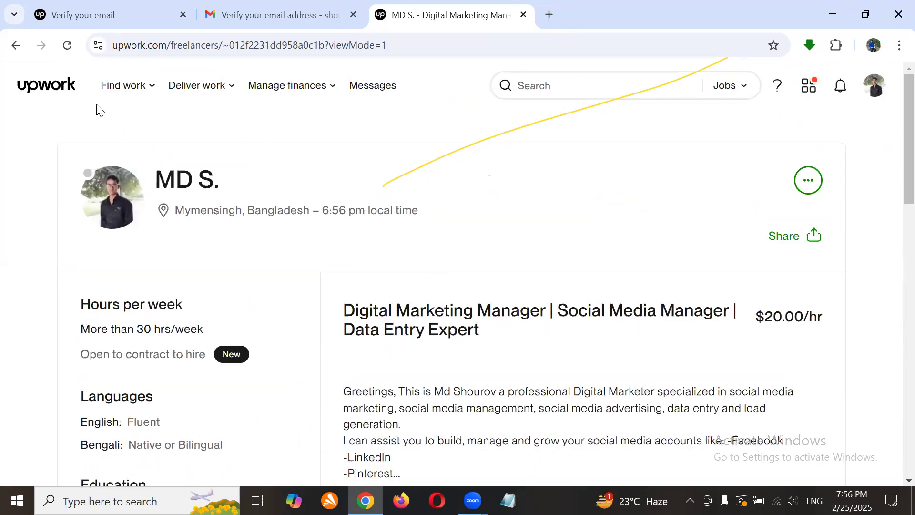
Step: Go back to the editable Upwork profile and bookmark that page with the address-bar star
{"action": "left_click", "coordinate": [16, 46]}
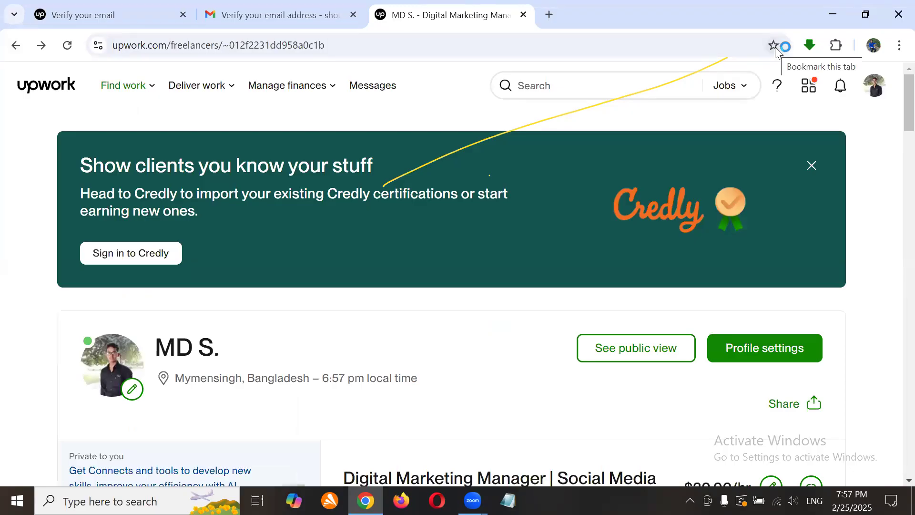
{"action": "left_click", "coordinate": [774, 47]}
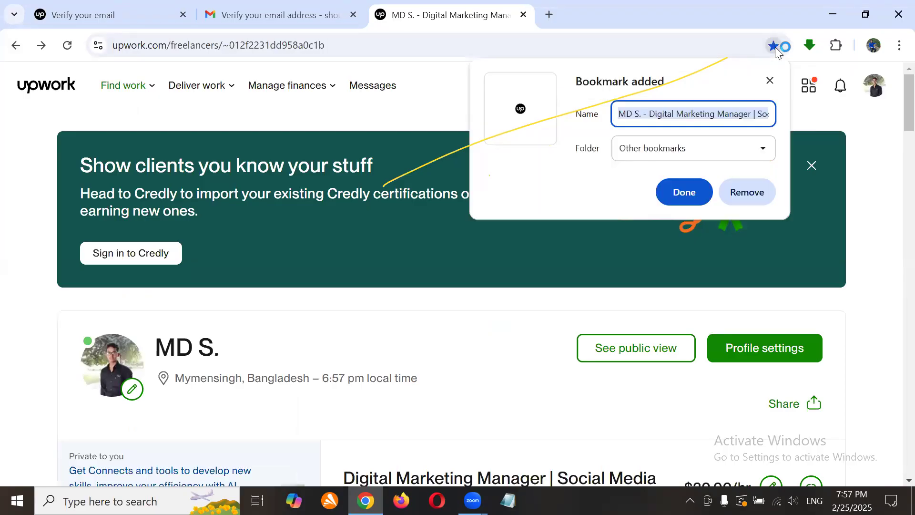
{"action": "left_click", "coordinate": [687, 189]}
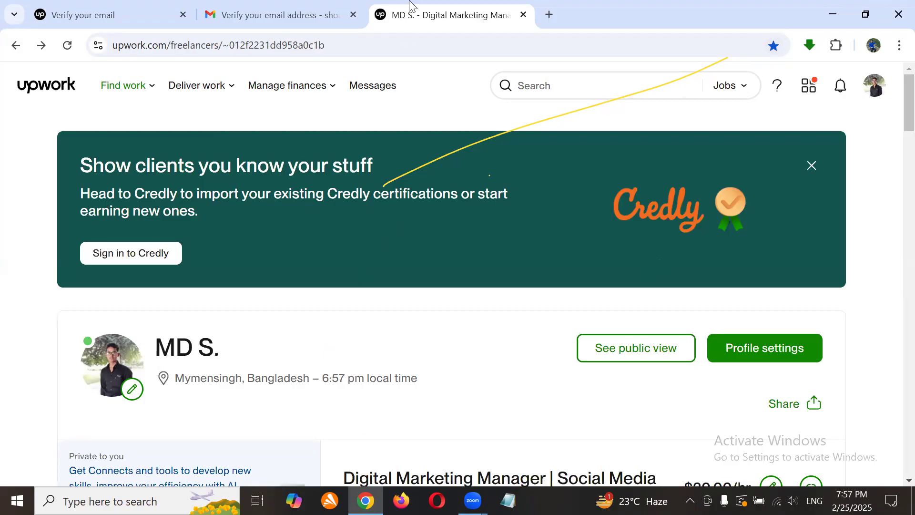
{"action": "mouse_move", "coordinate": [253, 99]}
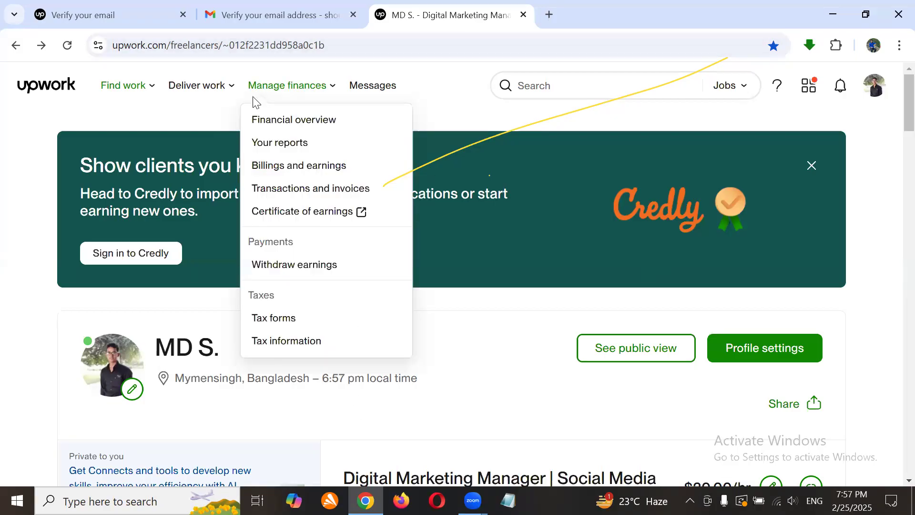